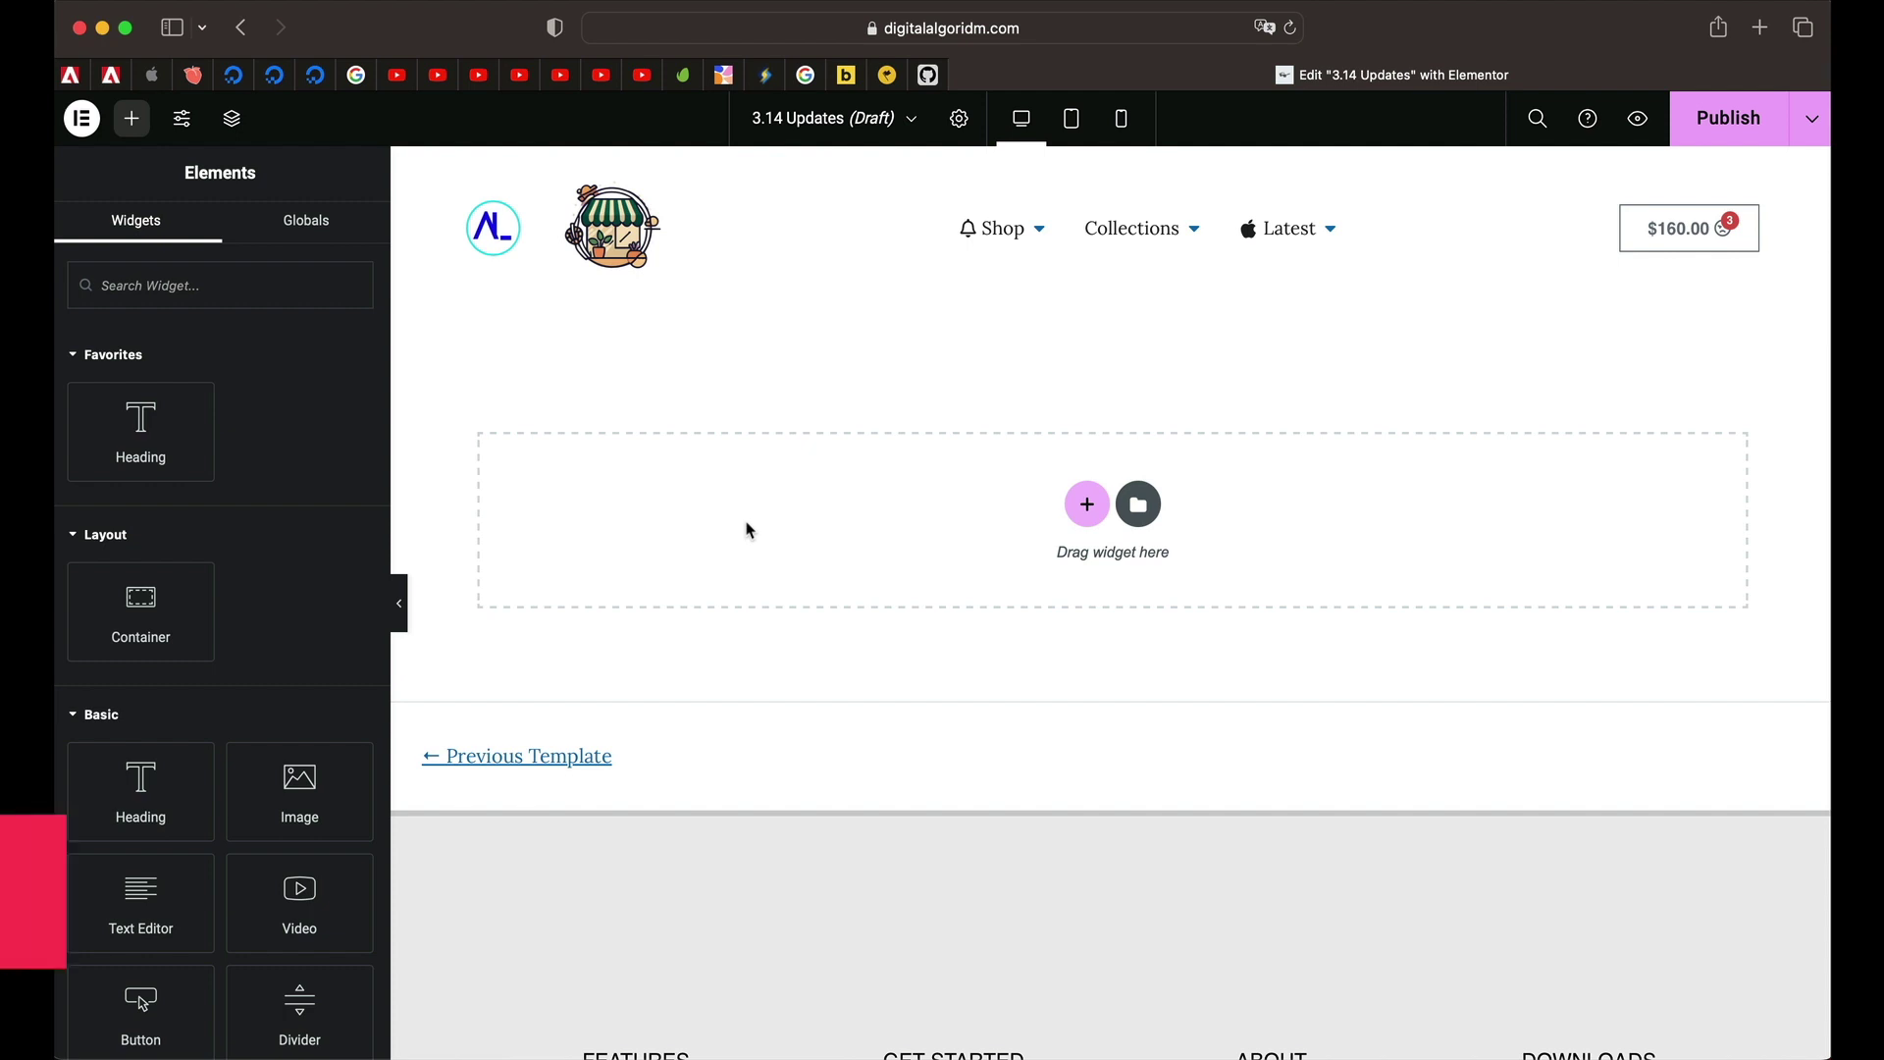
Add a Heading widget to the empty page and an Image widget below it
left_click(746, 525)
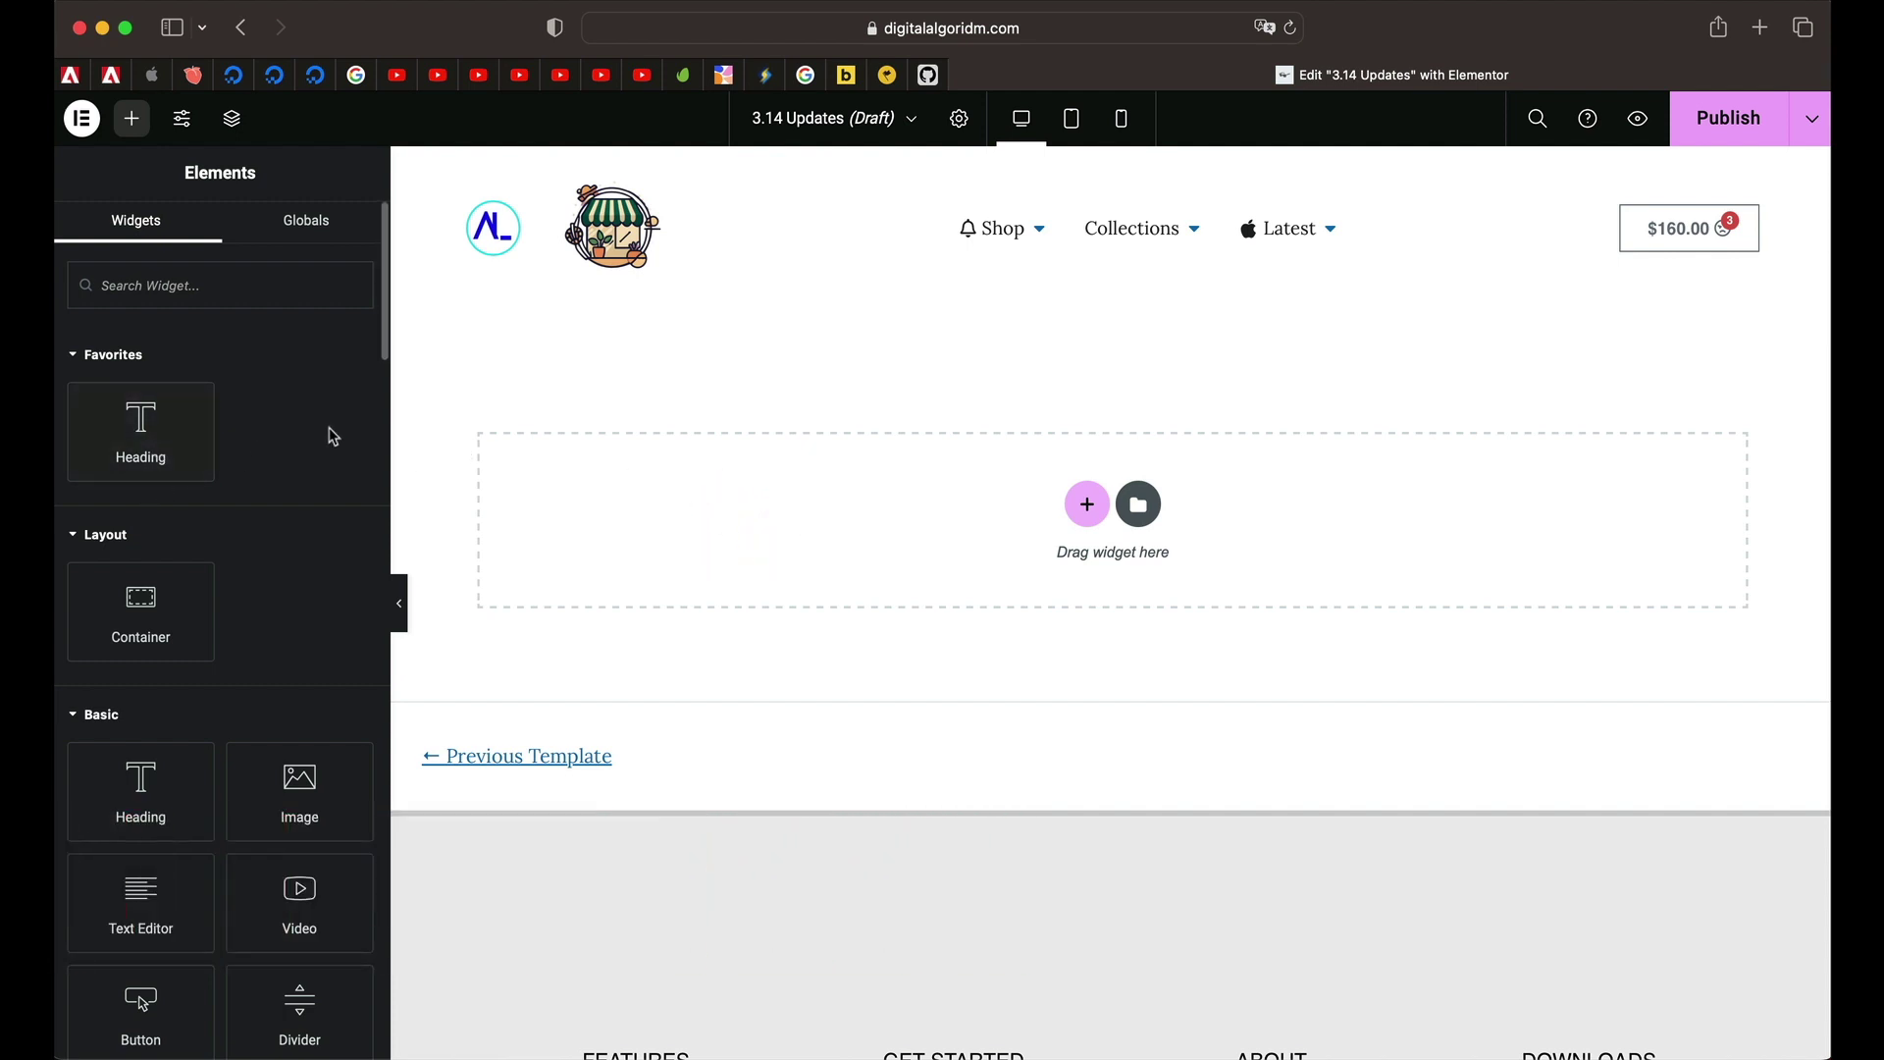
left_click(157, 412)
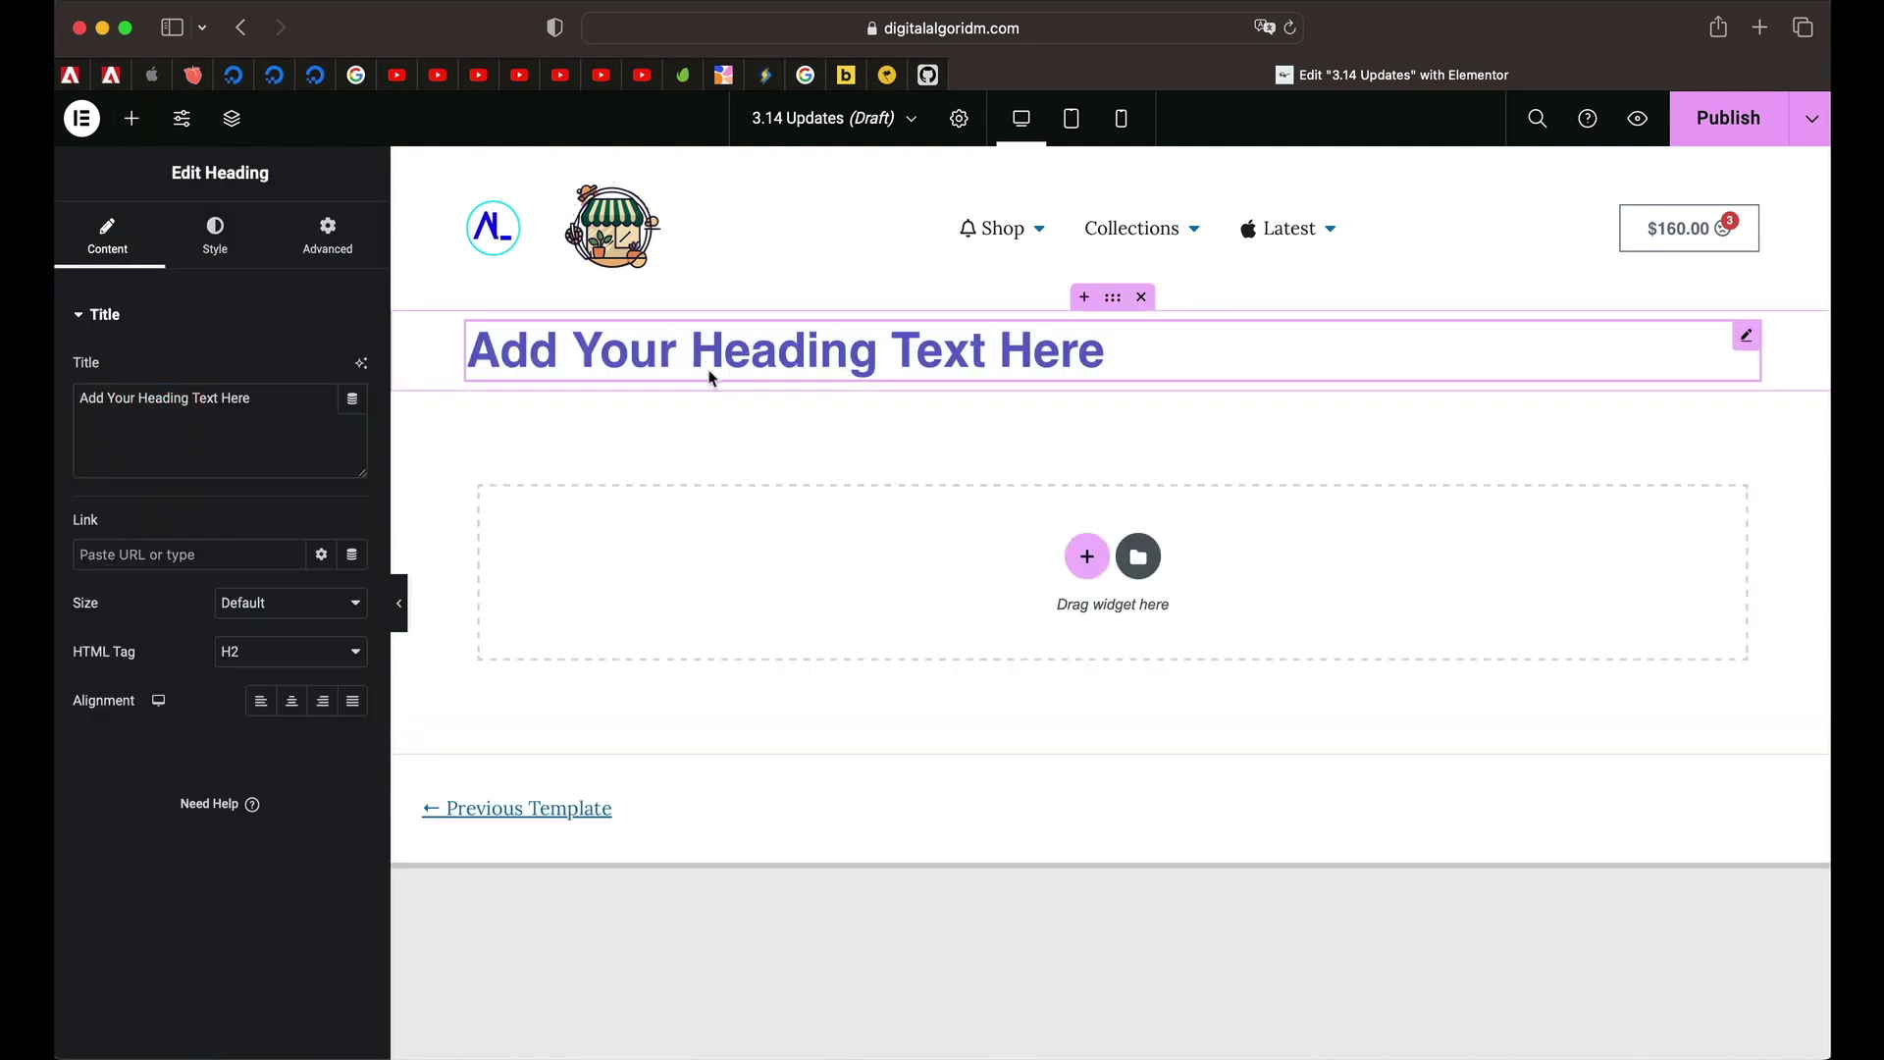
left_click(132, 131)
scroll(179, 546, "down", 3)
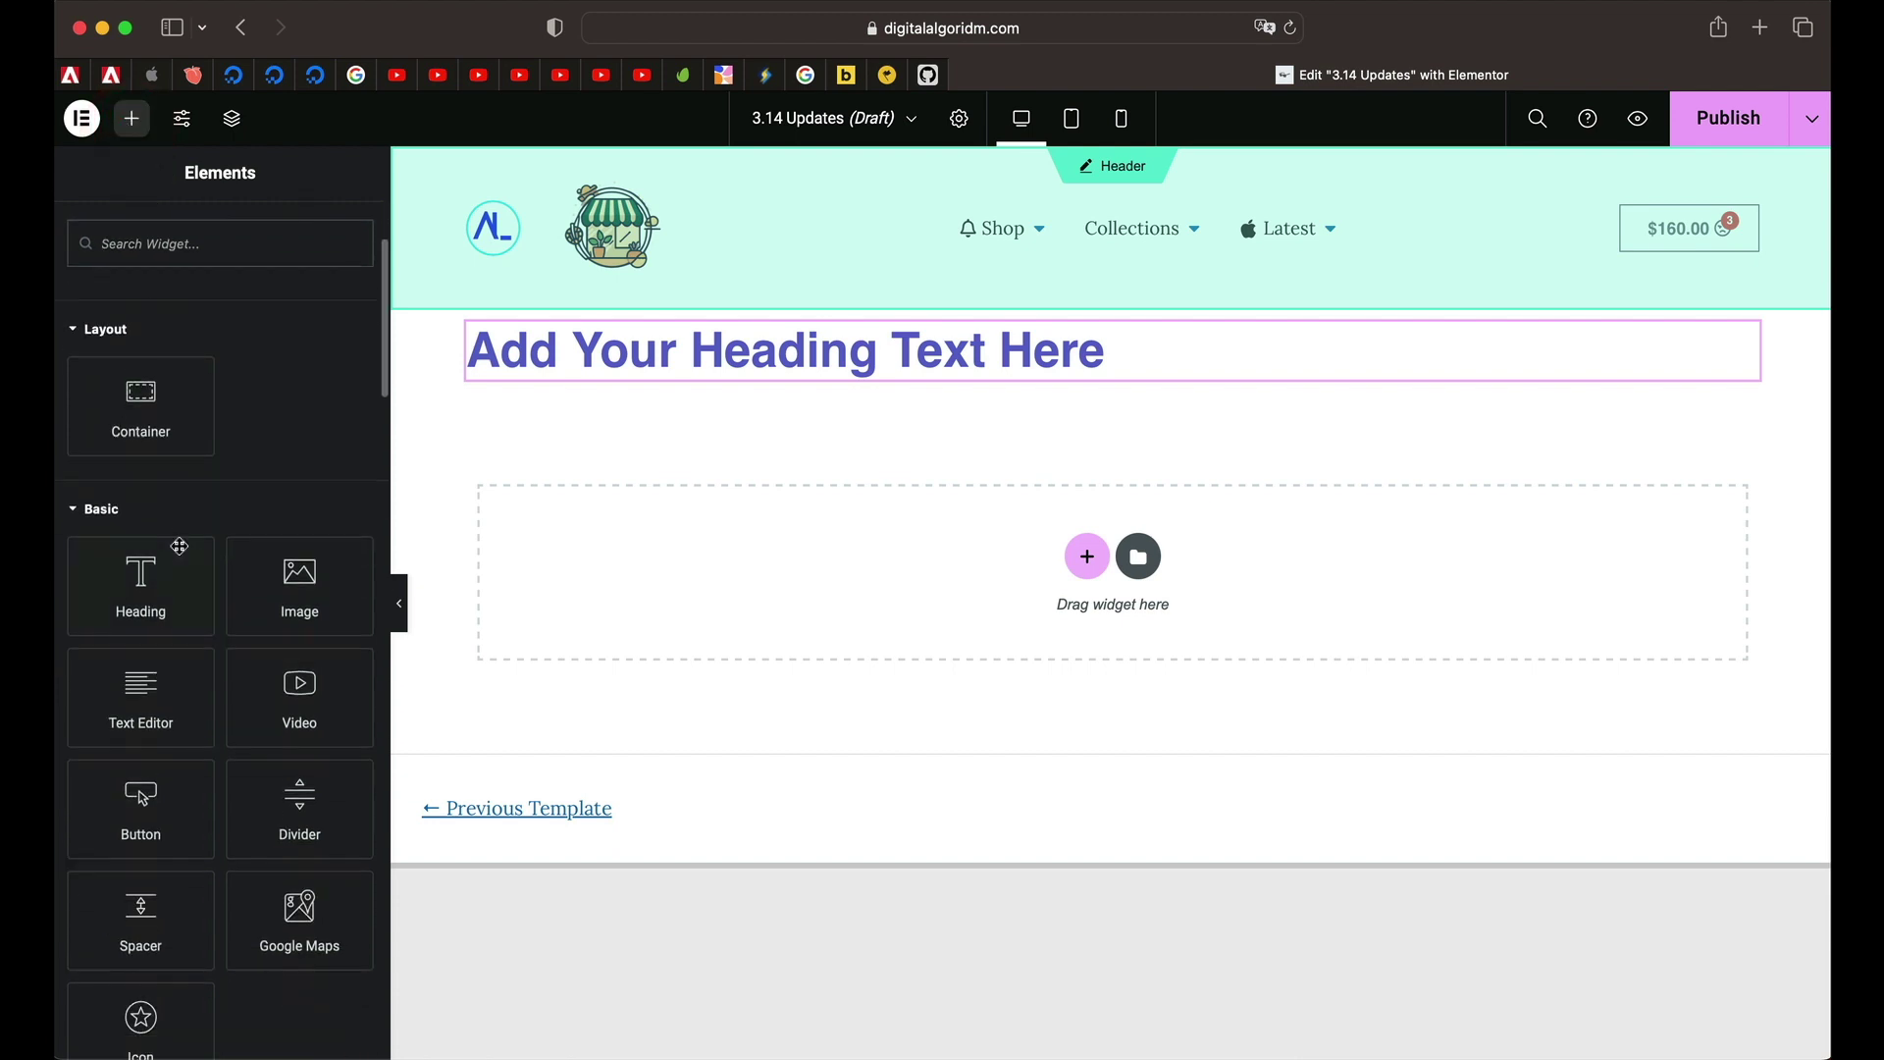
left_click(299, 584)
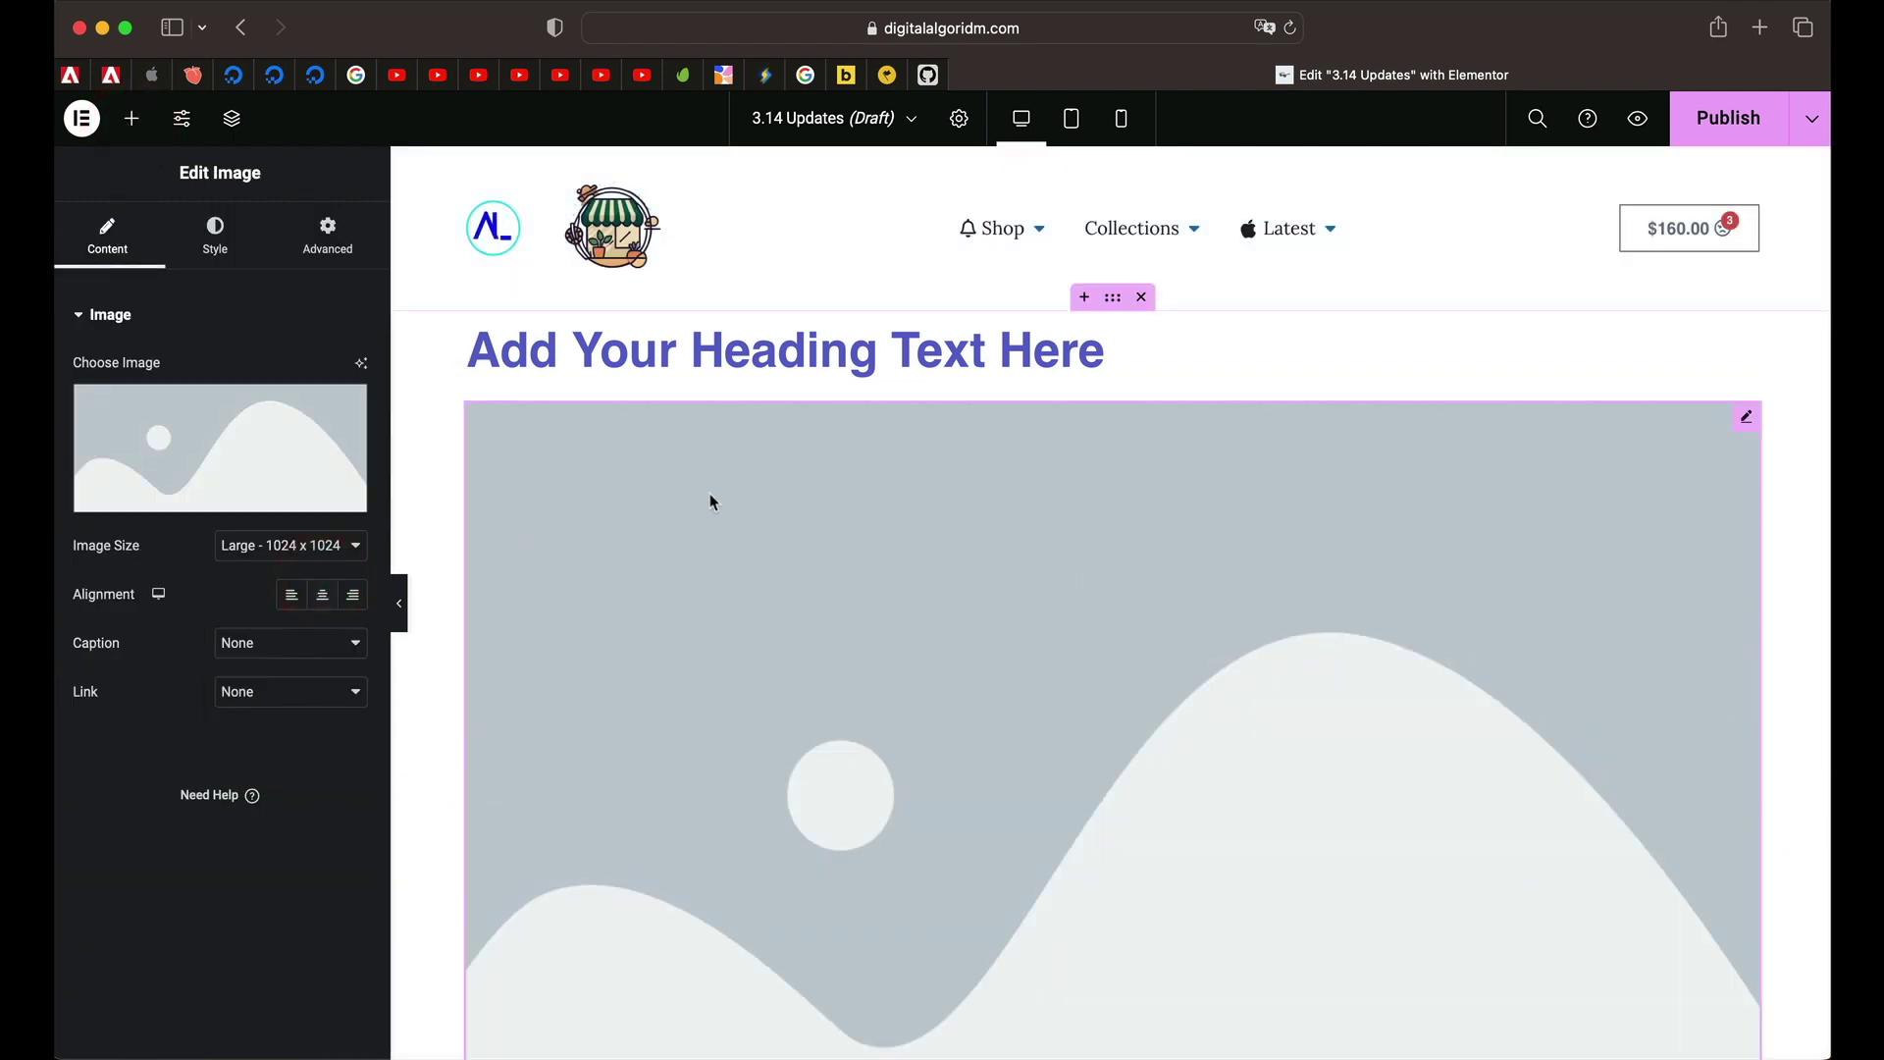
Place another Image widget above the heading, and insert a Text Editor widget between that image and the heading
left_click(129, 132)
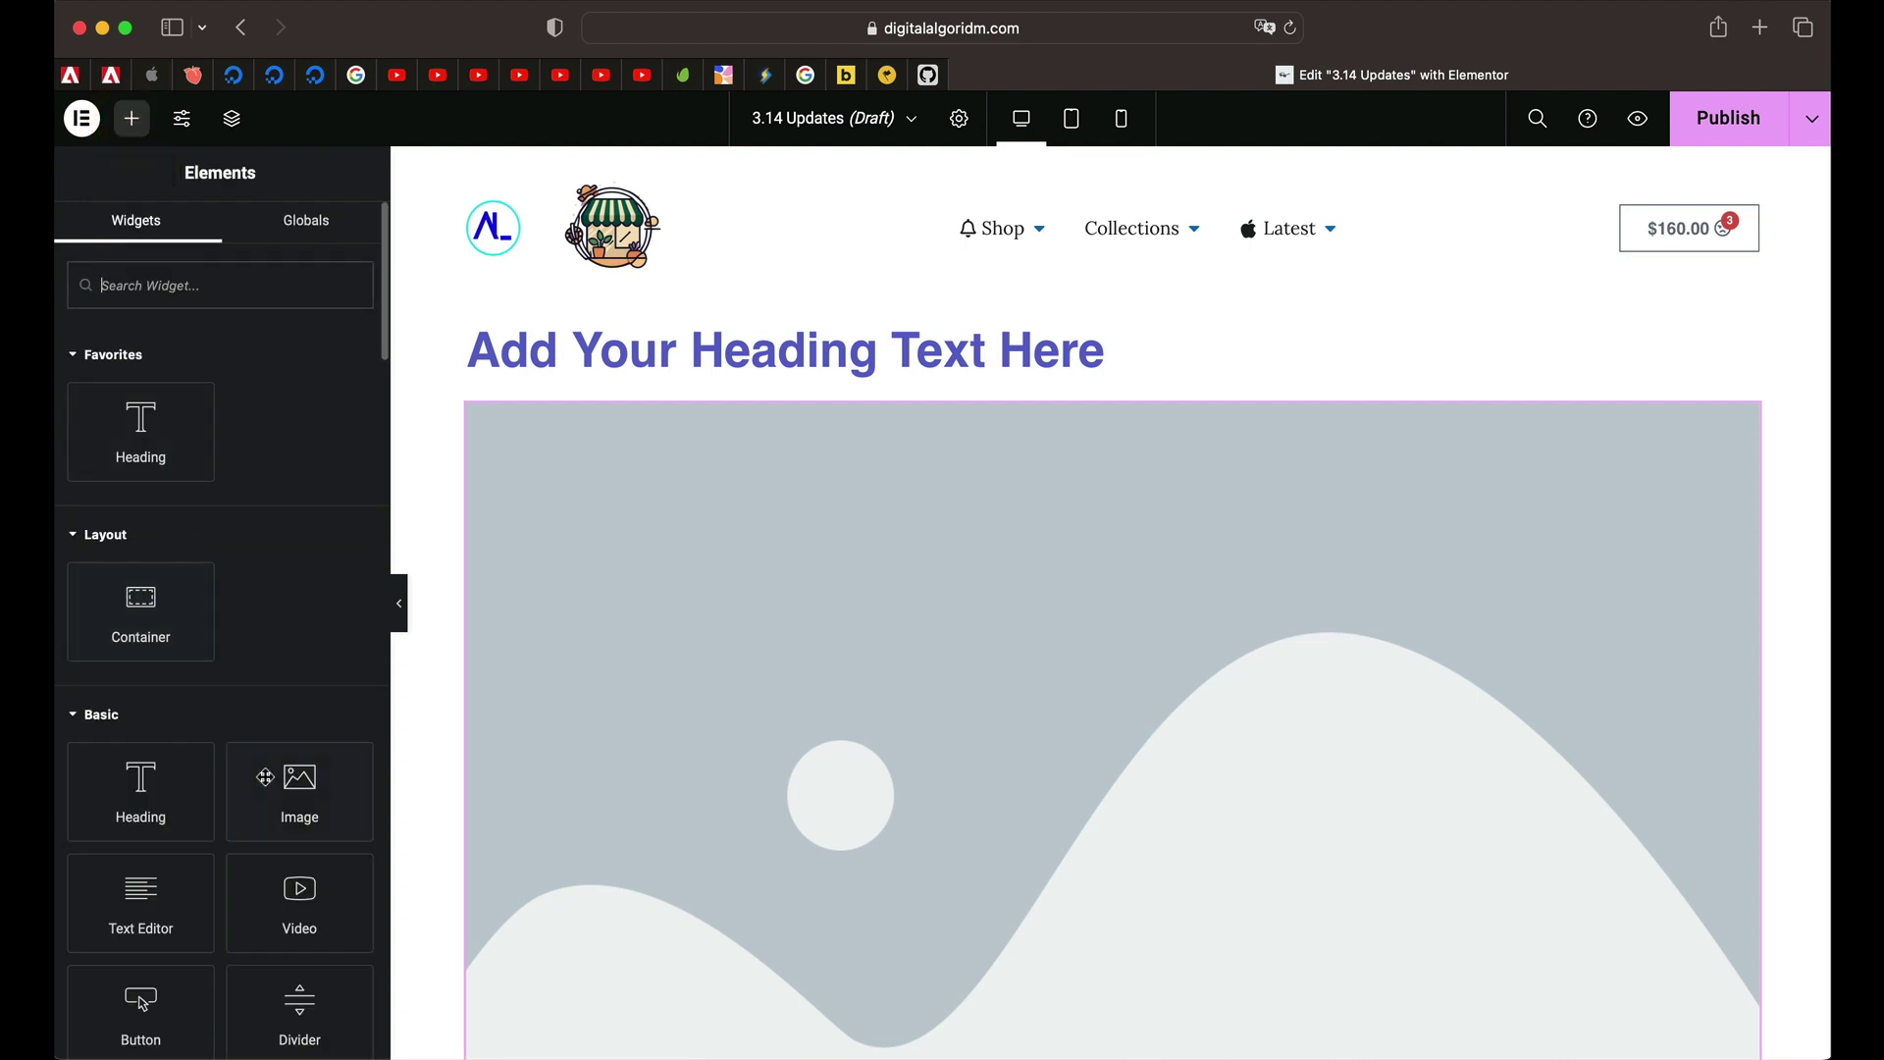
left_click_drag(294, 795, 654, 336)
left_click(131, 119)
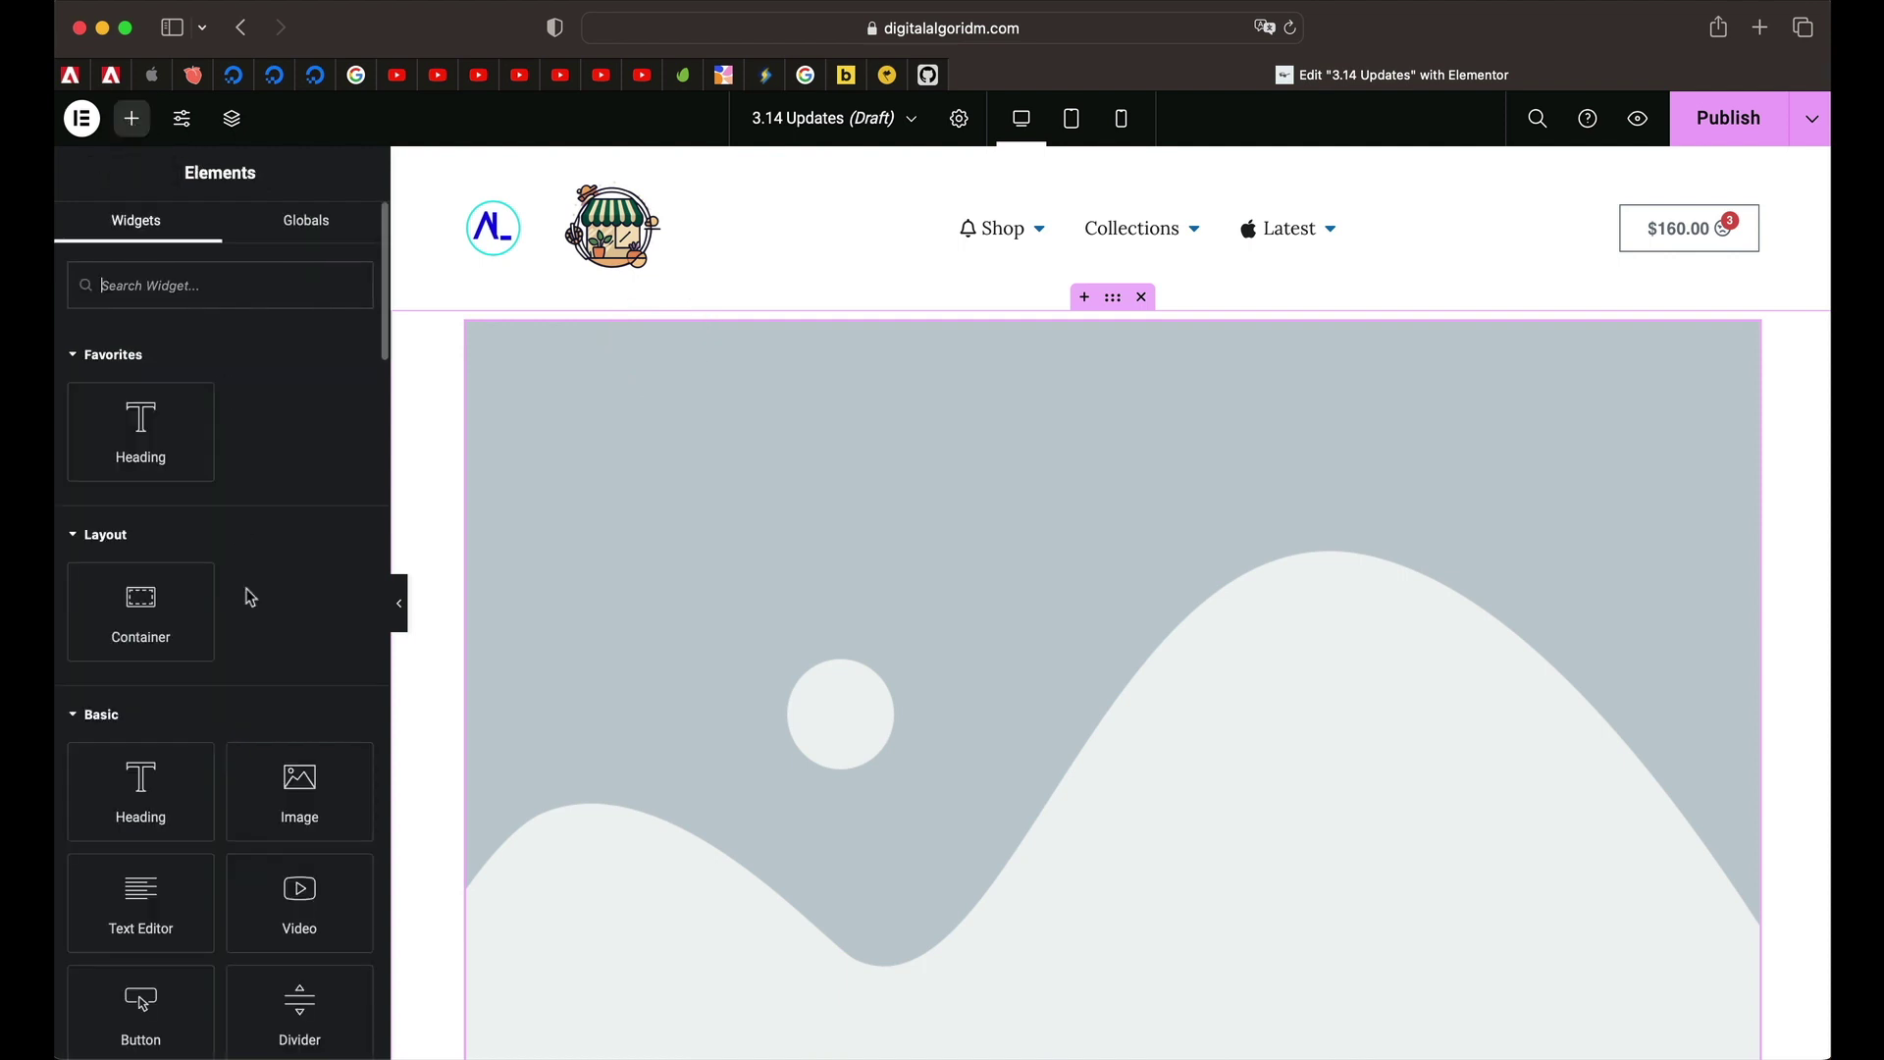
scroll(216, 638, "down", 10)
left_click(138, 314)
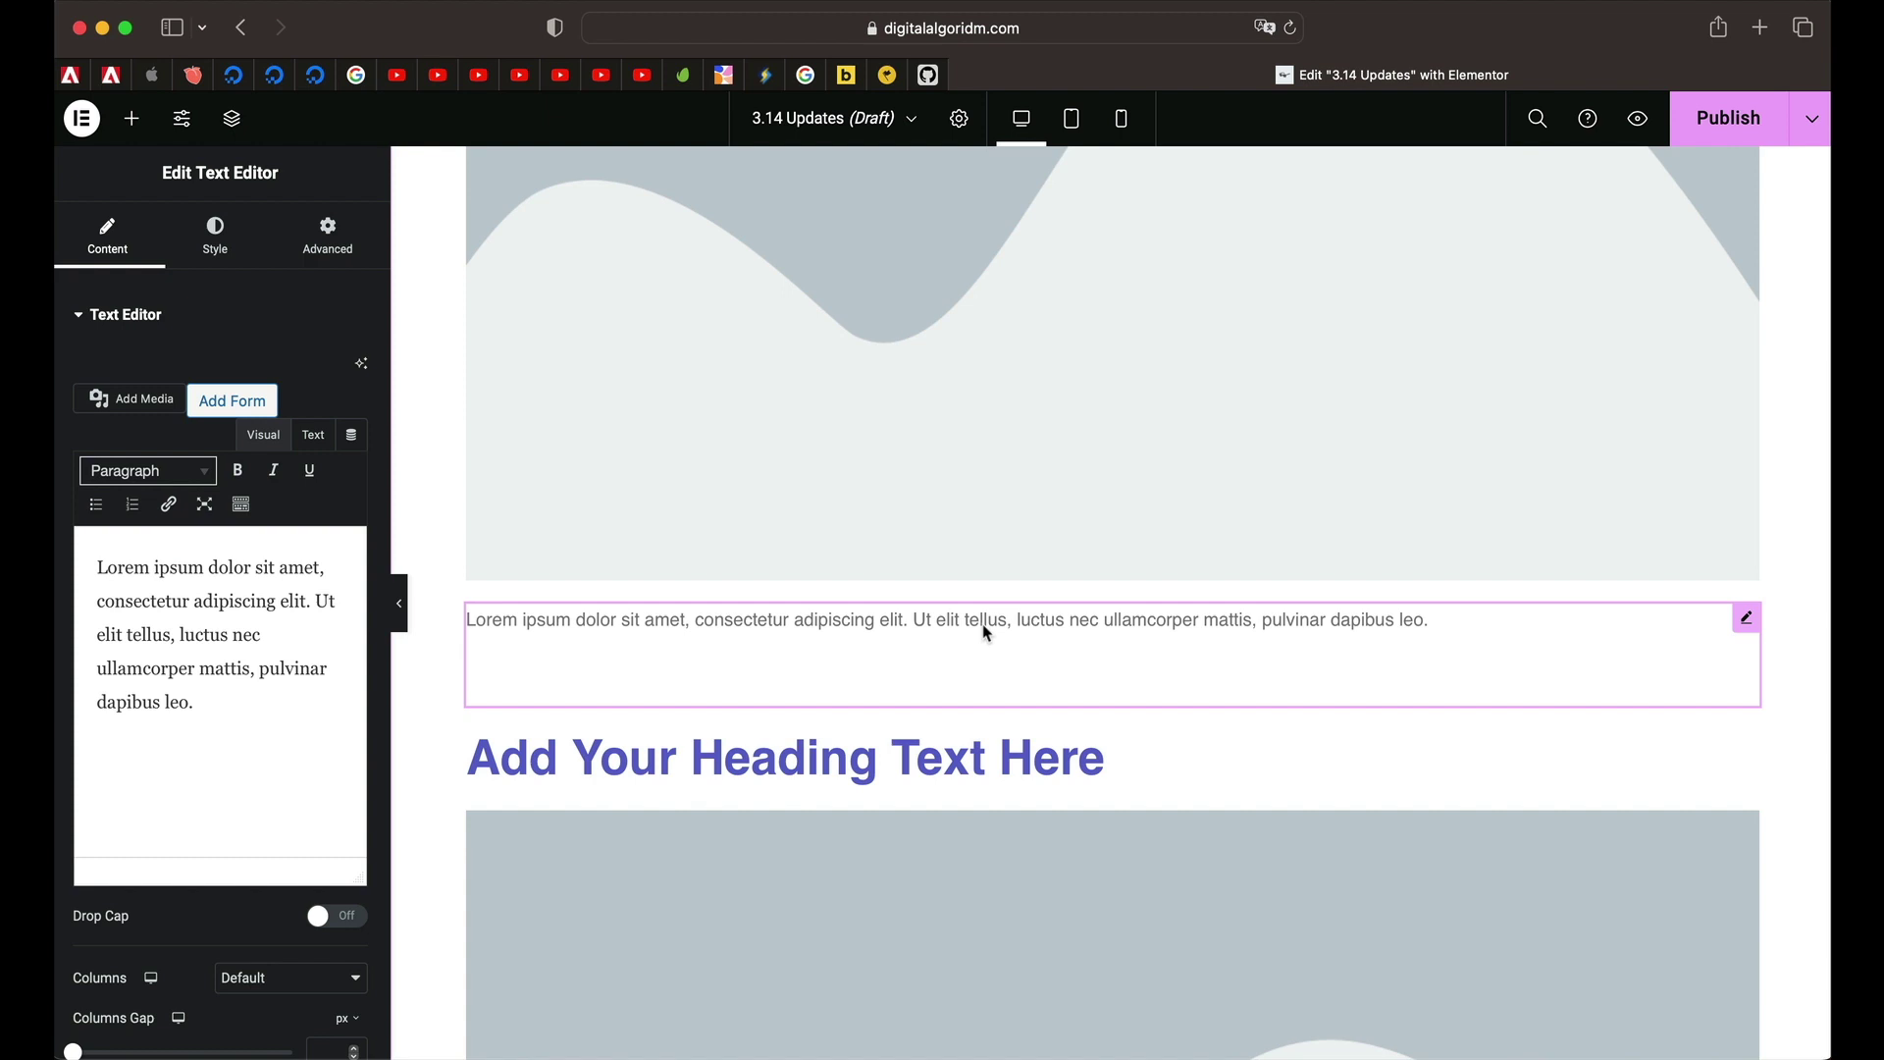
Change the page title to "3.14 Updates New" and publish the page
left_click(961, 120)
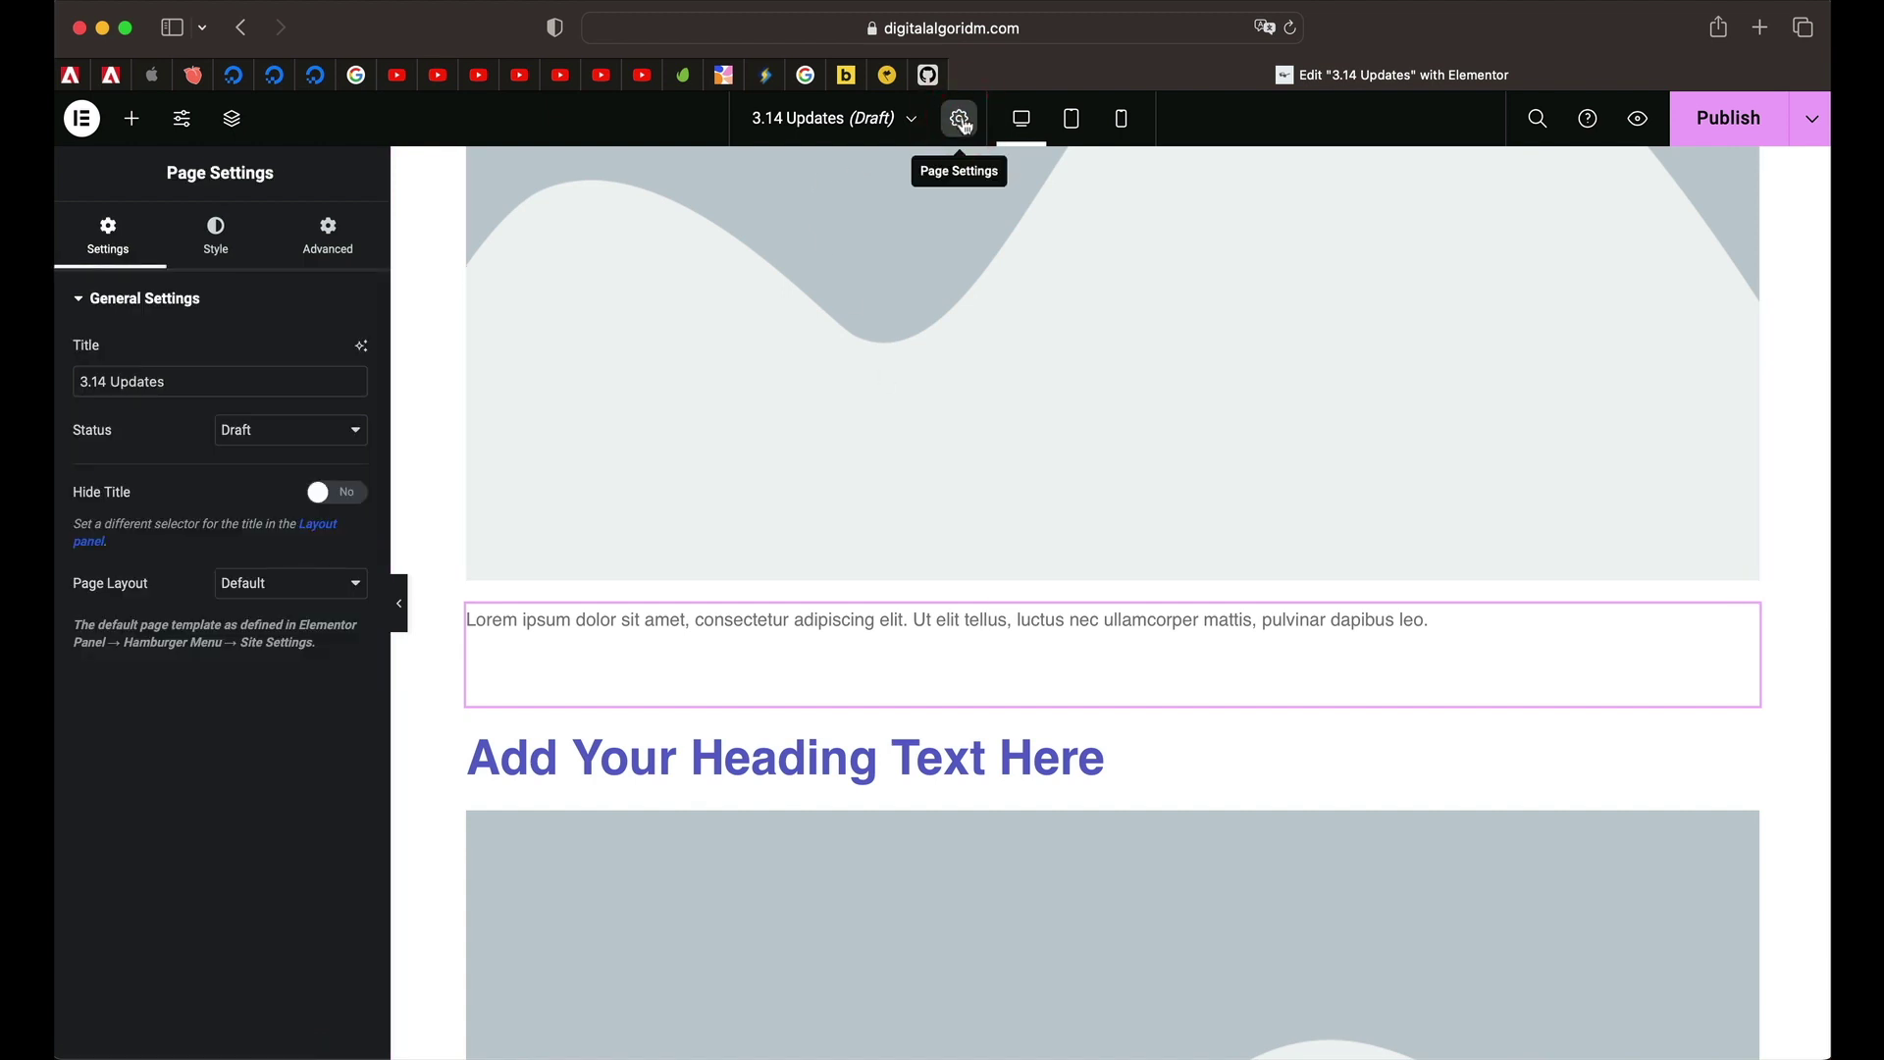
left_click(198, 380)
type("N")
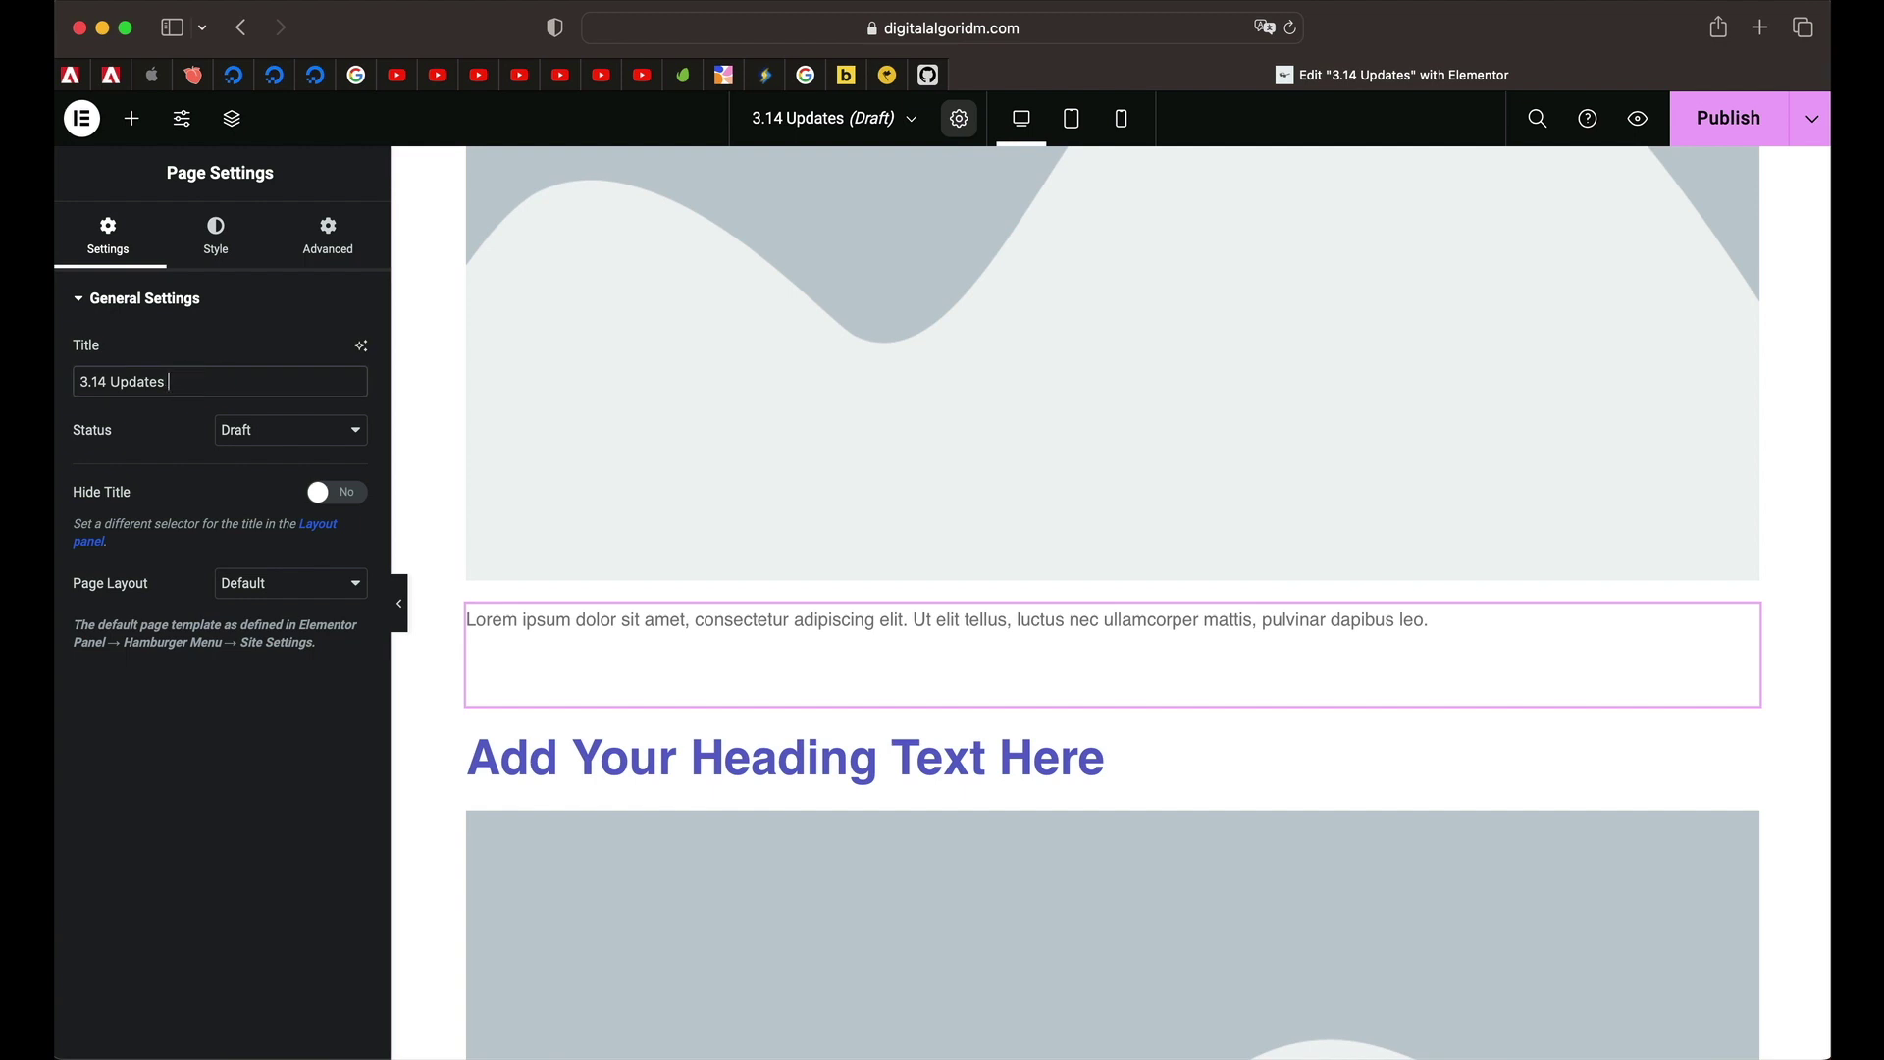
type("we")
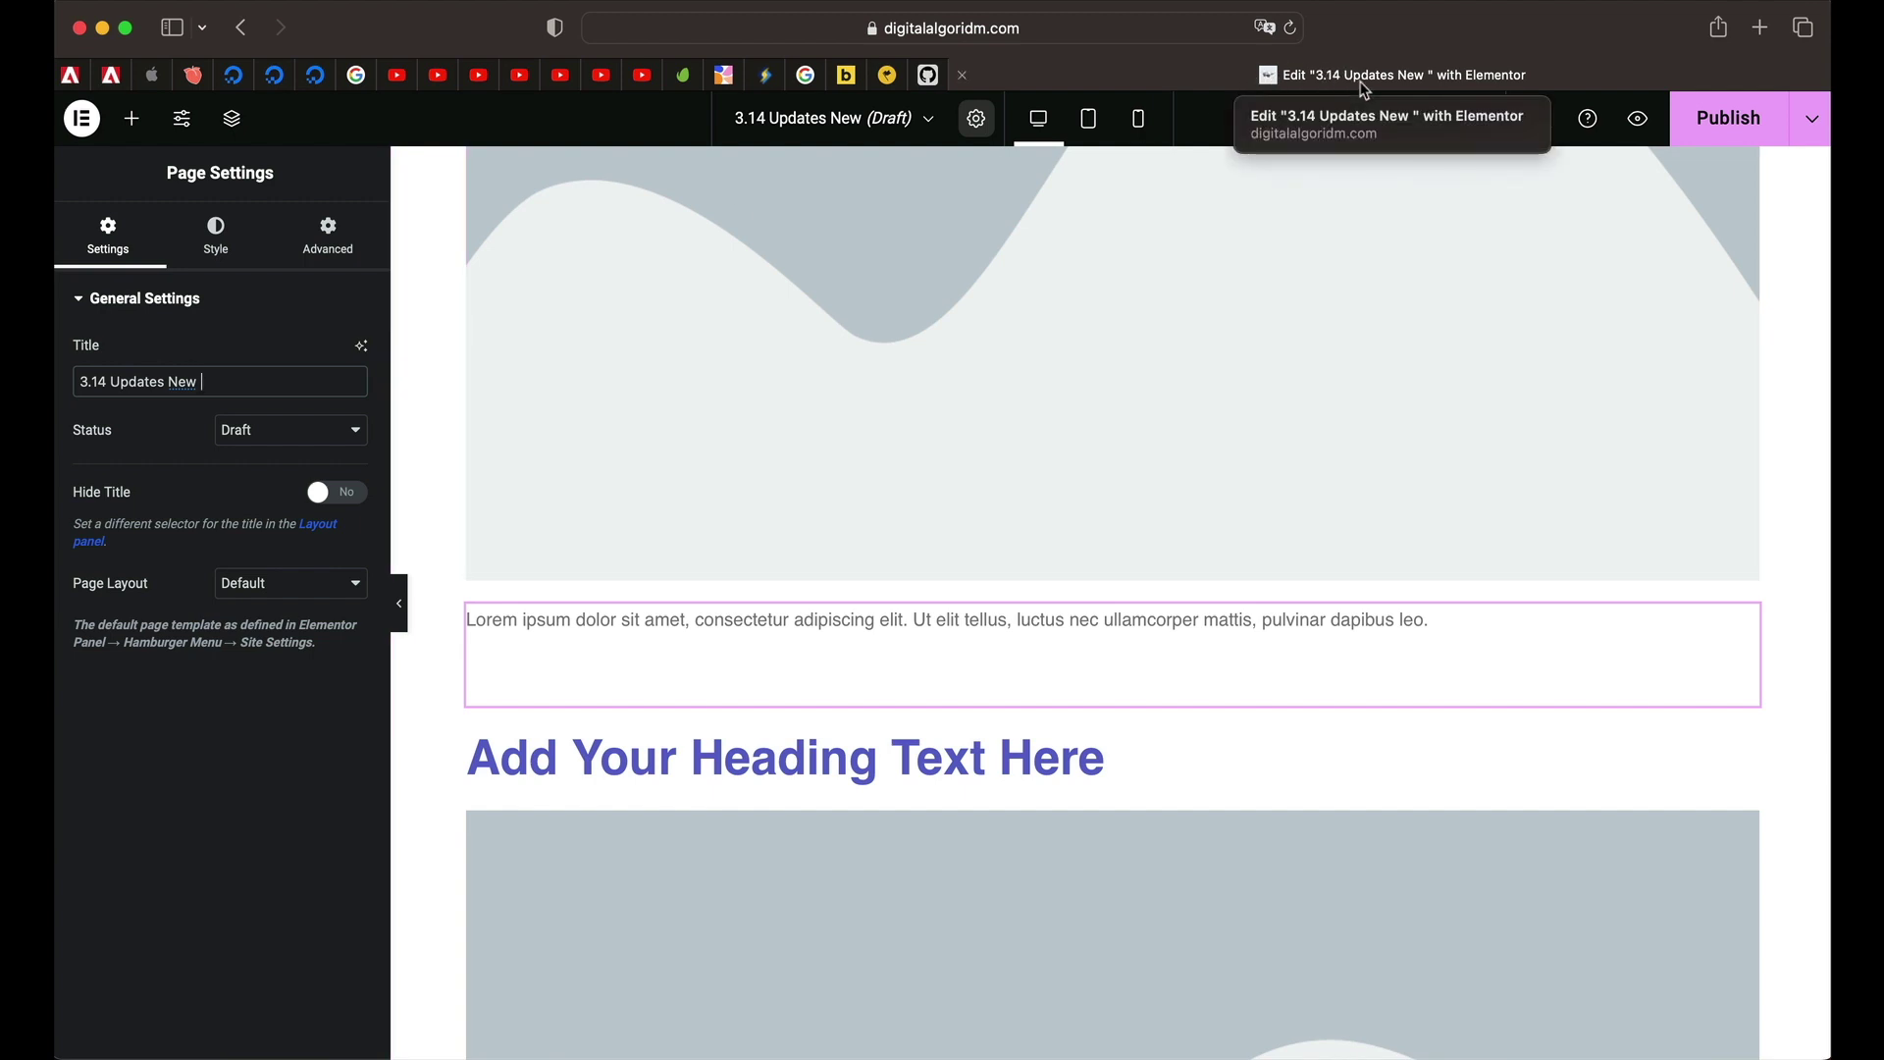
left_click(1728, 117)
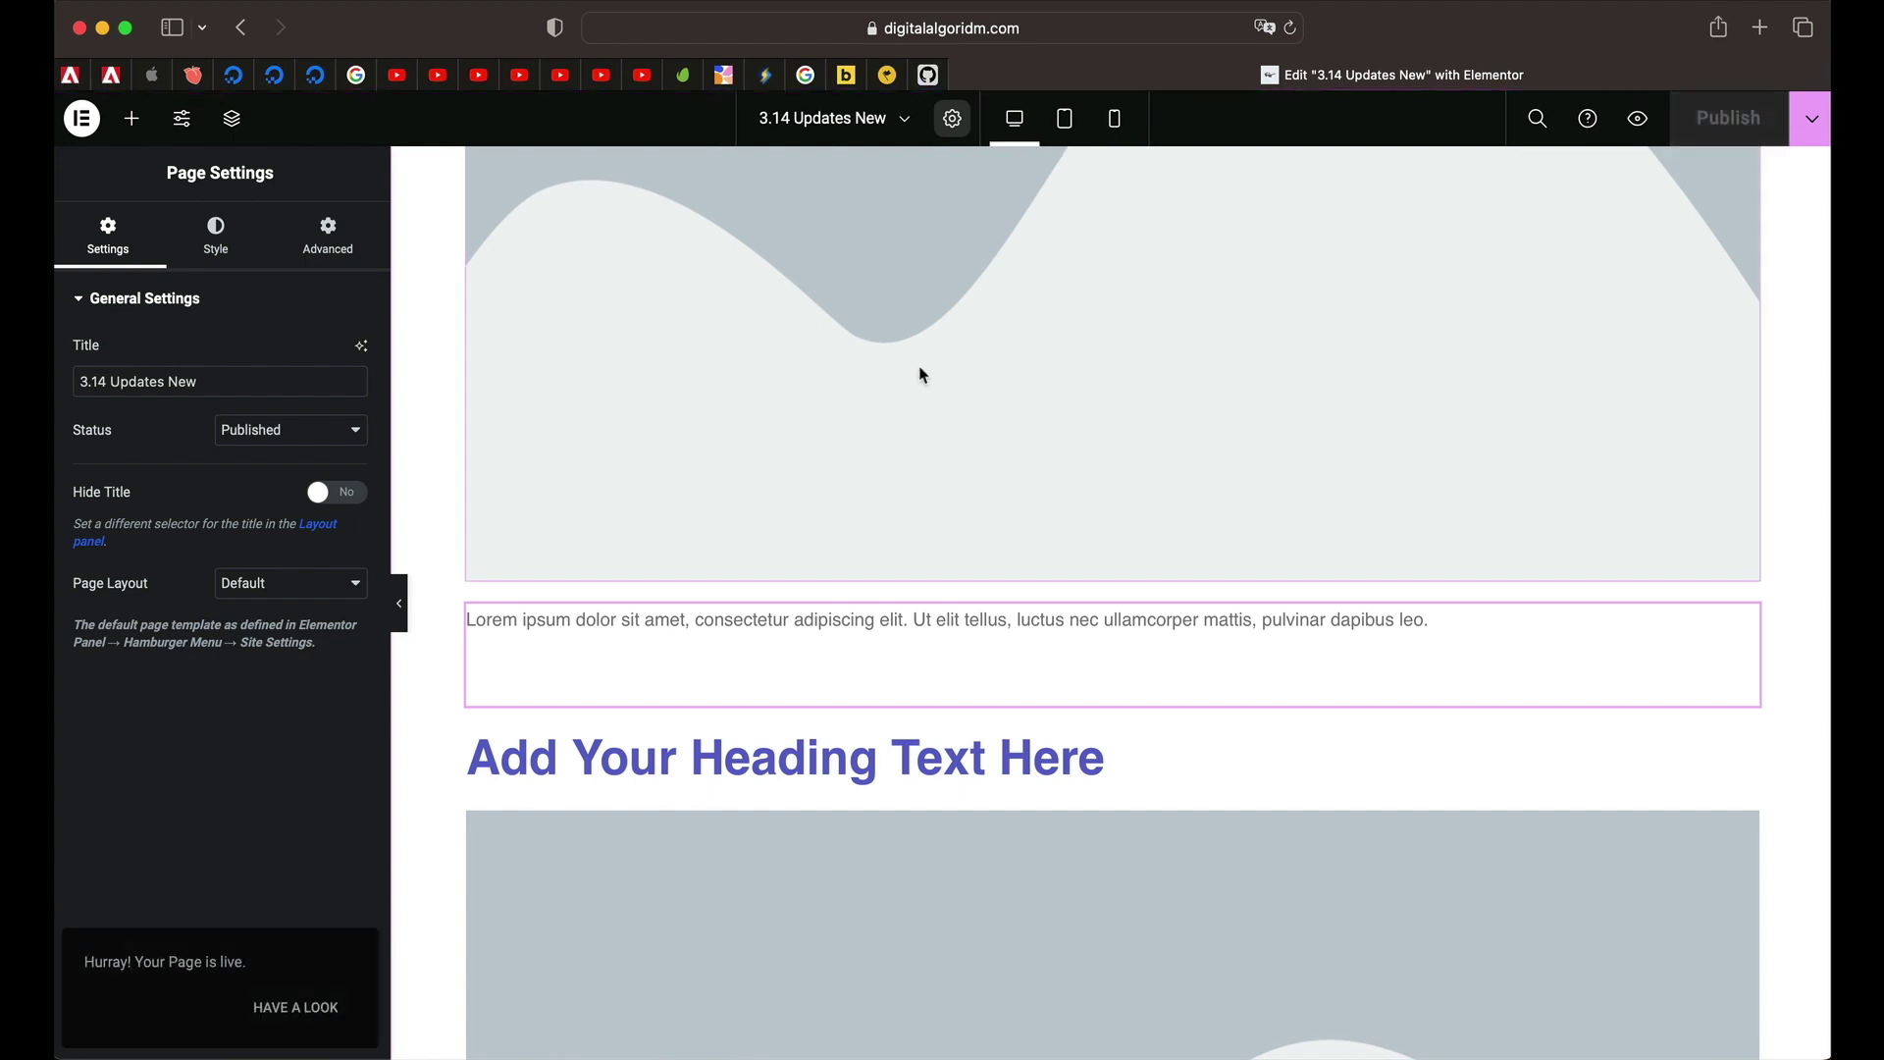
Create a new page and set its page layout to Elementor Full Width
left_click(863, 119)
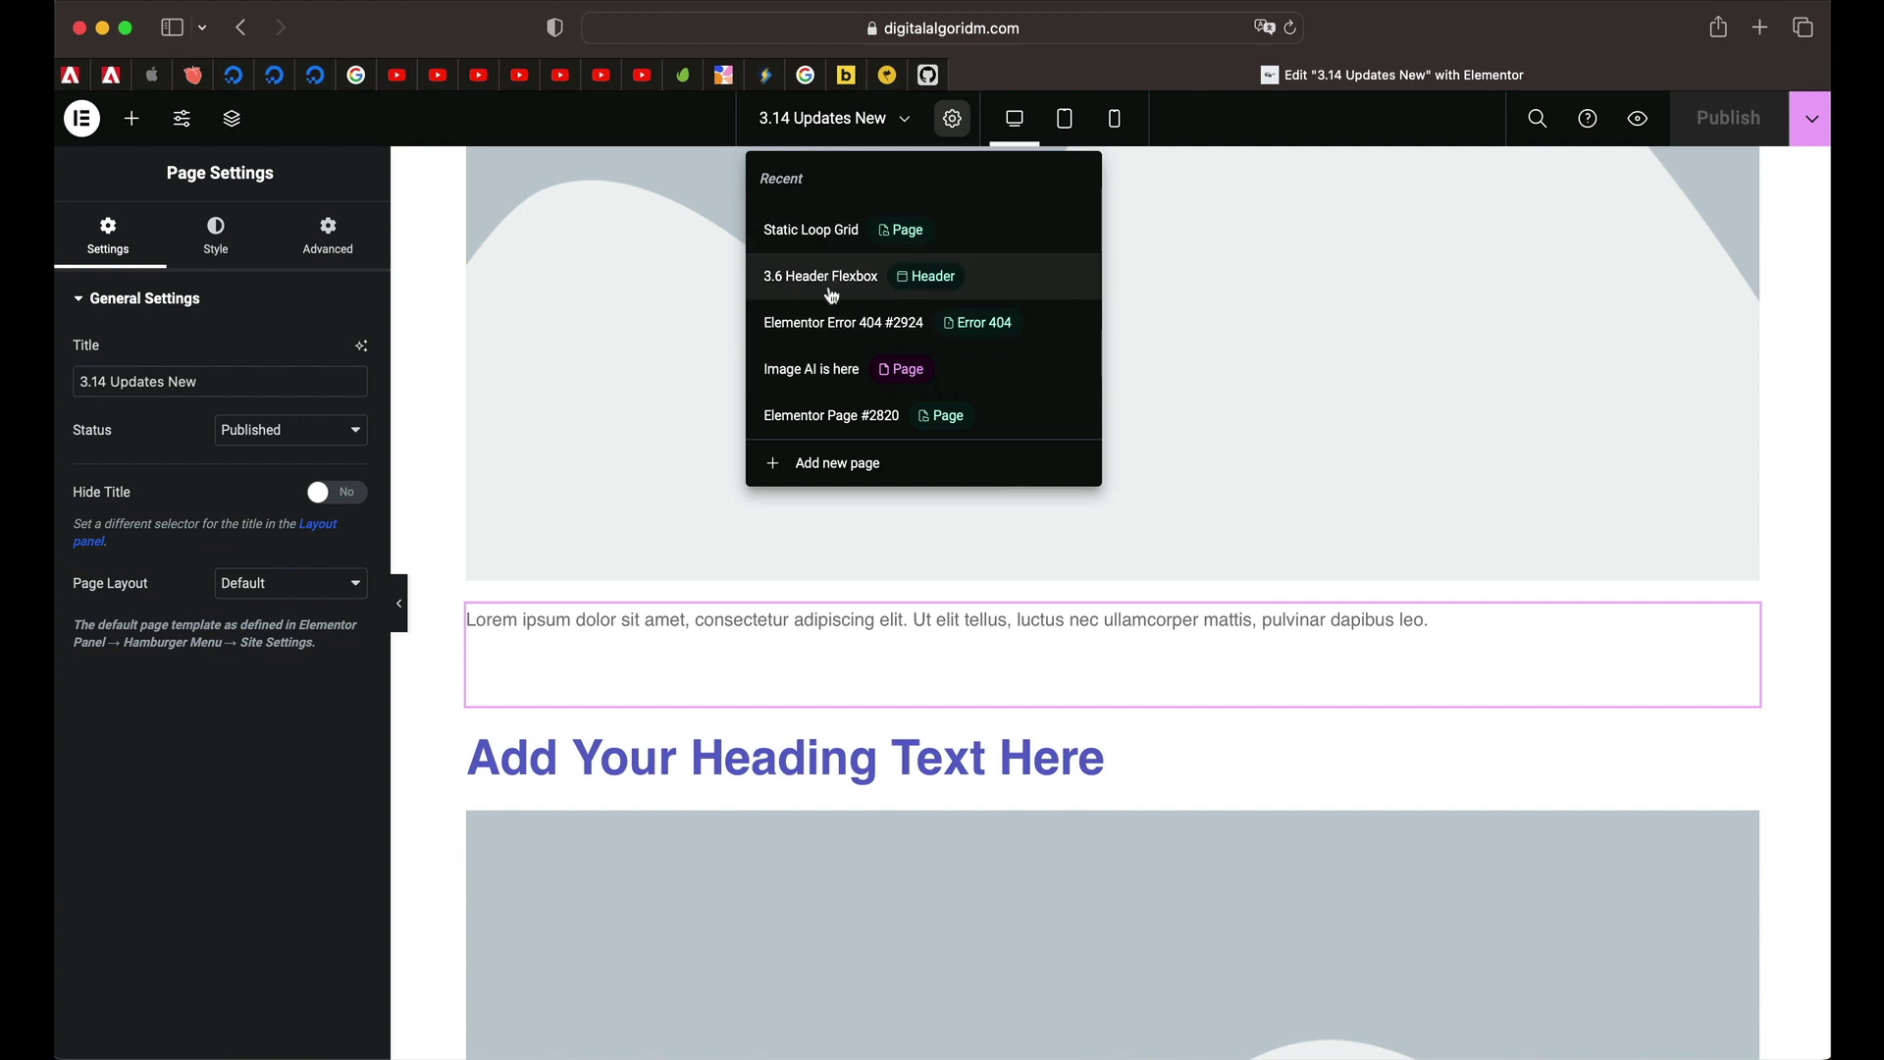
left_click(778, 469)
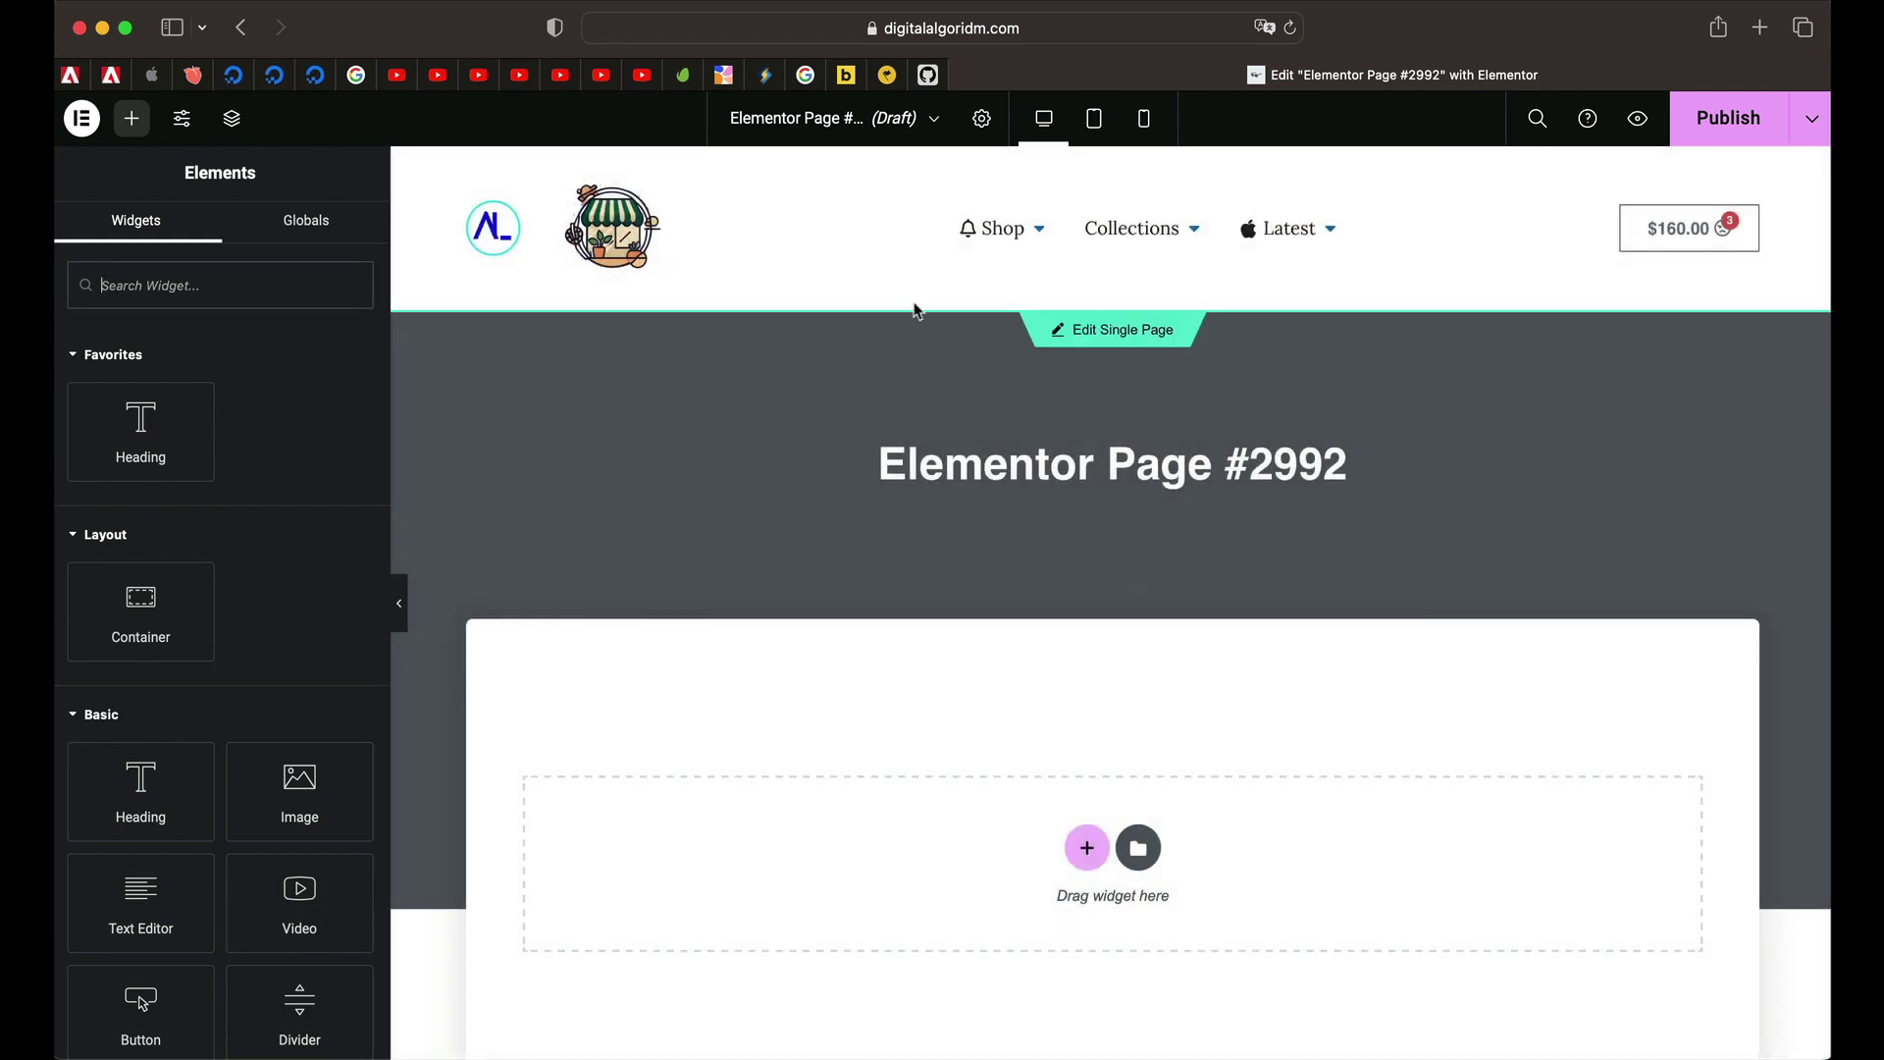
left_click(982, 127)
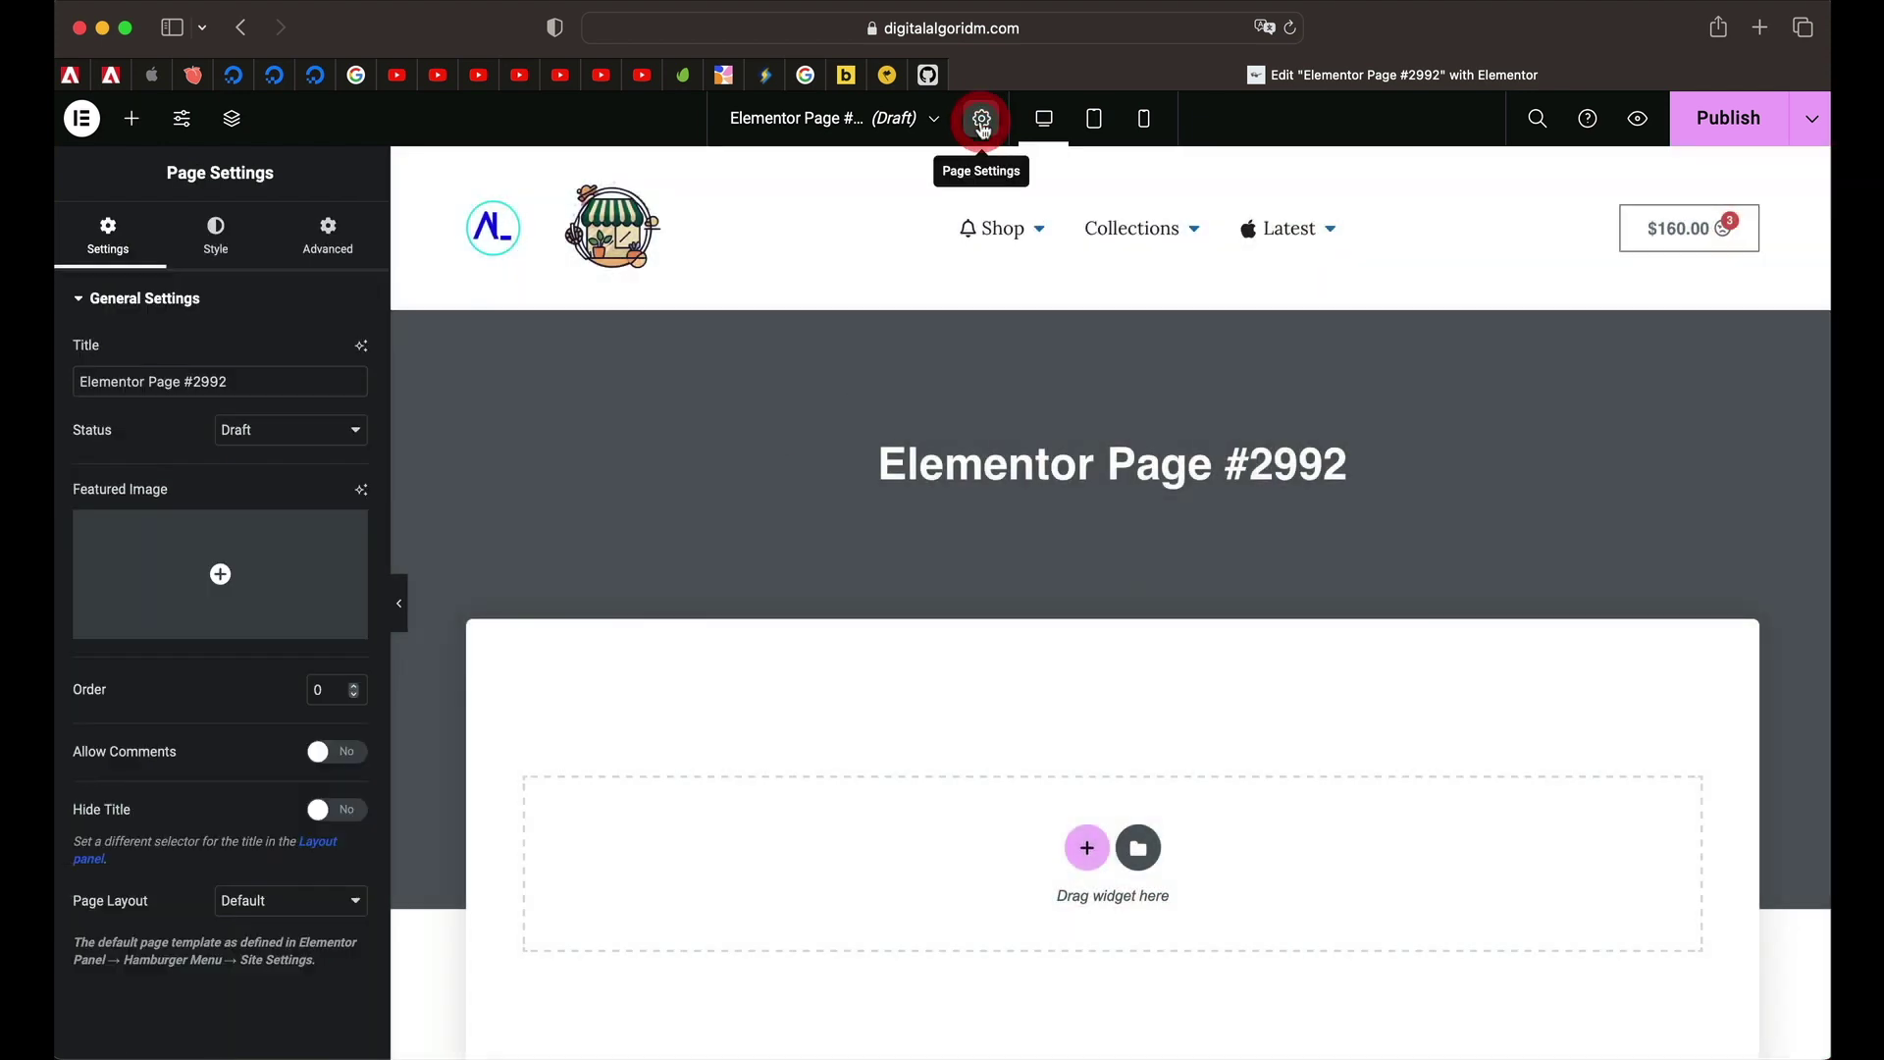
left_click(283, 900)
left_click(279, 938)
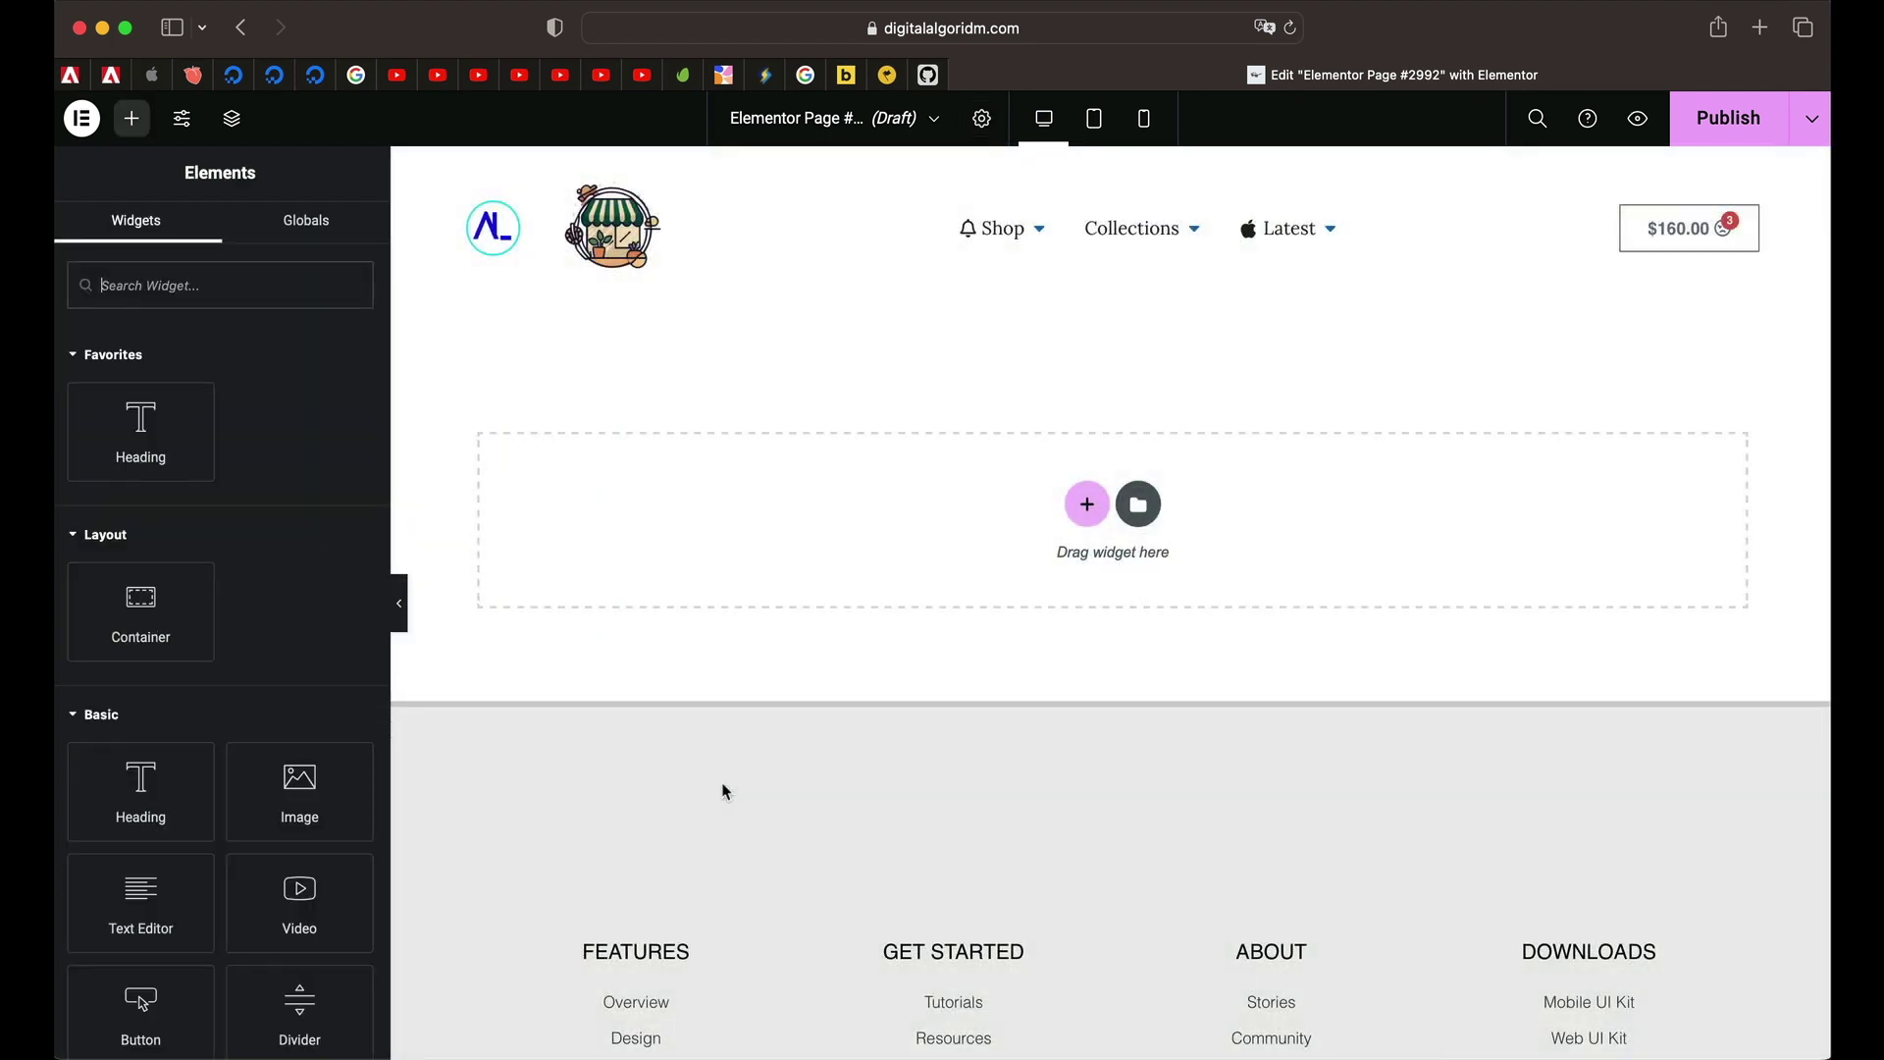
Rename the new page "New 3.14"
left_click(981, 117)
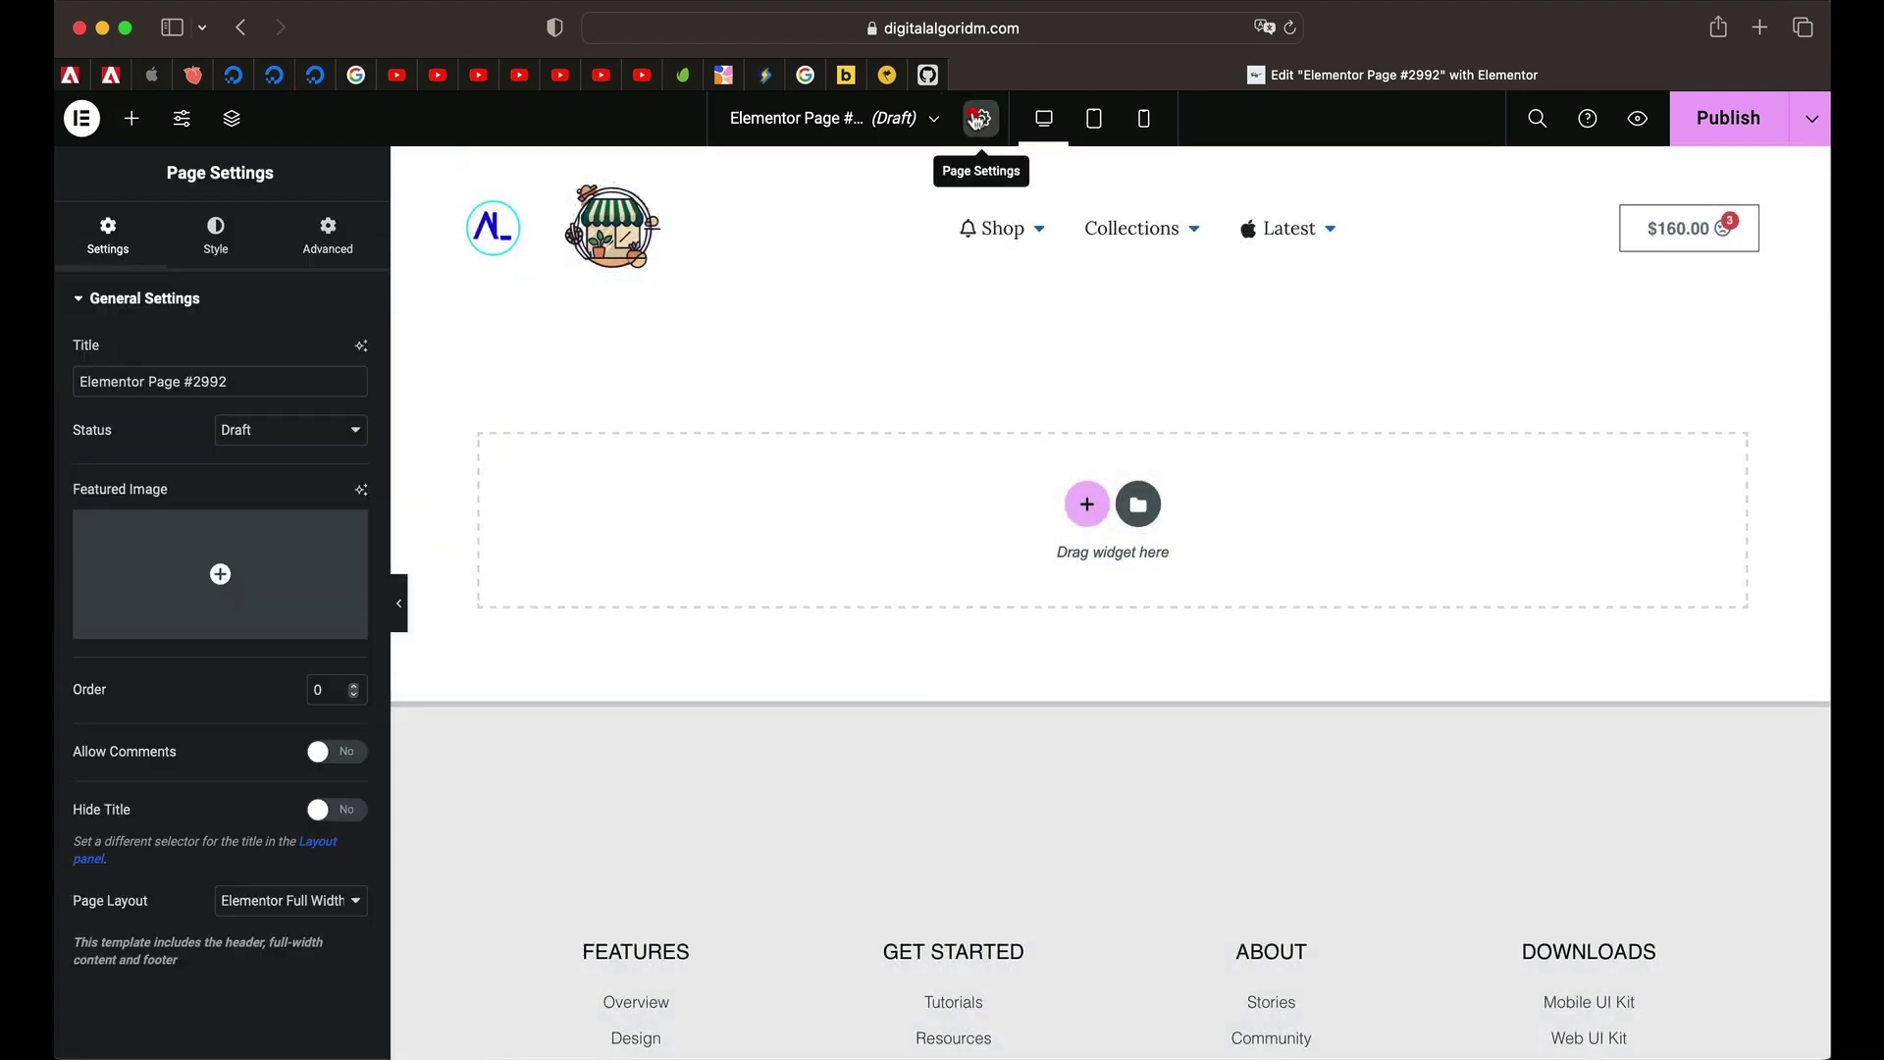
triple_click(240, 370)
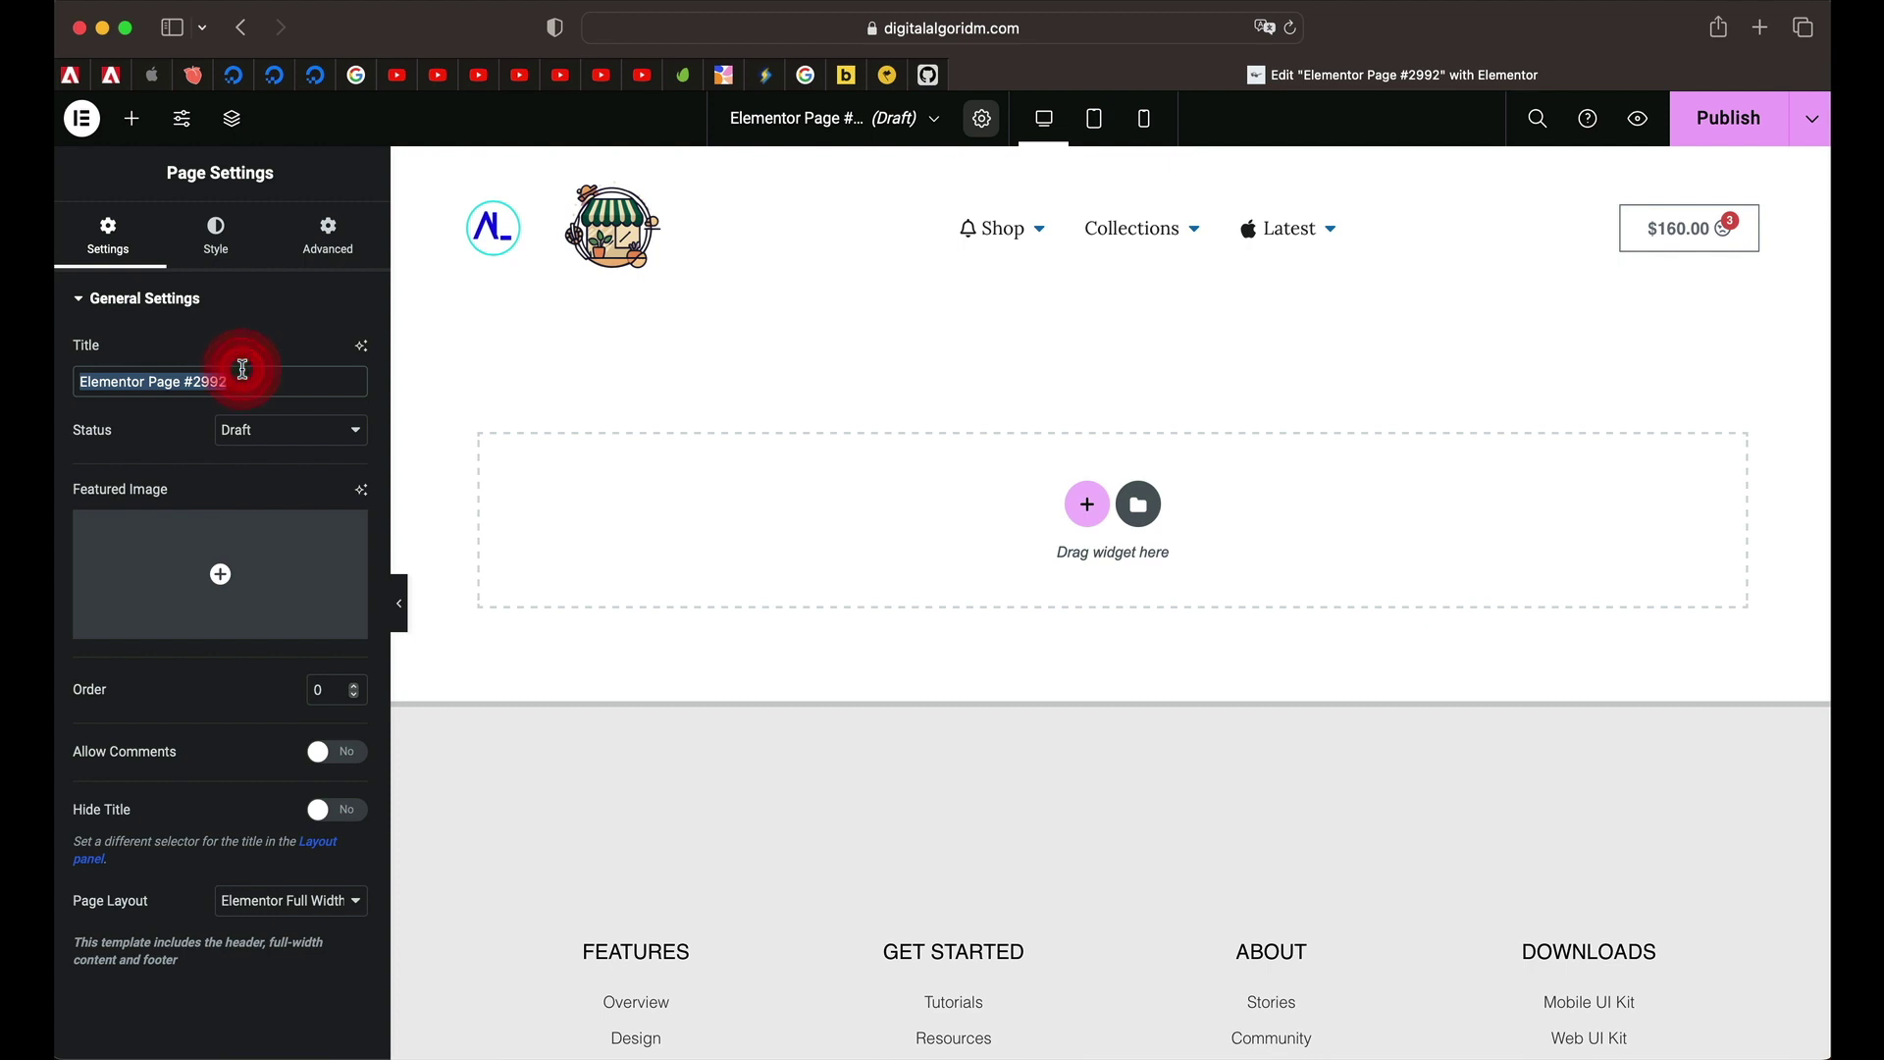
type("New 3.14")
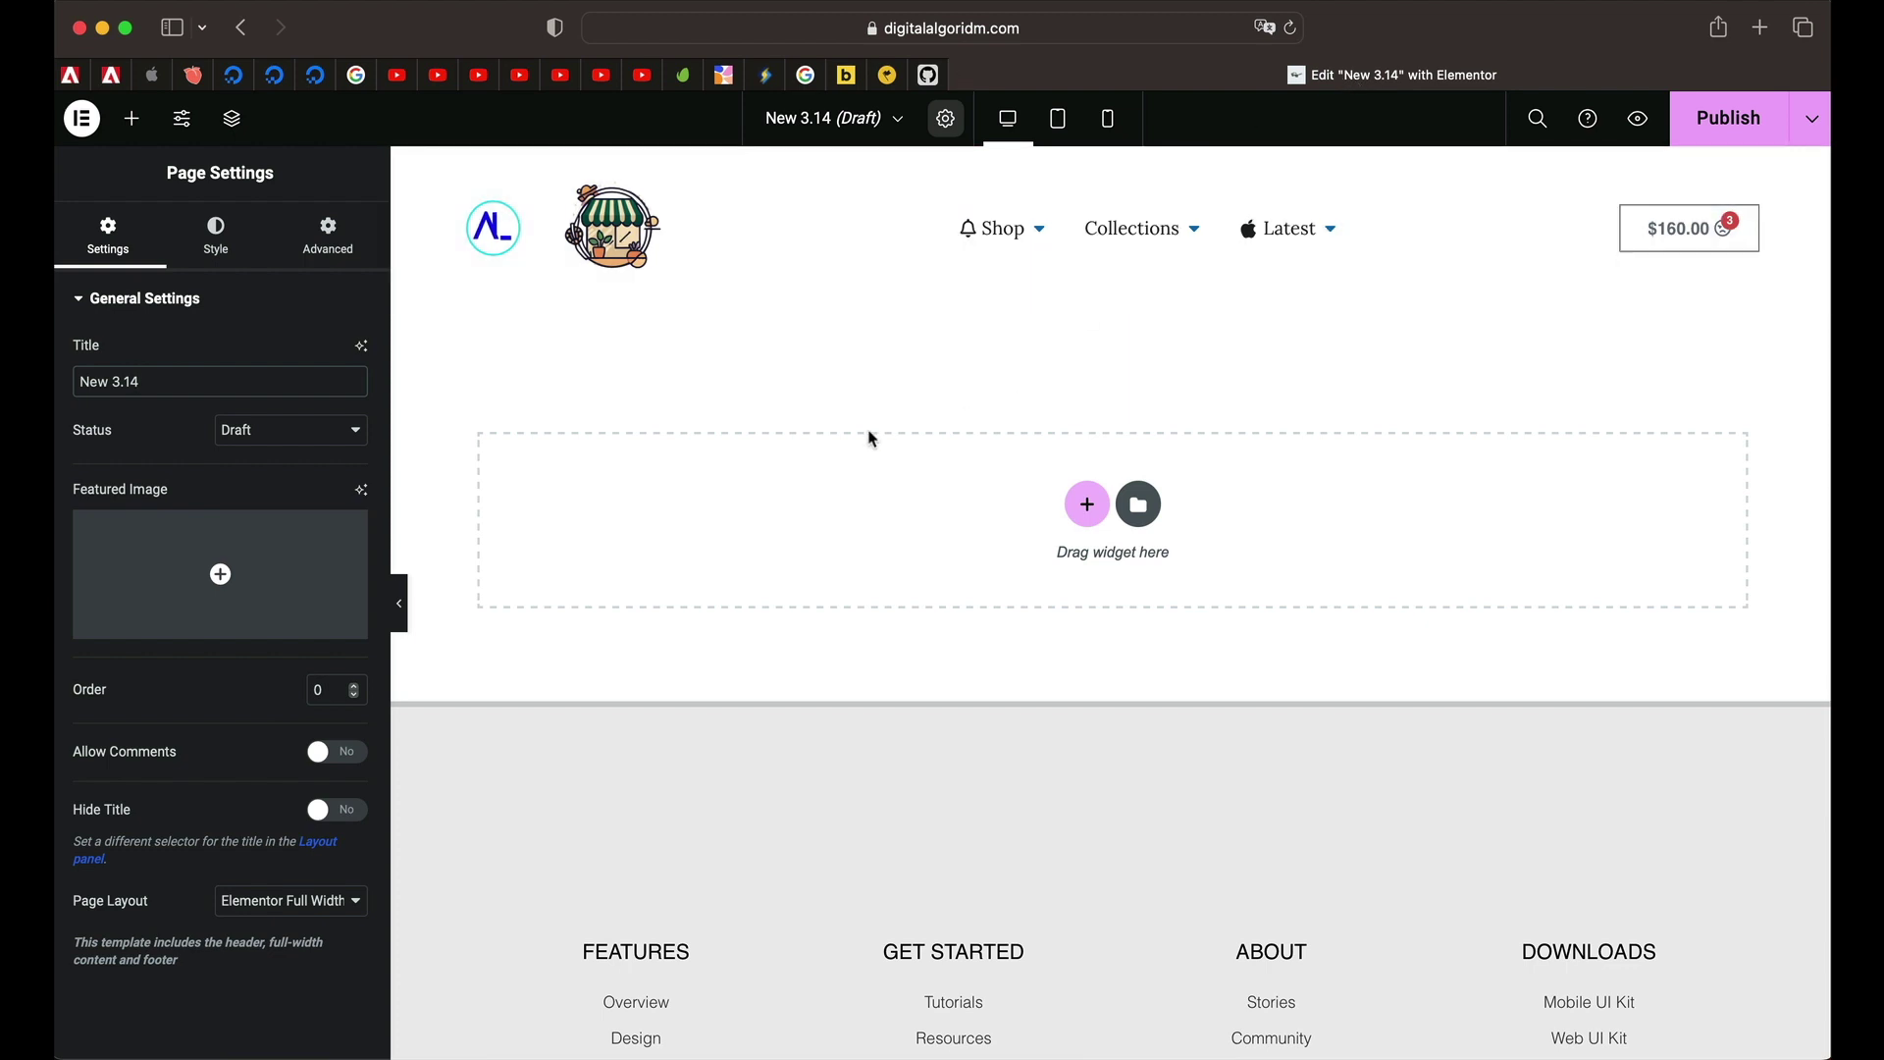
Save the page changes while switching to the site header for editing, and return to editing the New 3.14 page
left_click(1027, 234)
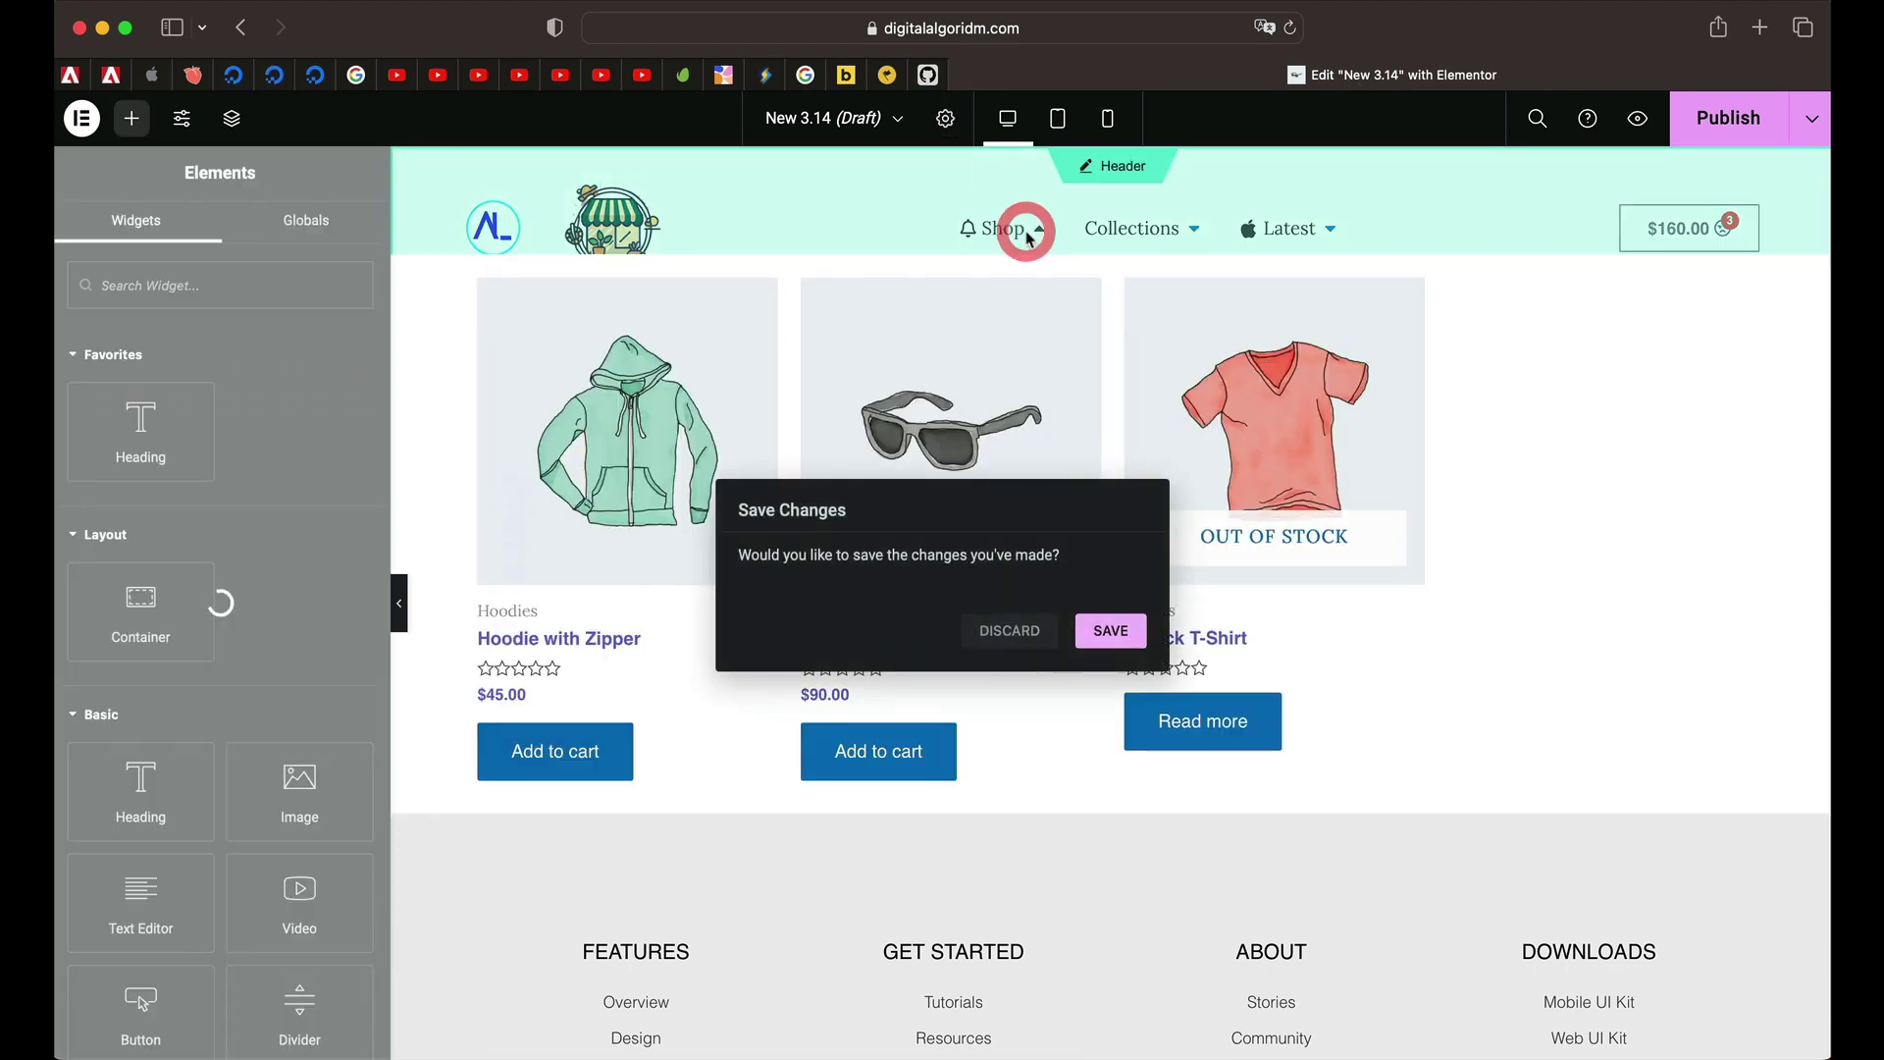
left_click(1110, 633)
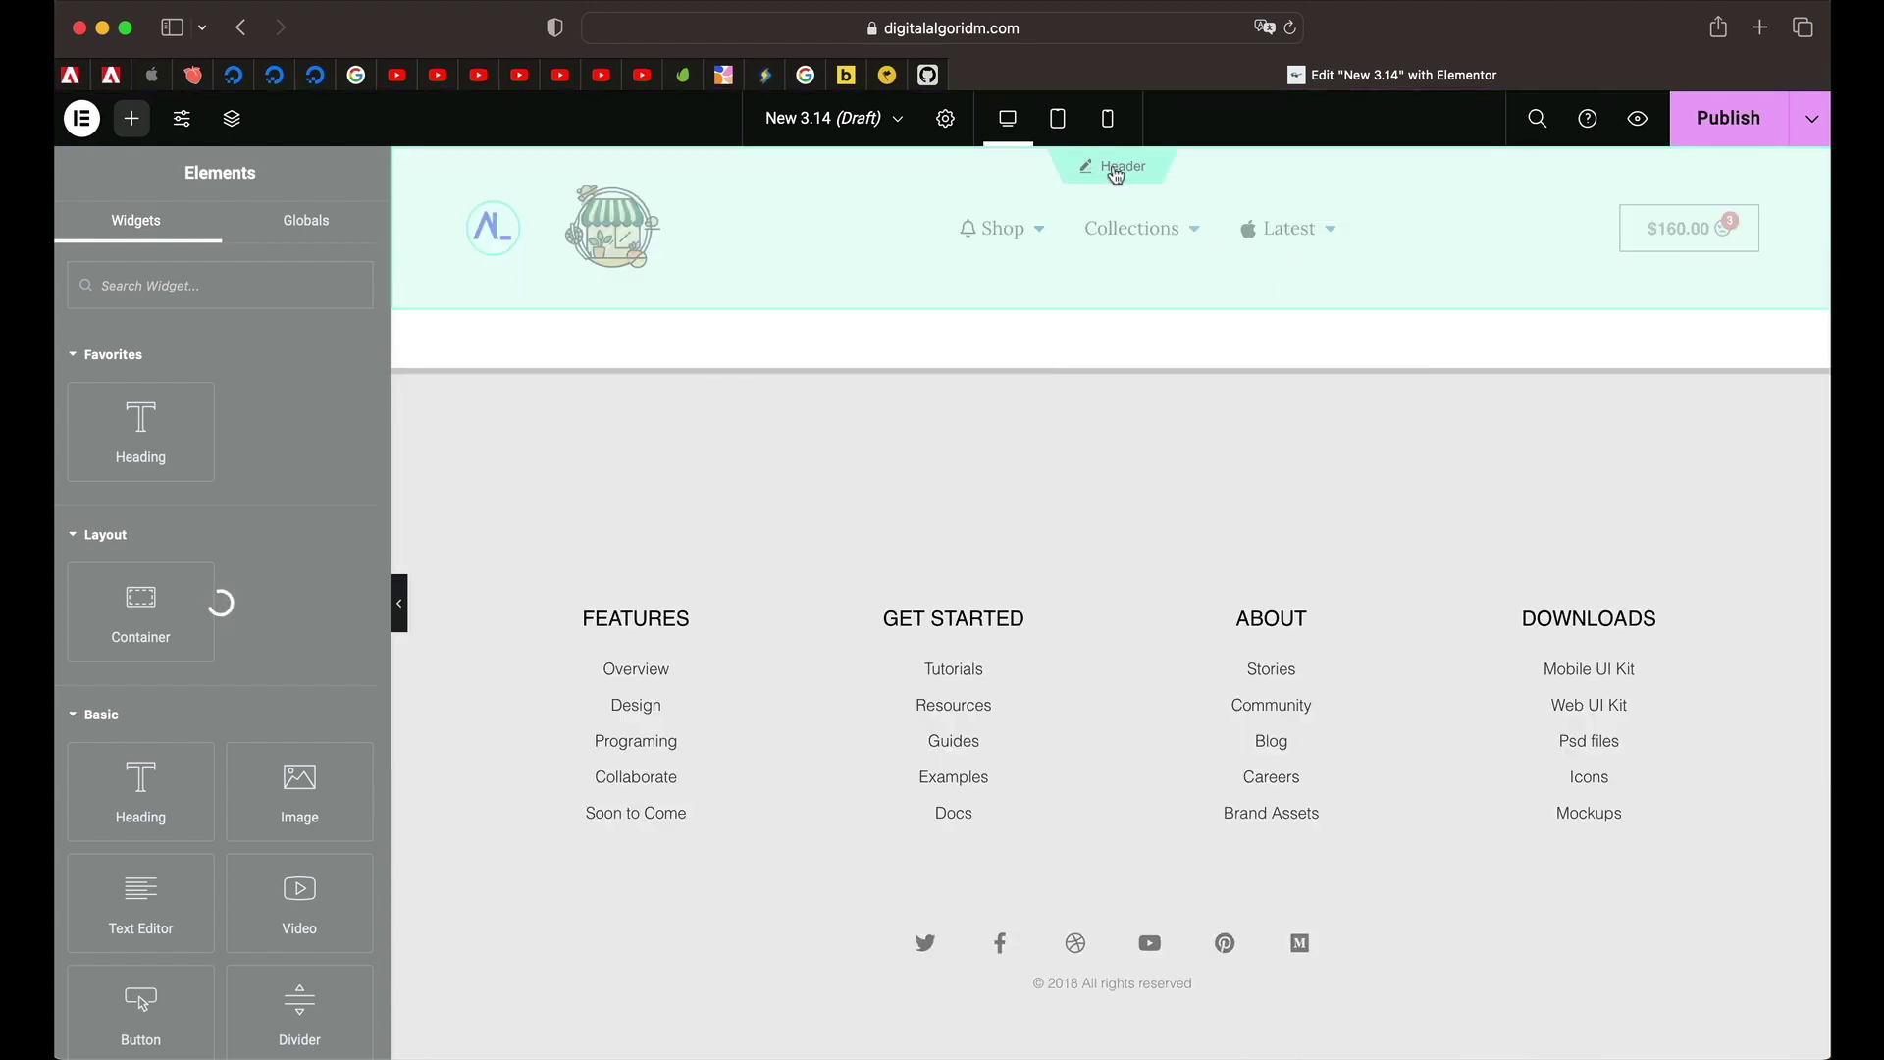
left_click(1124, 177)
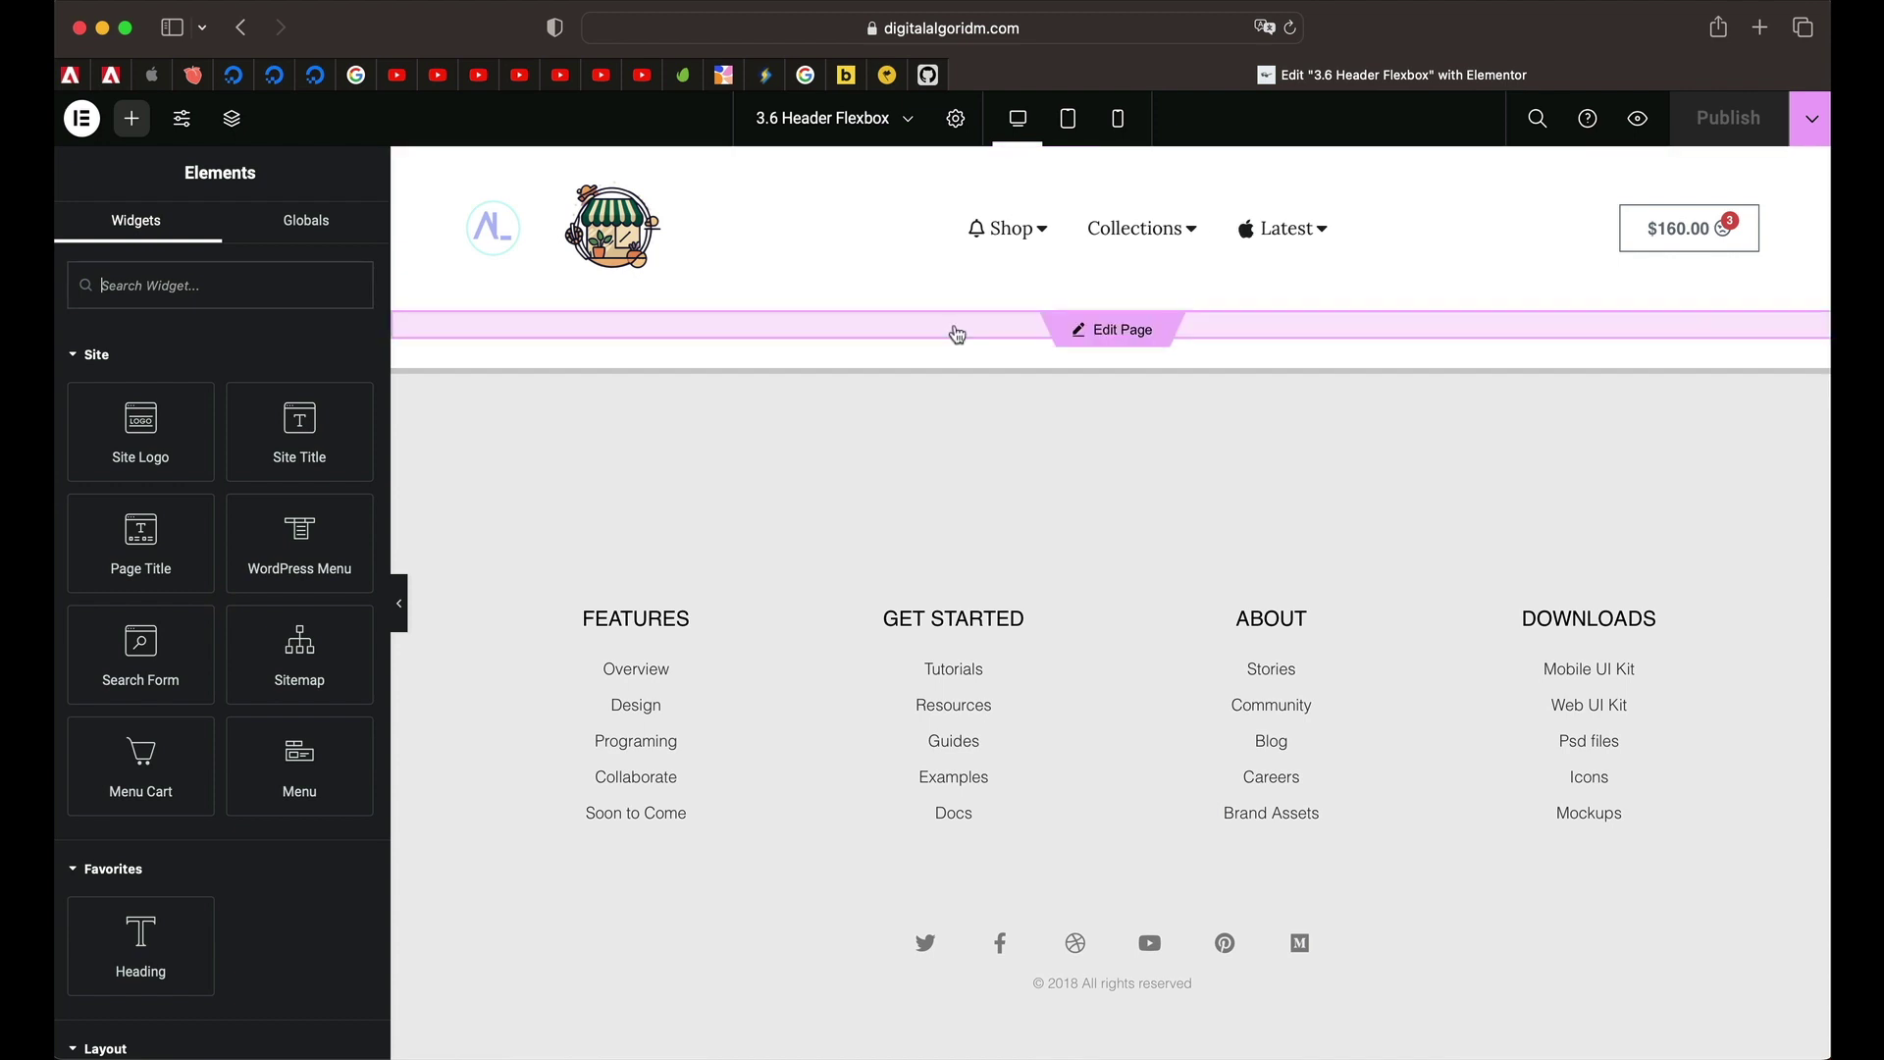
left_click(1092, 332)
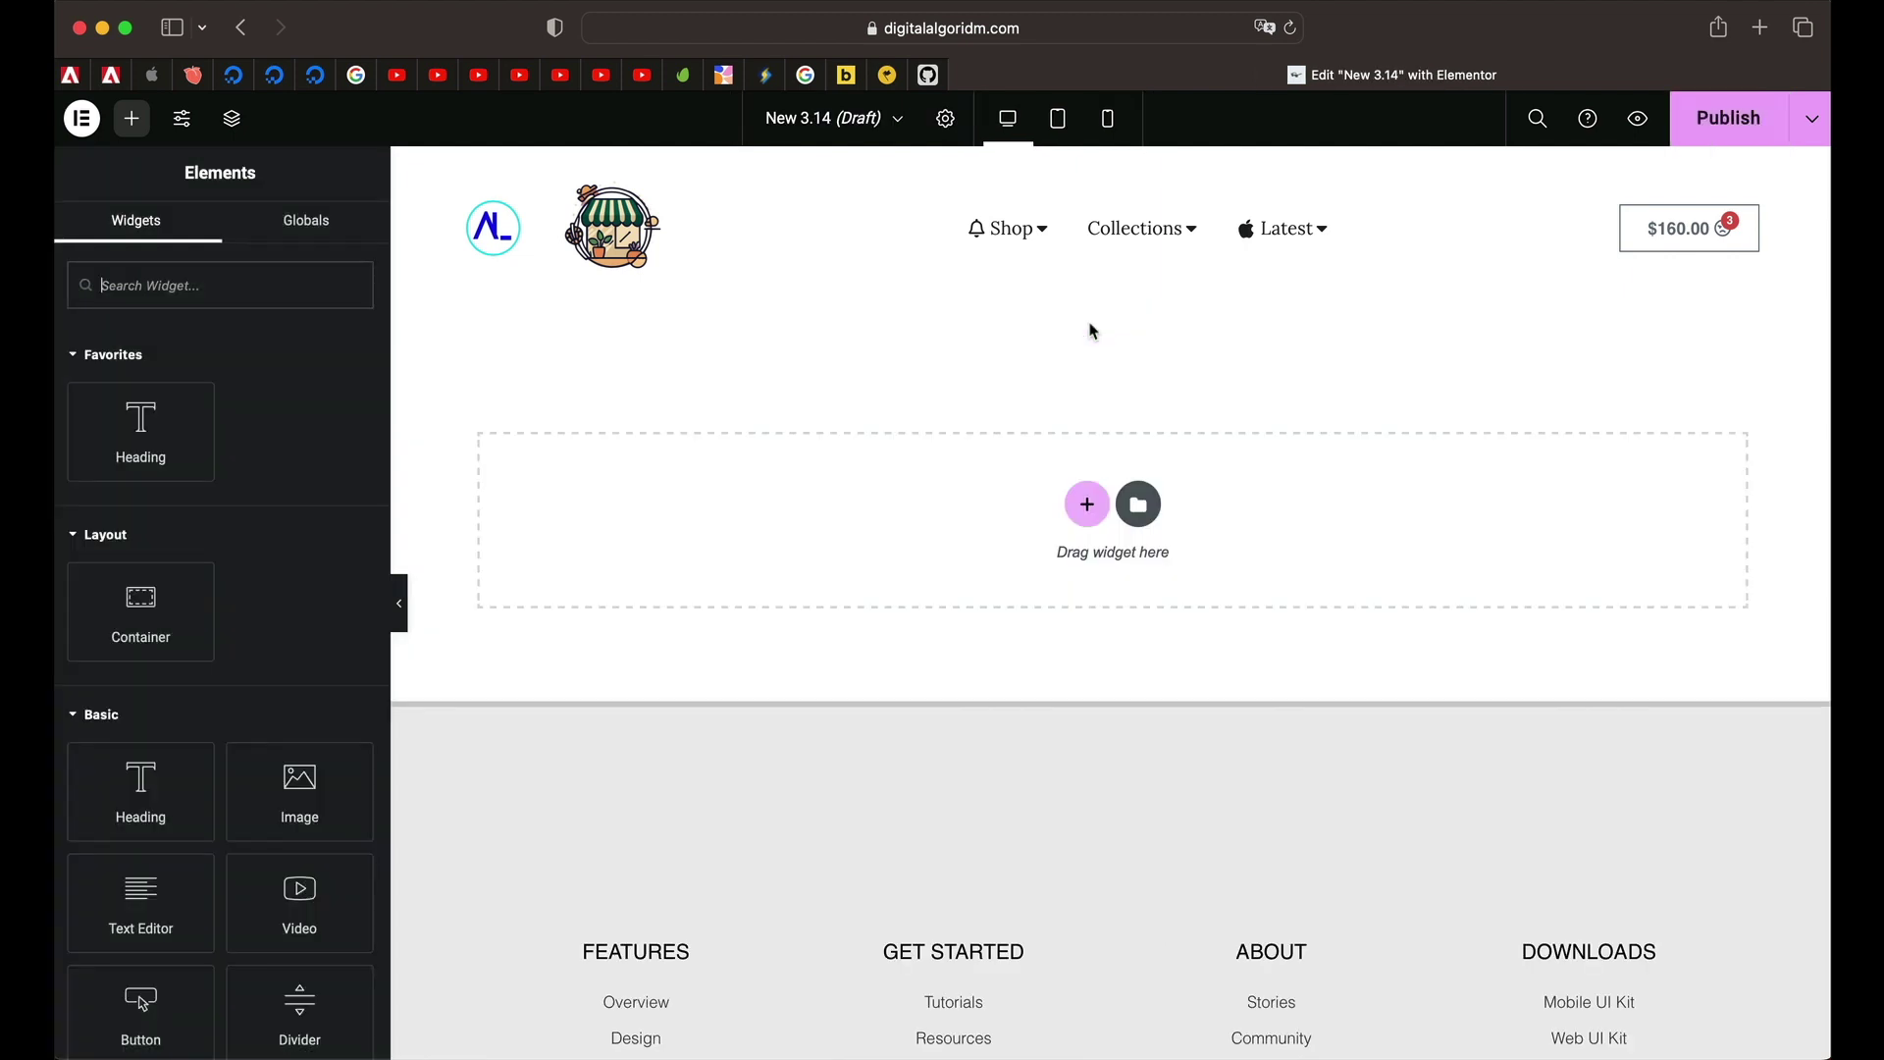
Reopen the site header for editing and remove the AL_ logo from it
left_click(1091, 221)
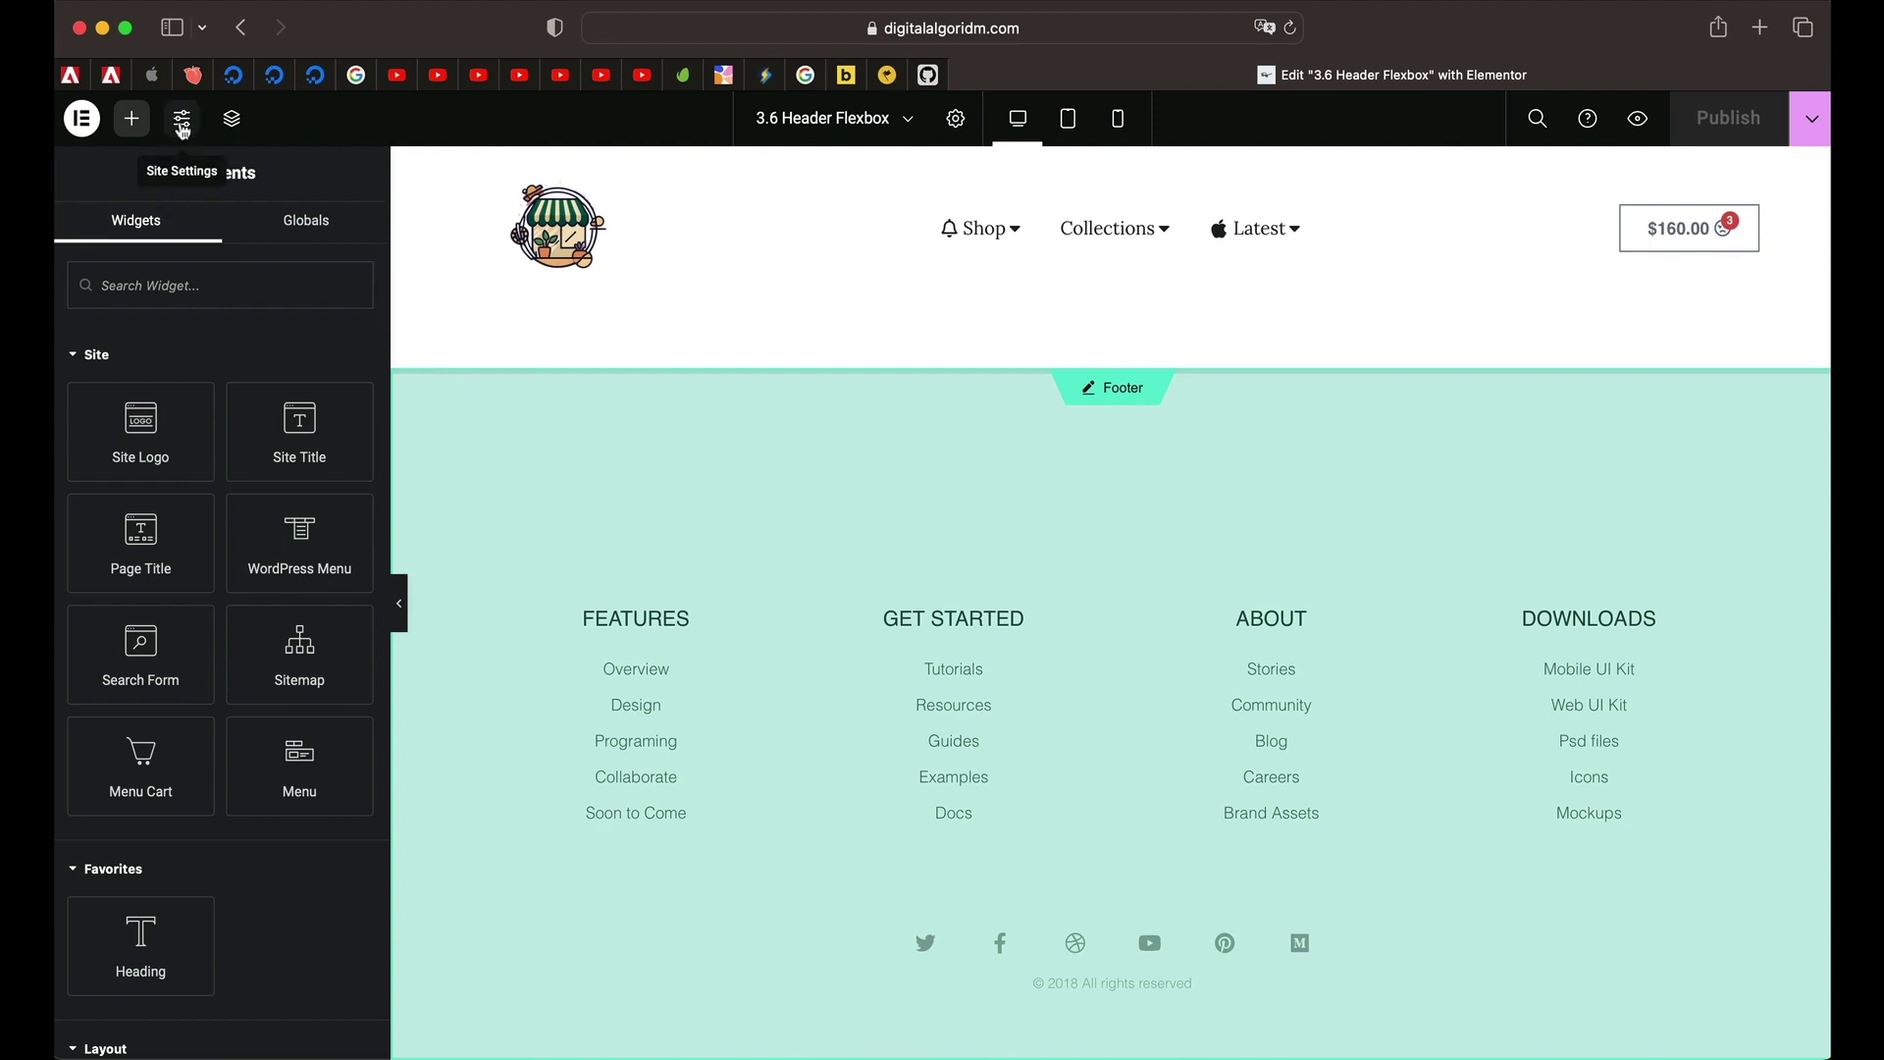
Set the Primary system color in the site's global colors to #363A75, using the style guide preview
left_click(182, 120)
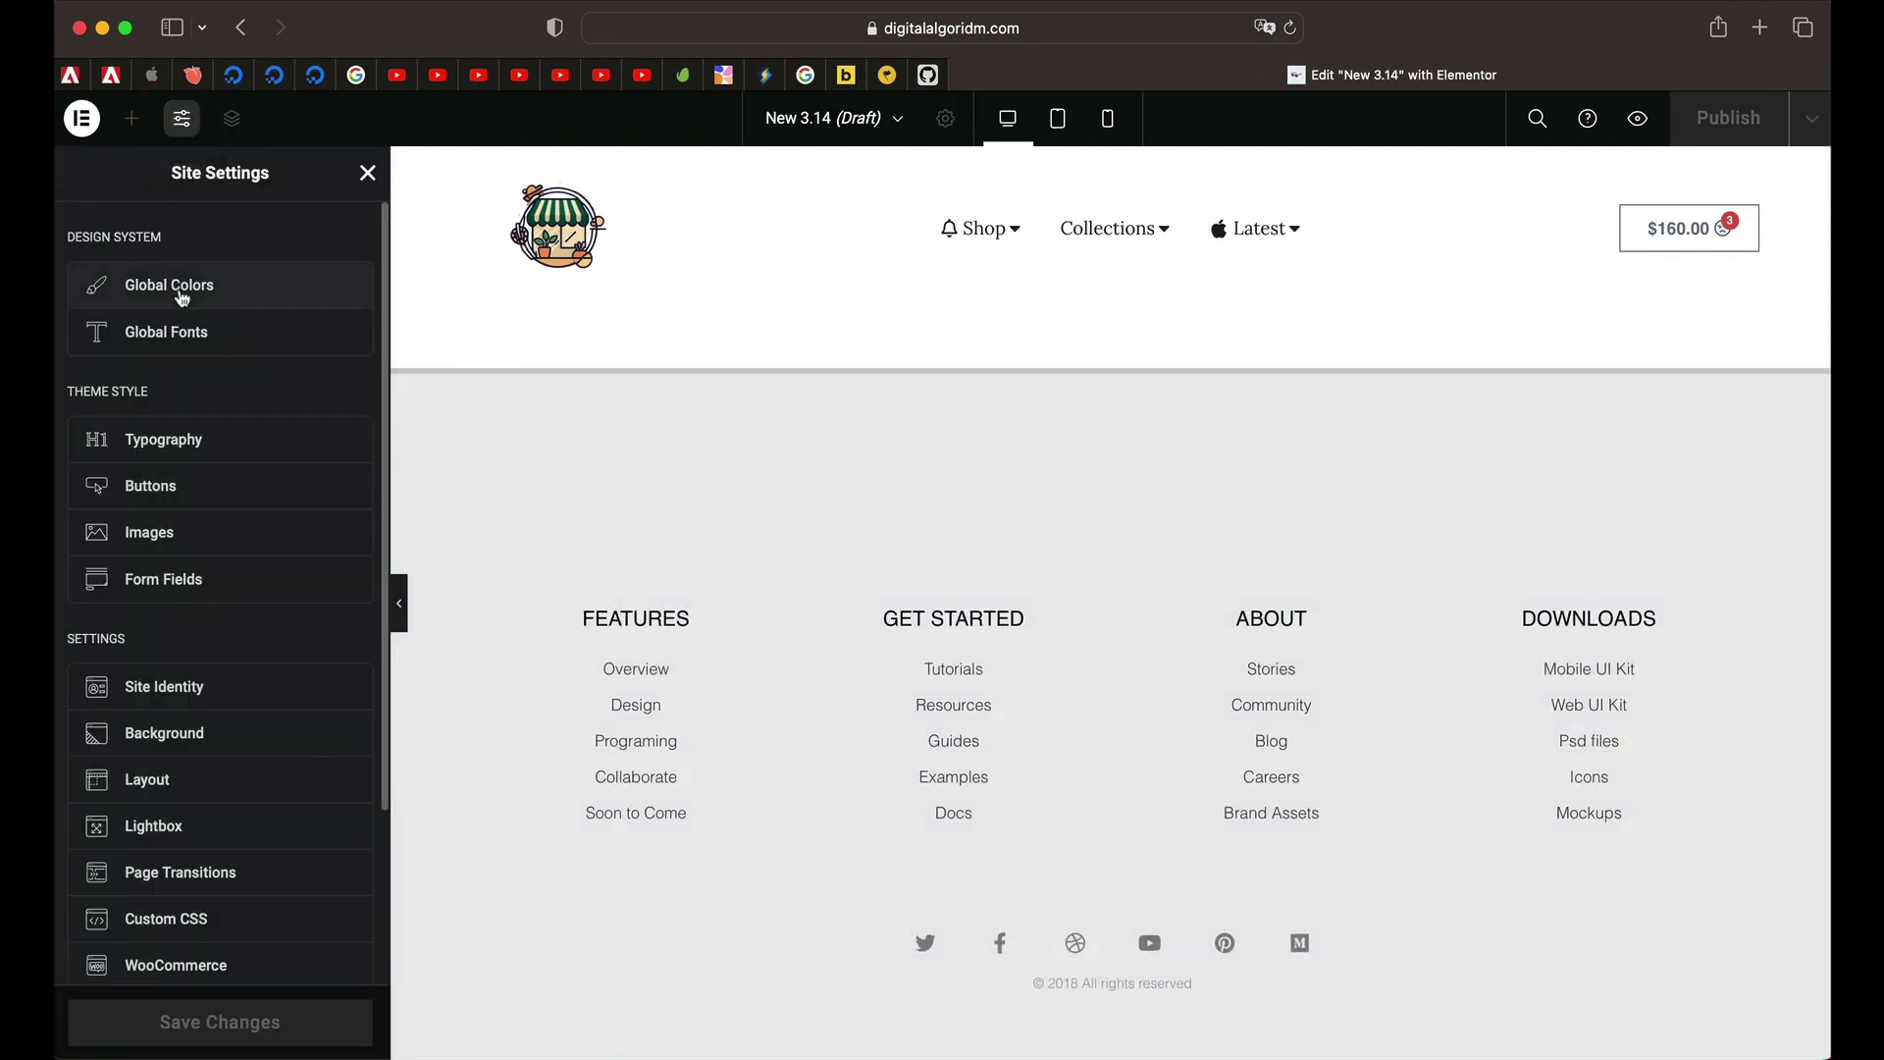
left_click(185, 290)
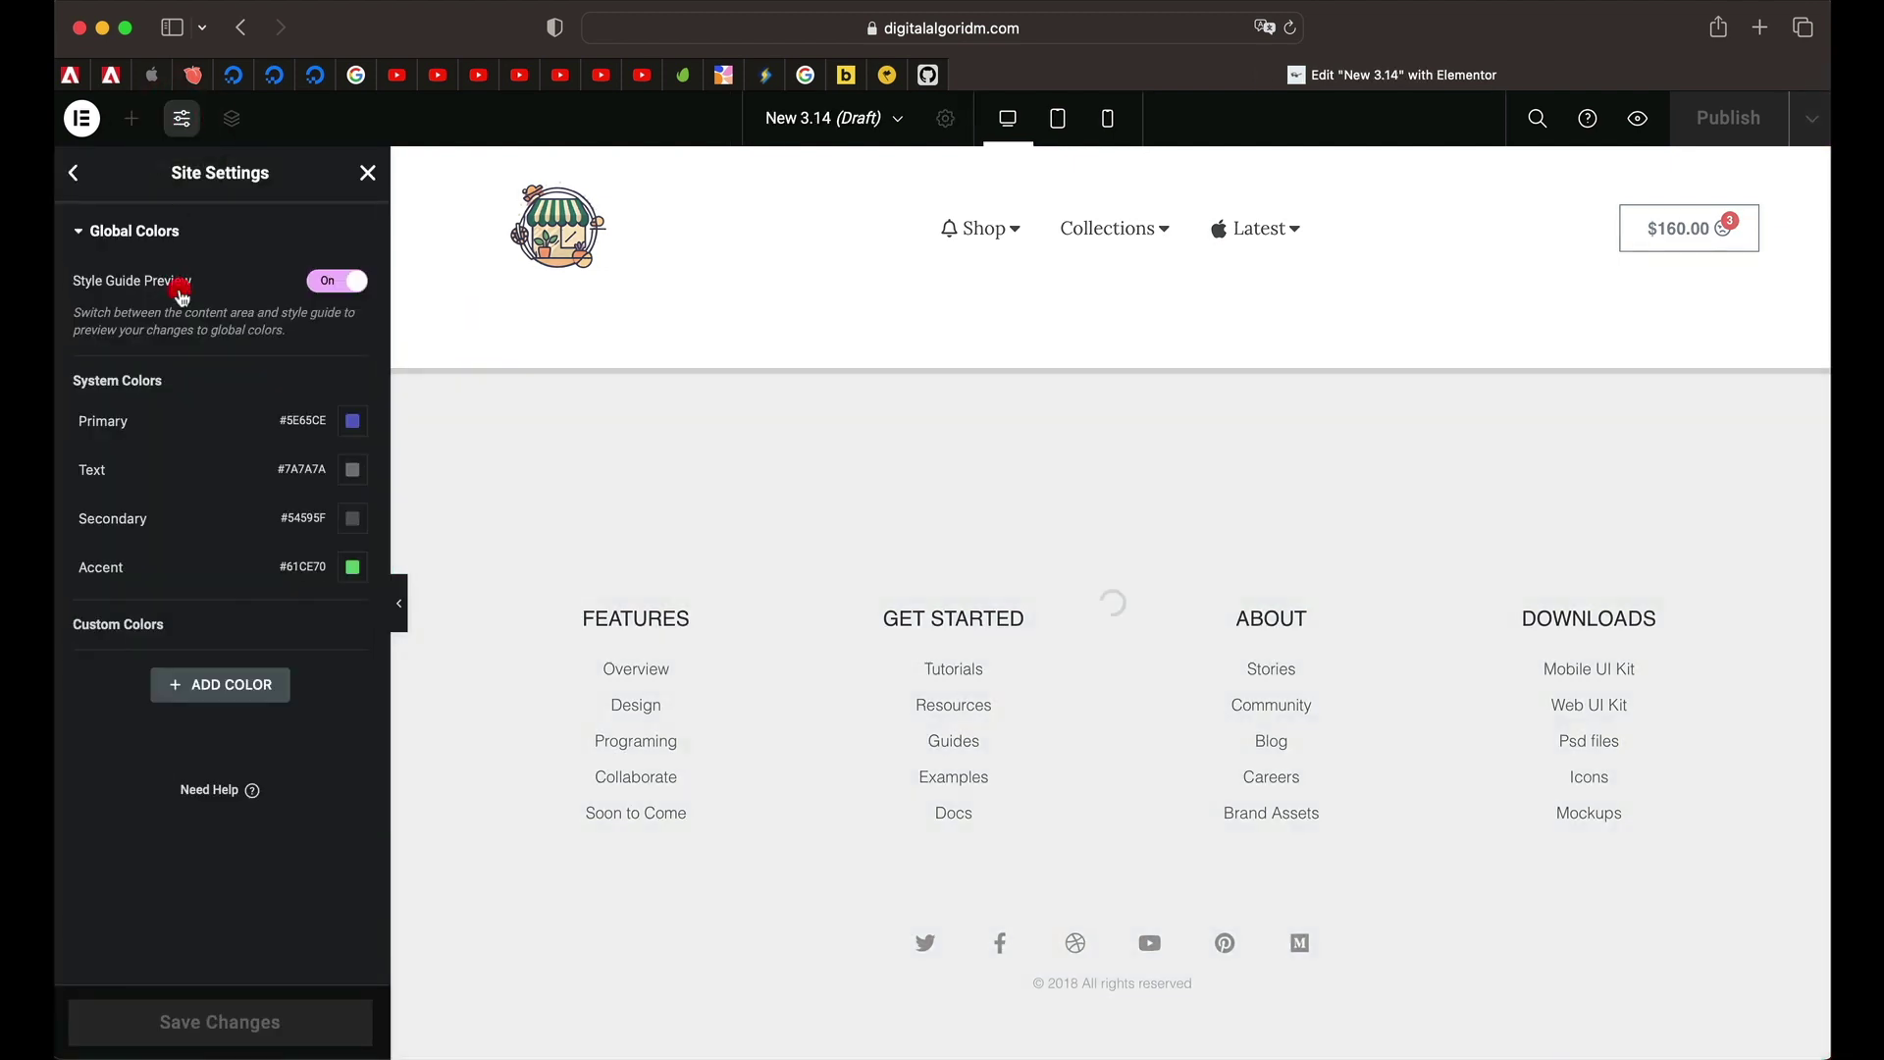
left_click(353, 422)
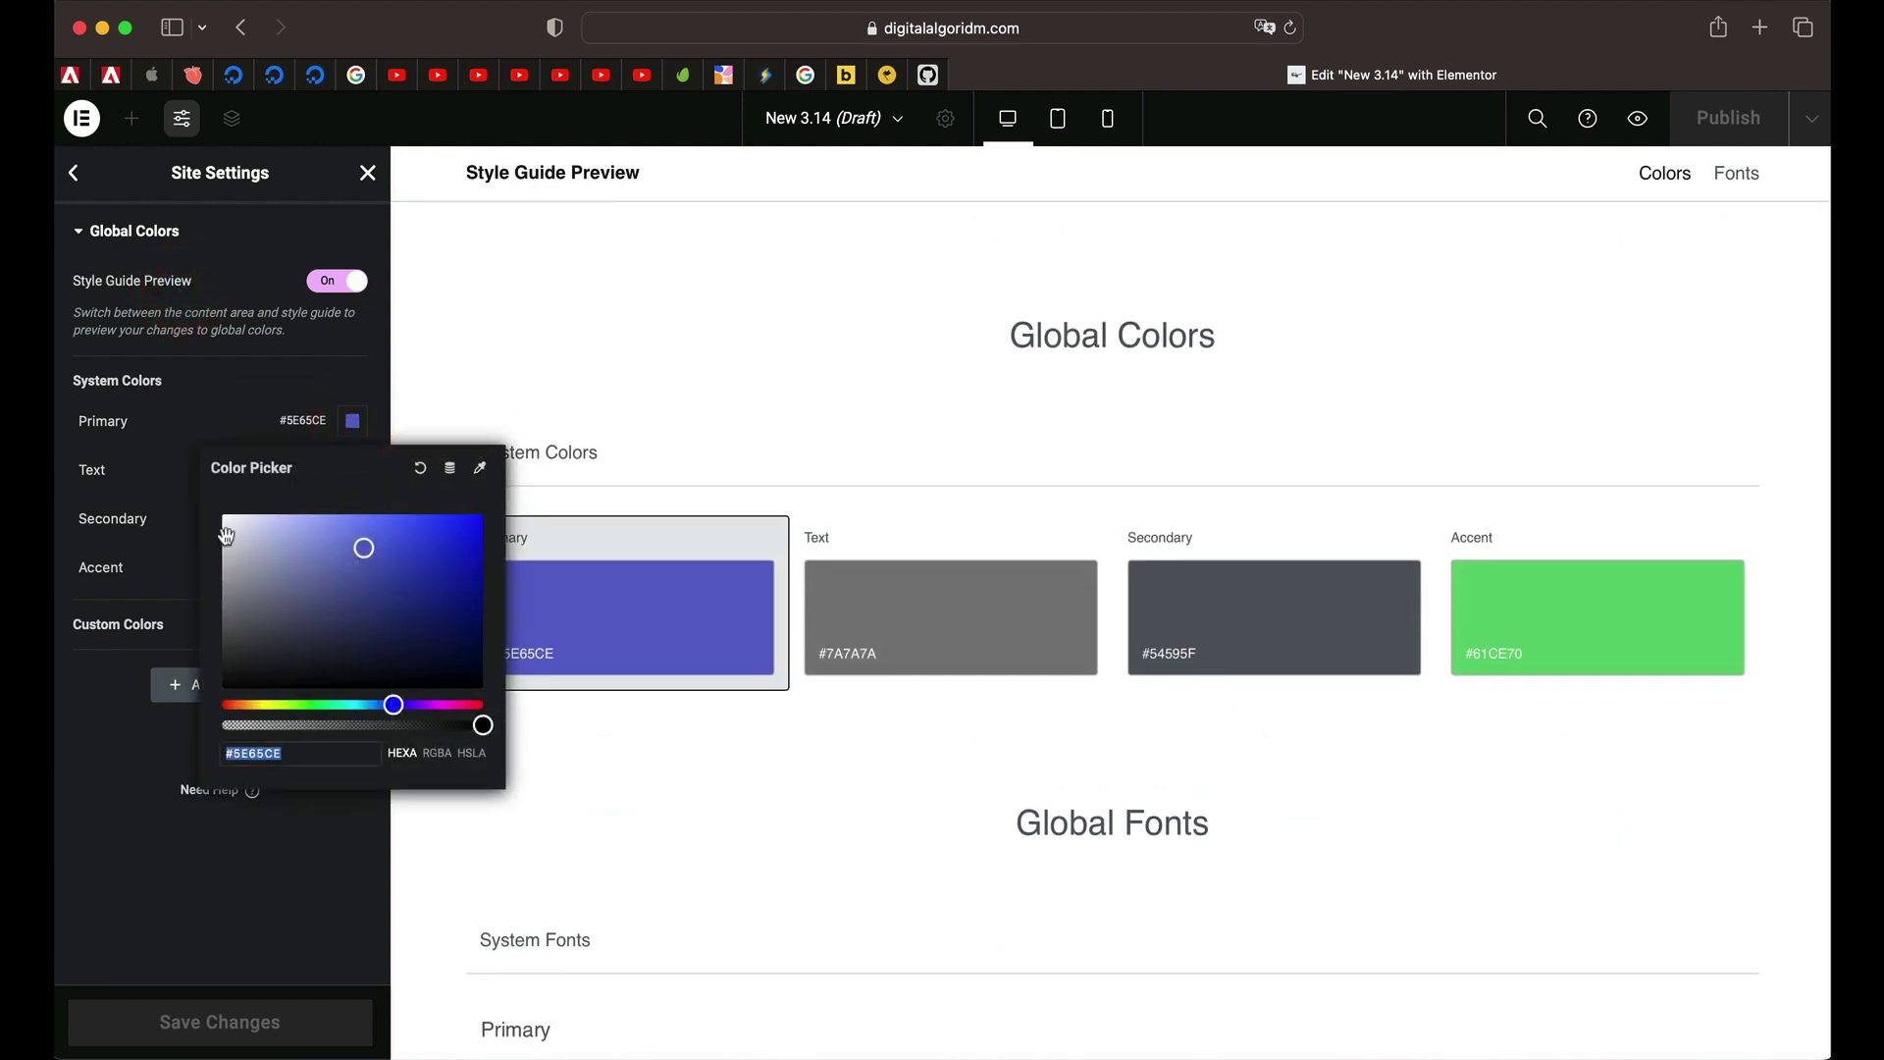
left_click(165, 461)
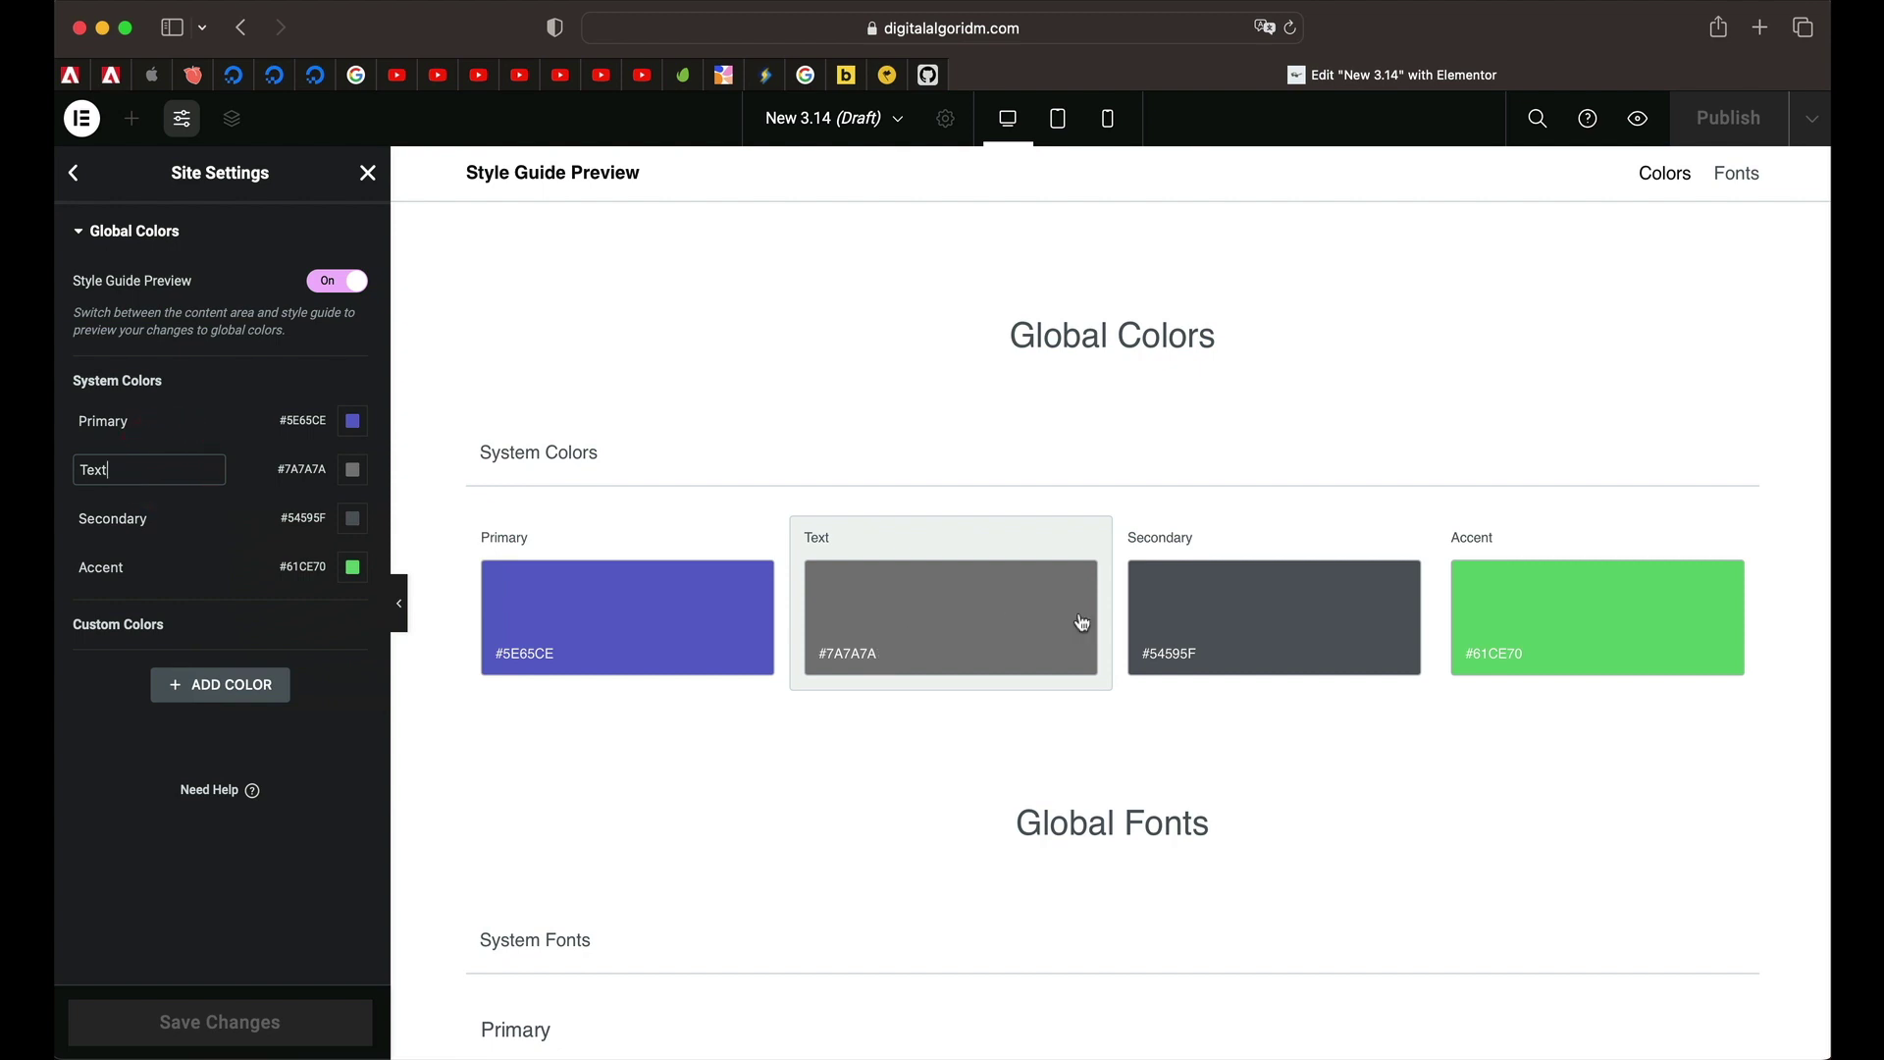
scroll(1082, 623, "down", 2)
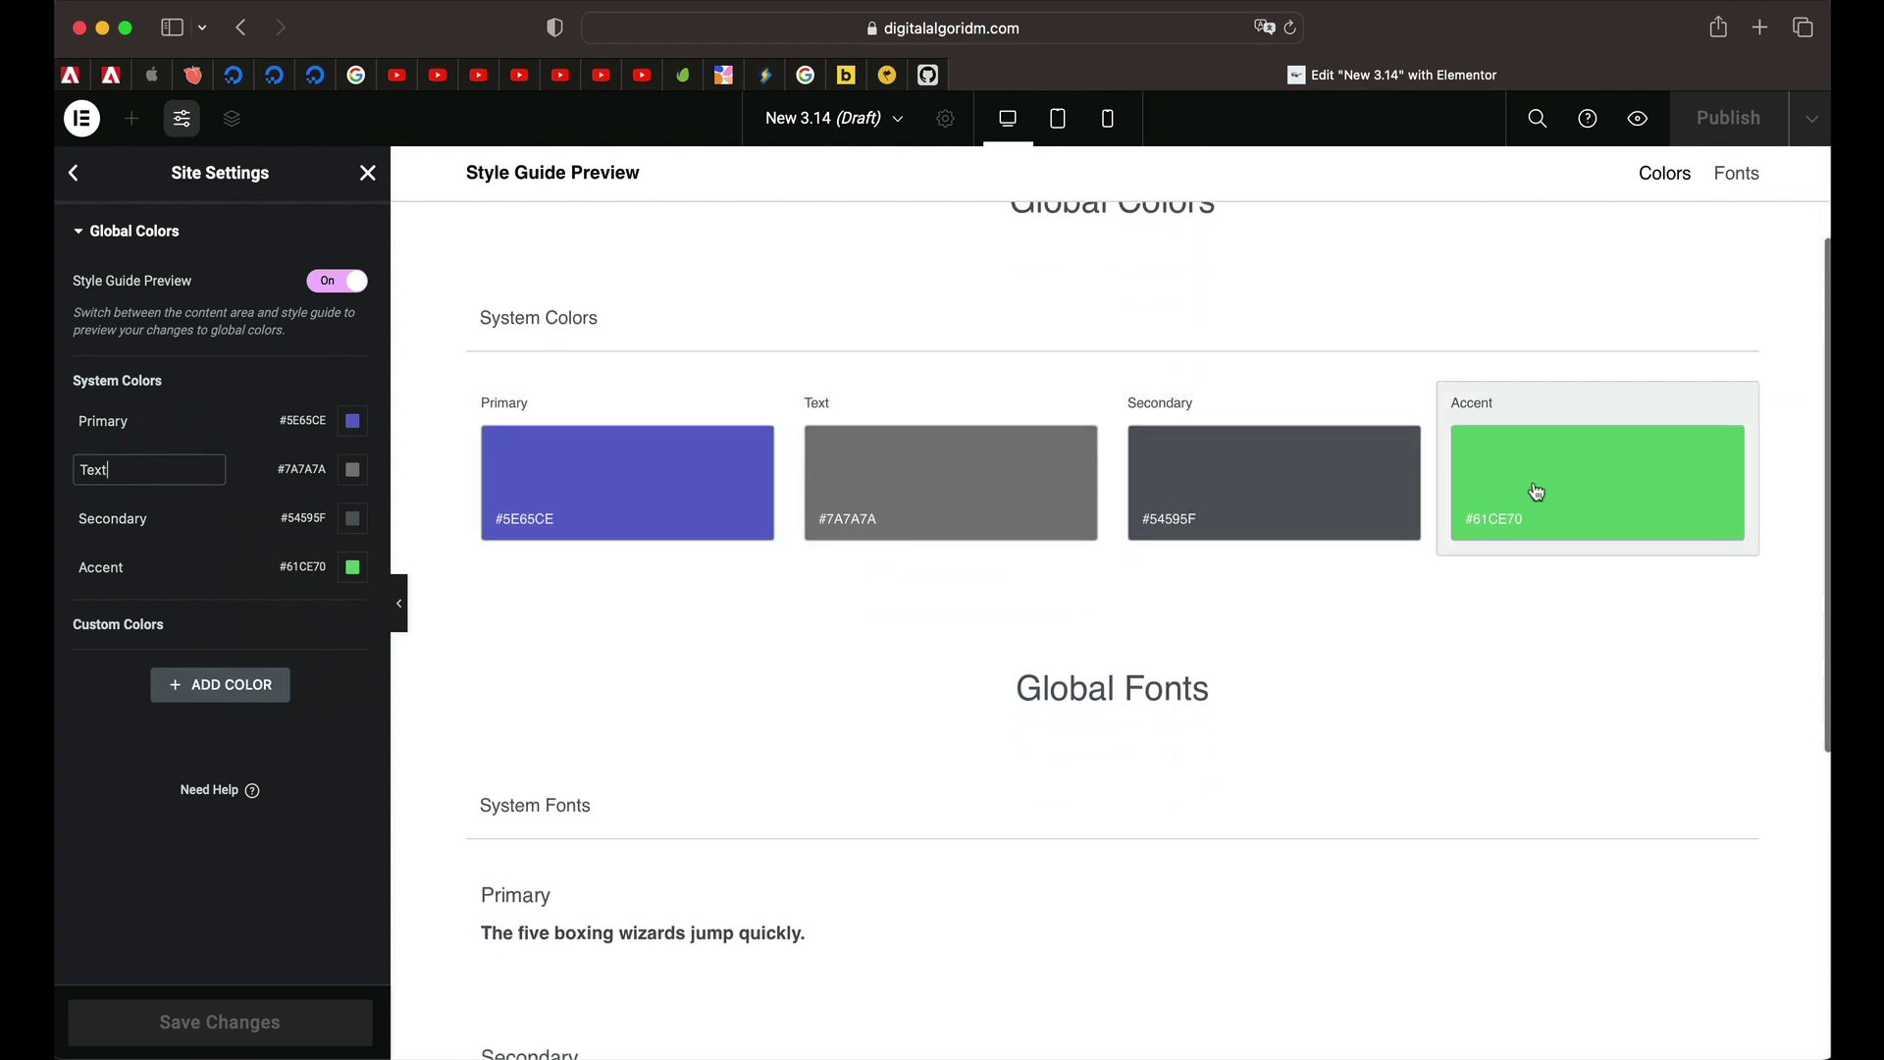
left_click(745, 506)
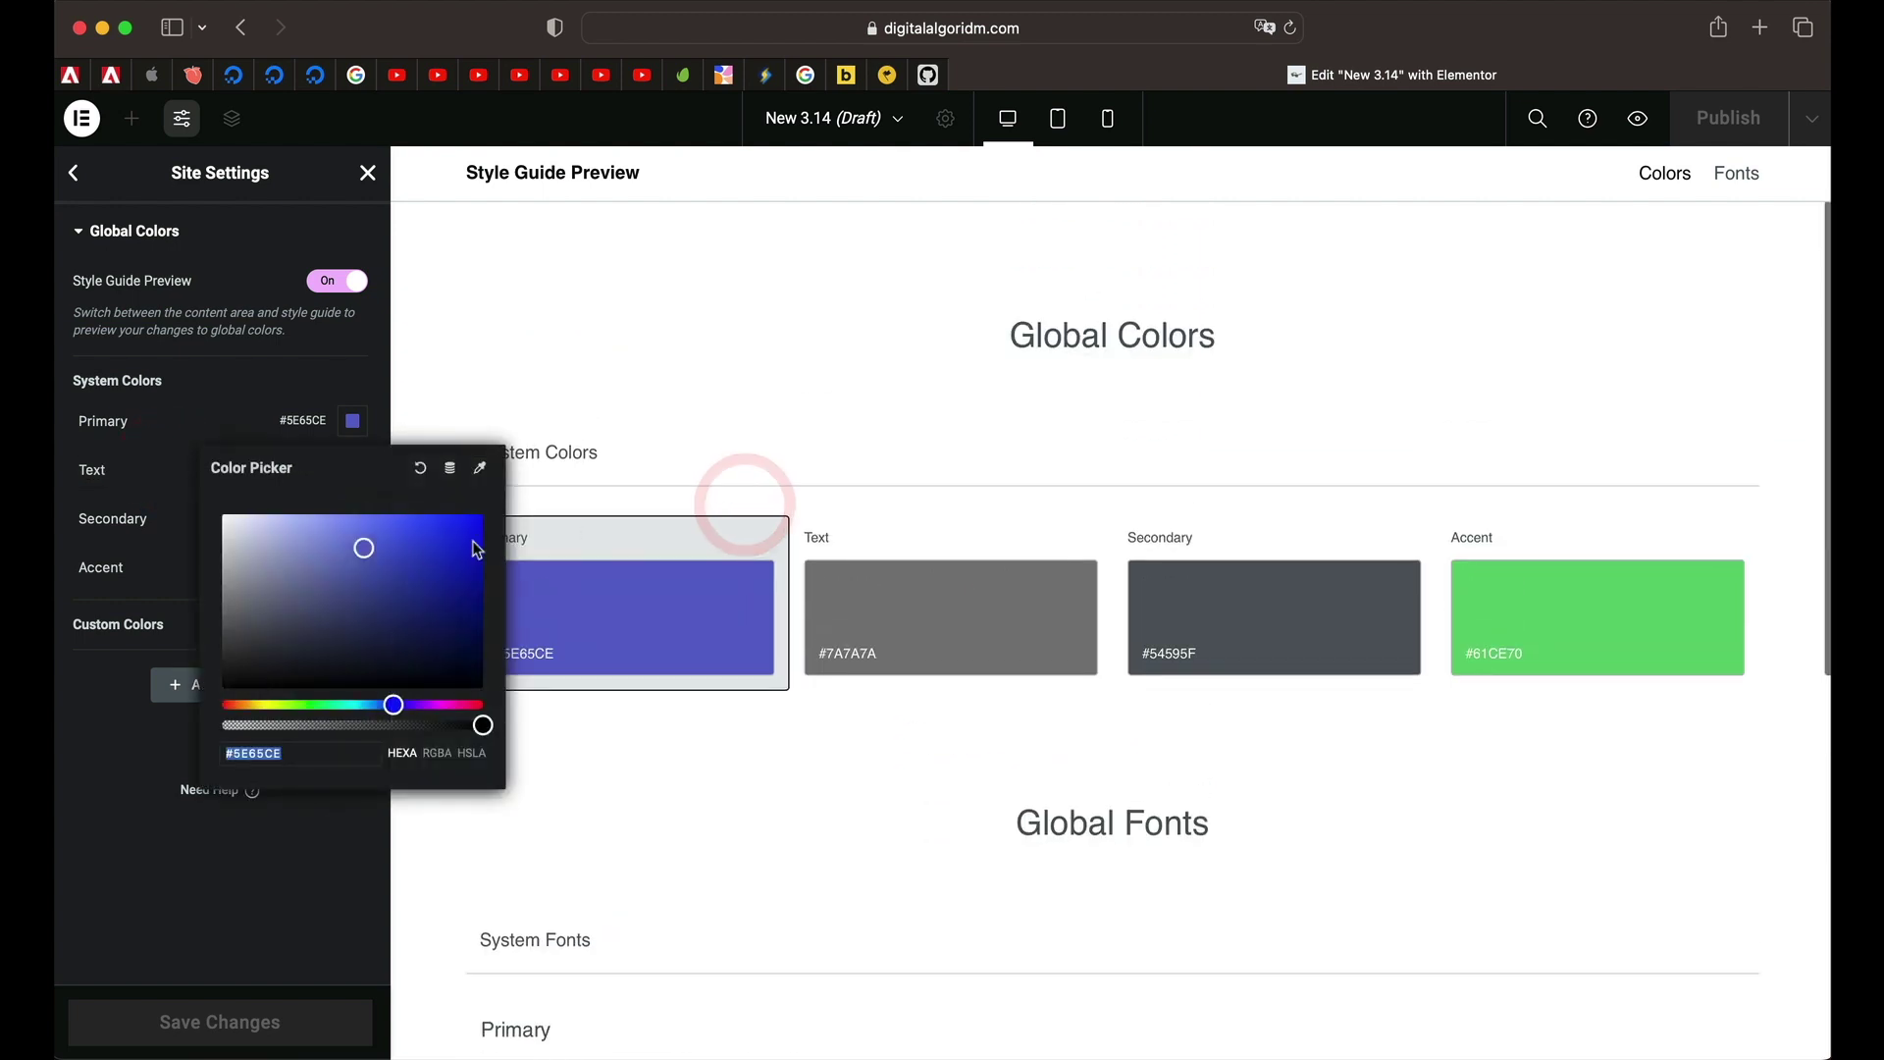
left_click(420, 551)
left_click_drag(378, 616, 363, 608)
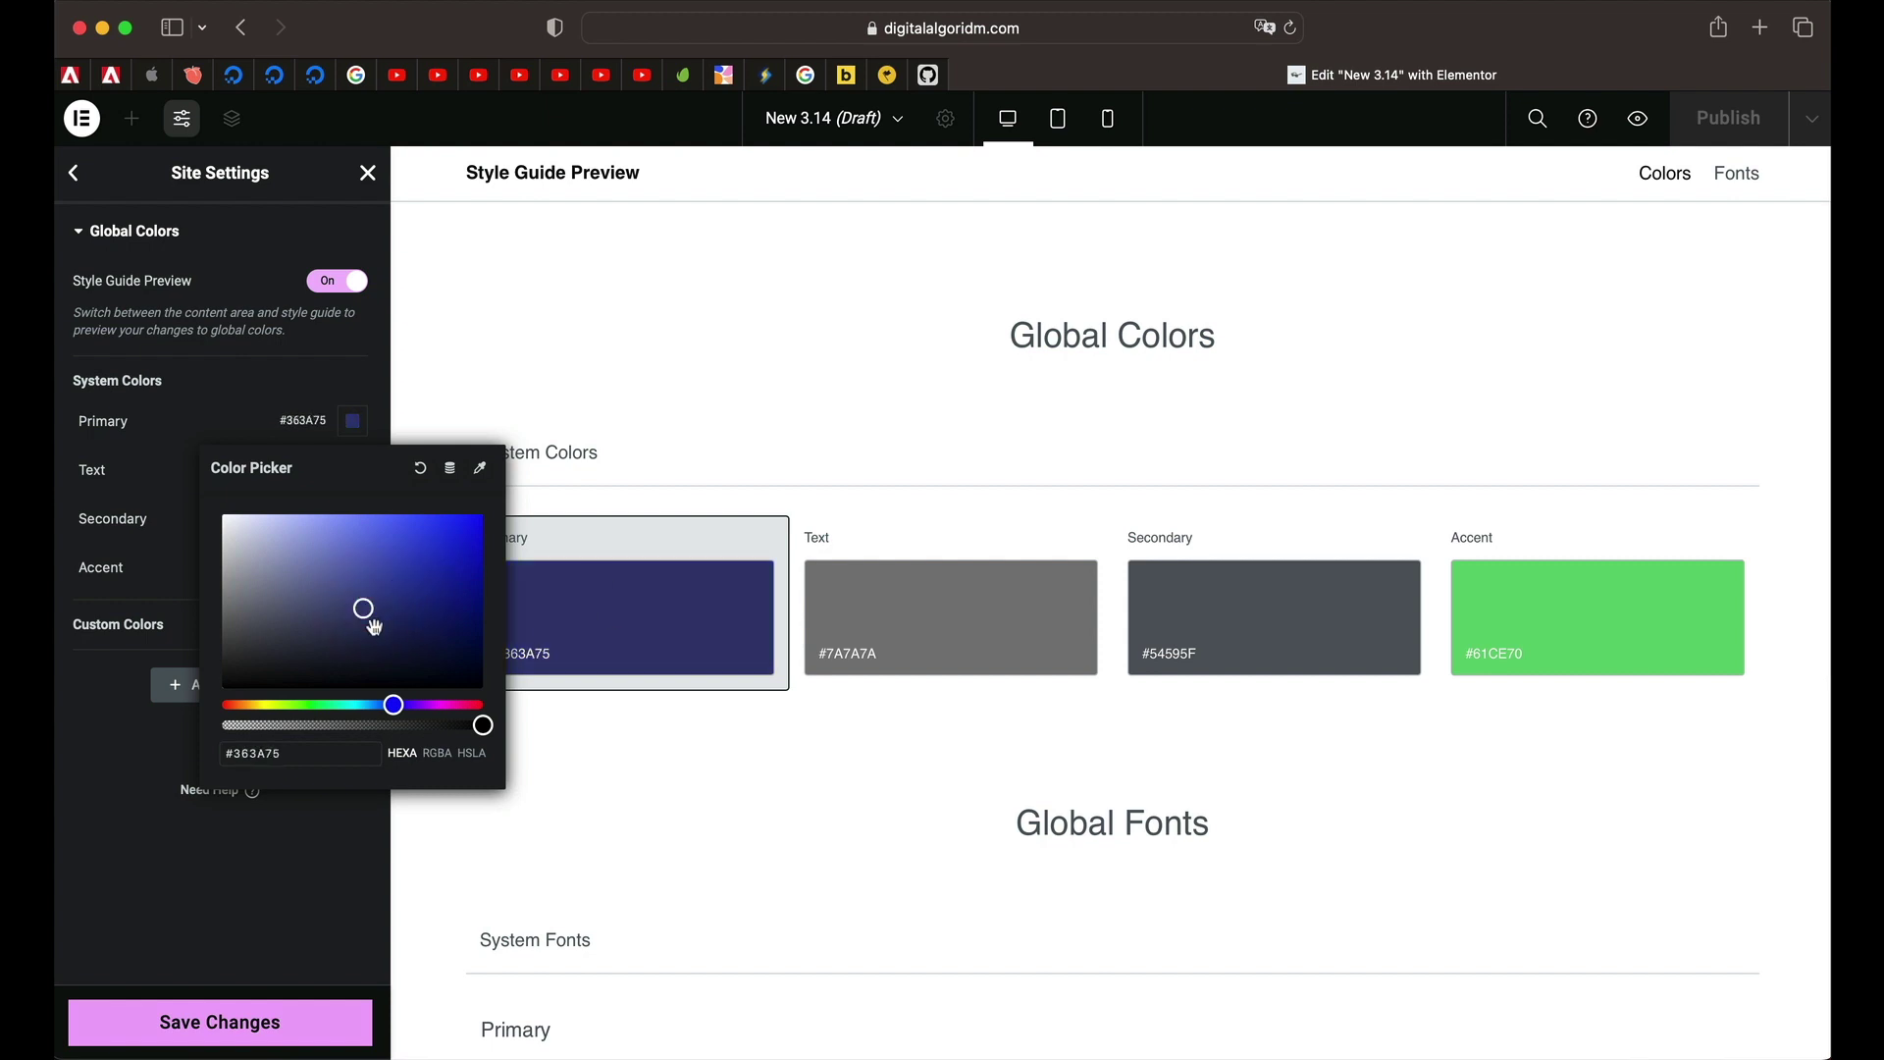
left_click(178, 517)
Set the Primary global font to the highgate family with a size of 20 px
scroll(768, 665, "down", 5)
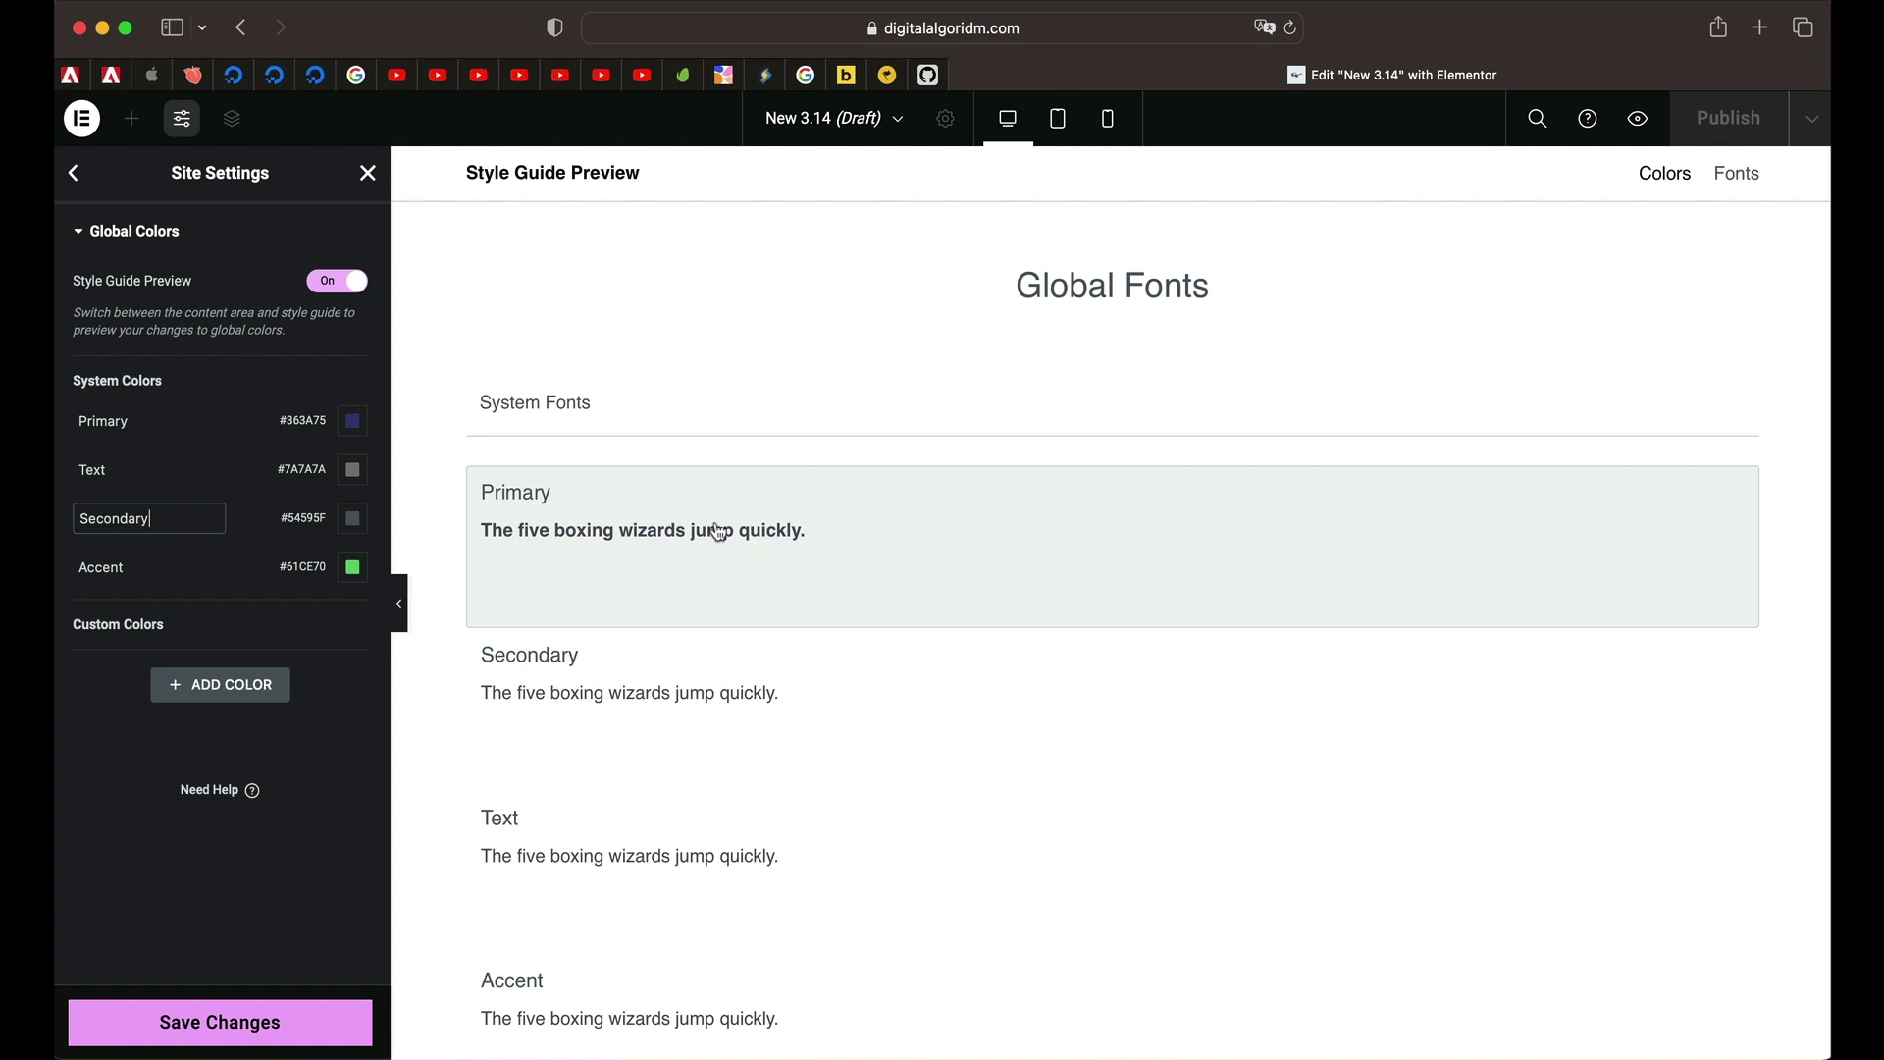
left_click(785, 530)
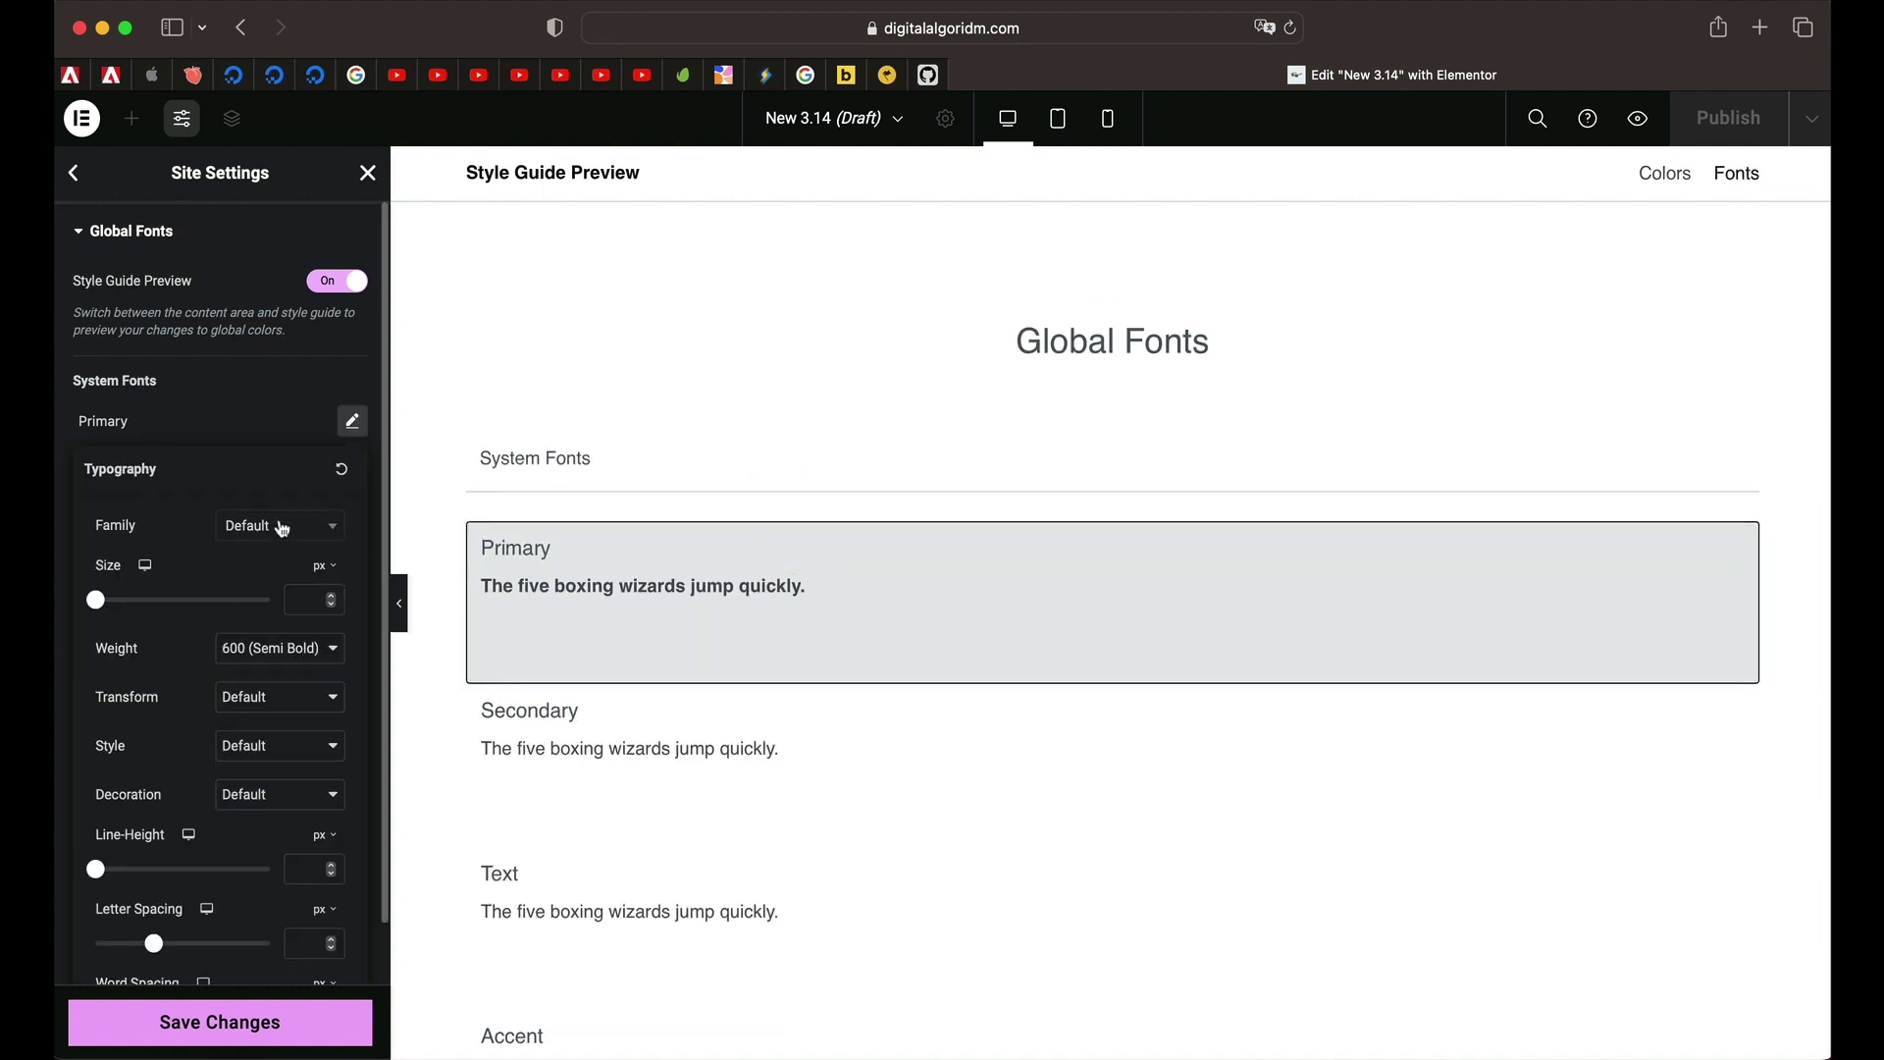
left_click(282, 527)
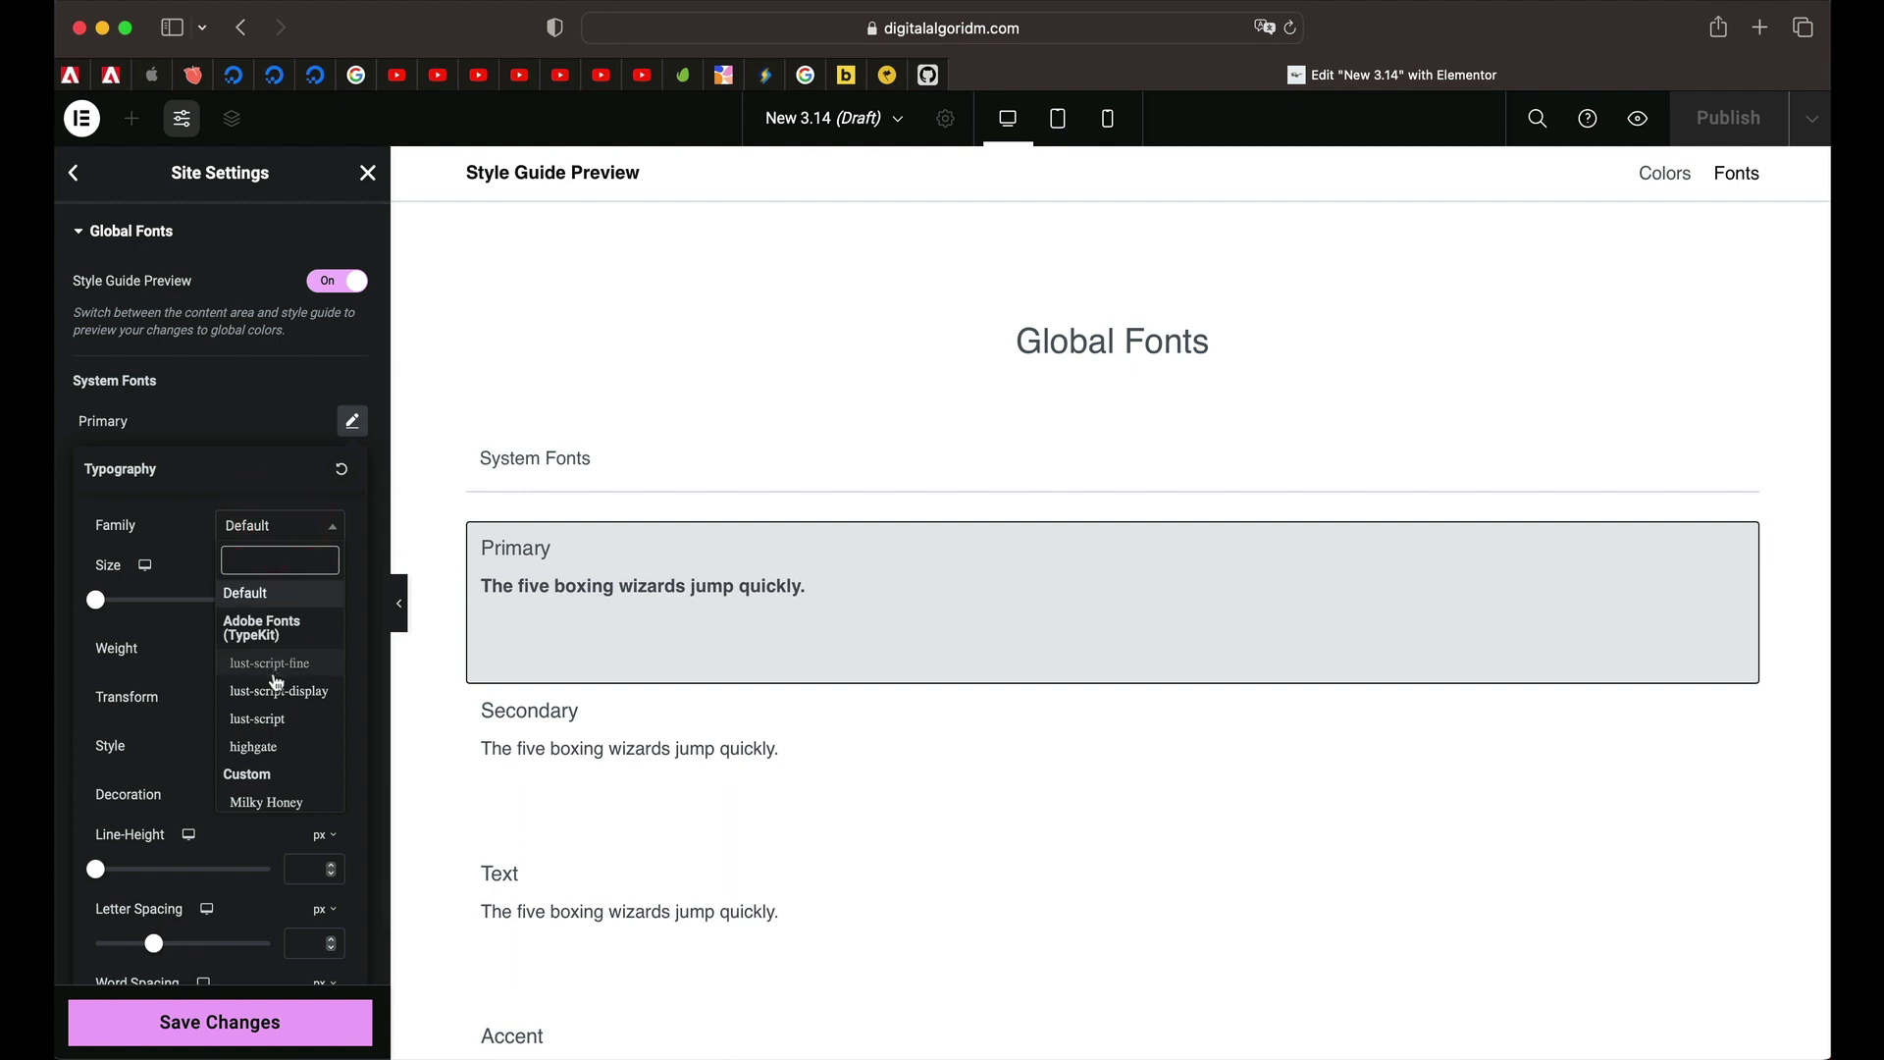
left_click(277, 745)
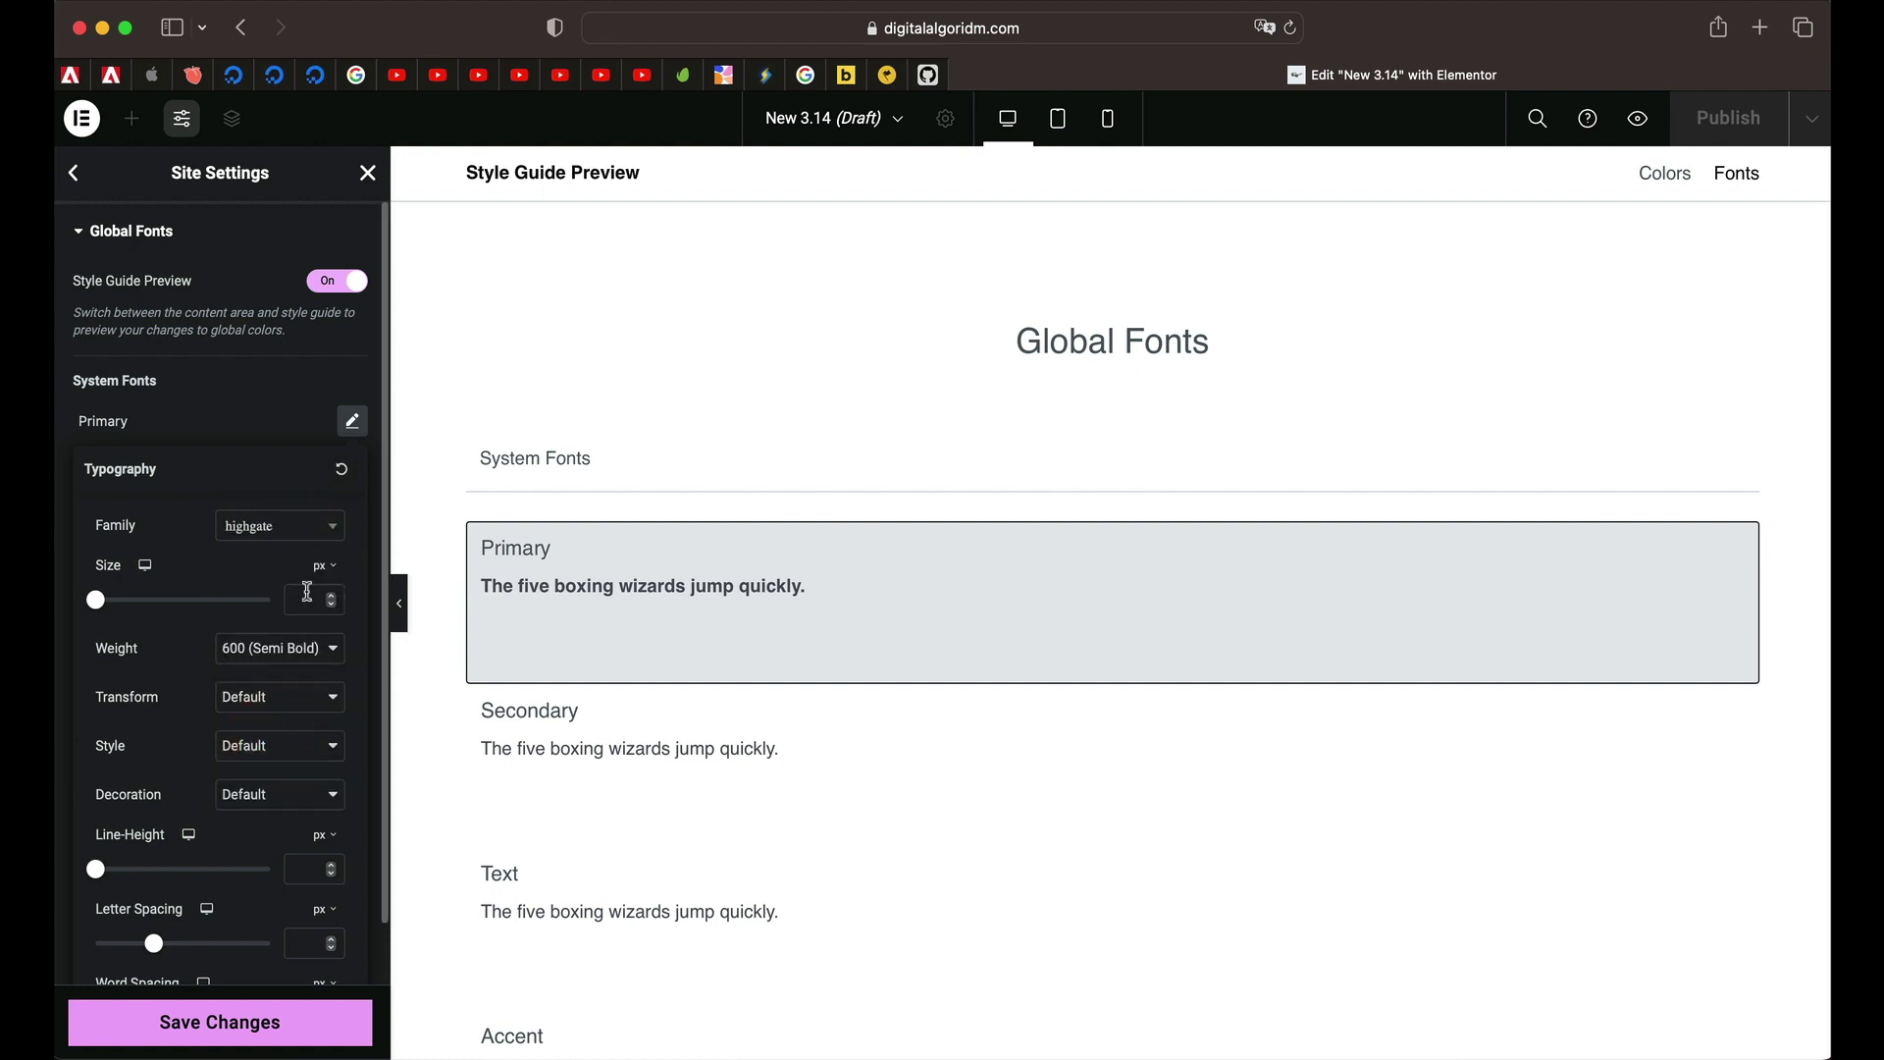
left_click(307, 591)
type("20")
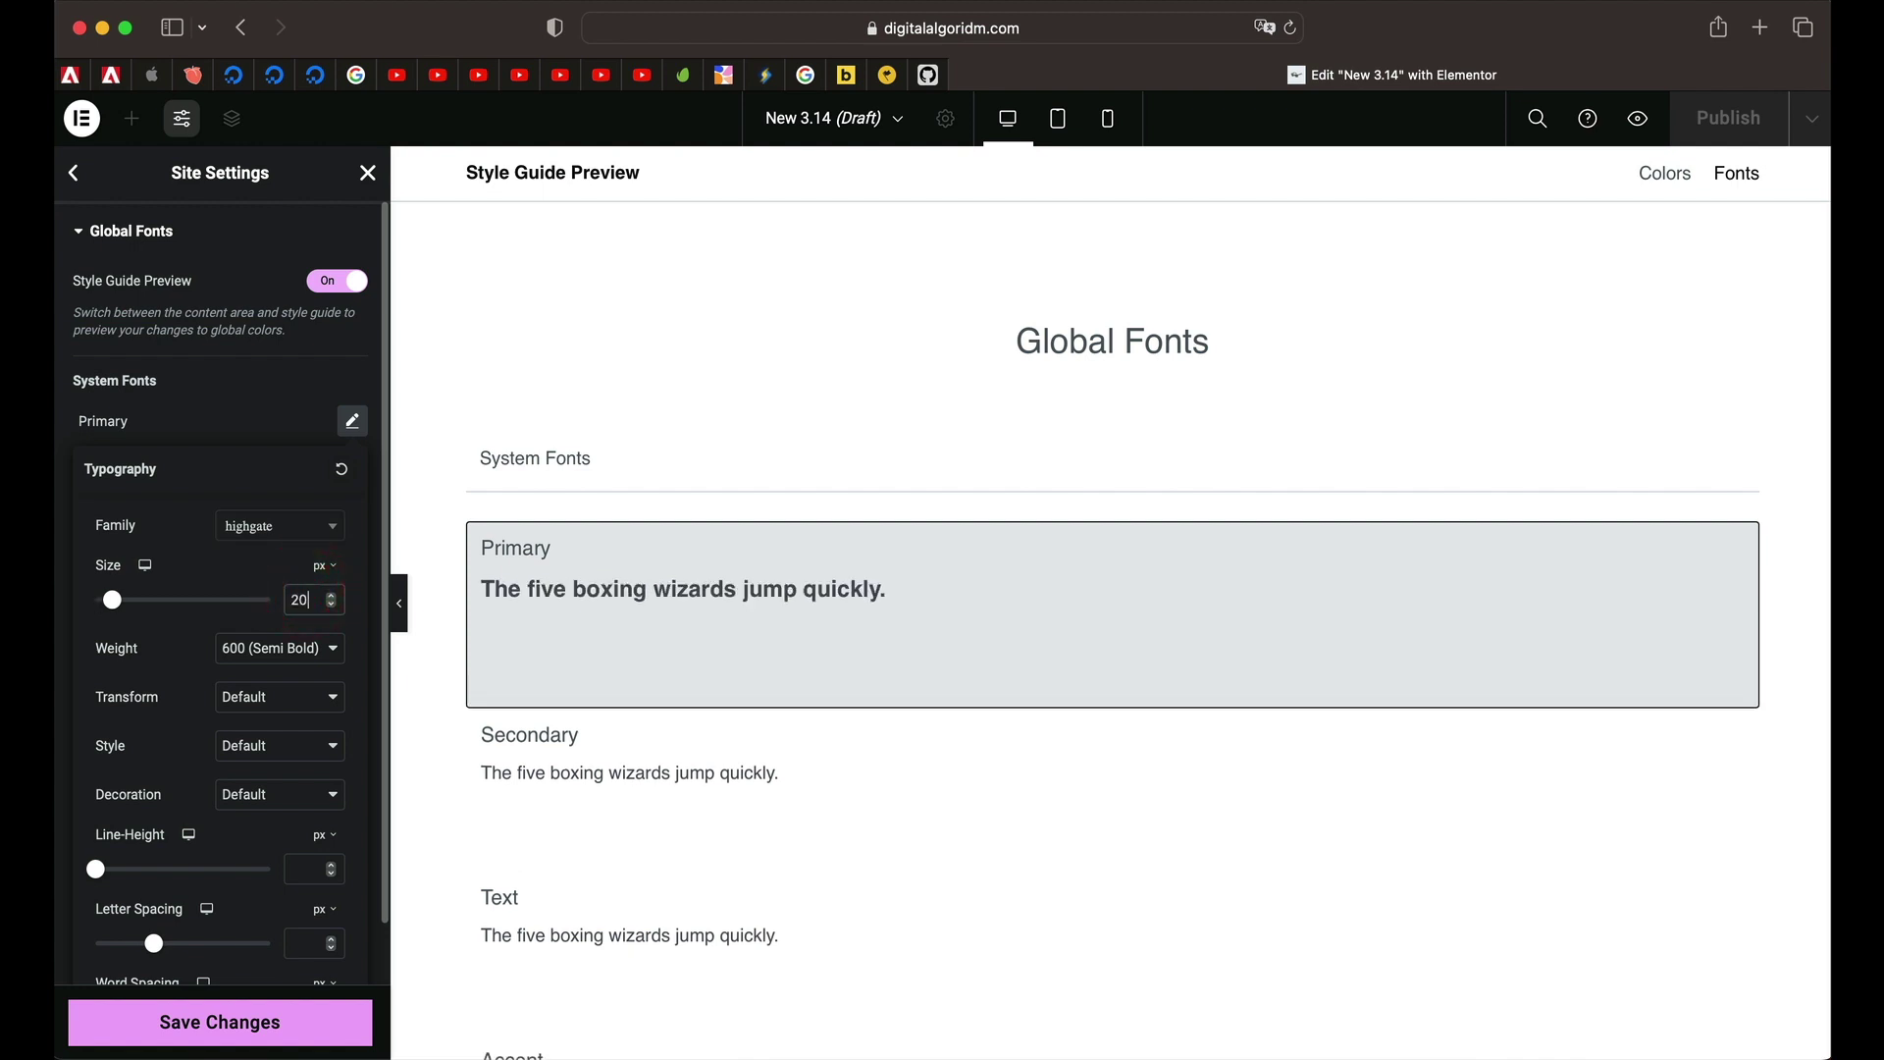
Save the global font changes, find the Carousel widget with the search "carouse" and add it to the New 3.14 page
left_click(217, 1044)
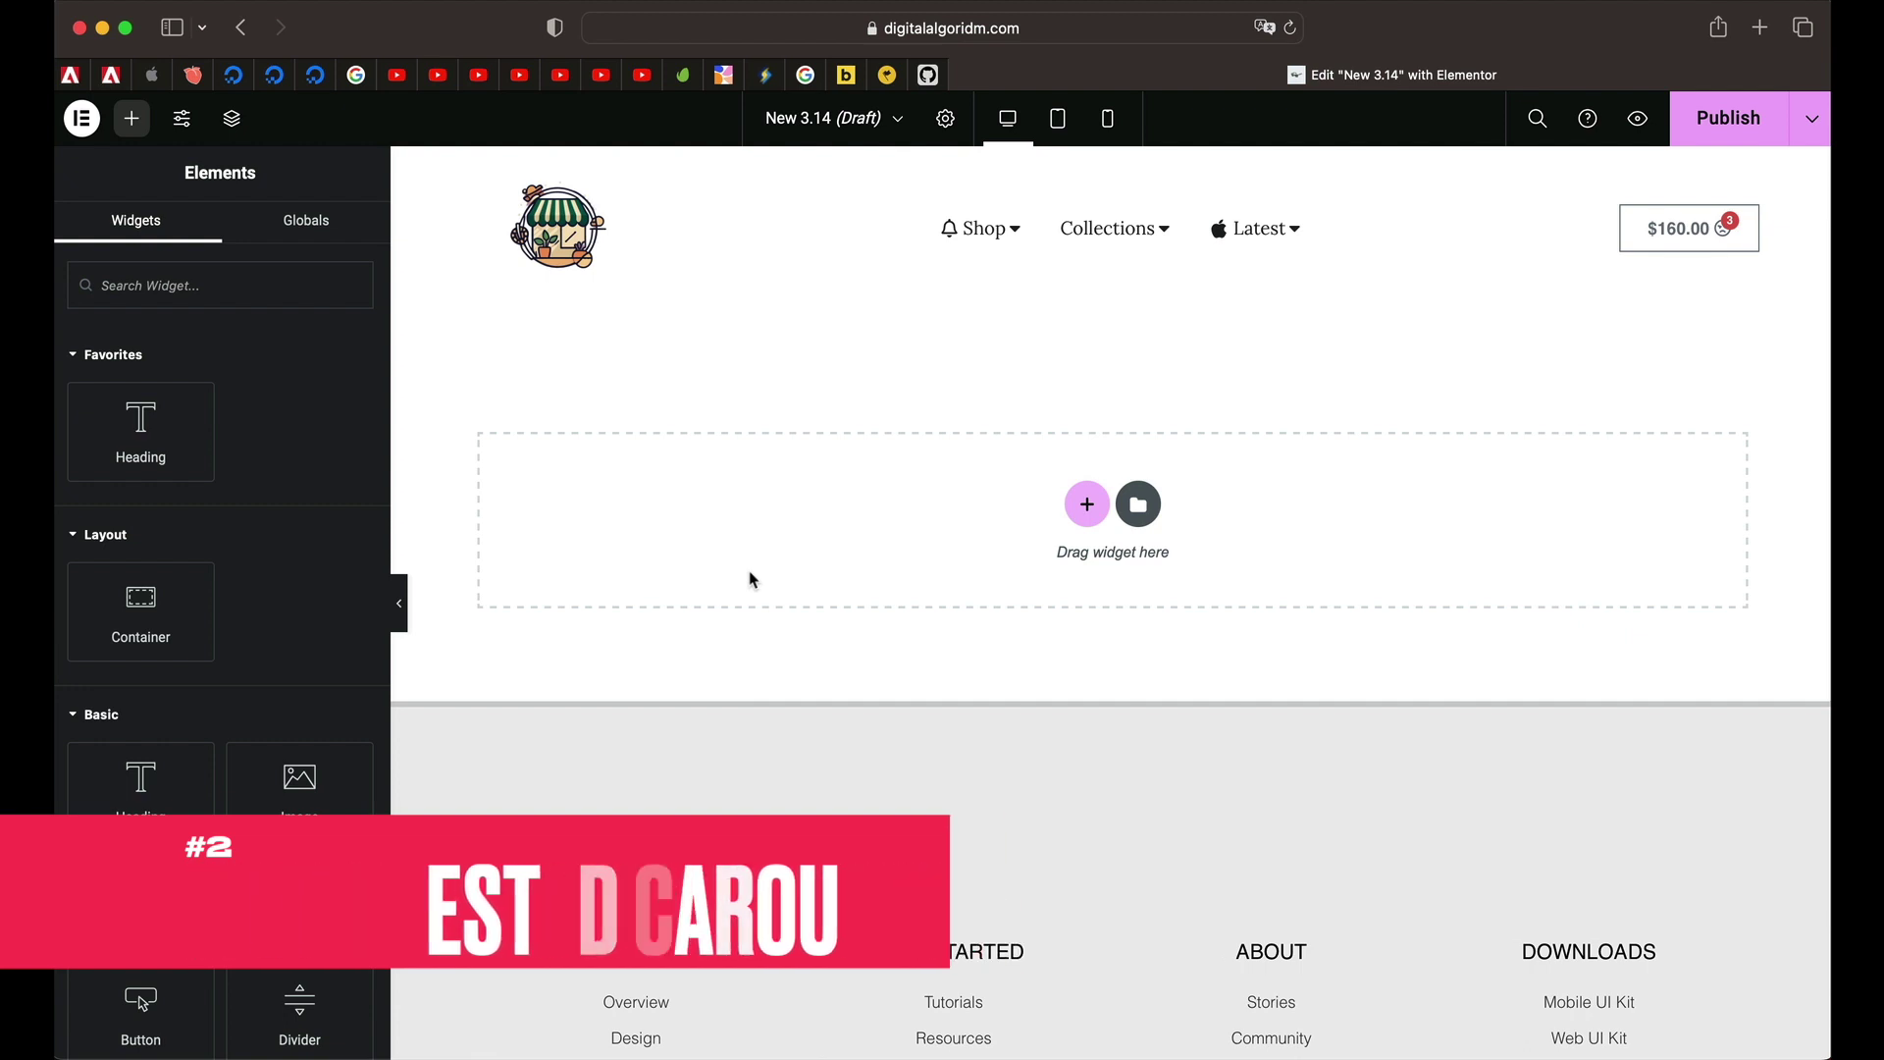
left_click(156, 277)
type("carouse")
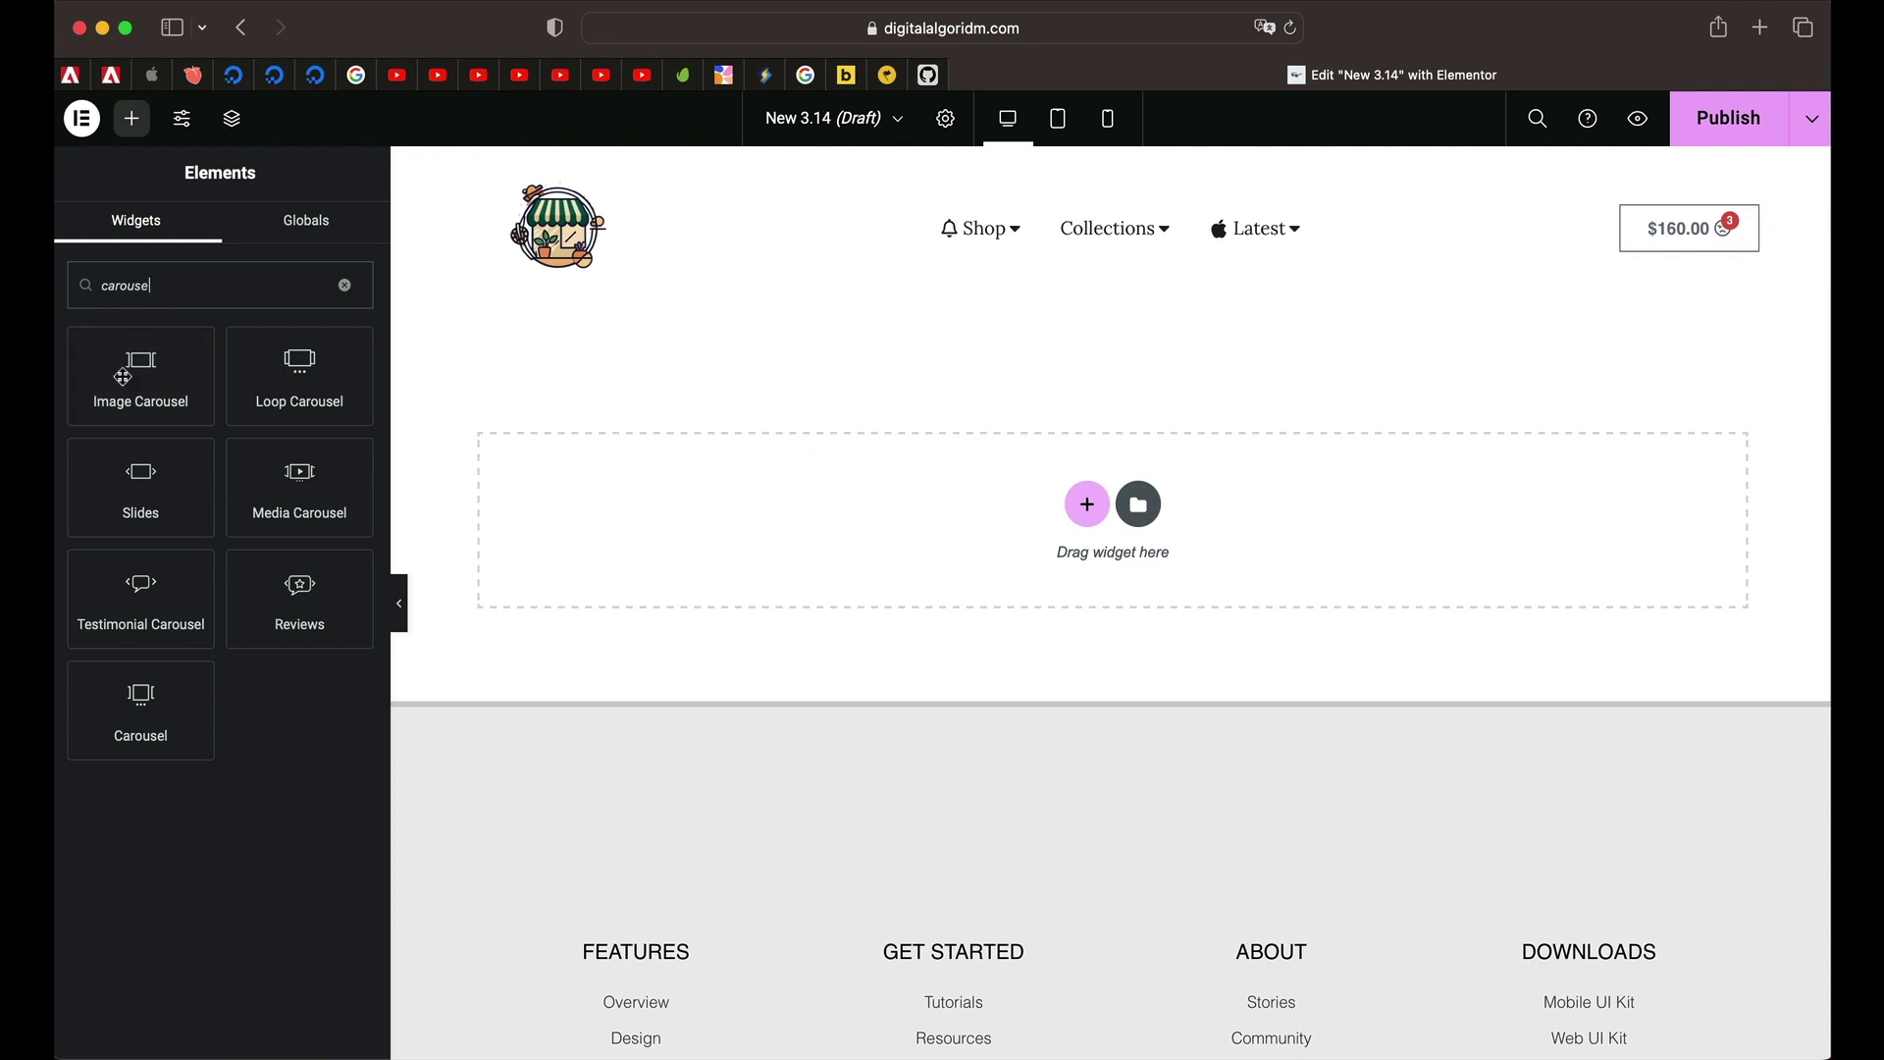
mouse_move(139, 713)
left_mouse_down()
mouse_move(640, 556)
mouse_move(197, 733)
mouse_move(168, 723)
left_mouse_up()
left_click(159, 716)
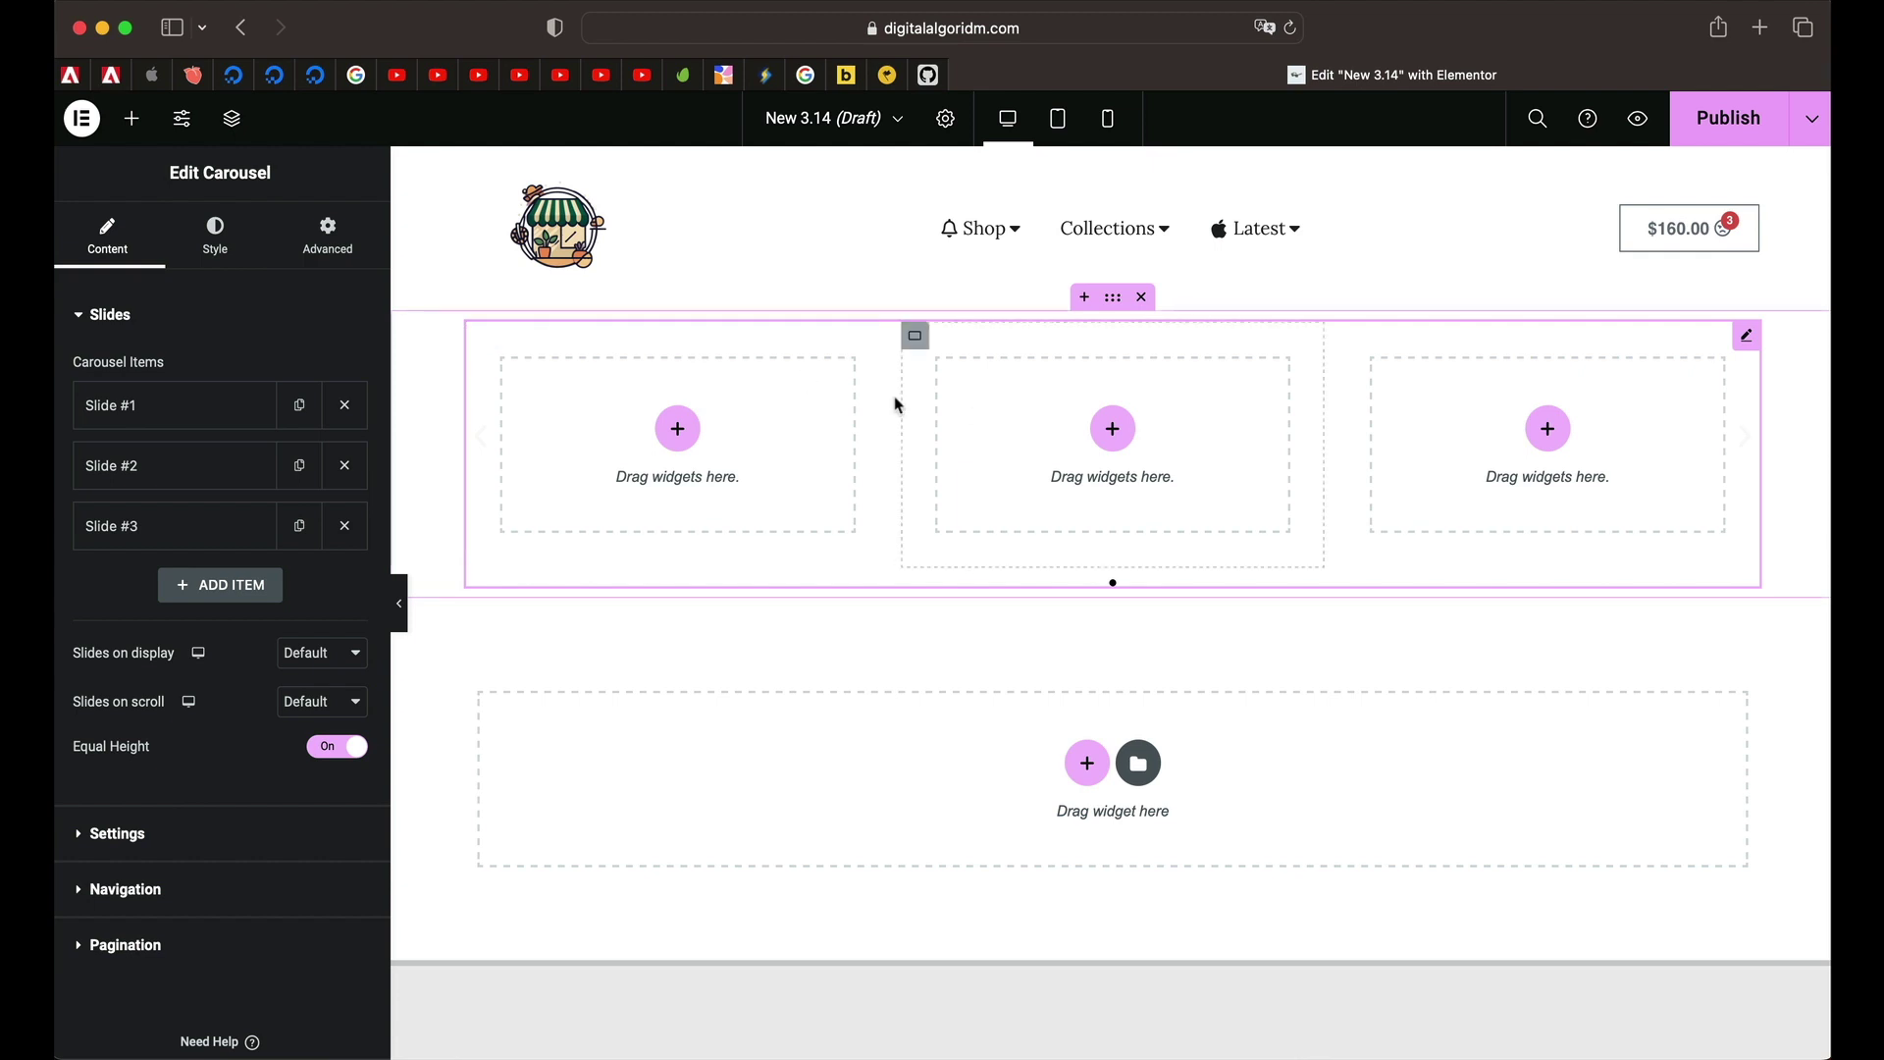
View the layout settings of the first carousel slide's container, including its content width options
left_click(479, 339)
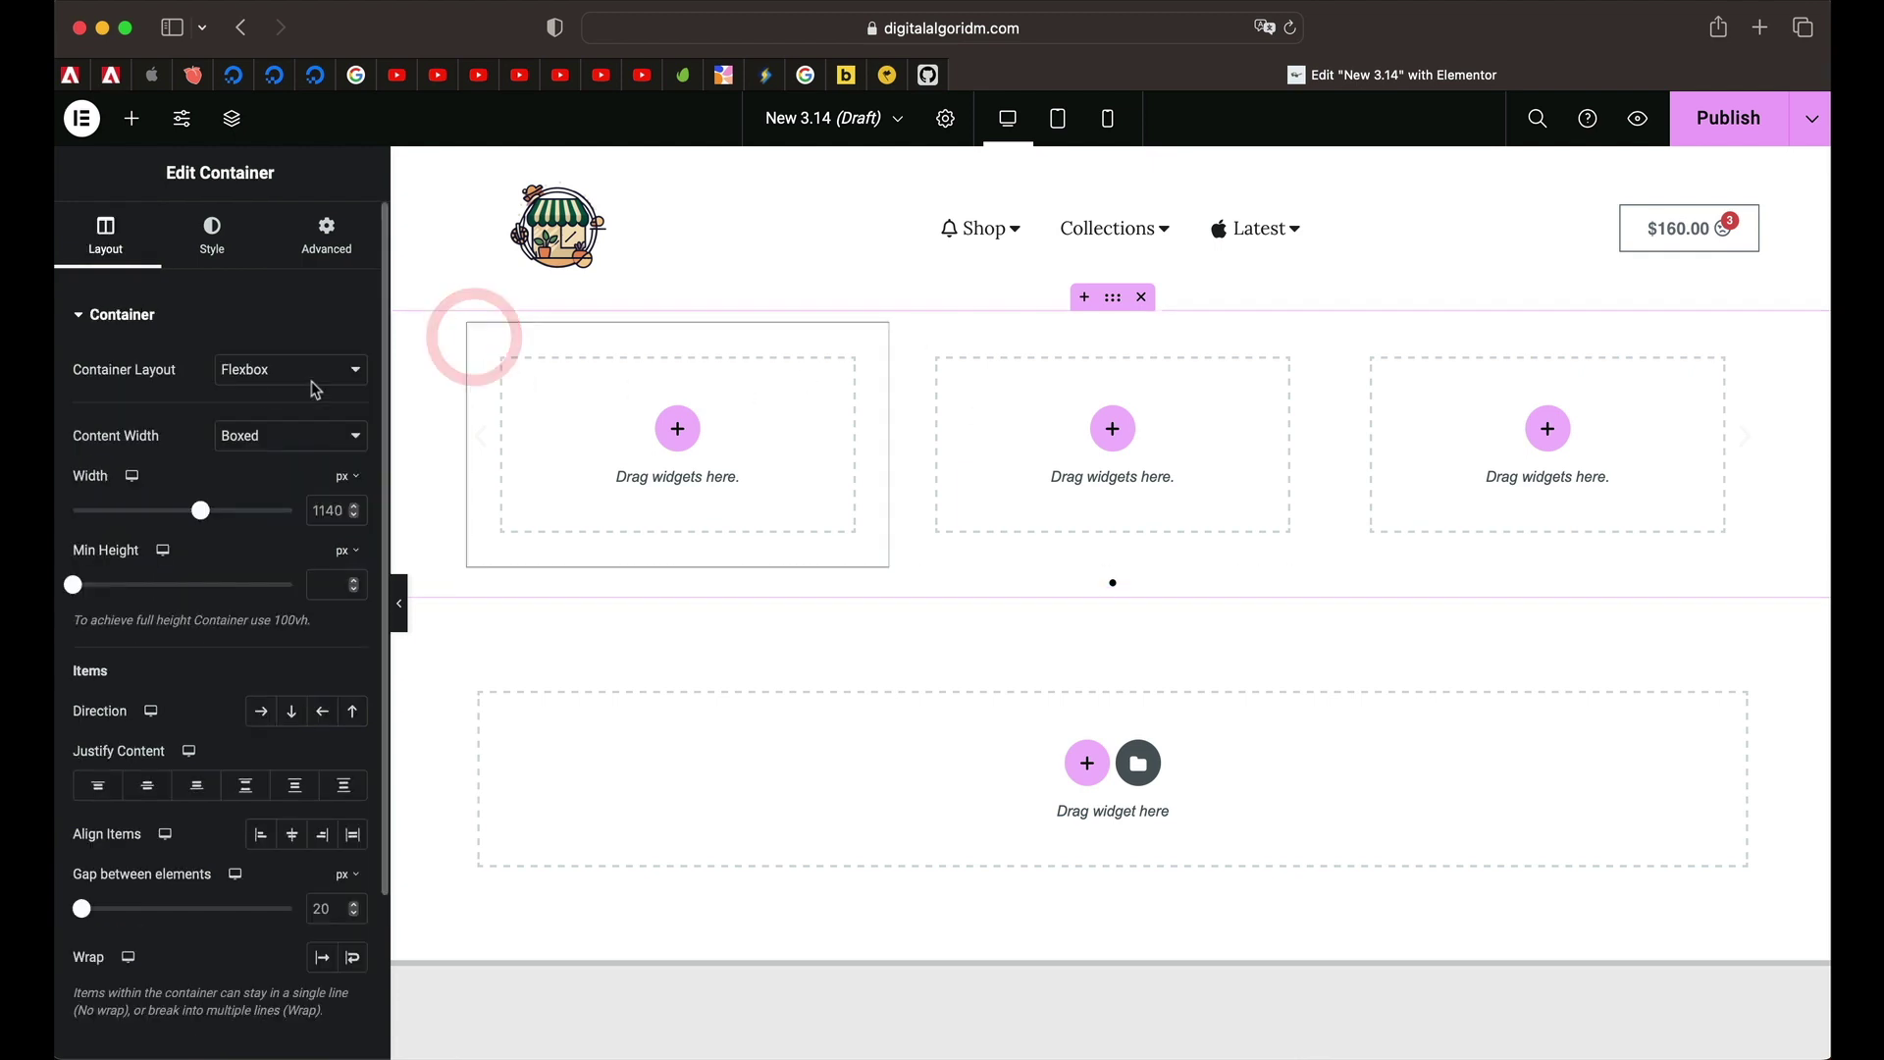
left_click(294, 436)
key("Escape")
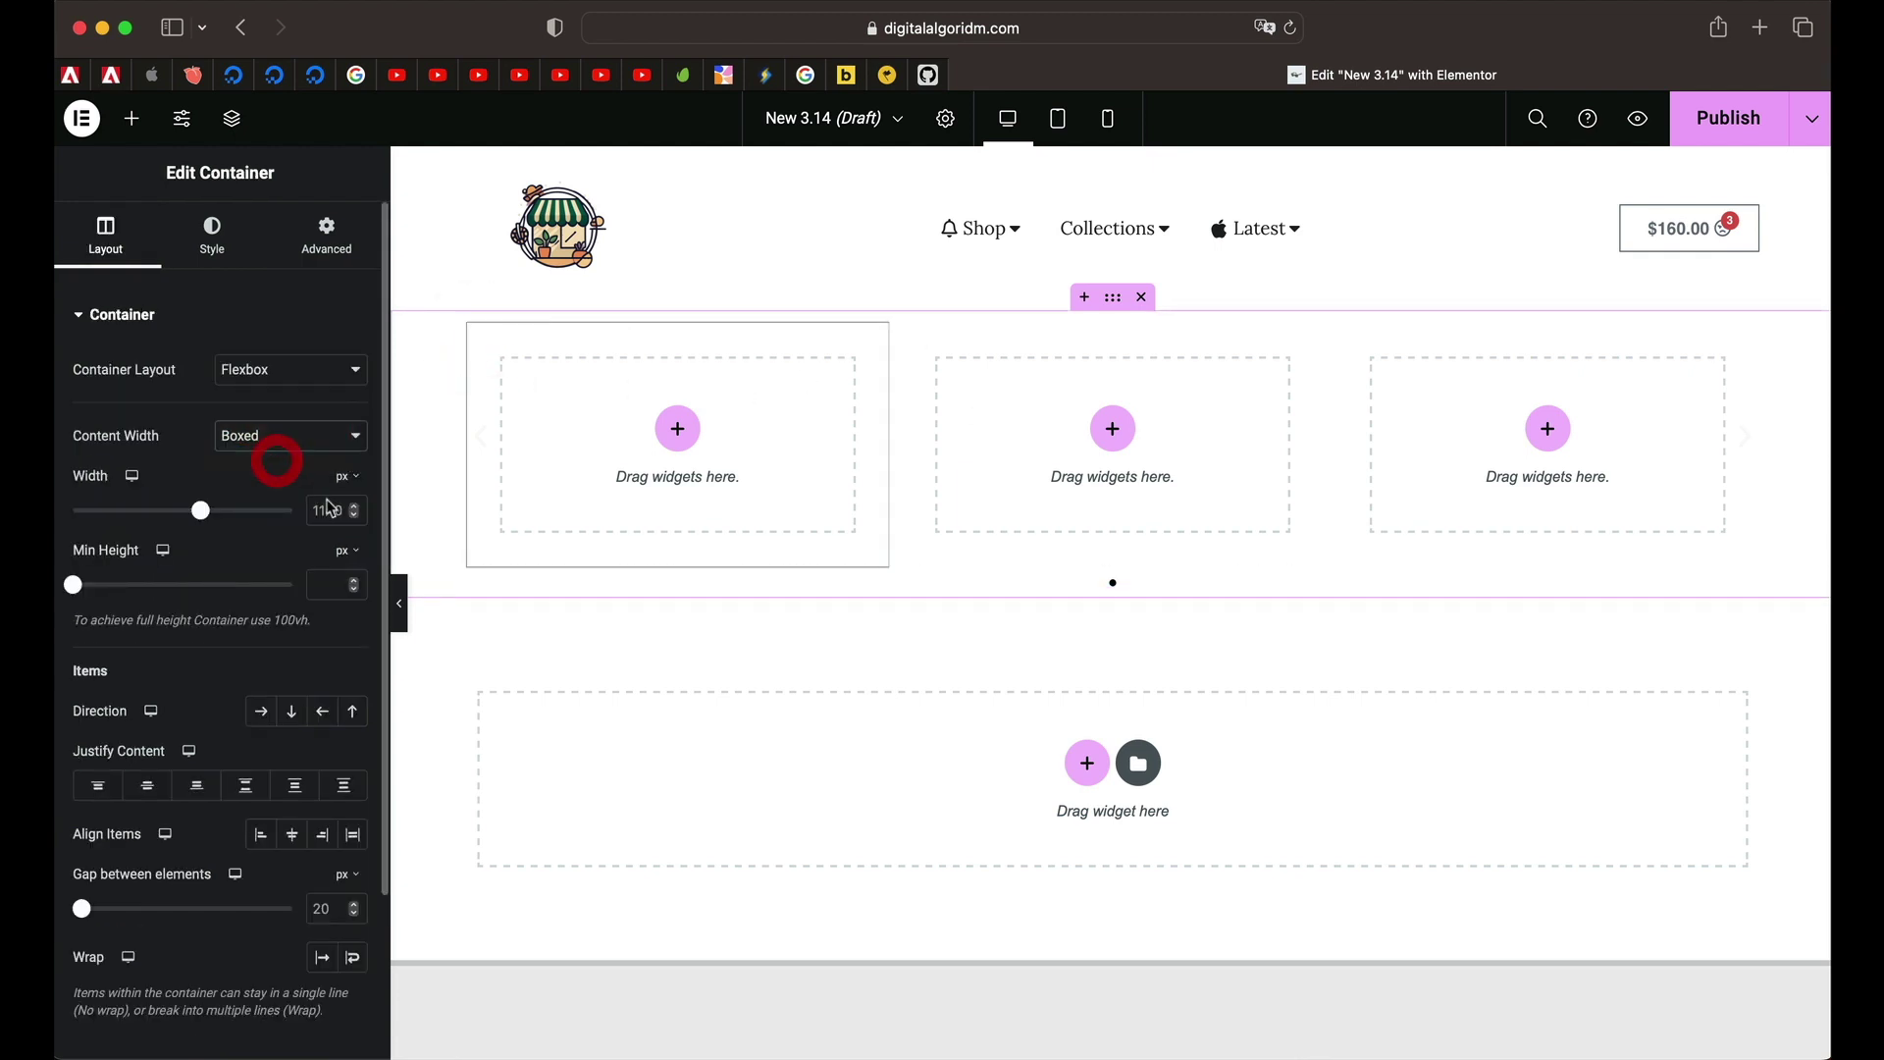
Find the Loop Grid widget with the search "loo" and place it in the carousel's first slide
left_click(133, 123)
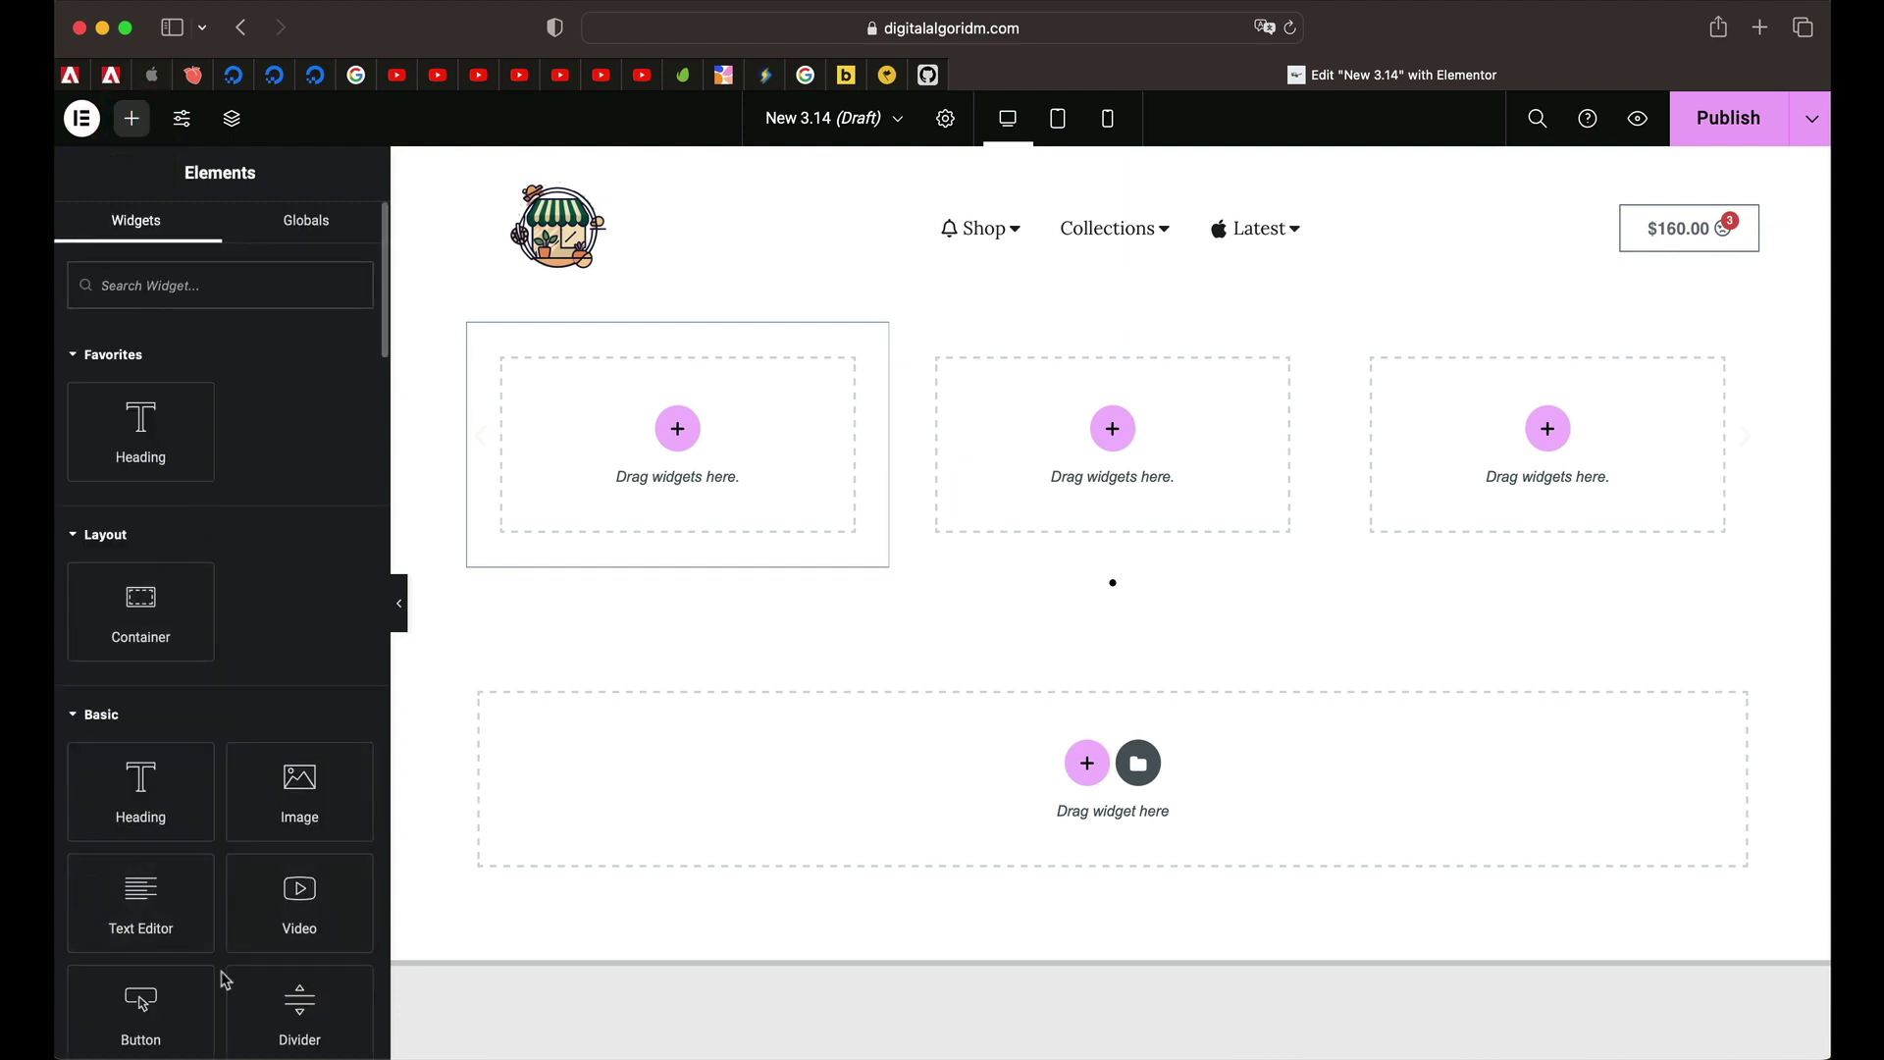
type("l")
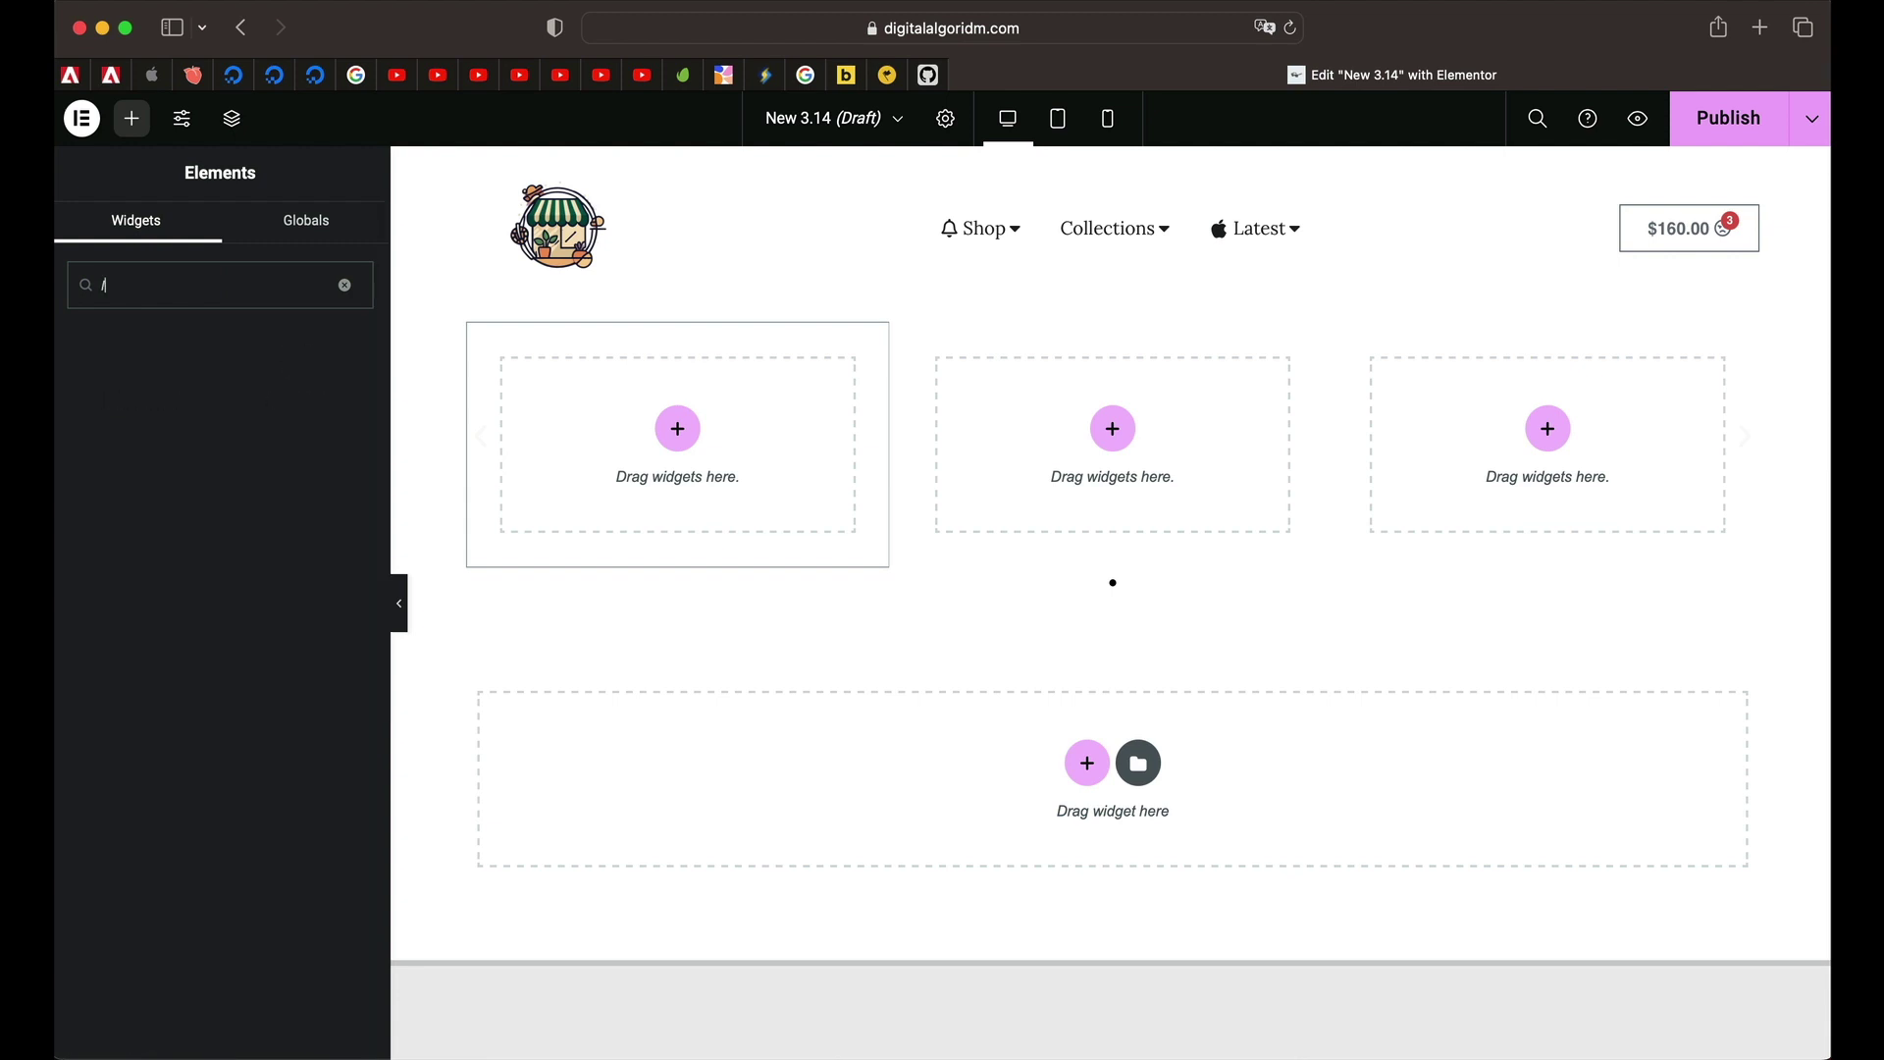
type("oppoo")
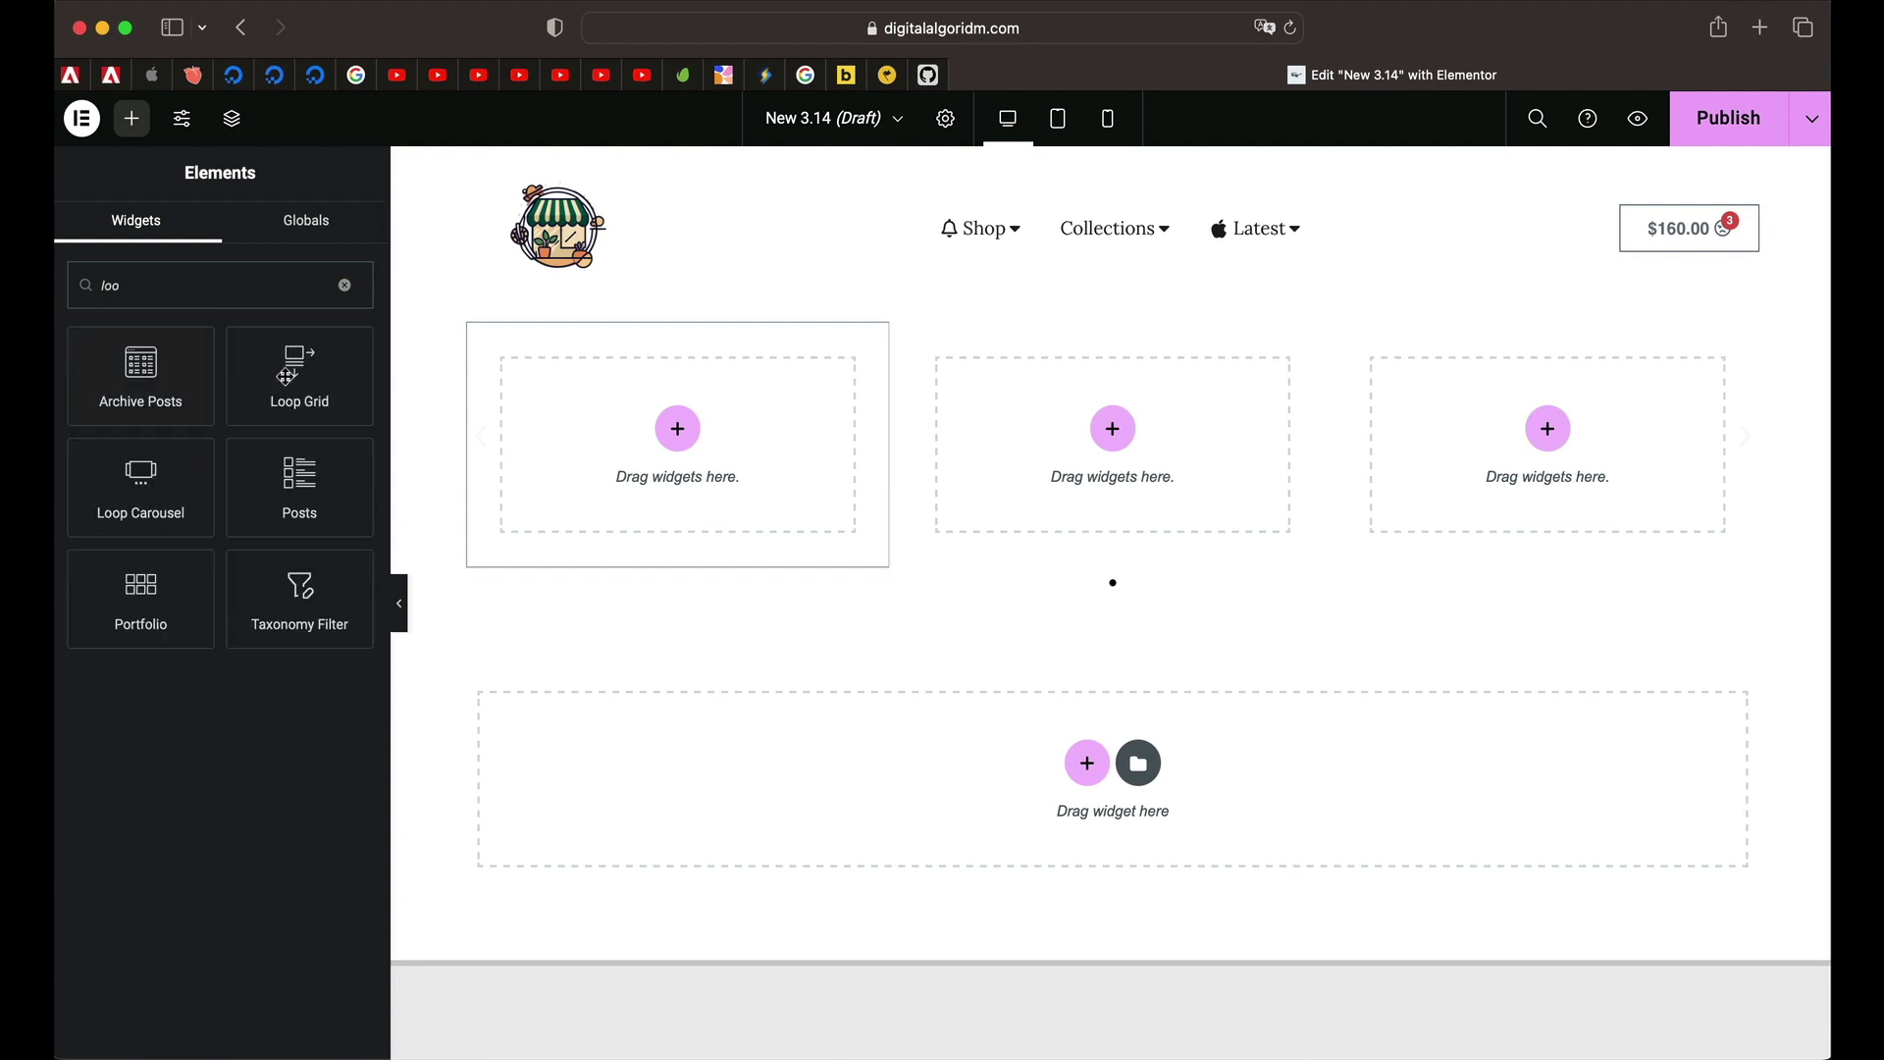
left_click_drag(316, 387, 706, 487)
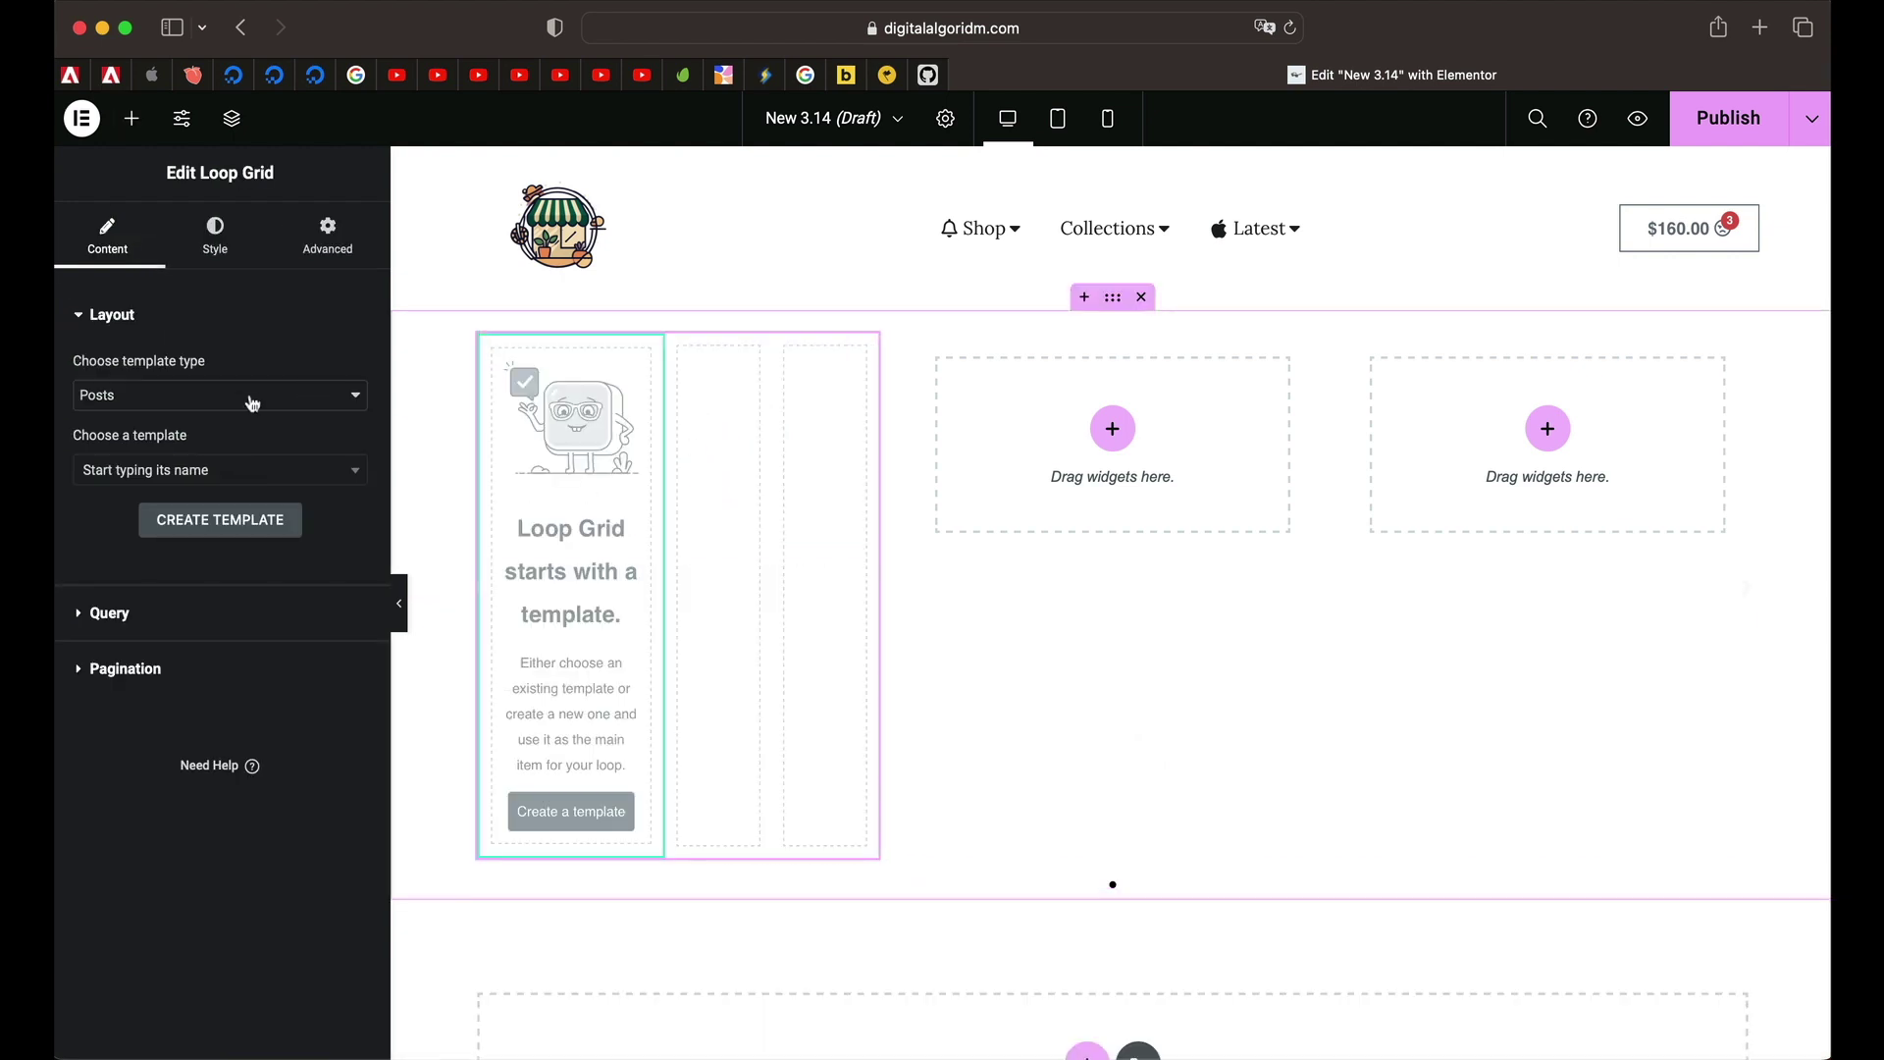
Set the loop grid's template type to Products and assign the Woo Loop template found by searching "woo"
left_click(224, 407)
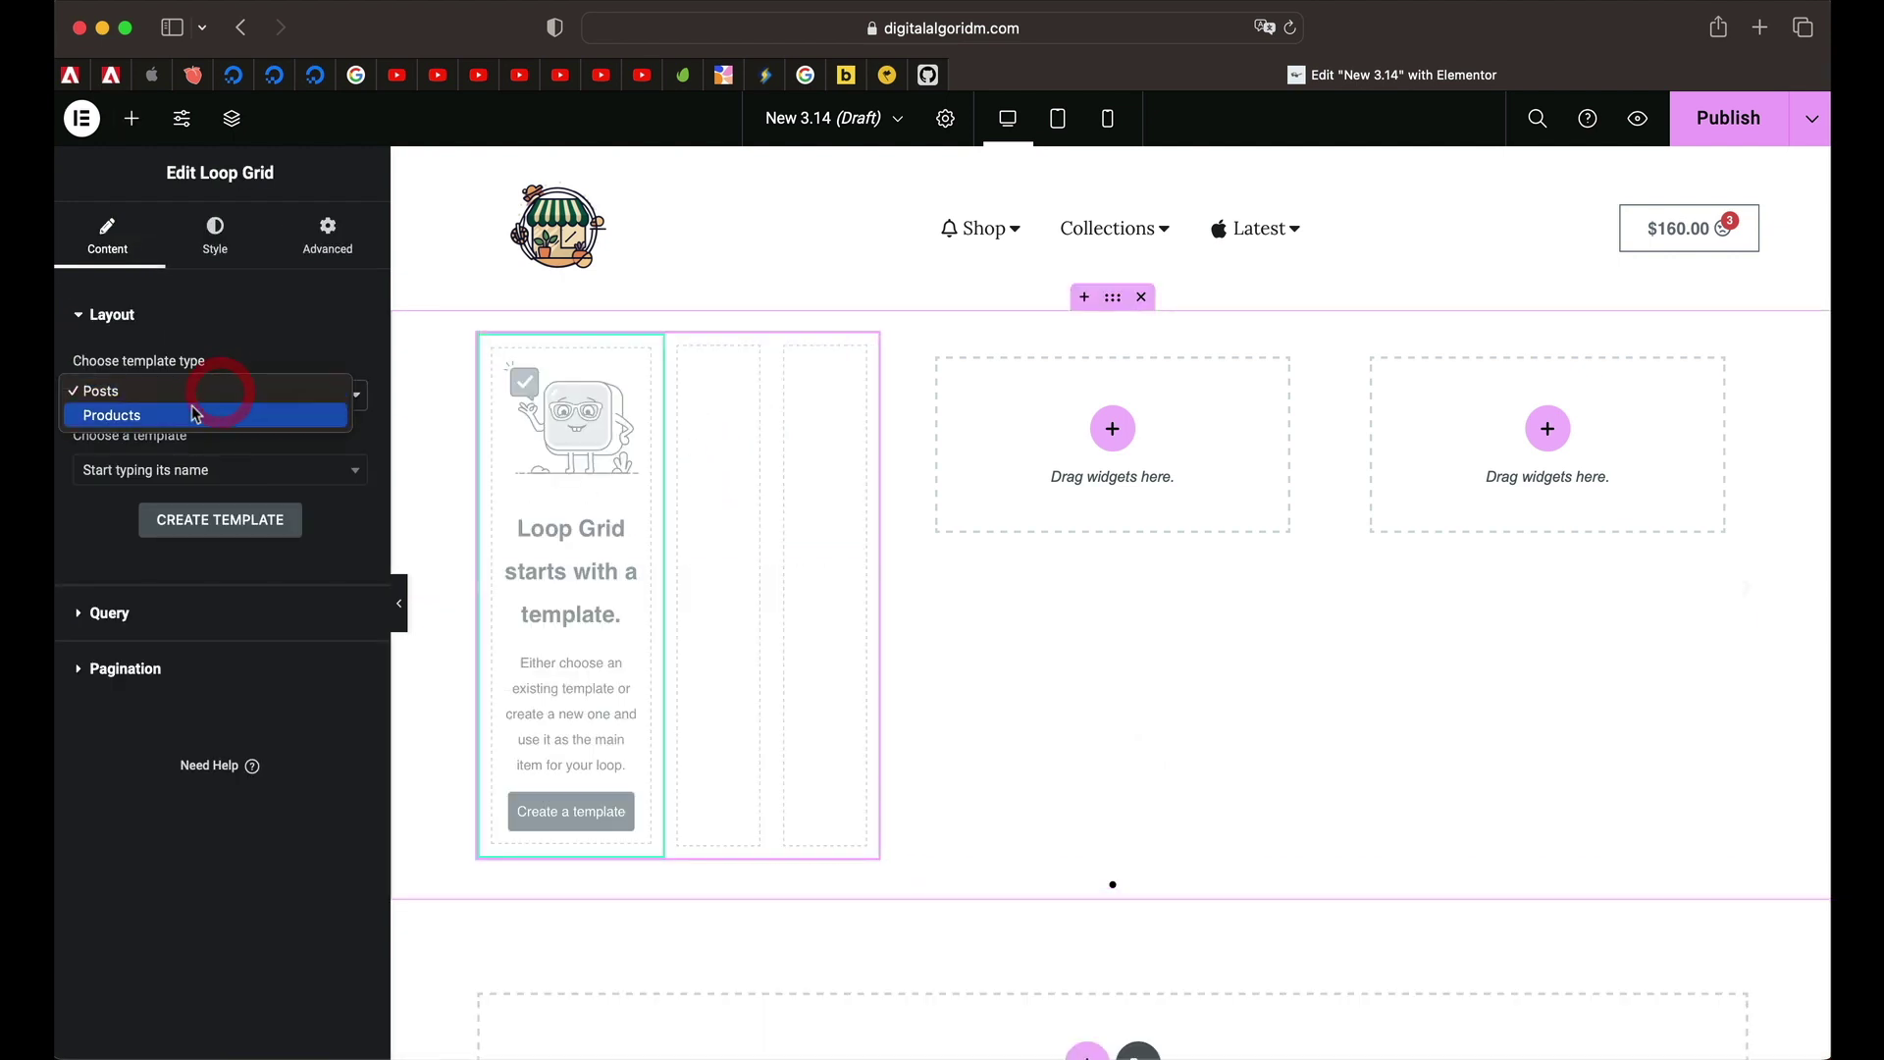
left_click(196, 412)
left_click(254, 478)
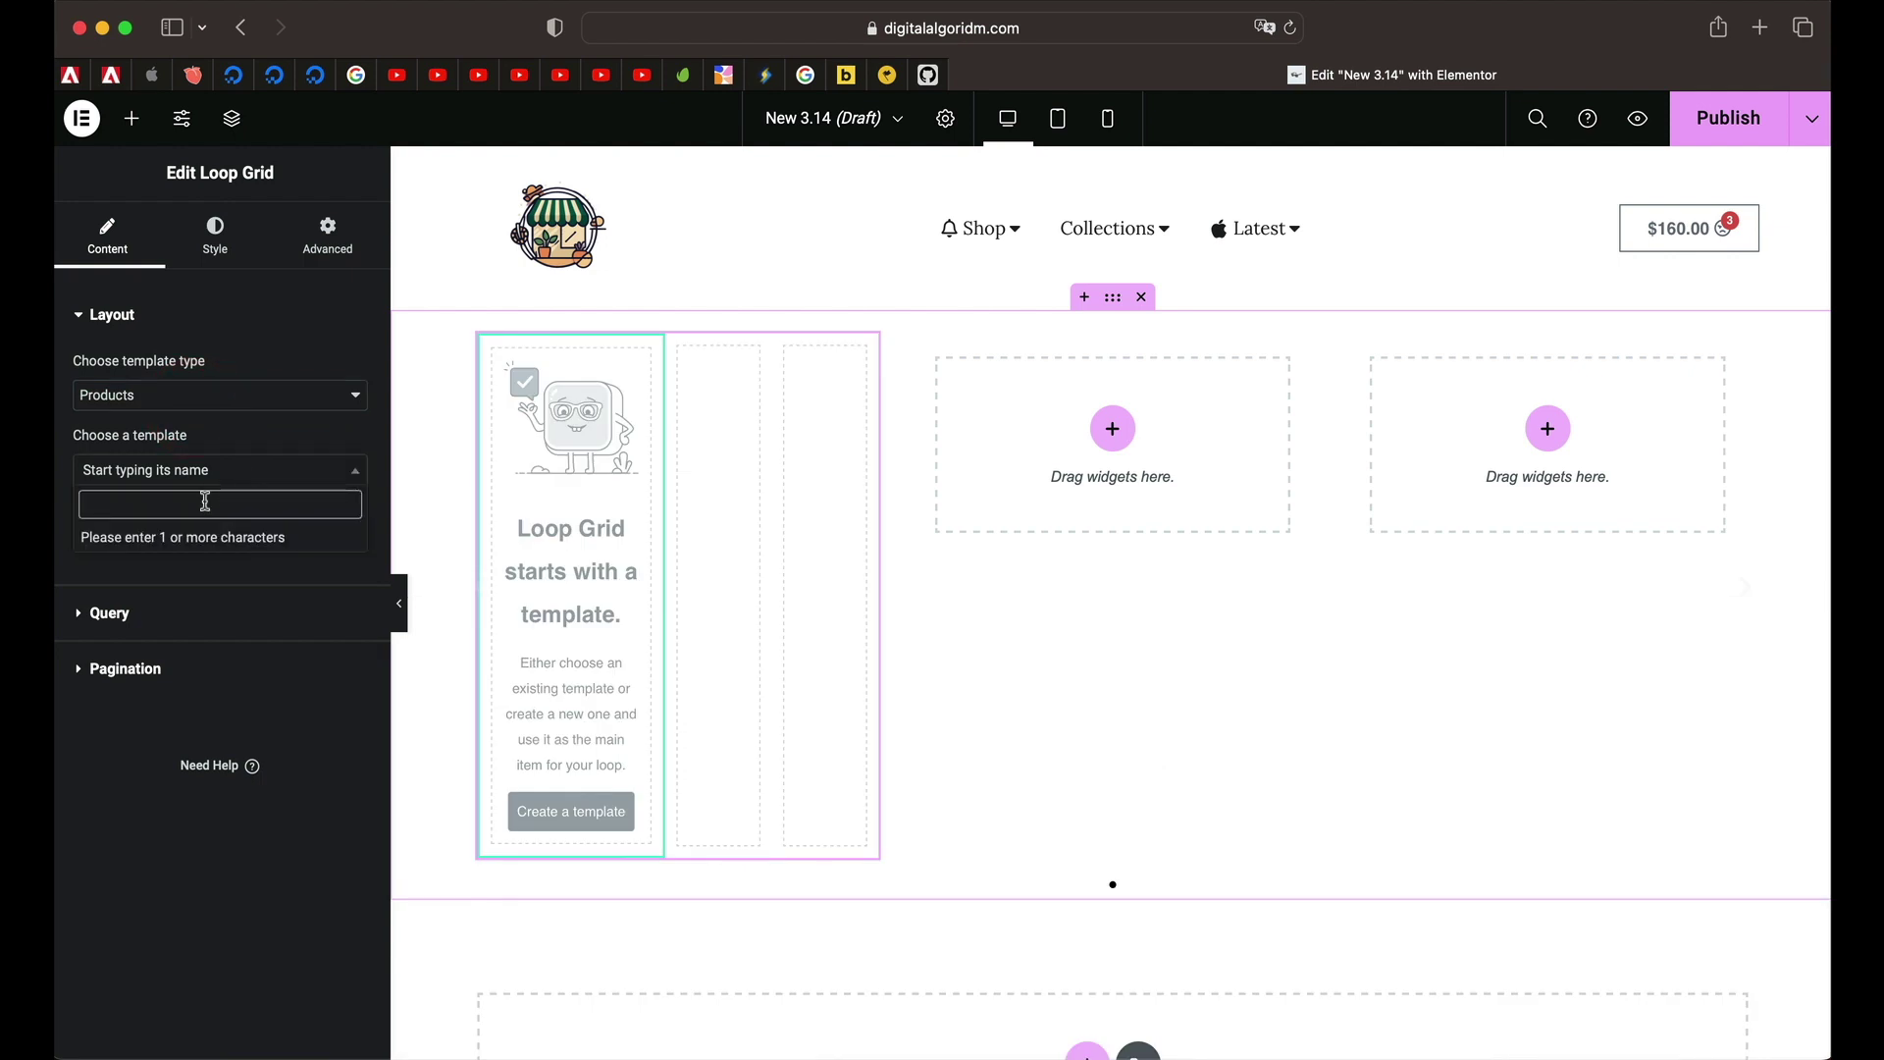
type("woo")
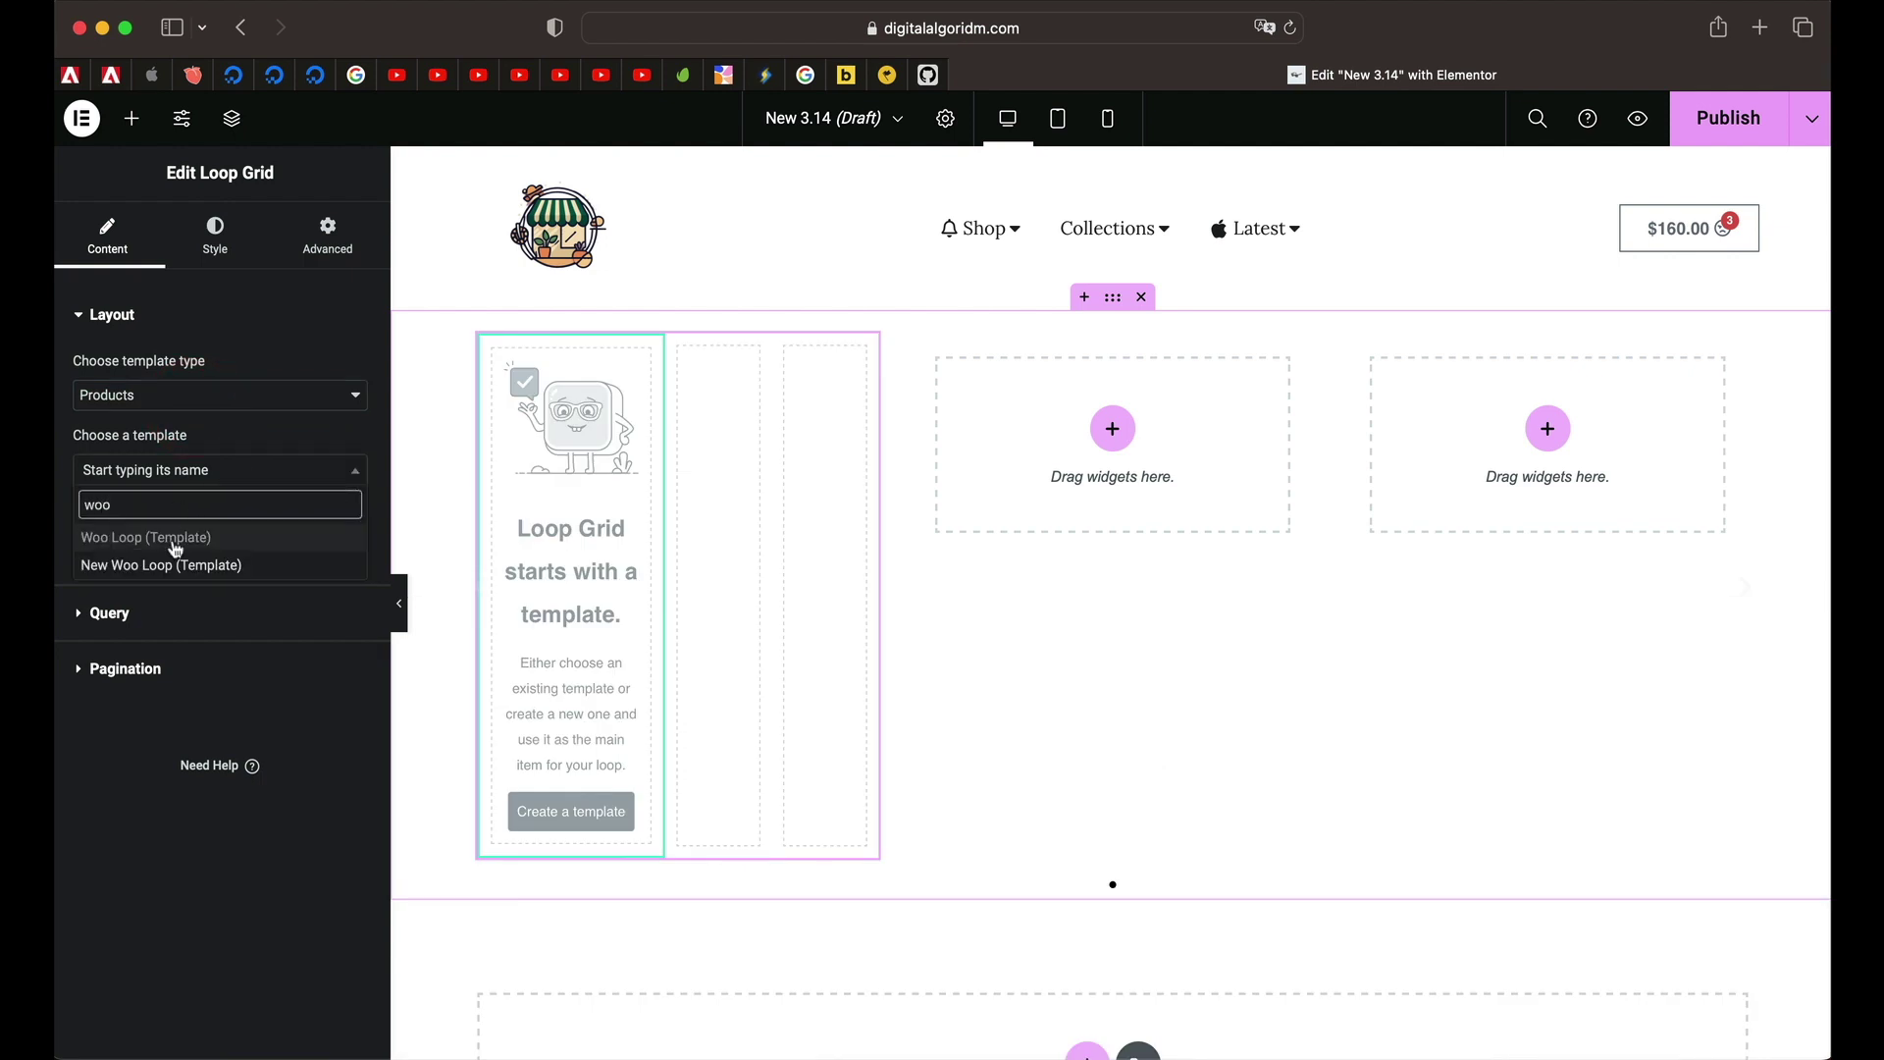
left_click(176, 538)
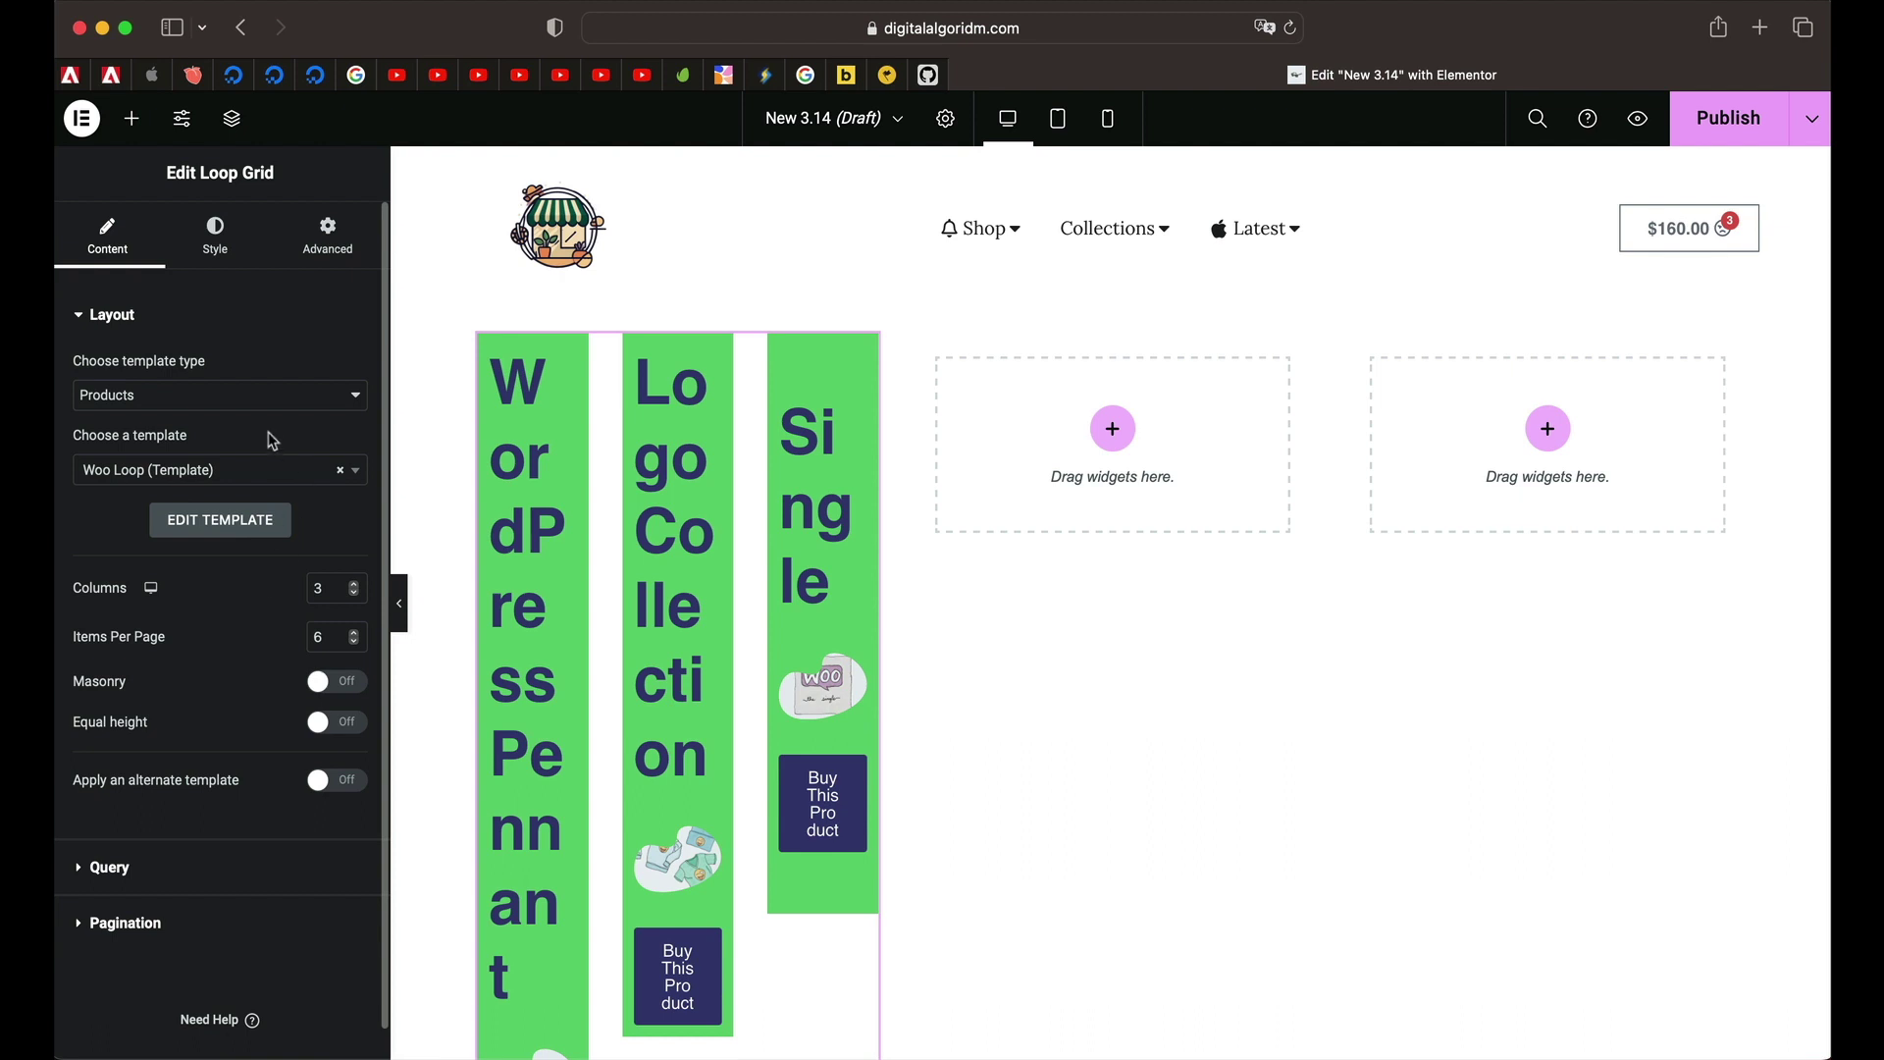
Copy the first slide's loop grid and paste it into the second and third carousel slides
left_click(900, 504)
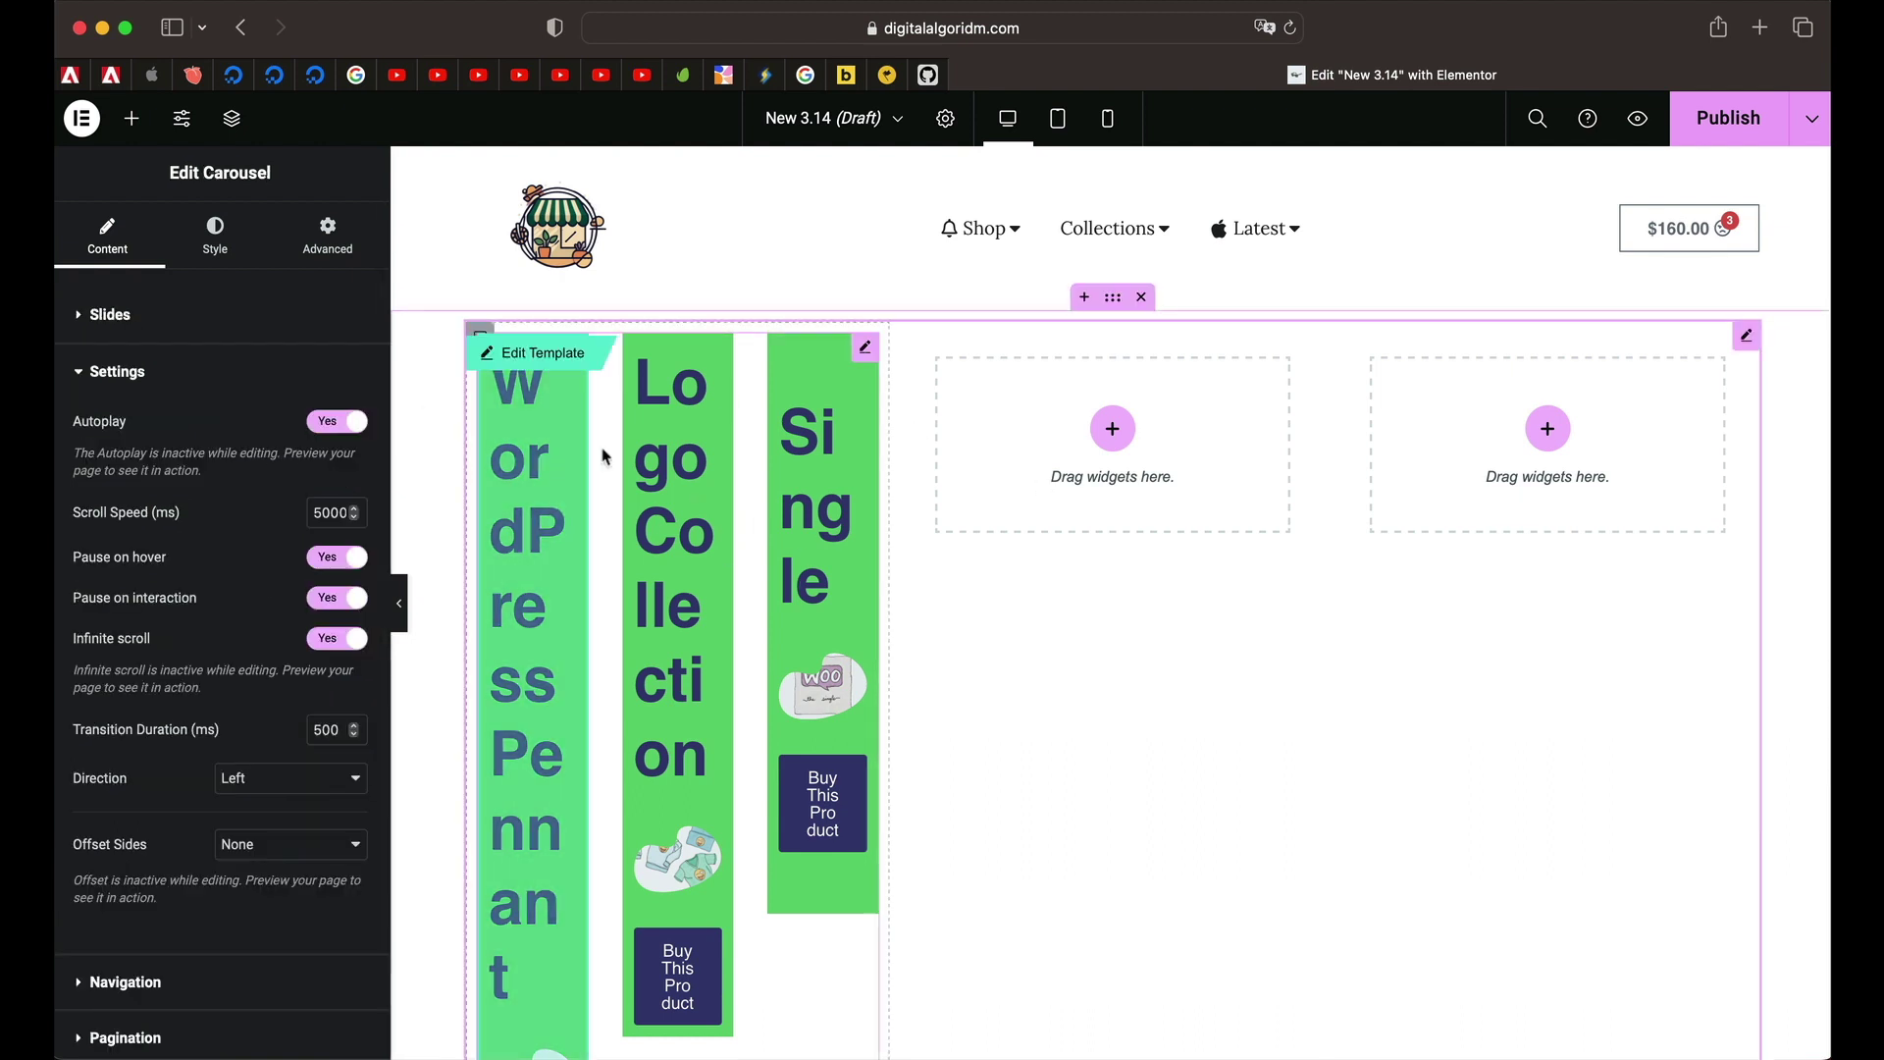
right_click(781, 447)
left_click(829, 542)
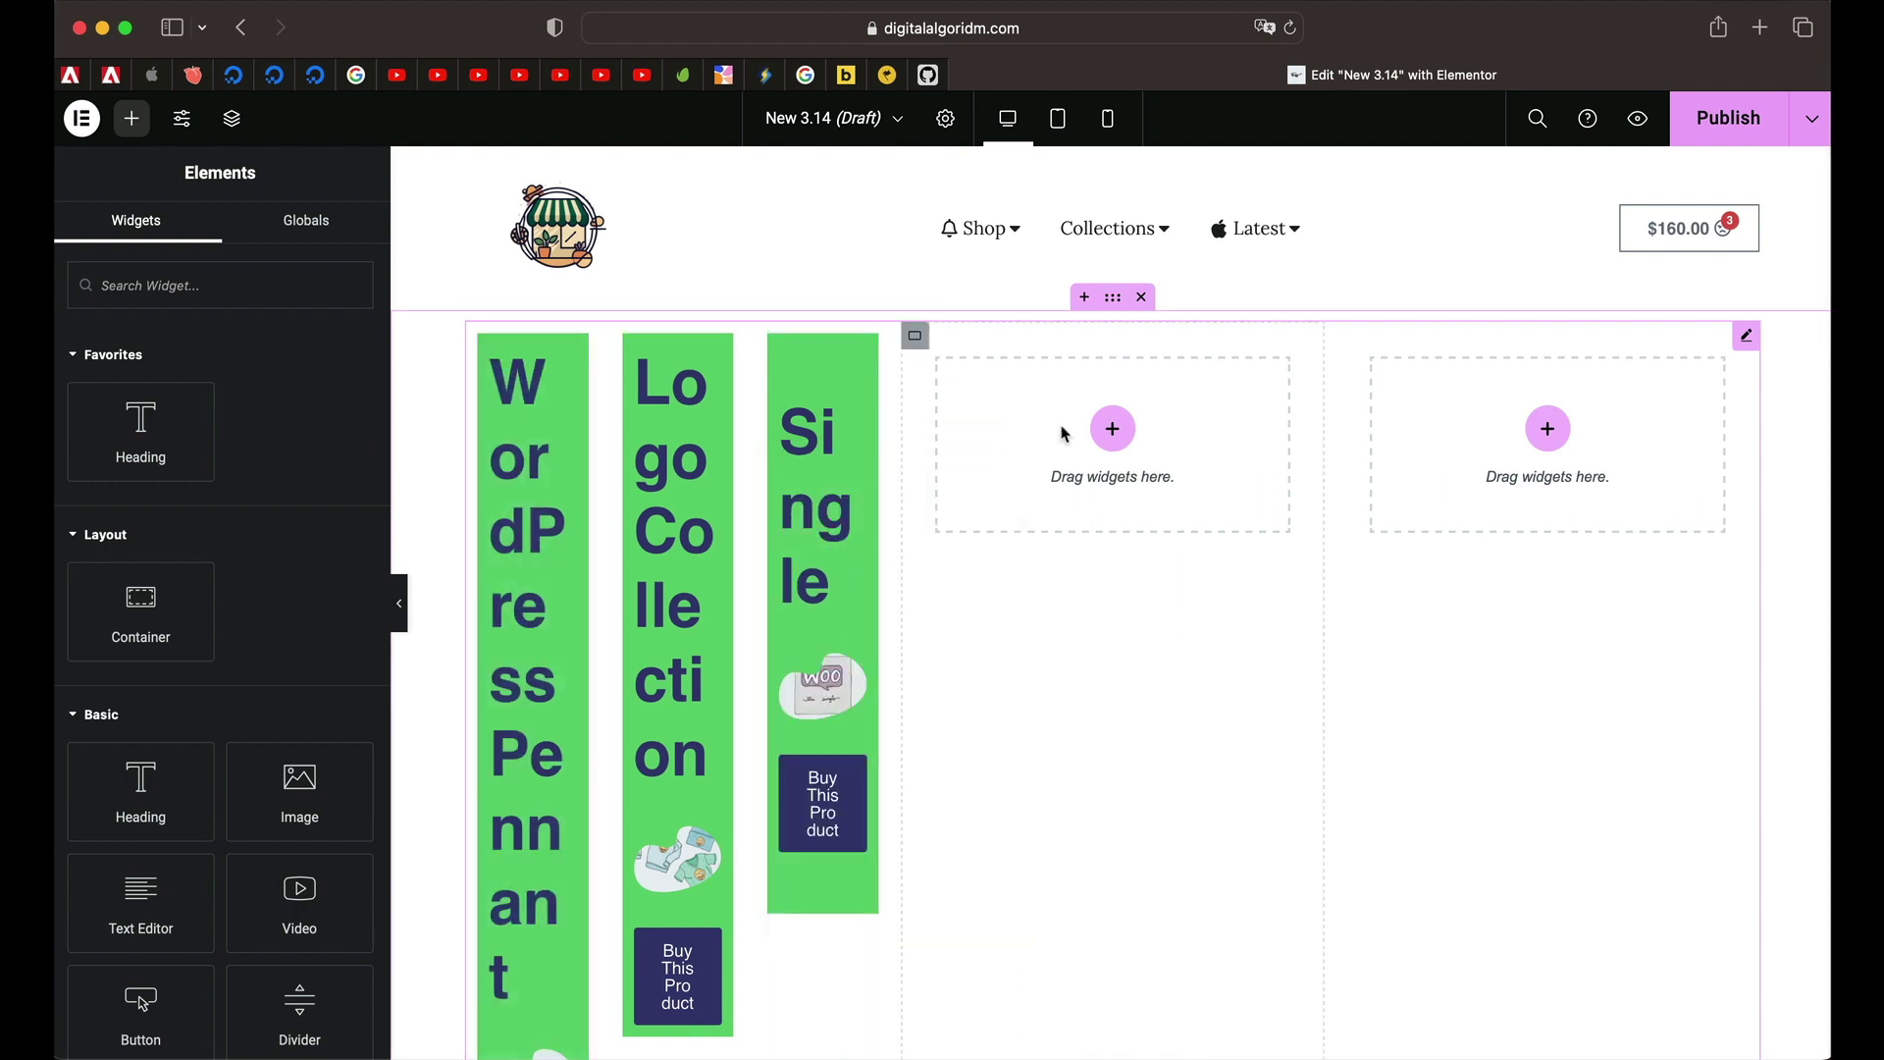
right_click(1064, 430)
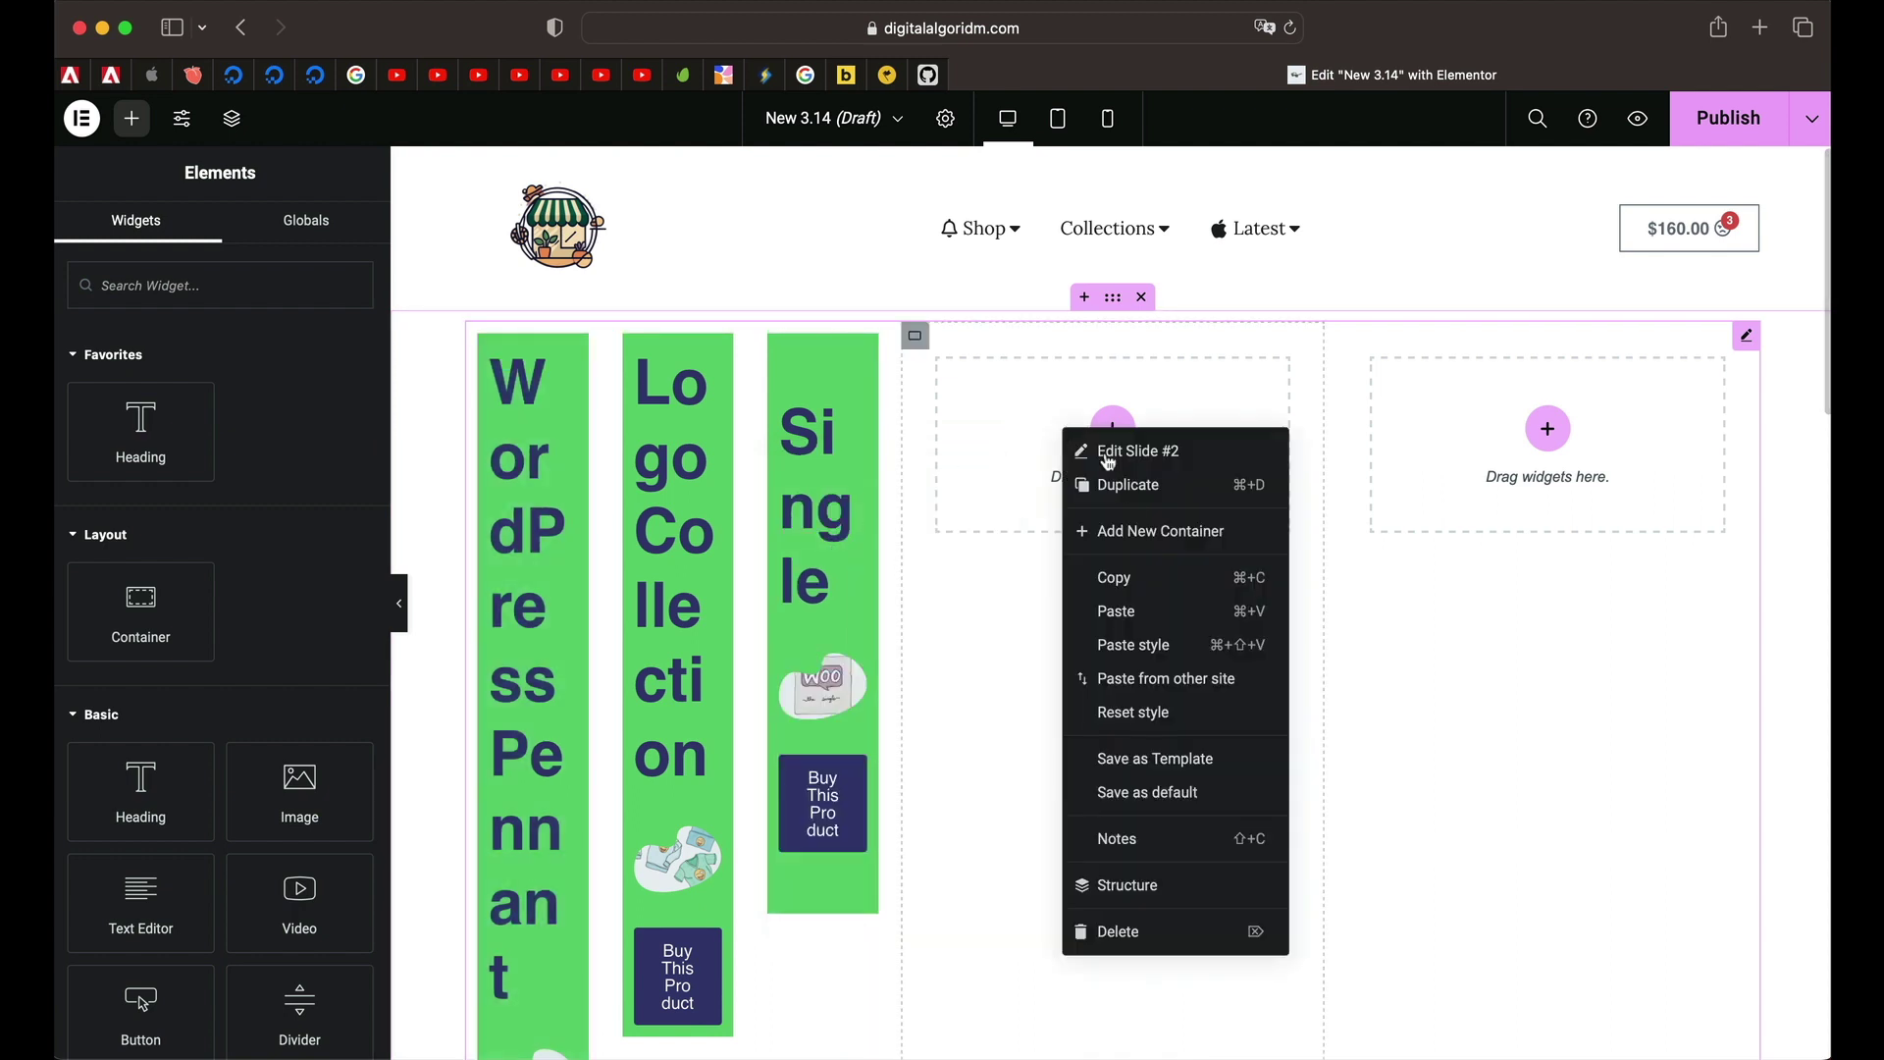
left_click(1159, 618)
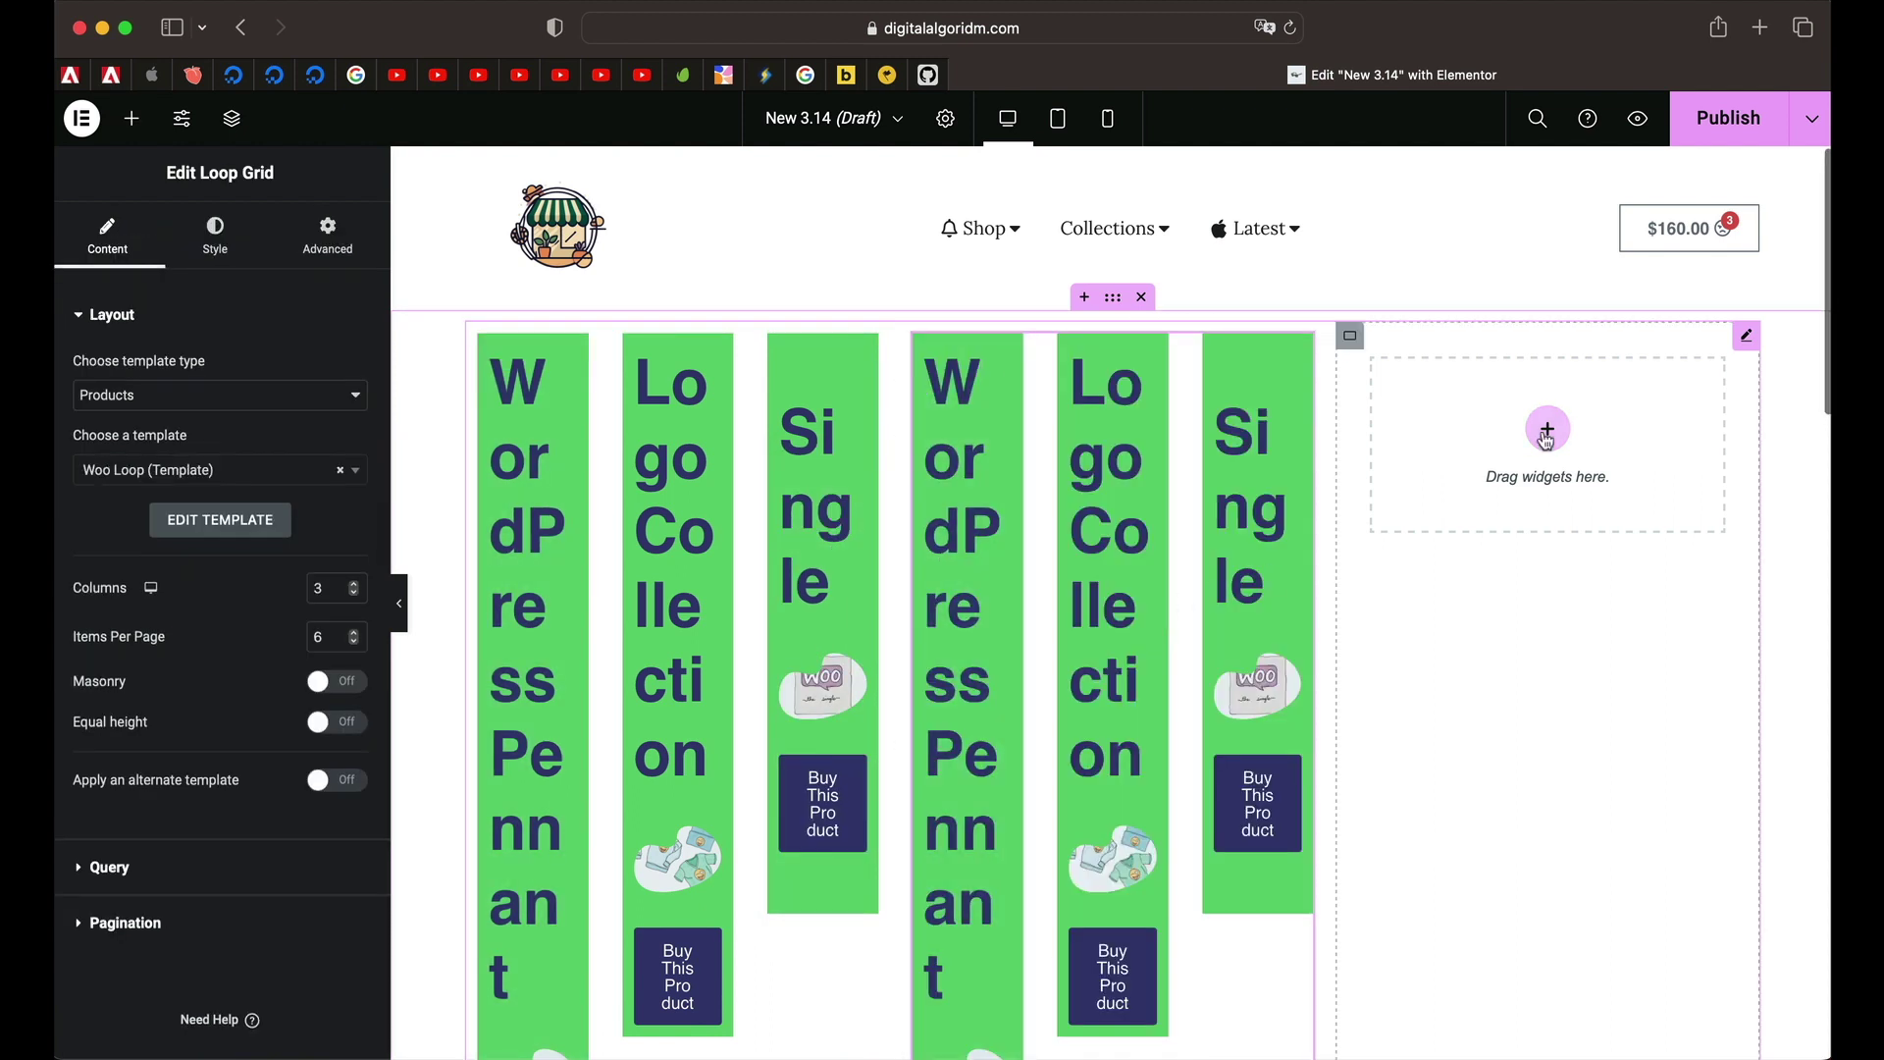
right_click(1548, 435)
left_click(1623, 618)
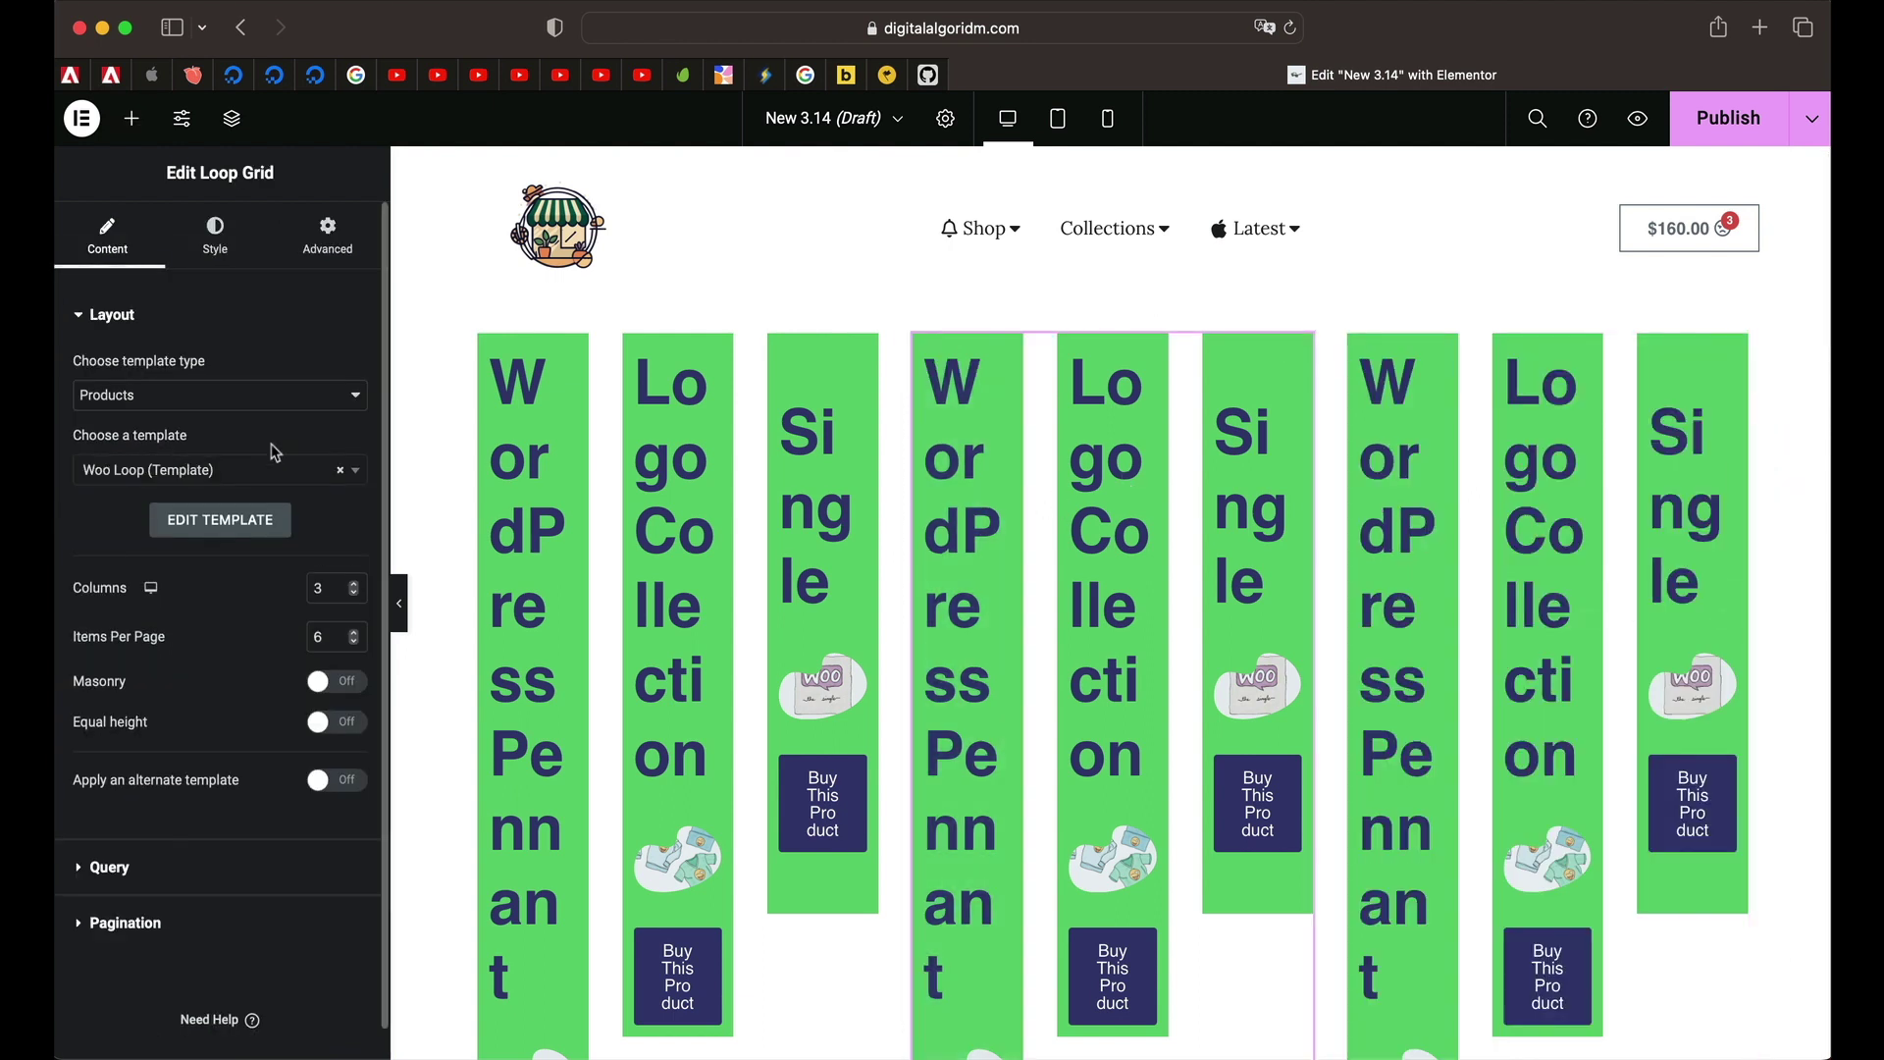
Switch the second slide's loop grid to the Posts template type and assign the Loop Code 1 template
left_click(211, 473)
left_click(184, 504)
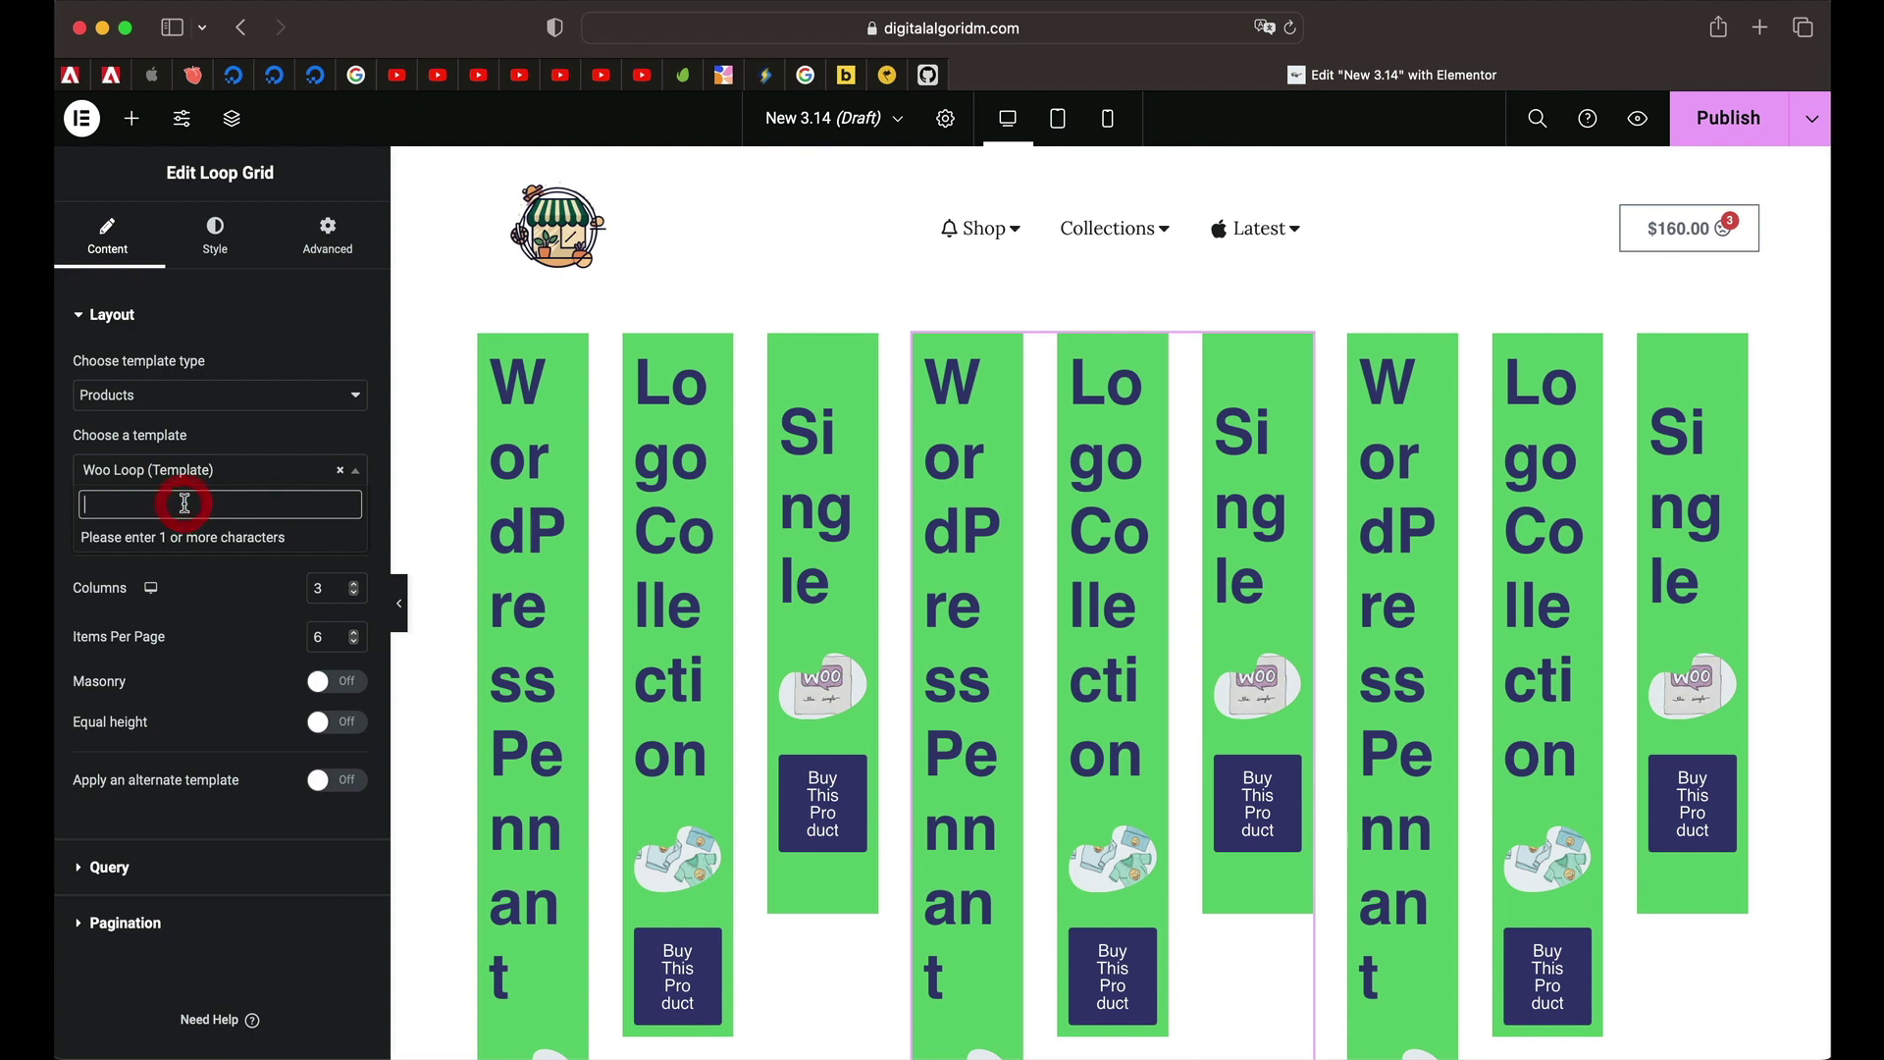
left_click(153, 395)
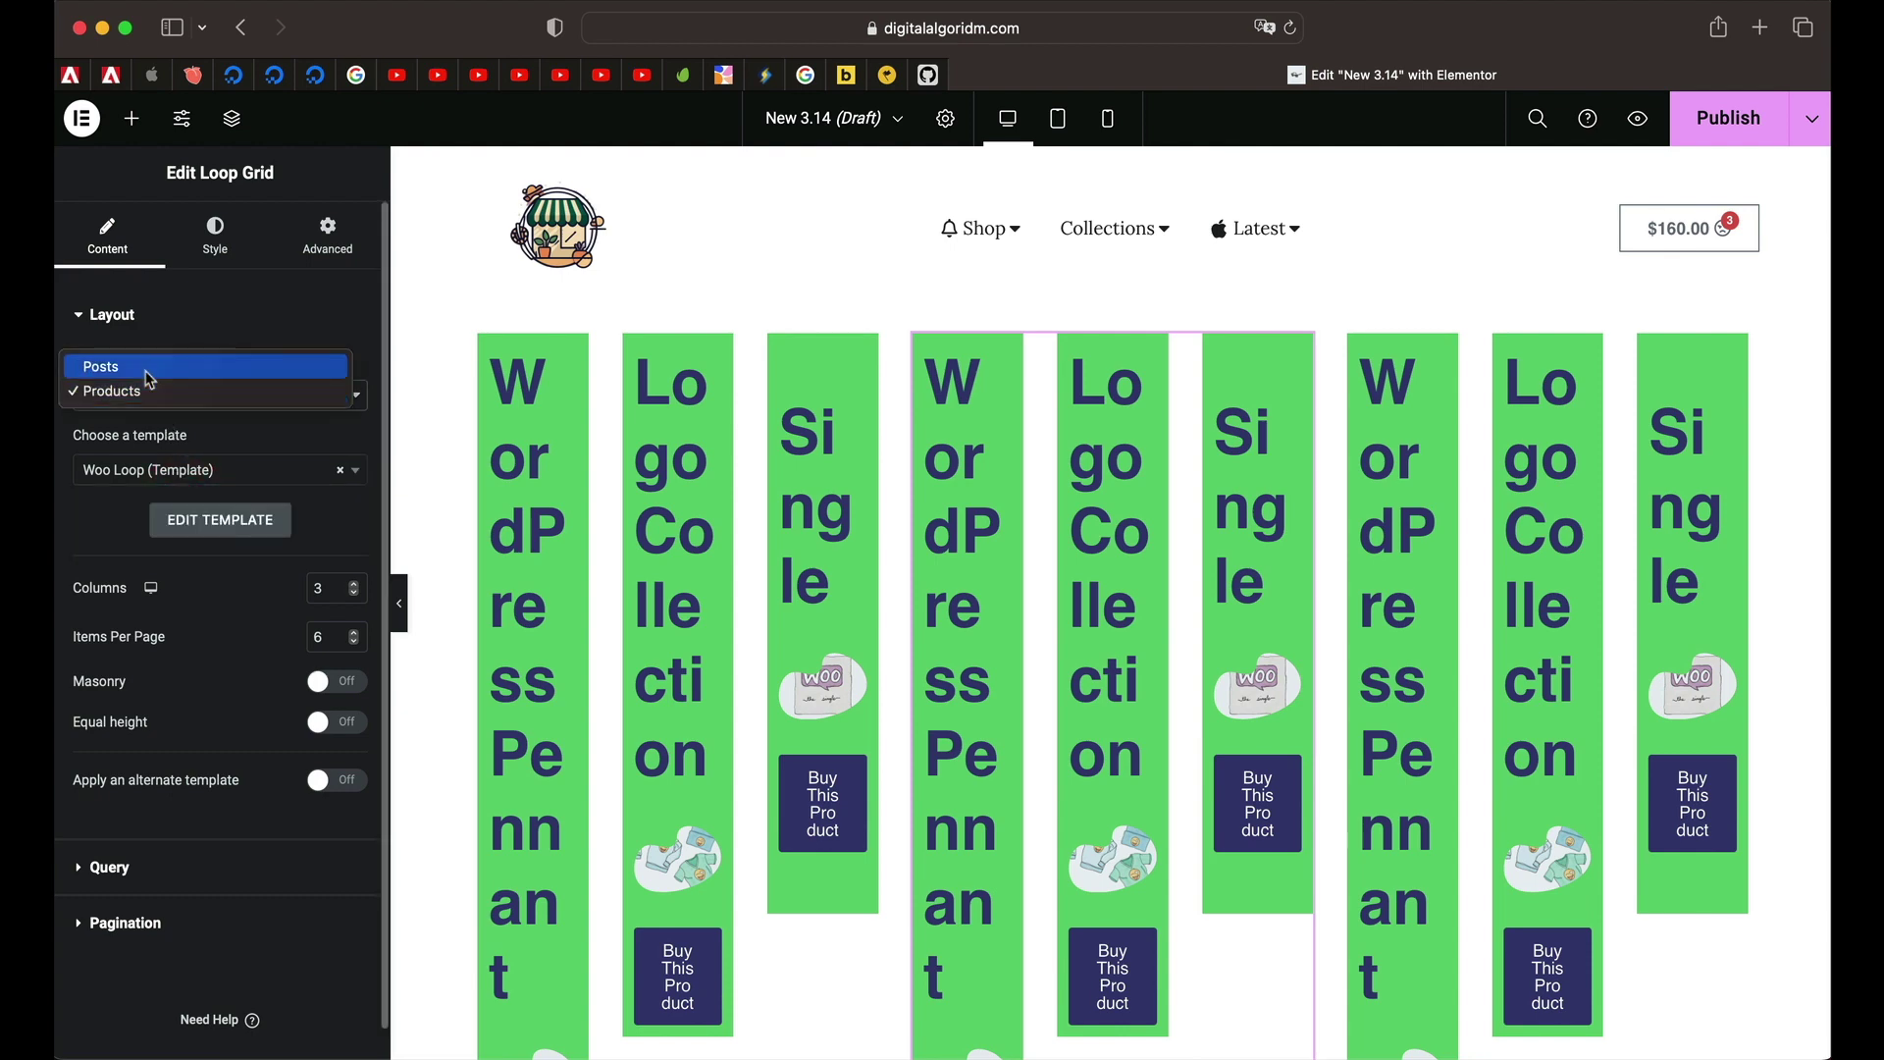
left_click(137, 366)
left_click(130, 470)
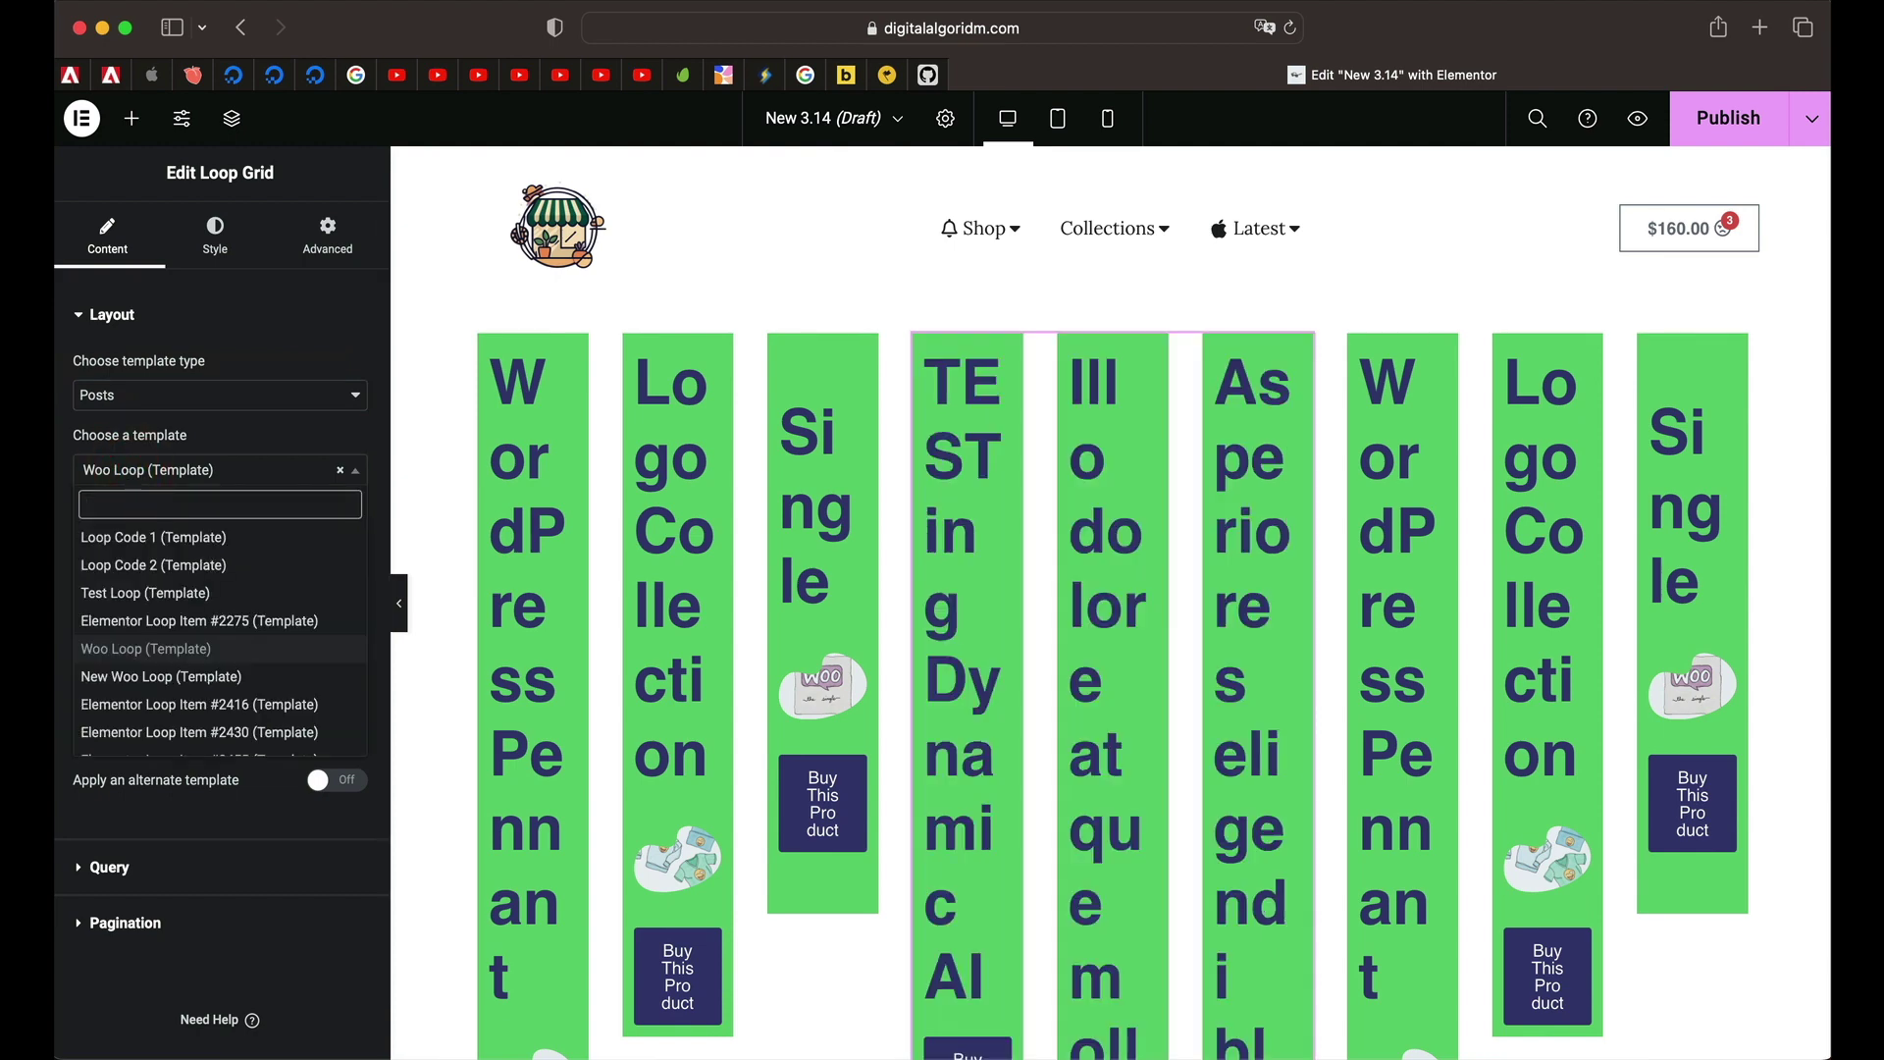
left_click(160, 539)
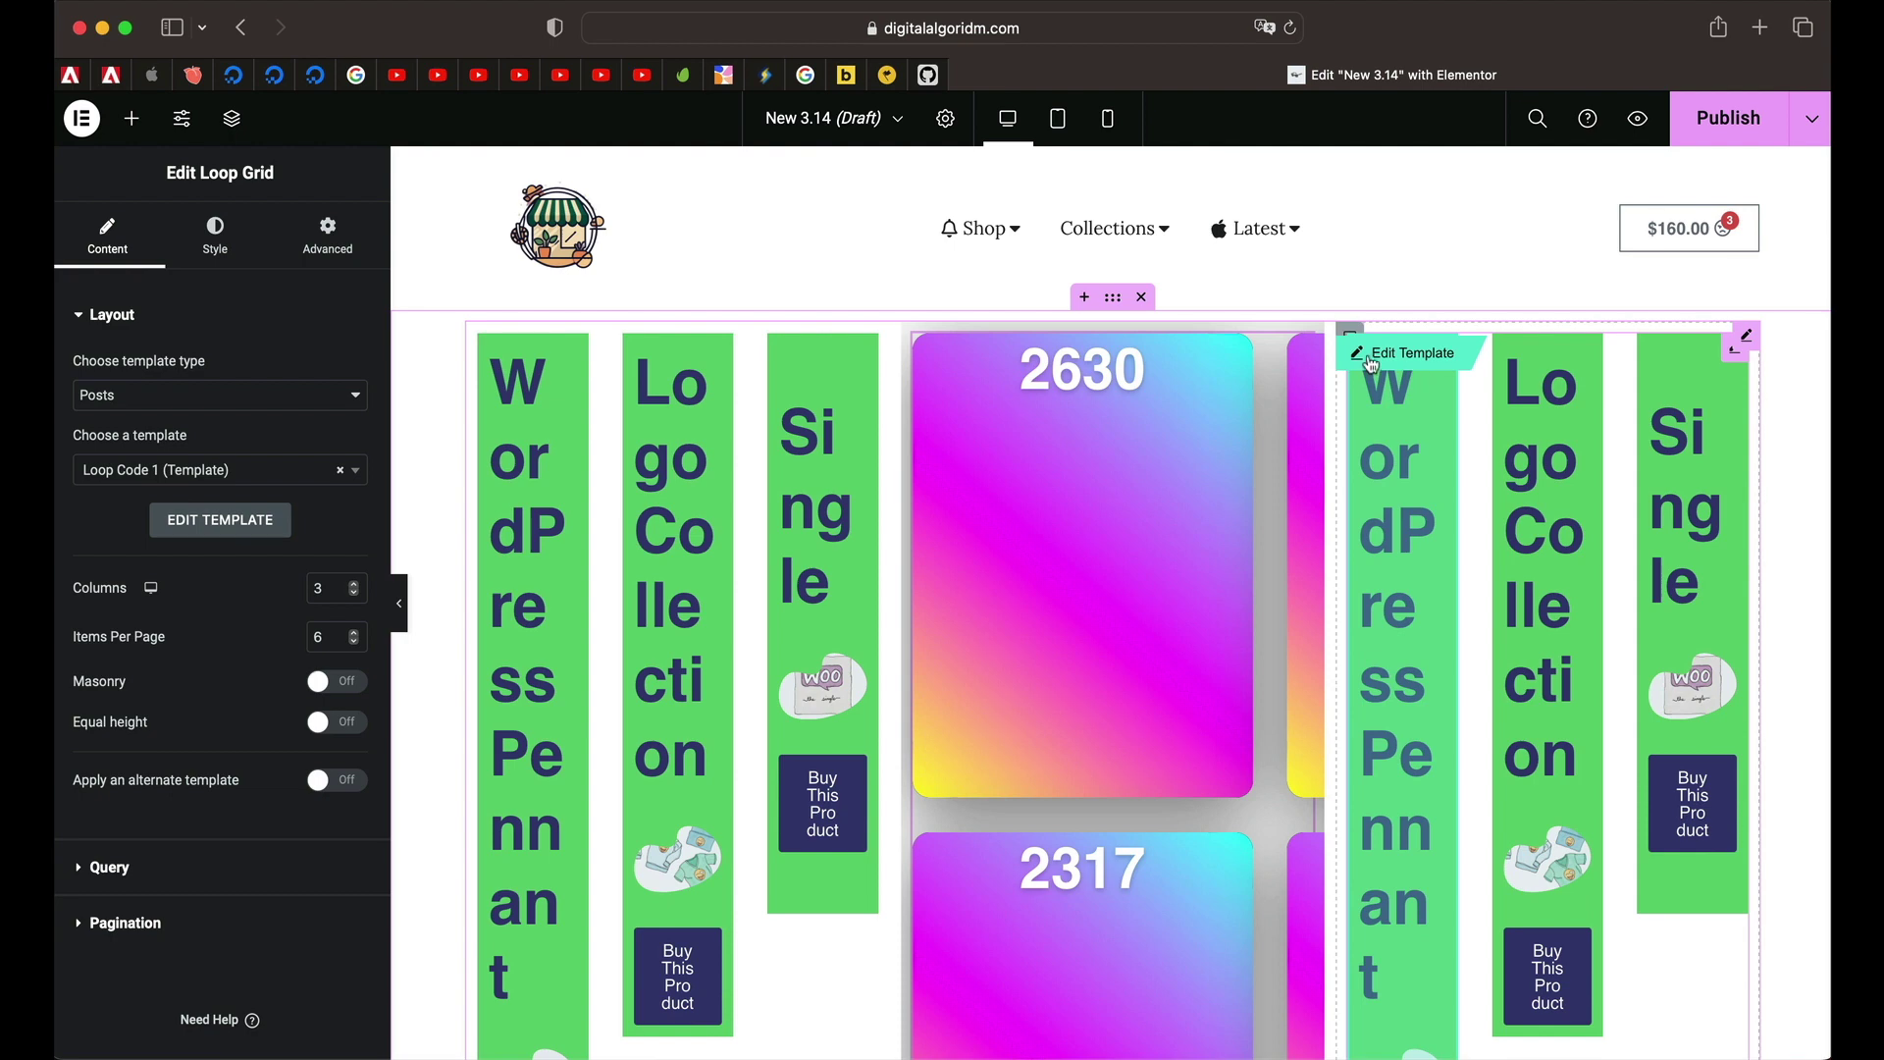
Set the boxed width of the third slide's container to 100%
left_click(1349, 334)
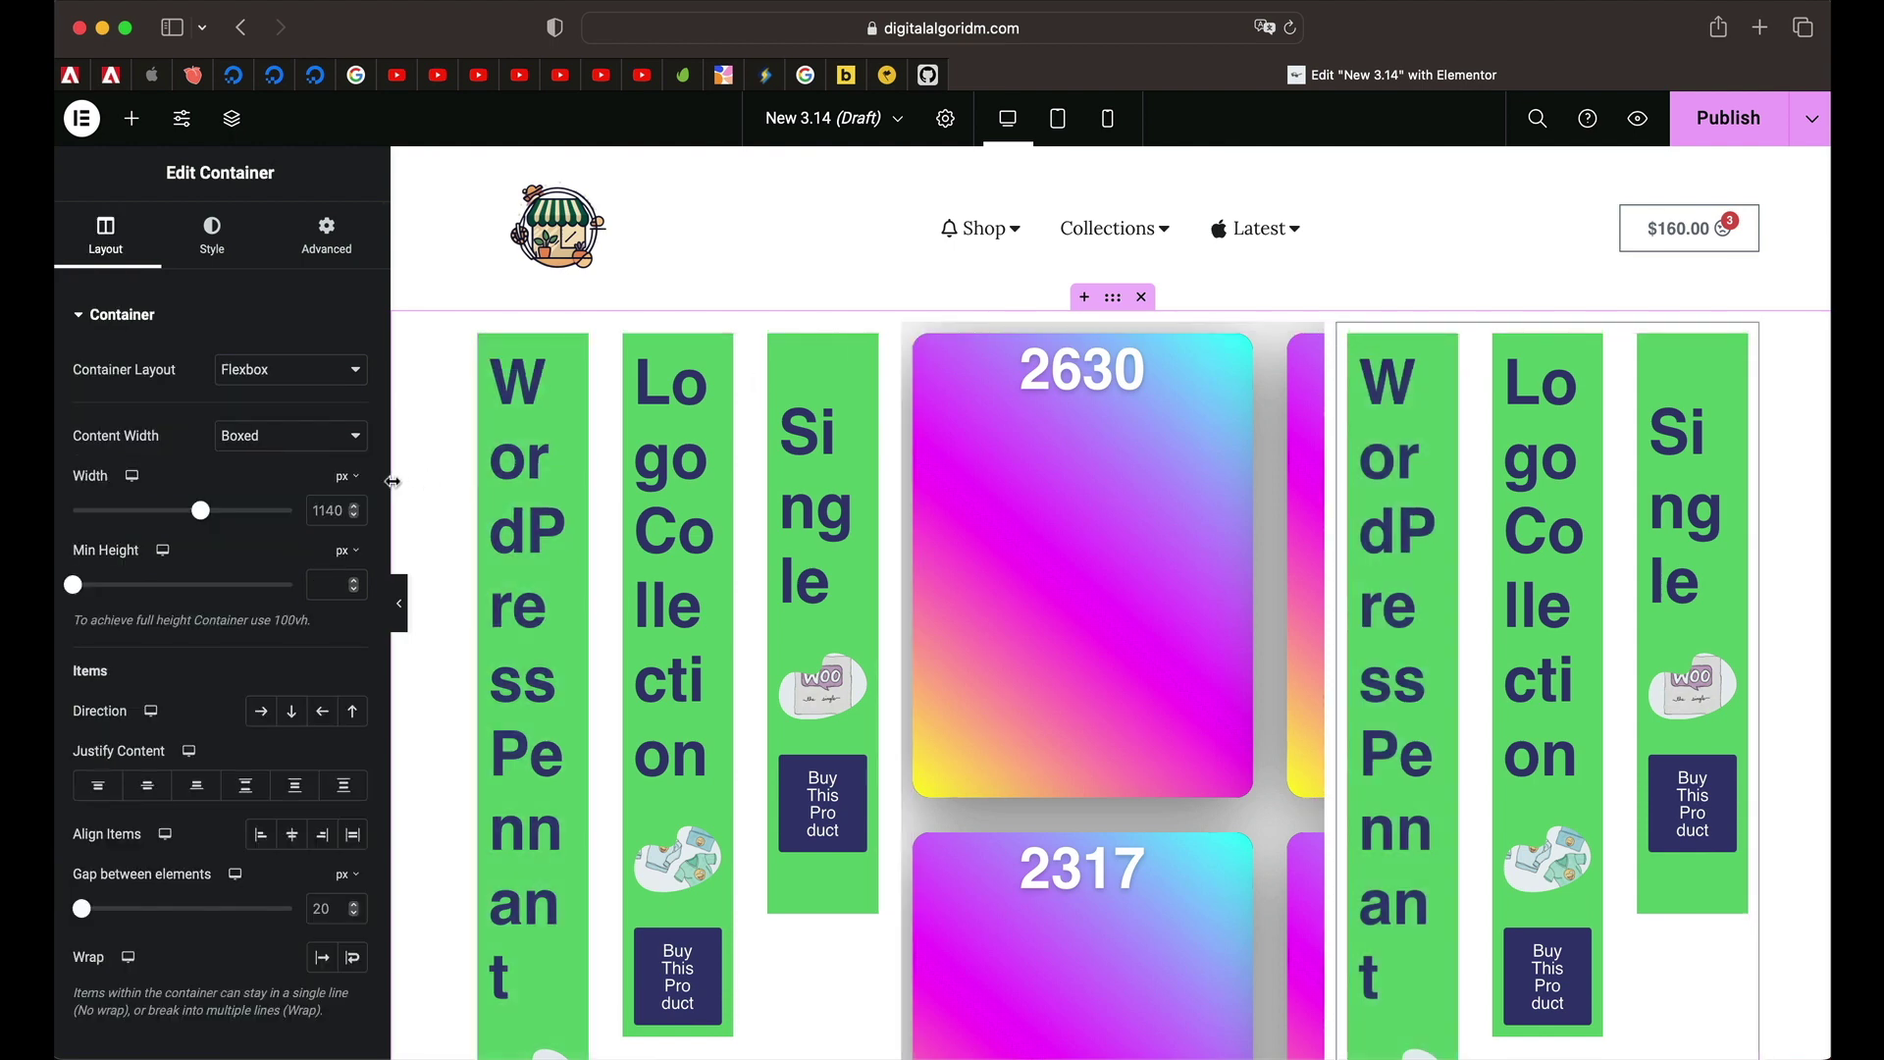
left_click(342, 474)
left_click(345, 509)
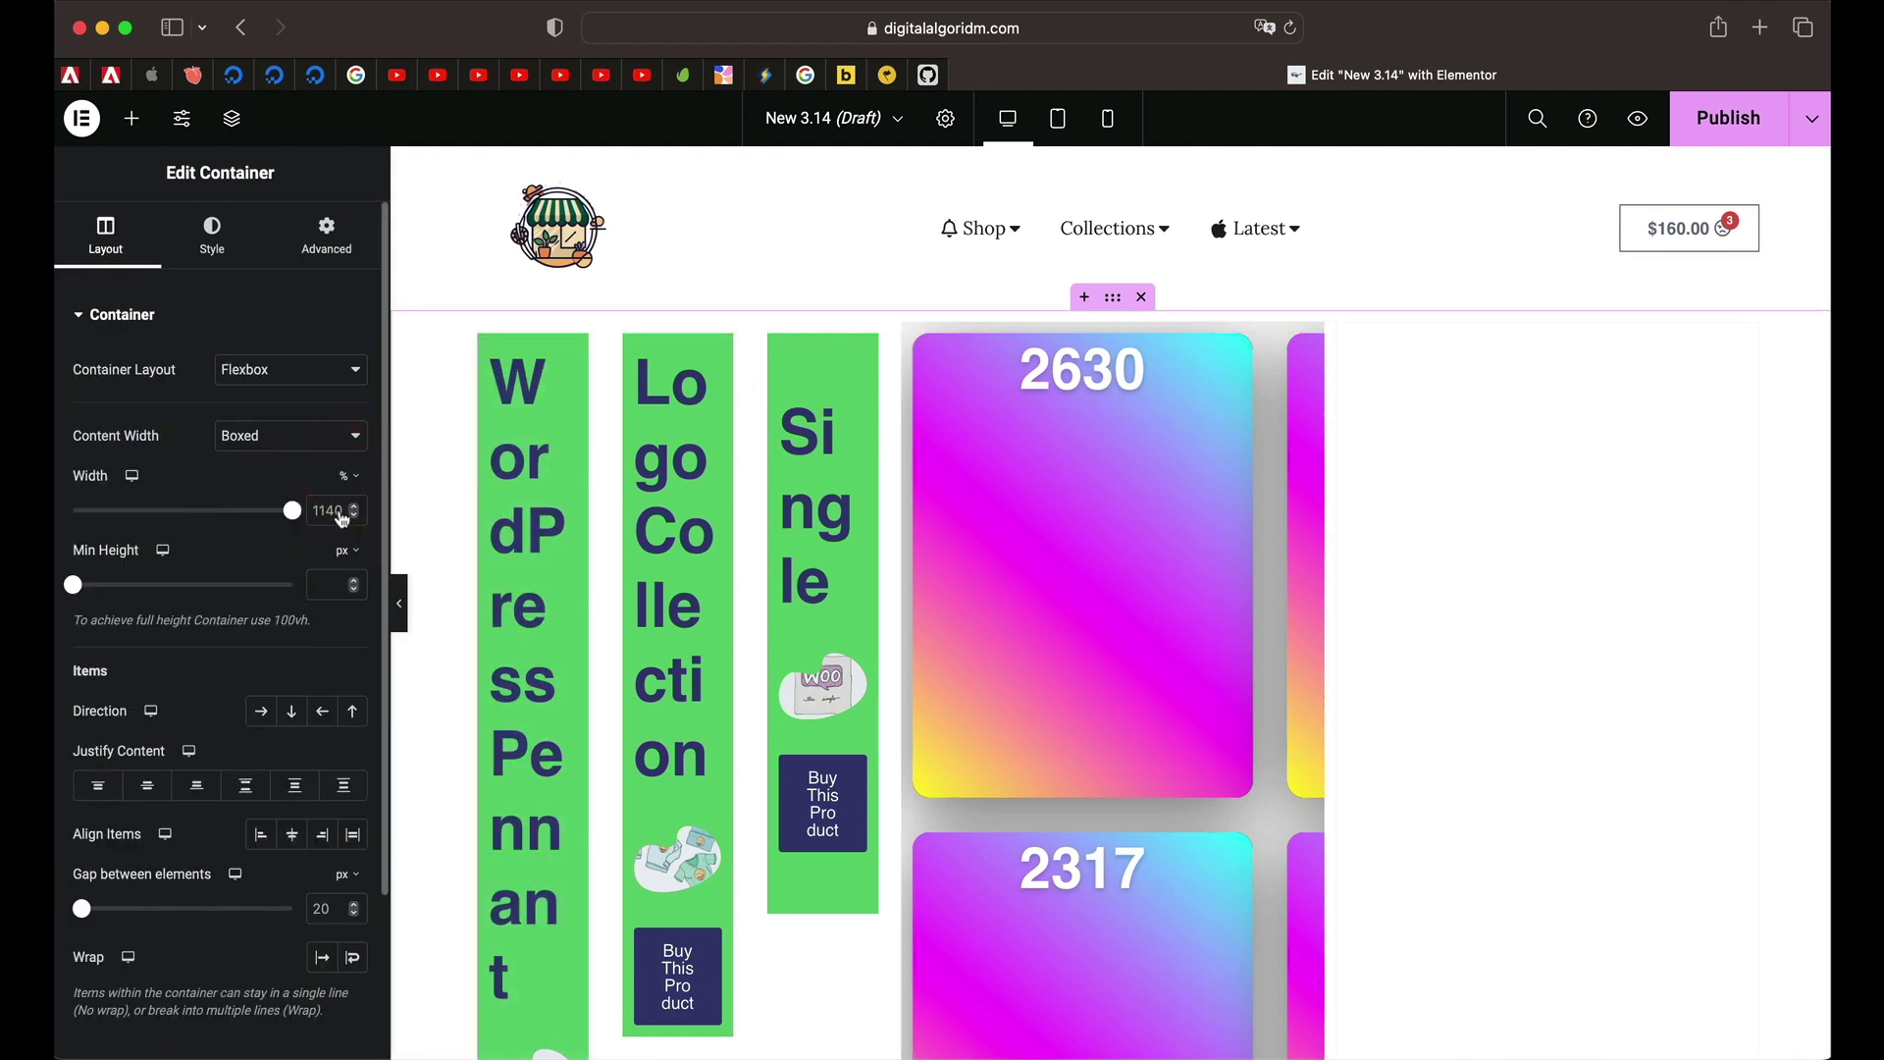
double_click(330, 509)
type("100")
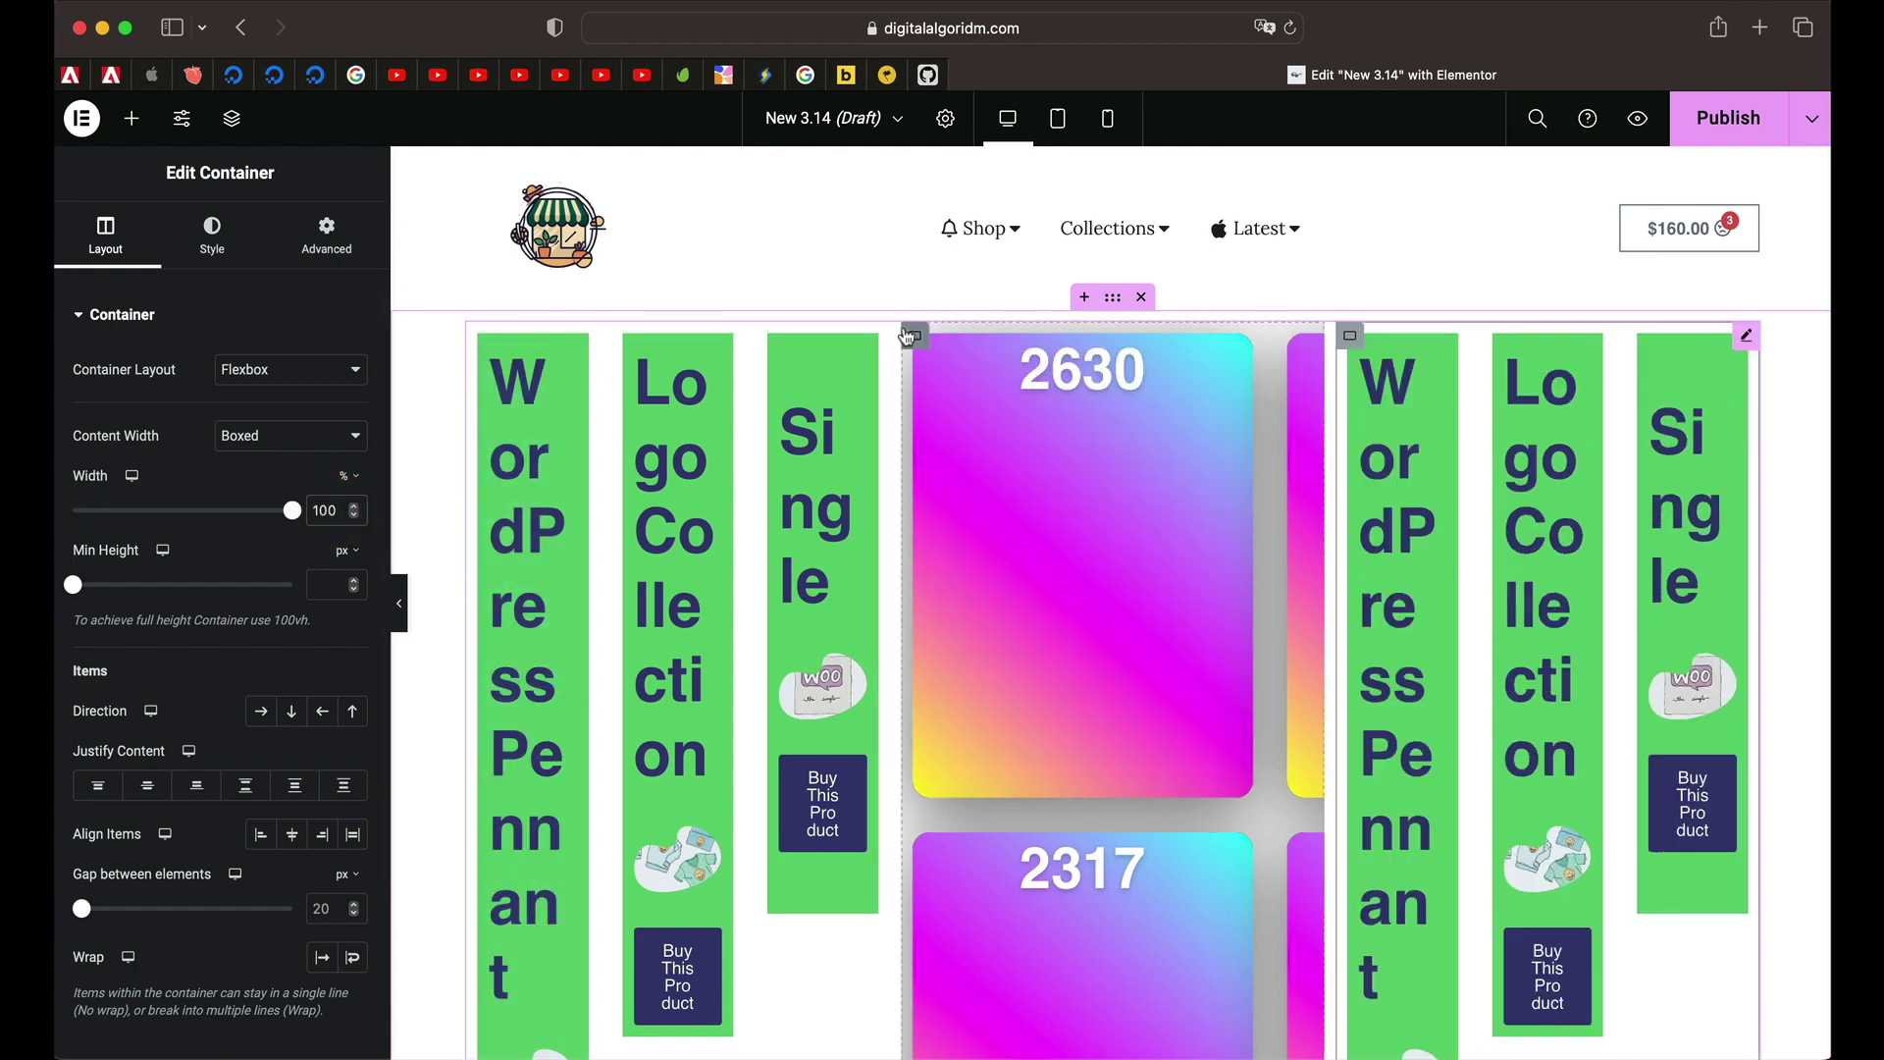
Set the boxed width of the second slide's container to 100%
key("super+z")
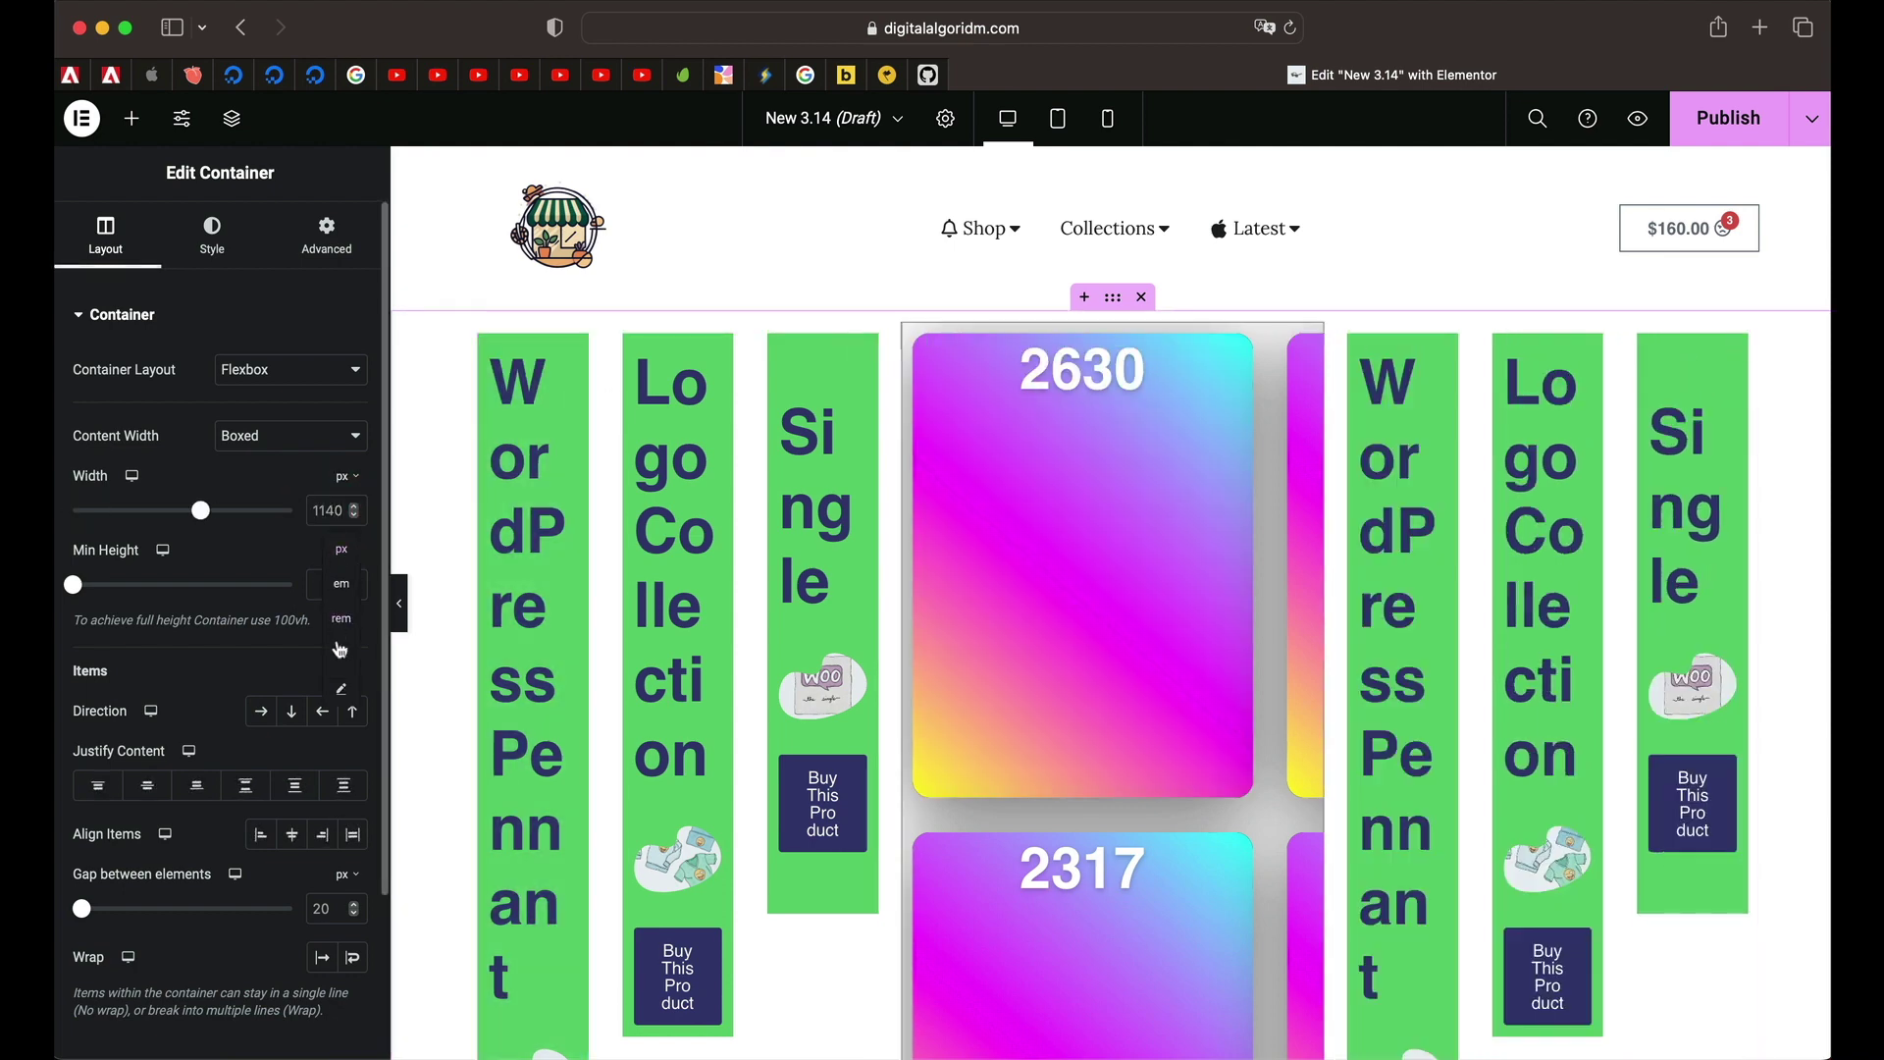
left_click(341, 476)
left_click(341, 511)
left_click(324, 509)
type("1")
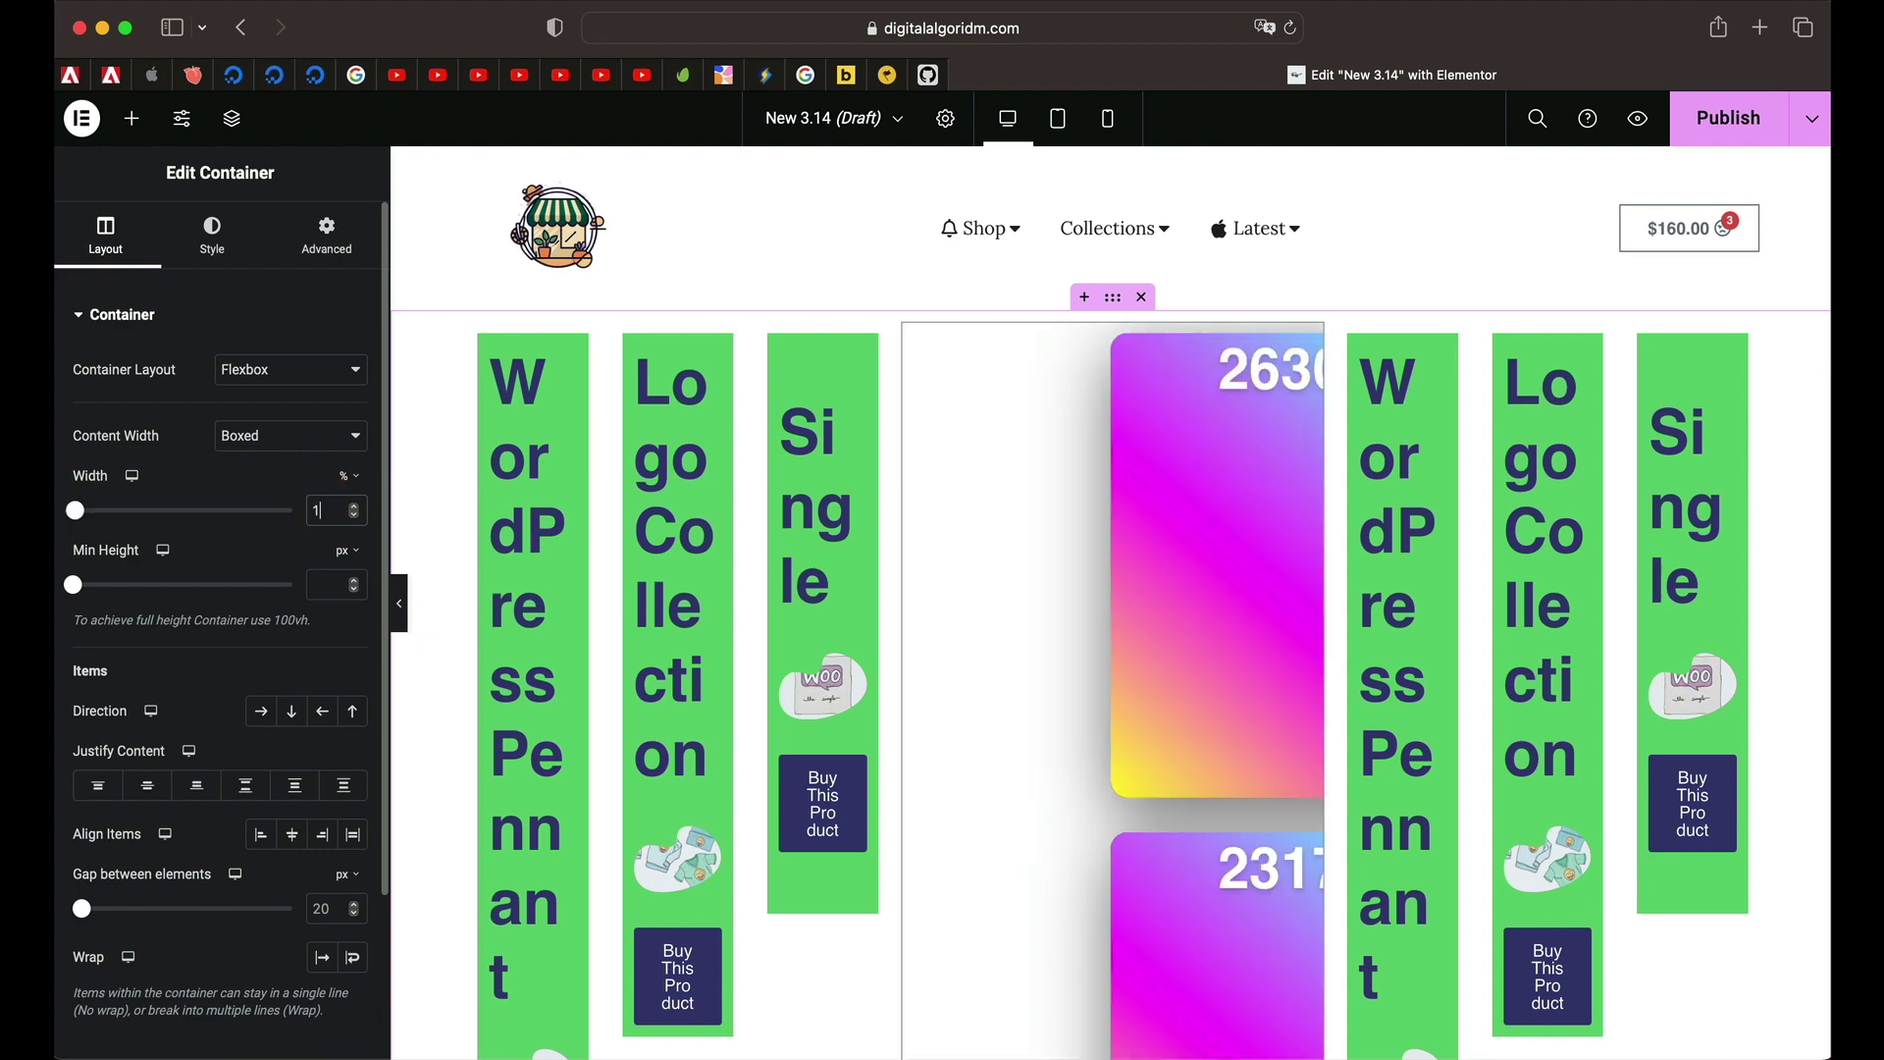
type("00")
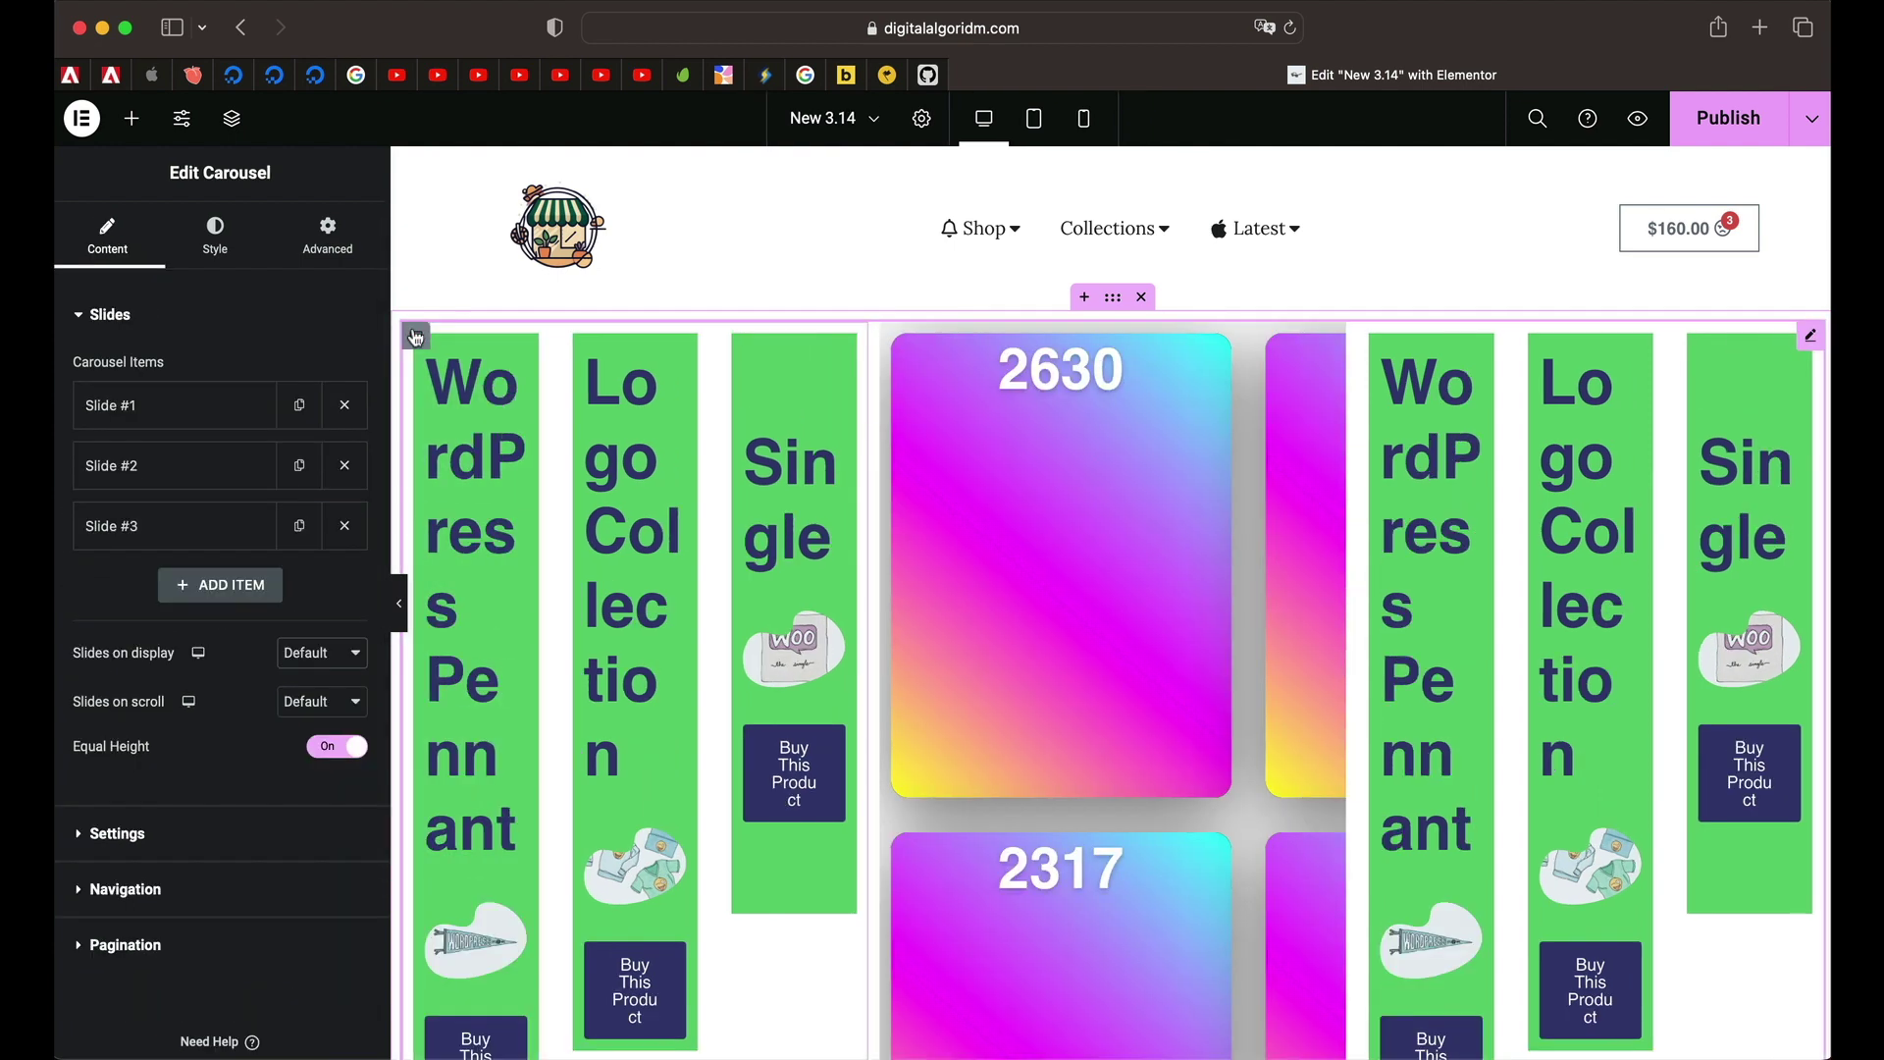
Check the layout settings of the first and second slides' containers
left_click(416, 335)
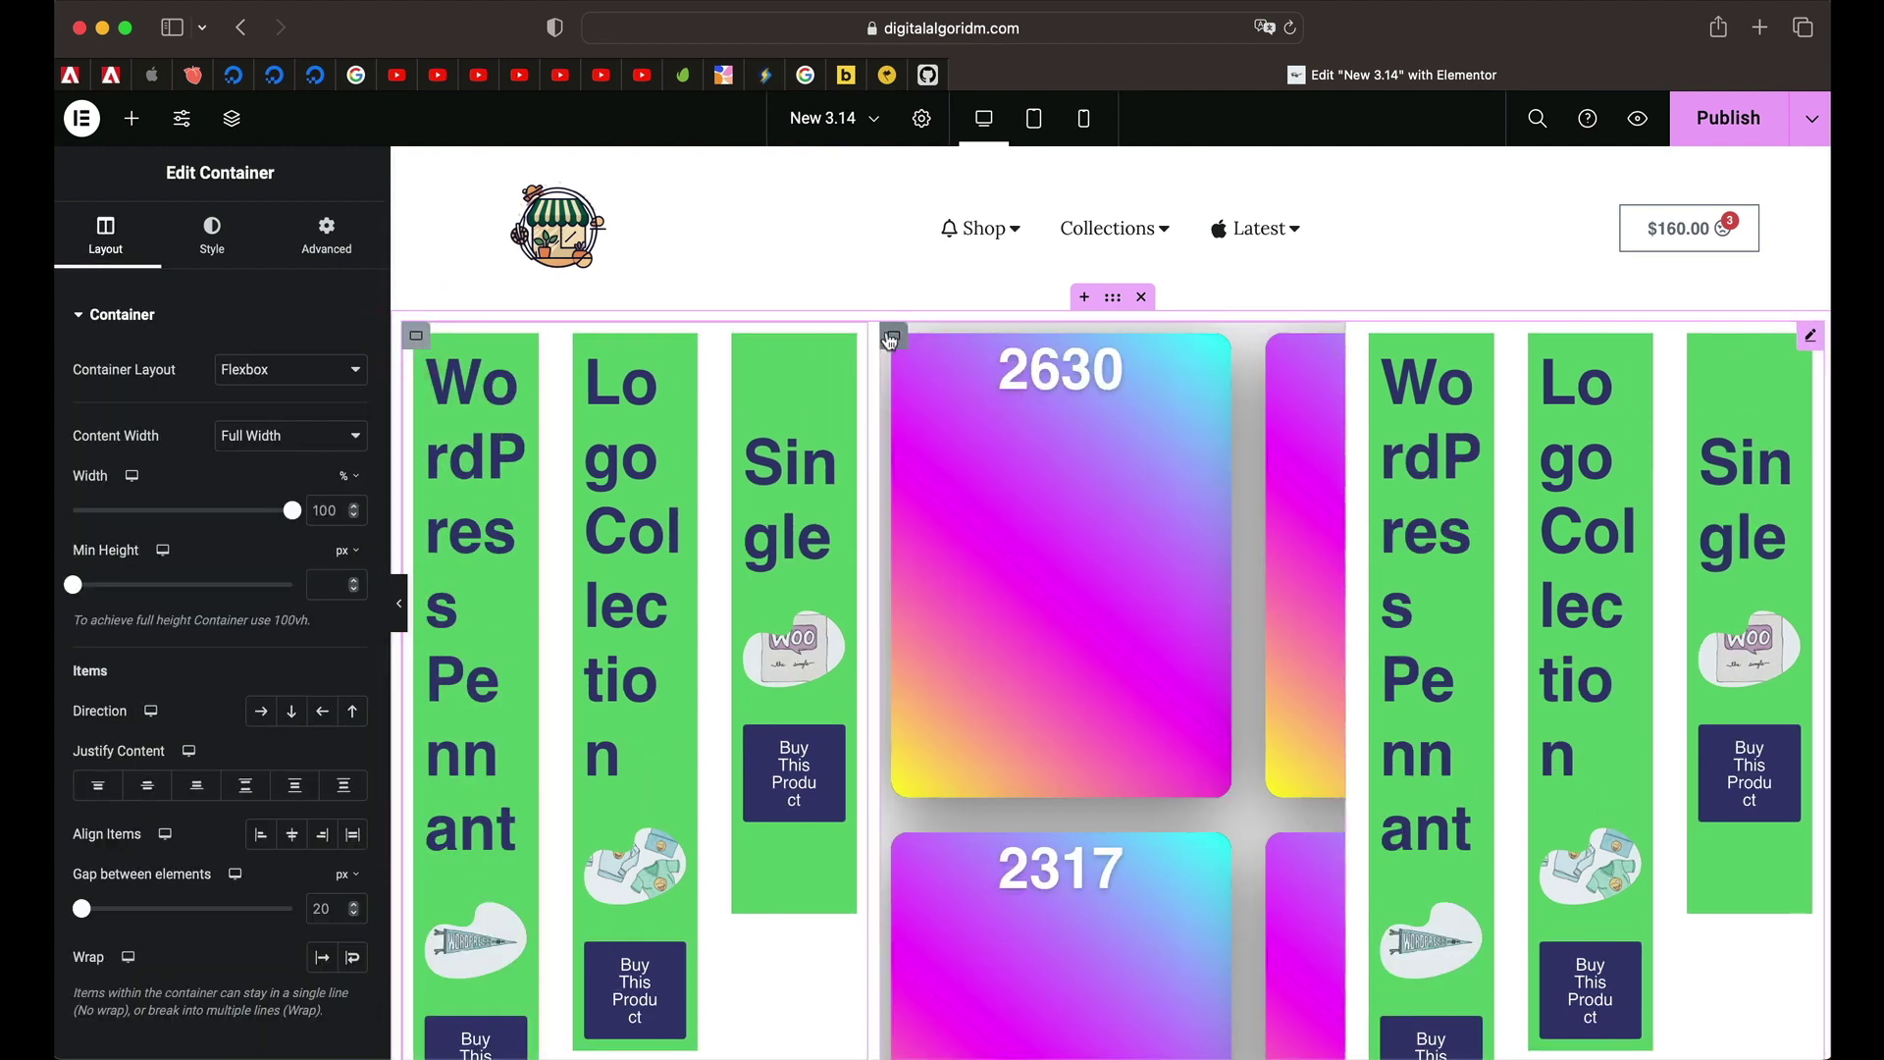
key("ctrl+z")
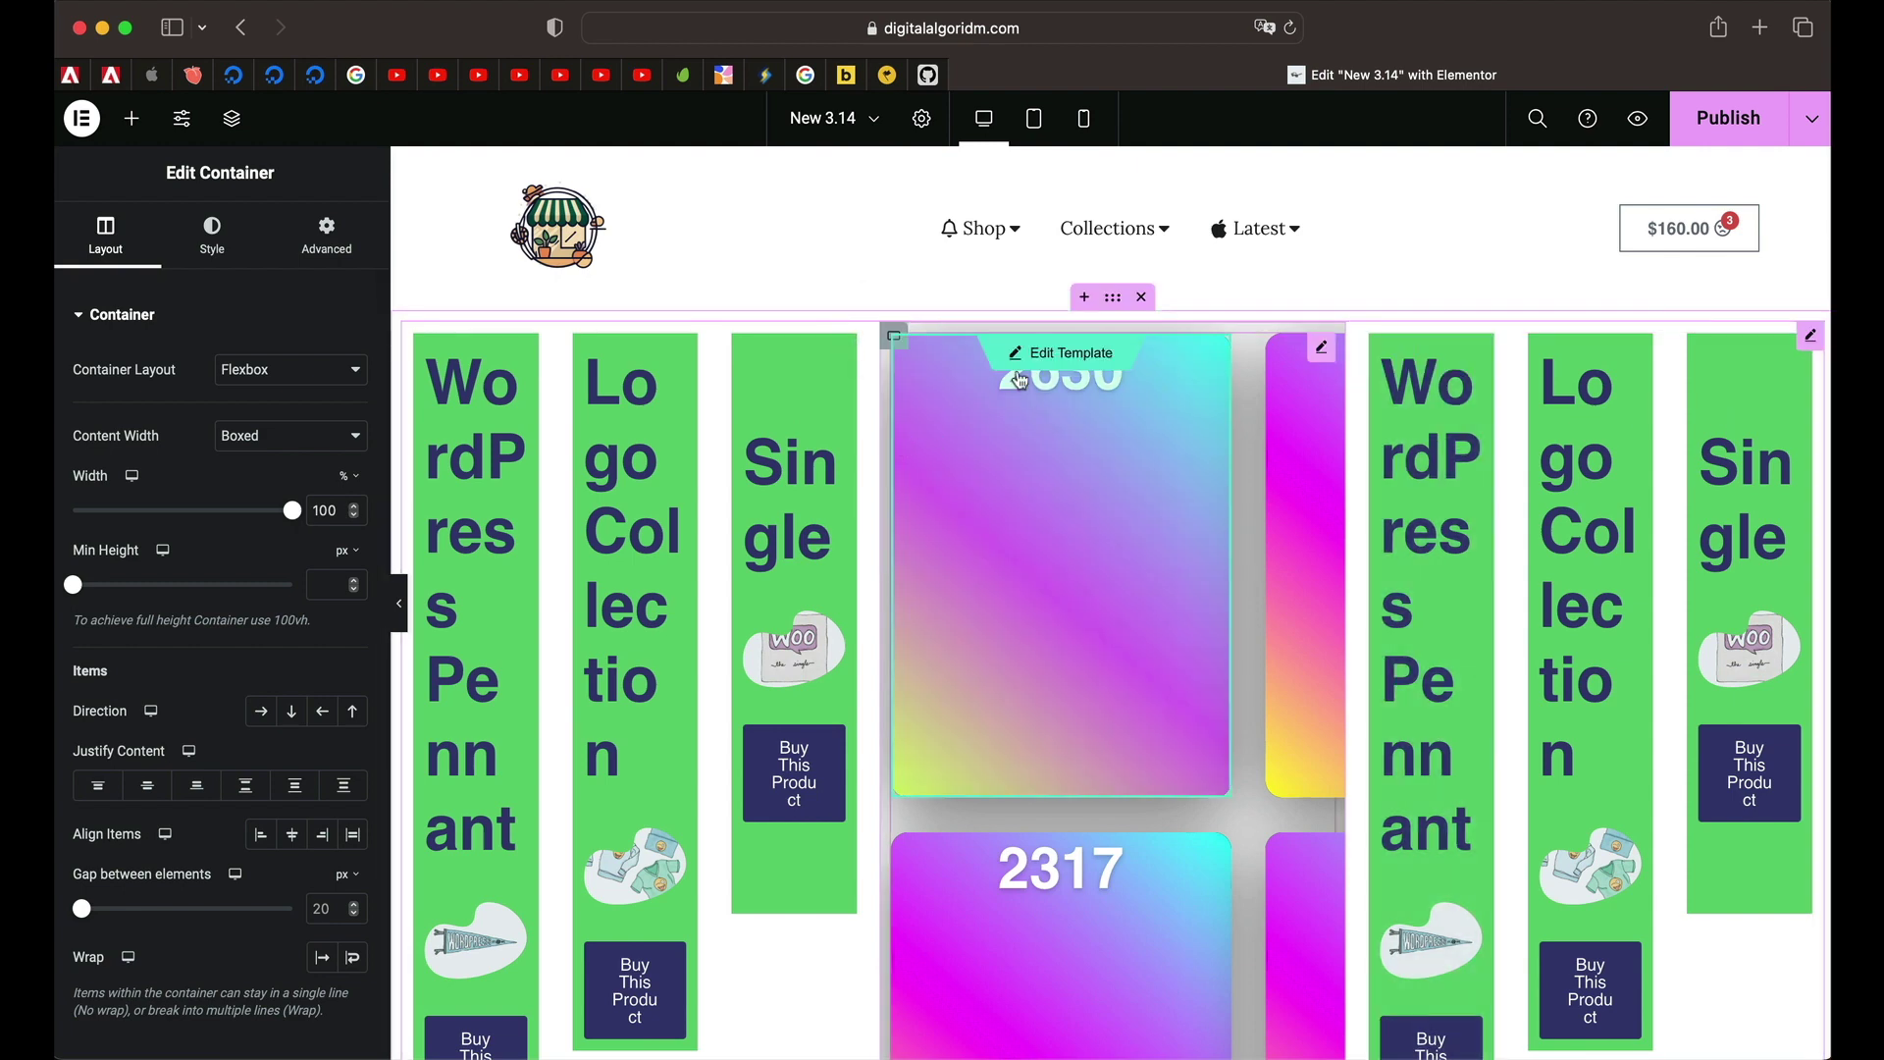
Set both the slides on display and the slides on scroll of the carousel to 1 for desktop
left_click(1808, 339)
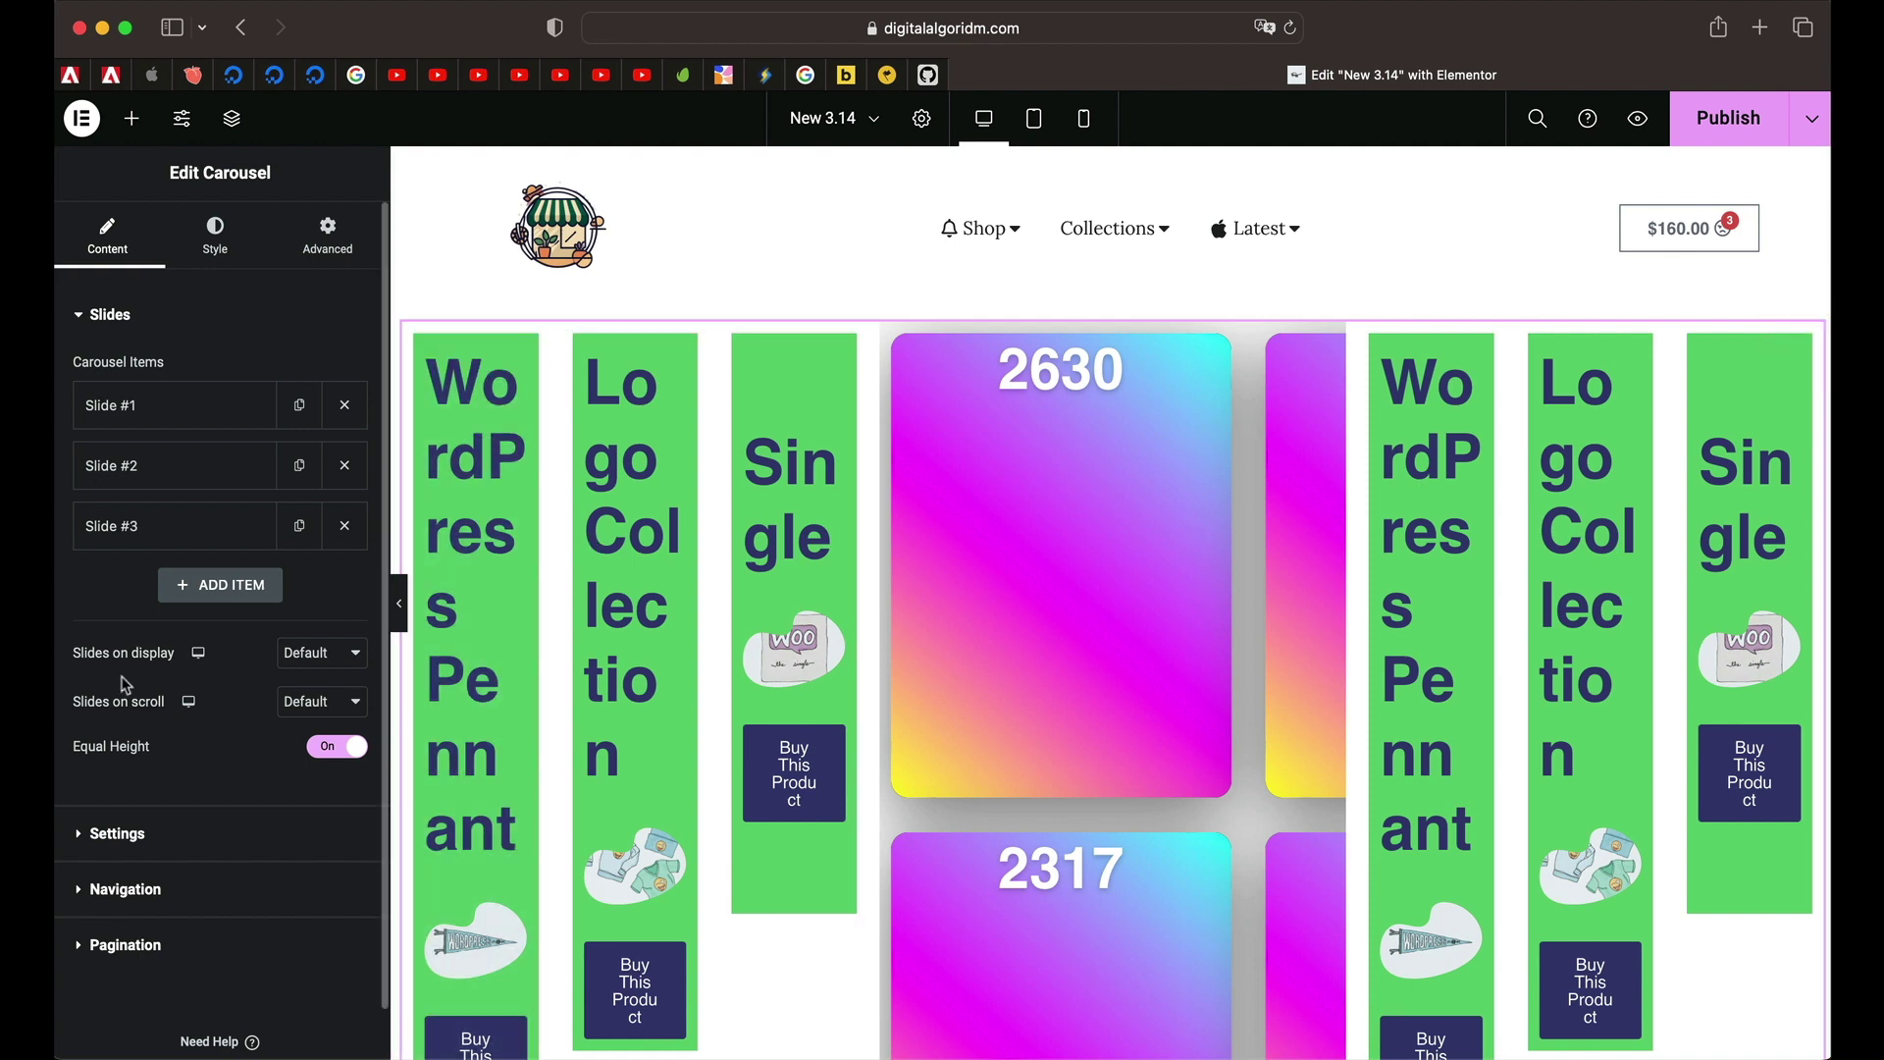
left_click(230, 119)
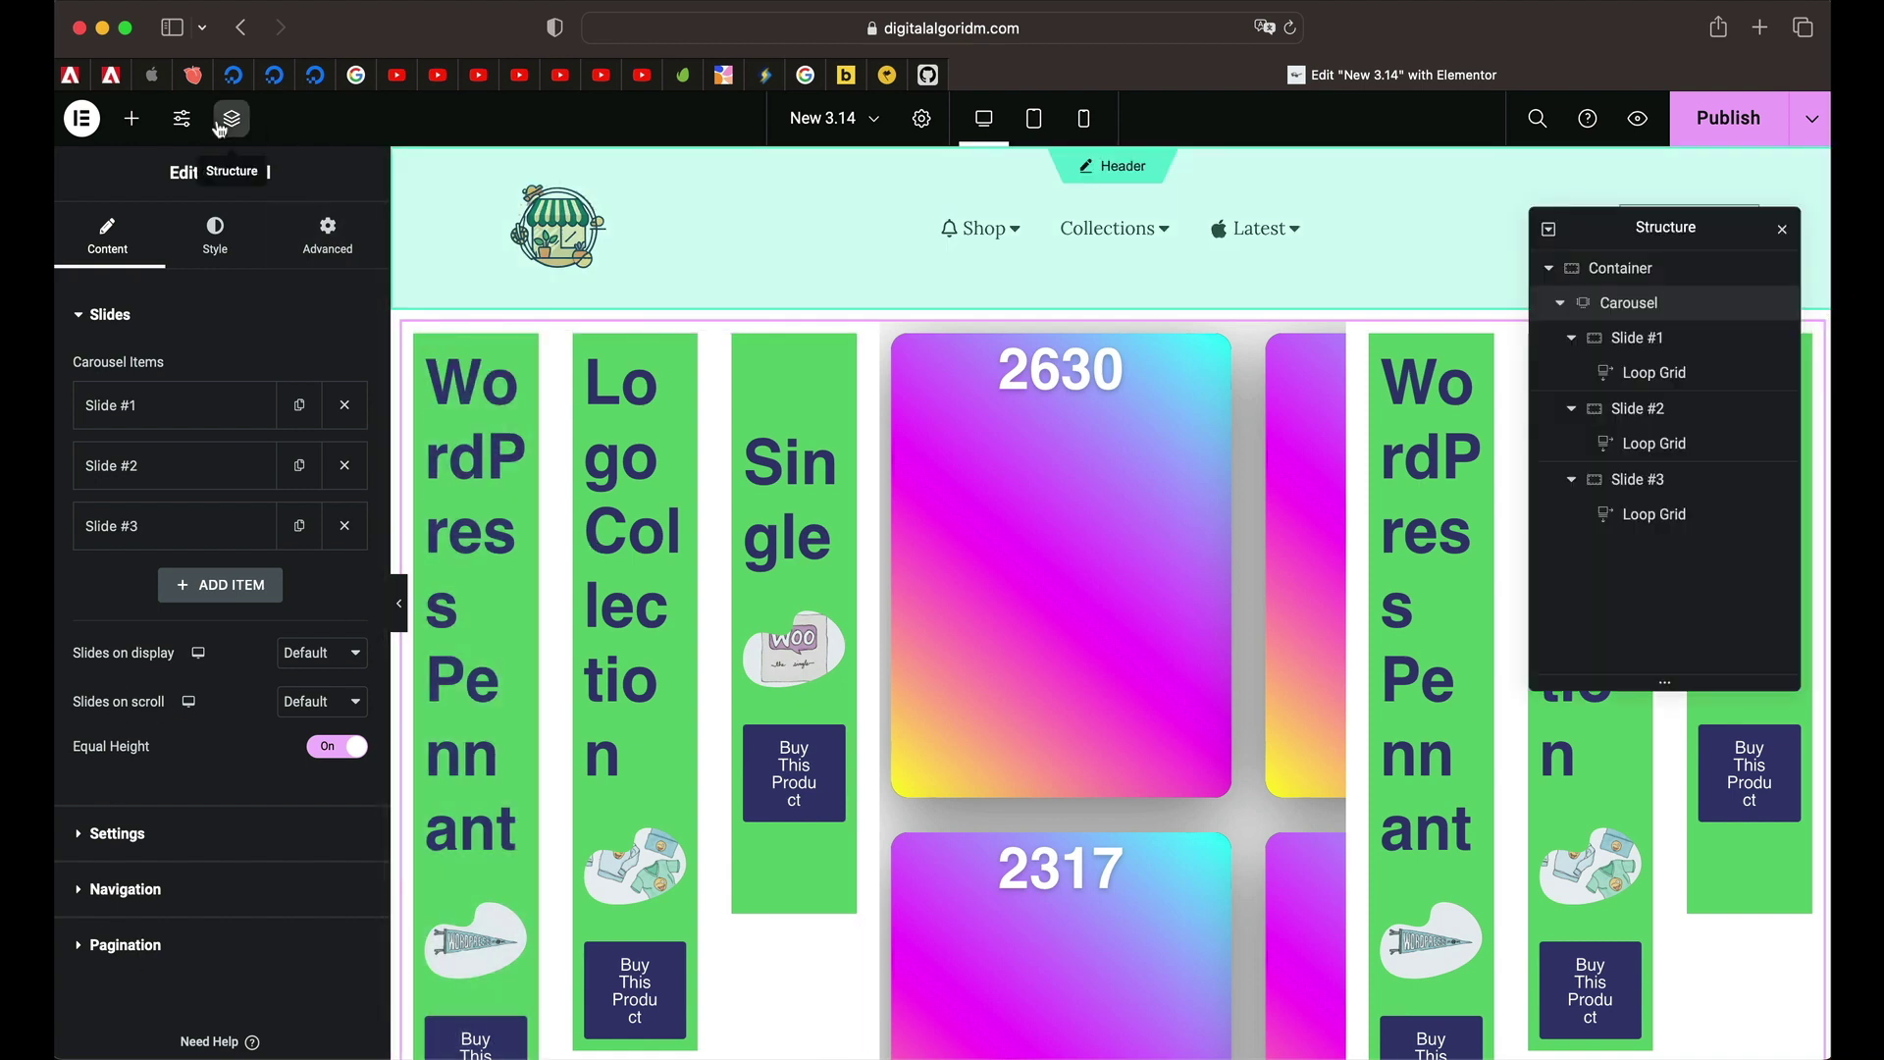
left_click(1621, 304)
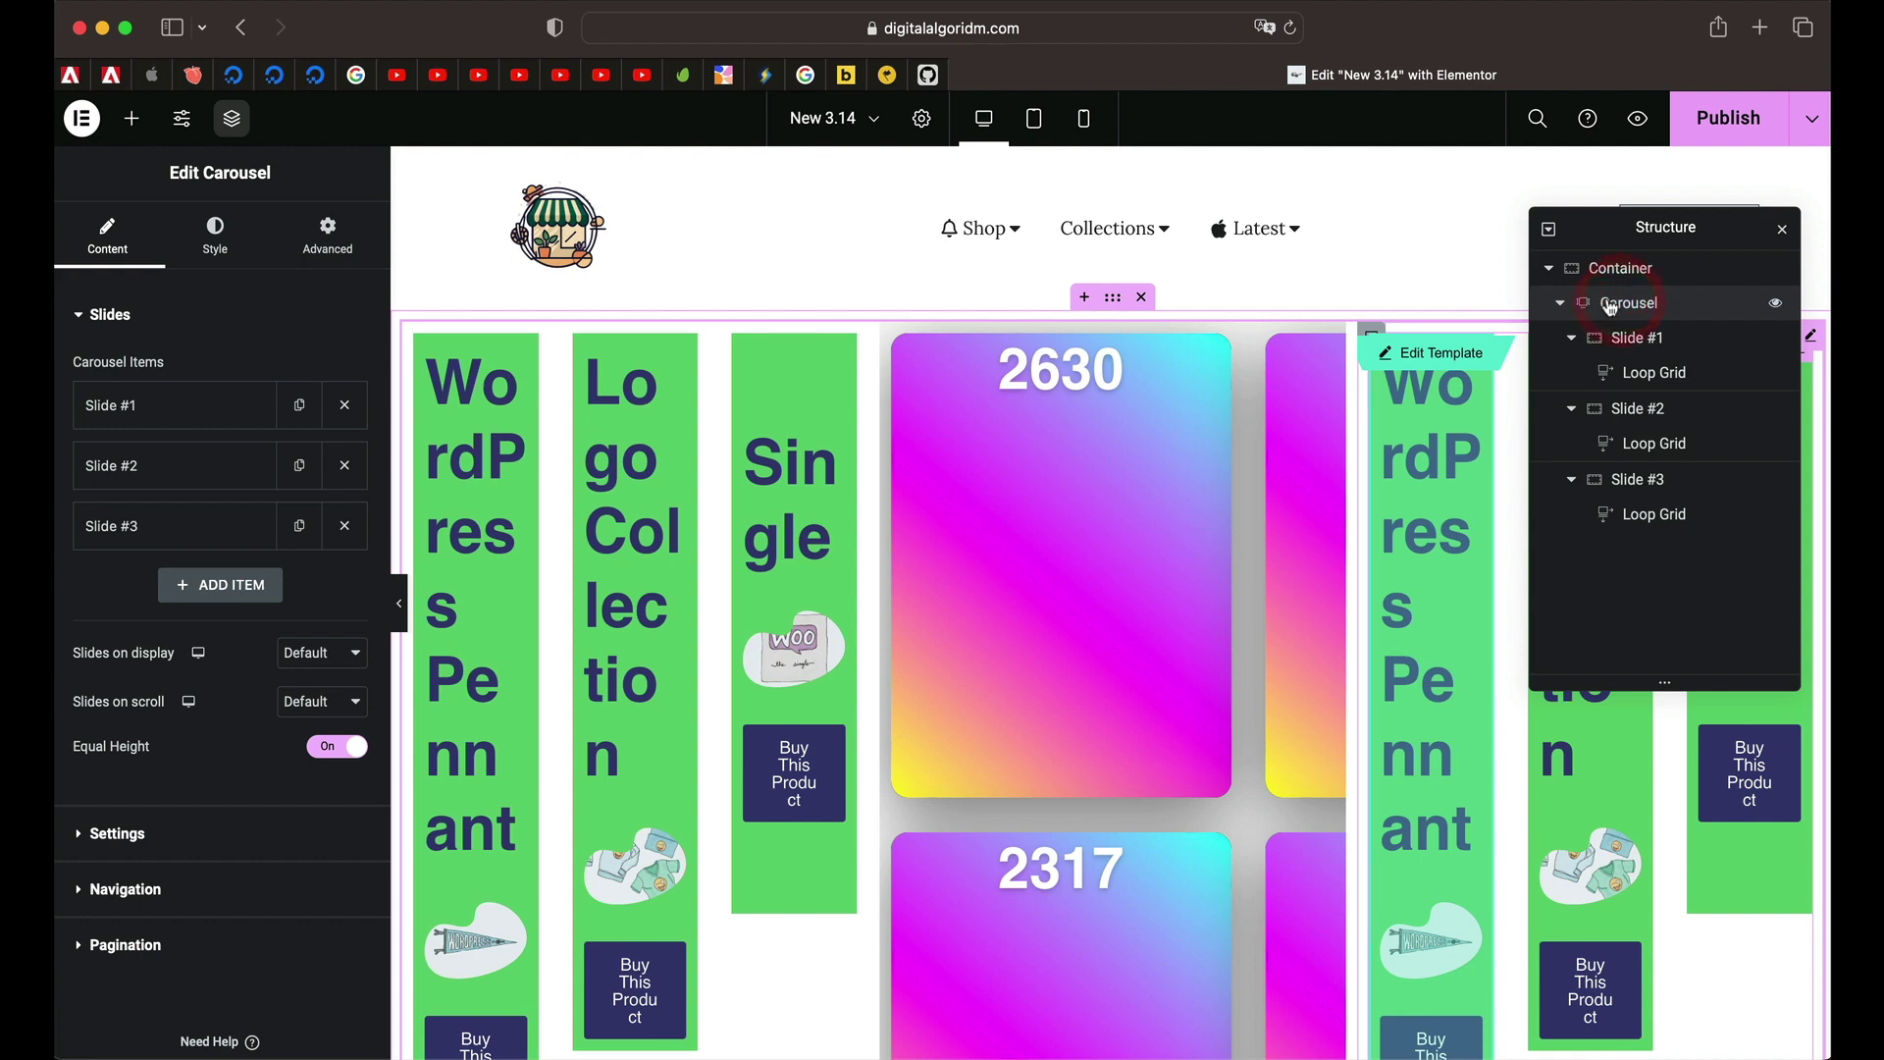
left_click(1781, 232)
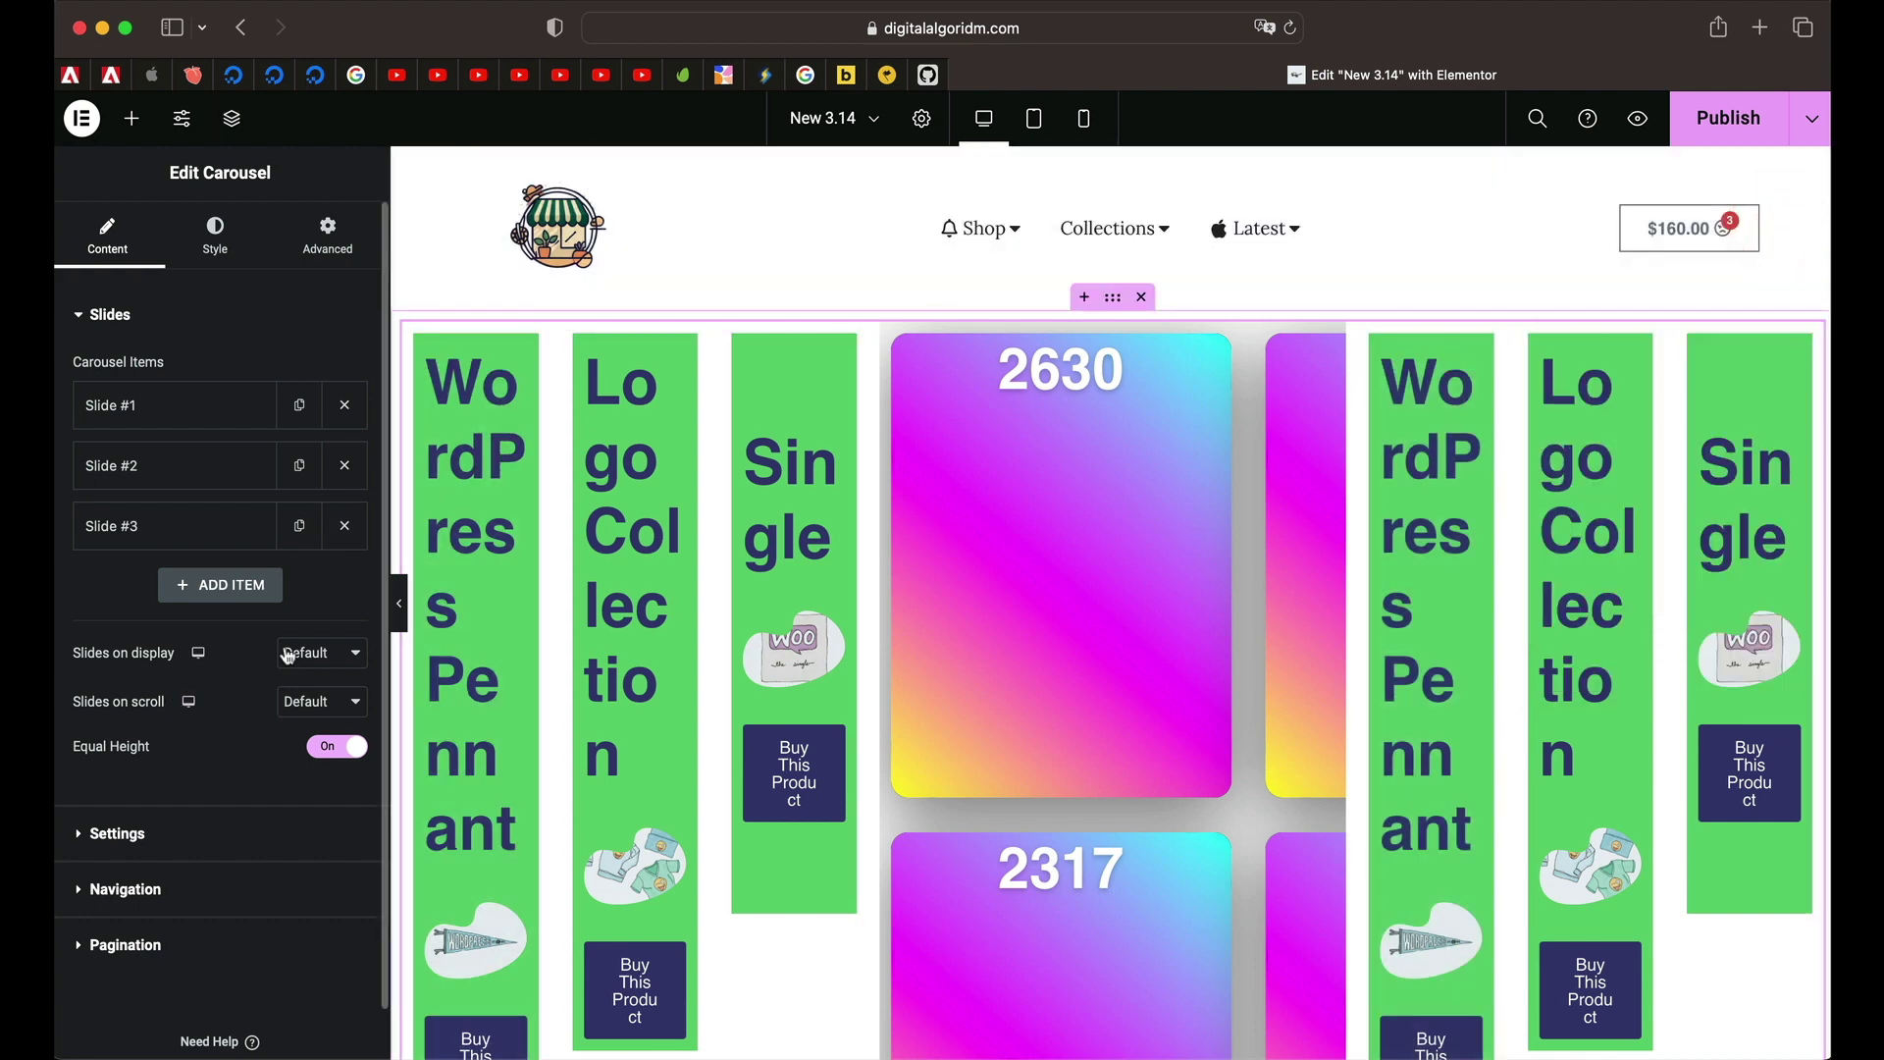
left_click(297, 651)
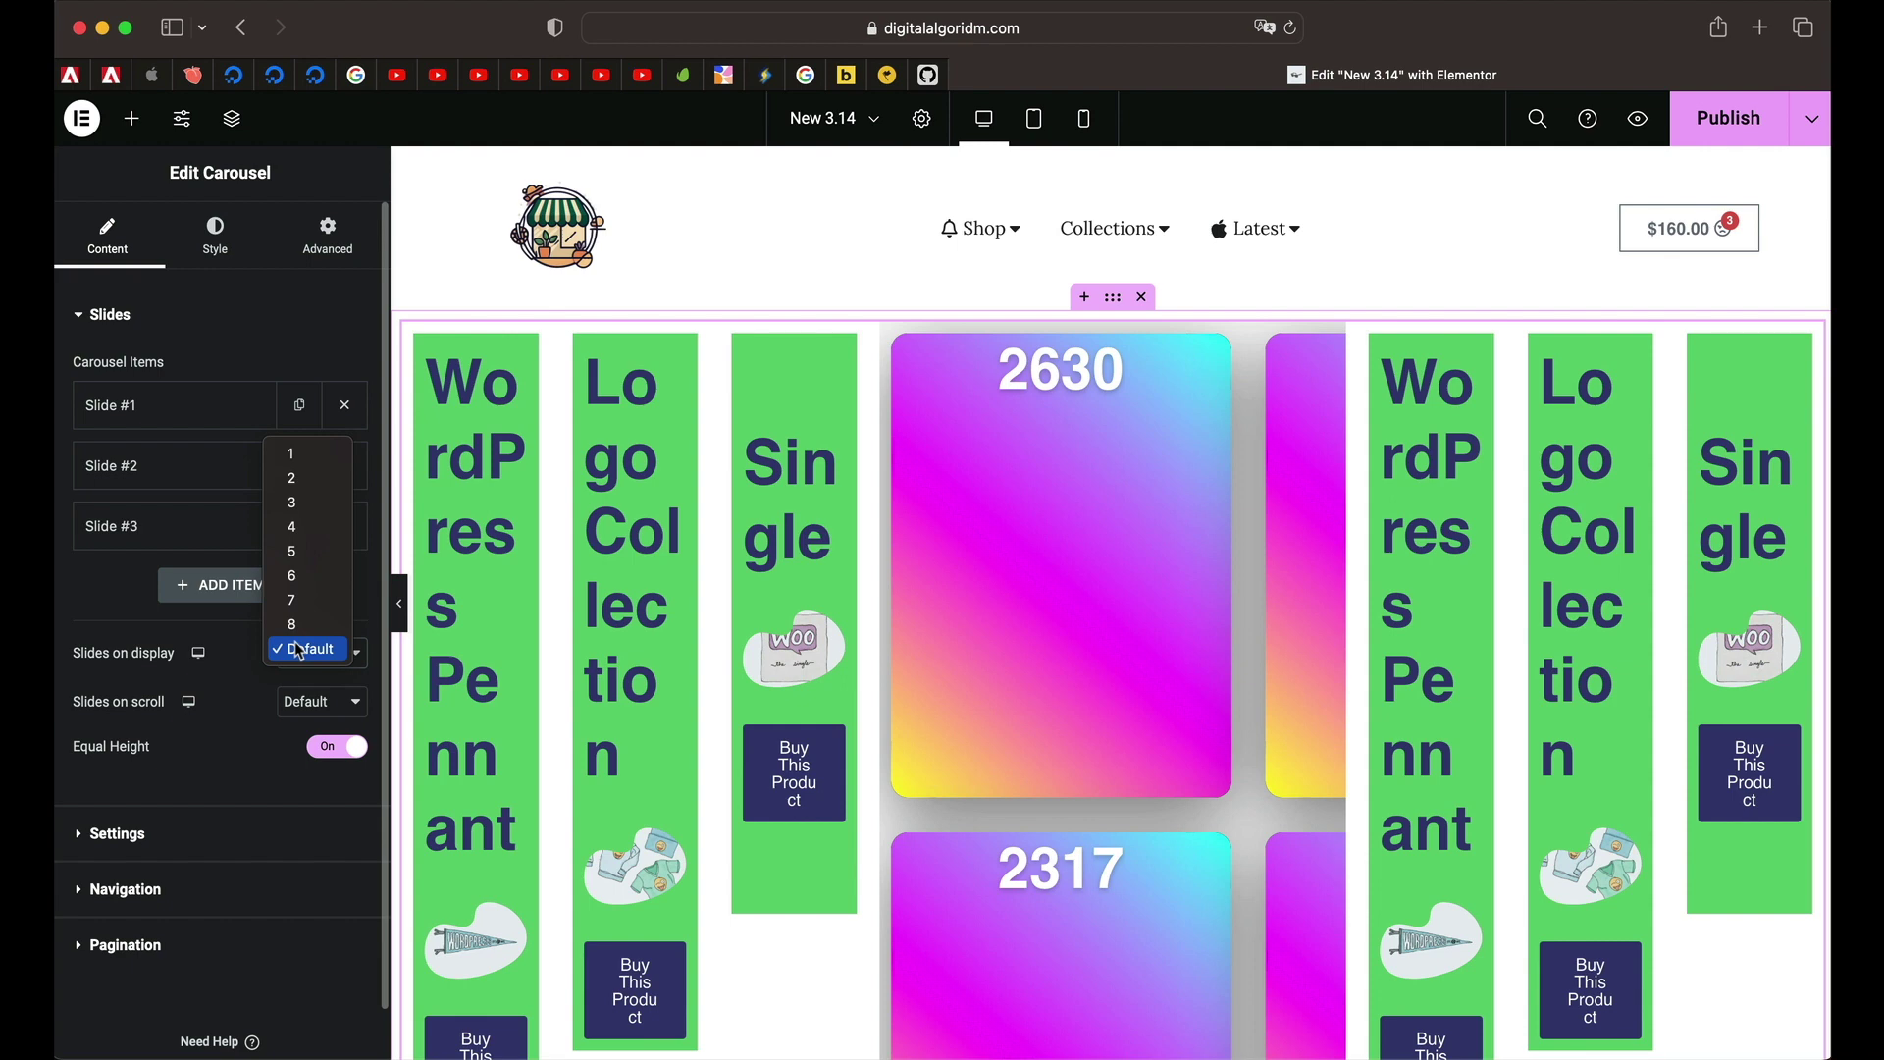
left_click(331, 465)
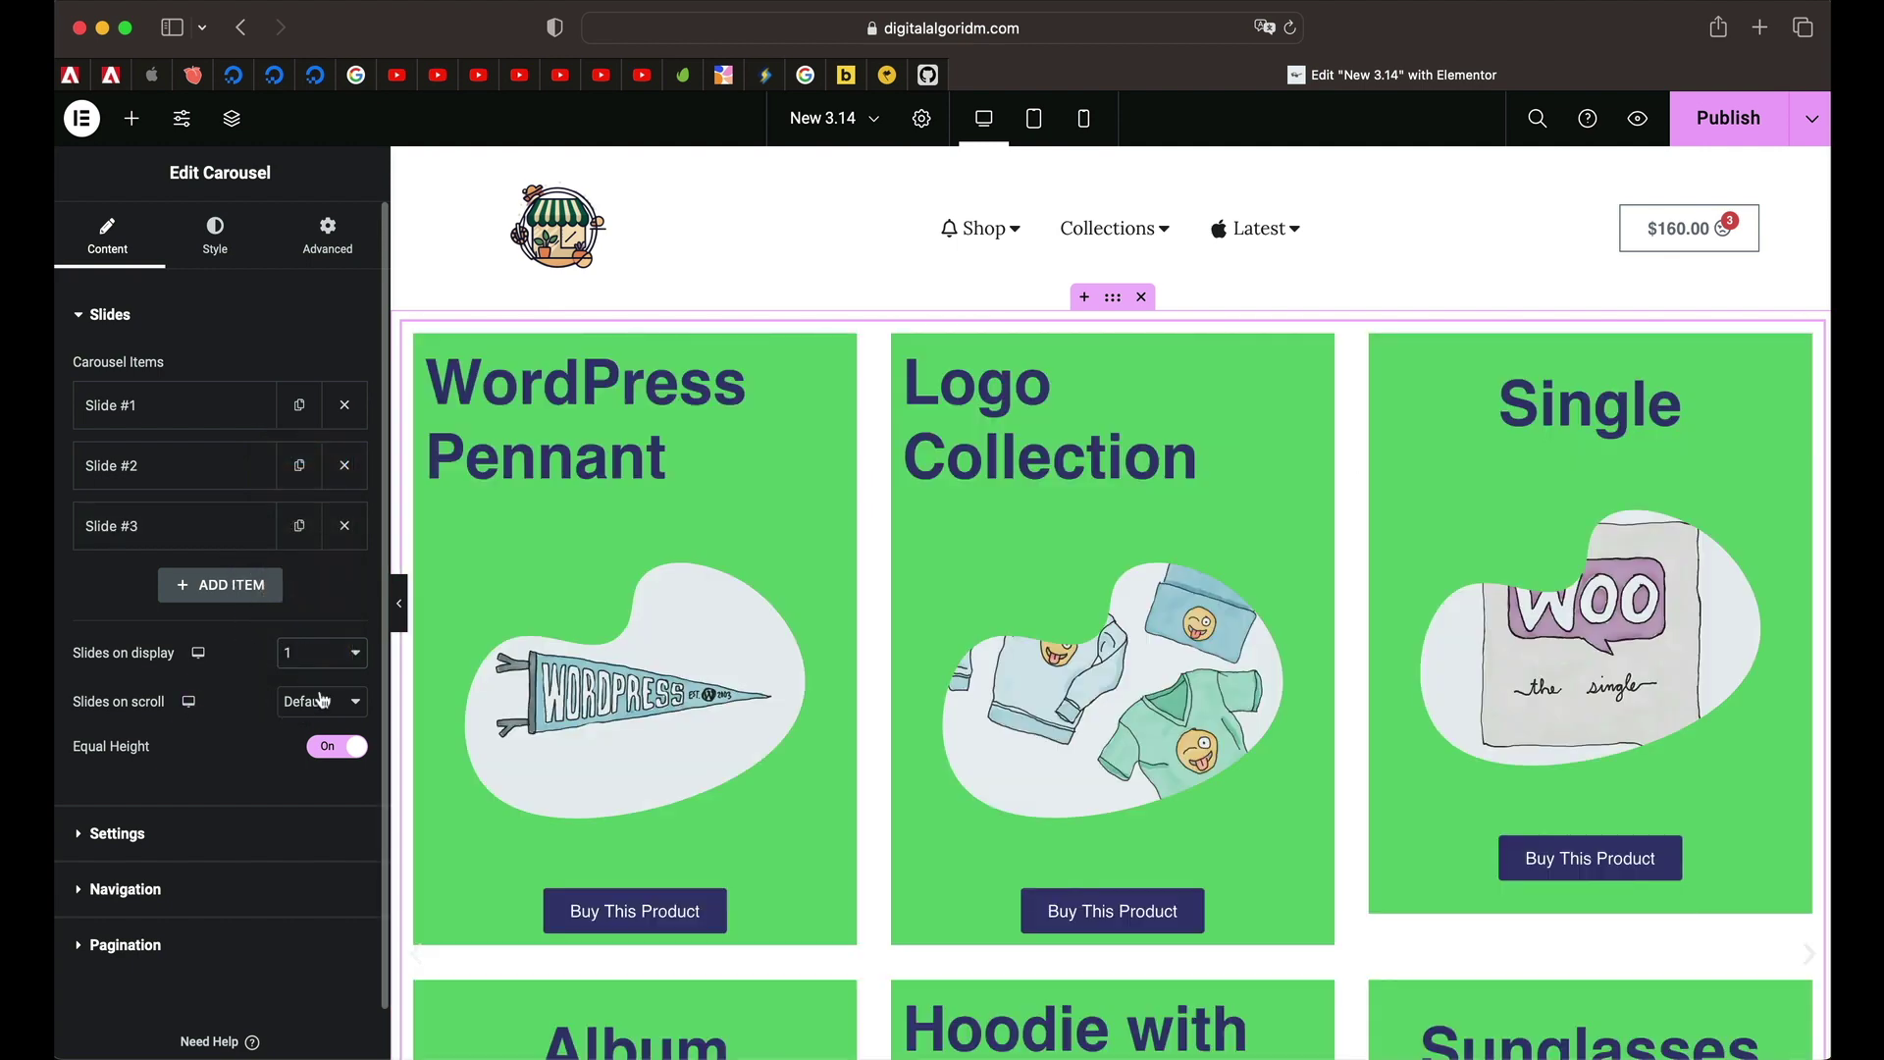
left_click(323, 699)
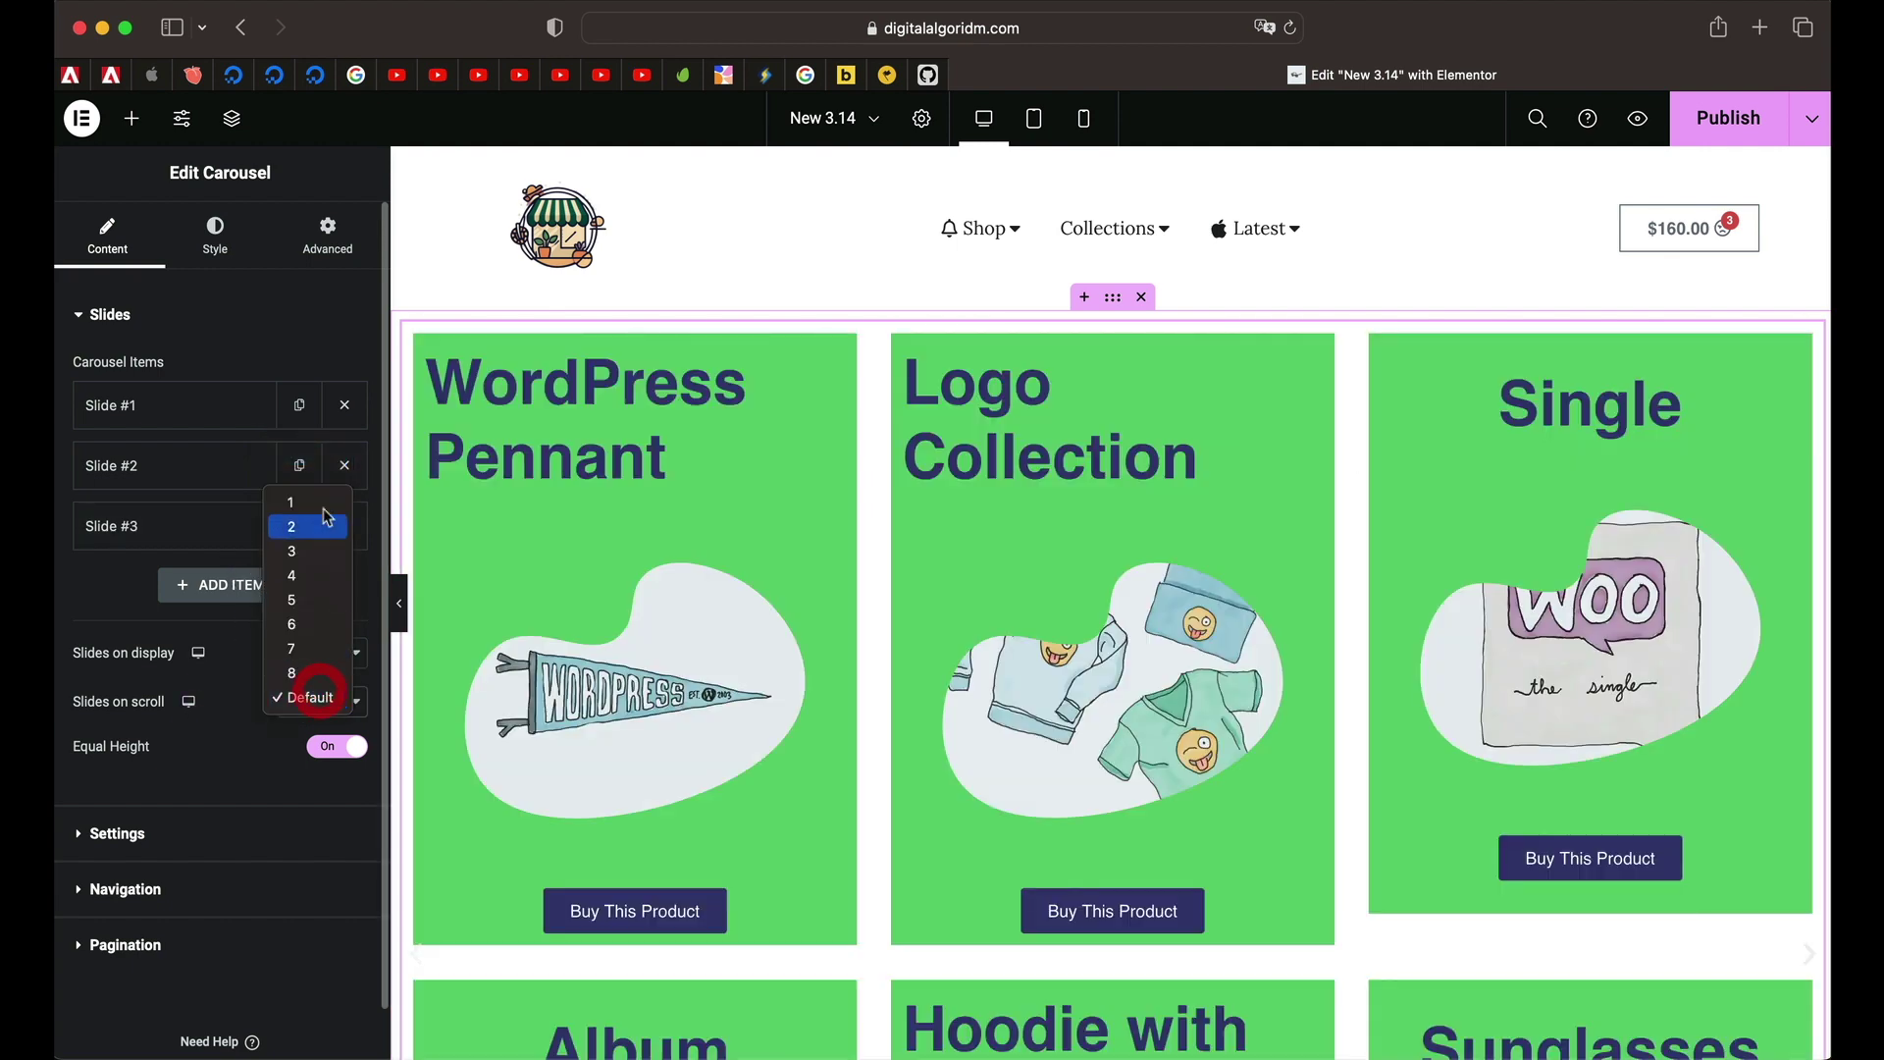
left_click(309, 481)
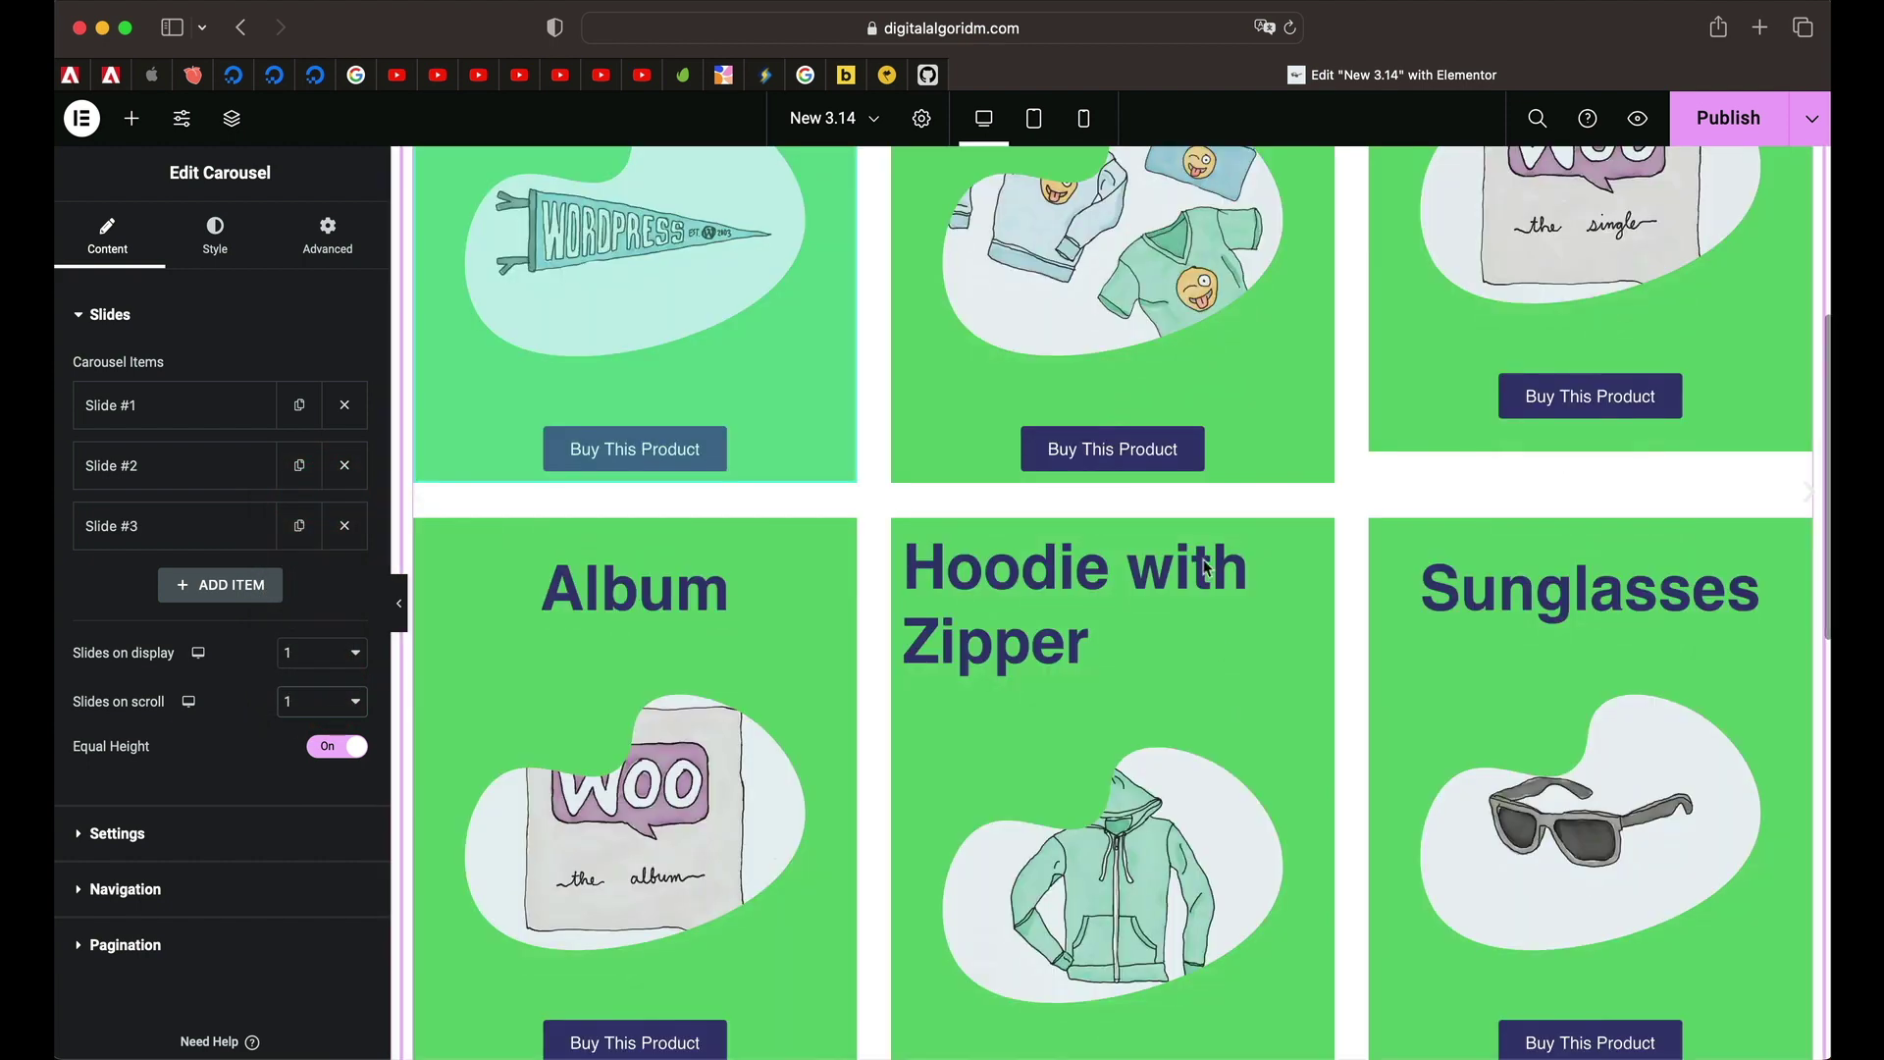
Advance the carousel to its second slide and delete the loop grid inside it
scroll(1111, 547, "down", 3)
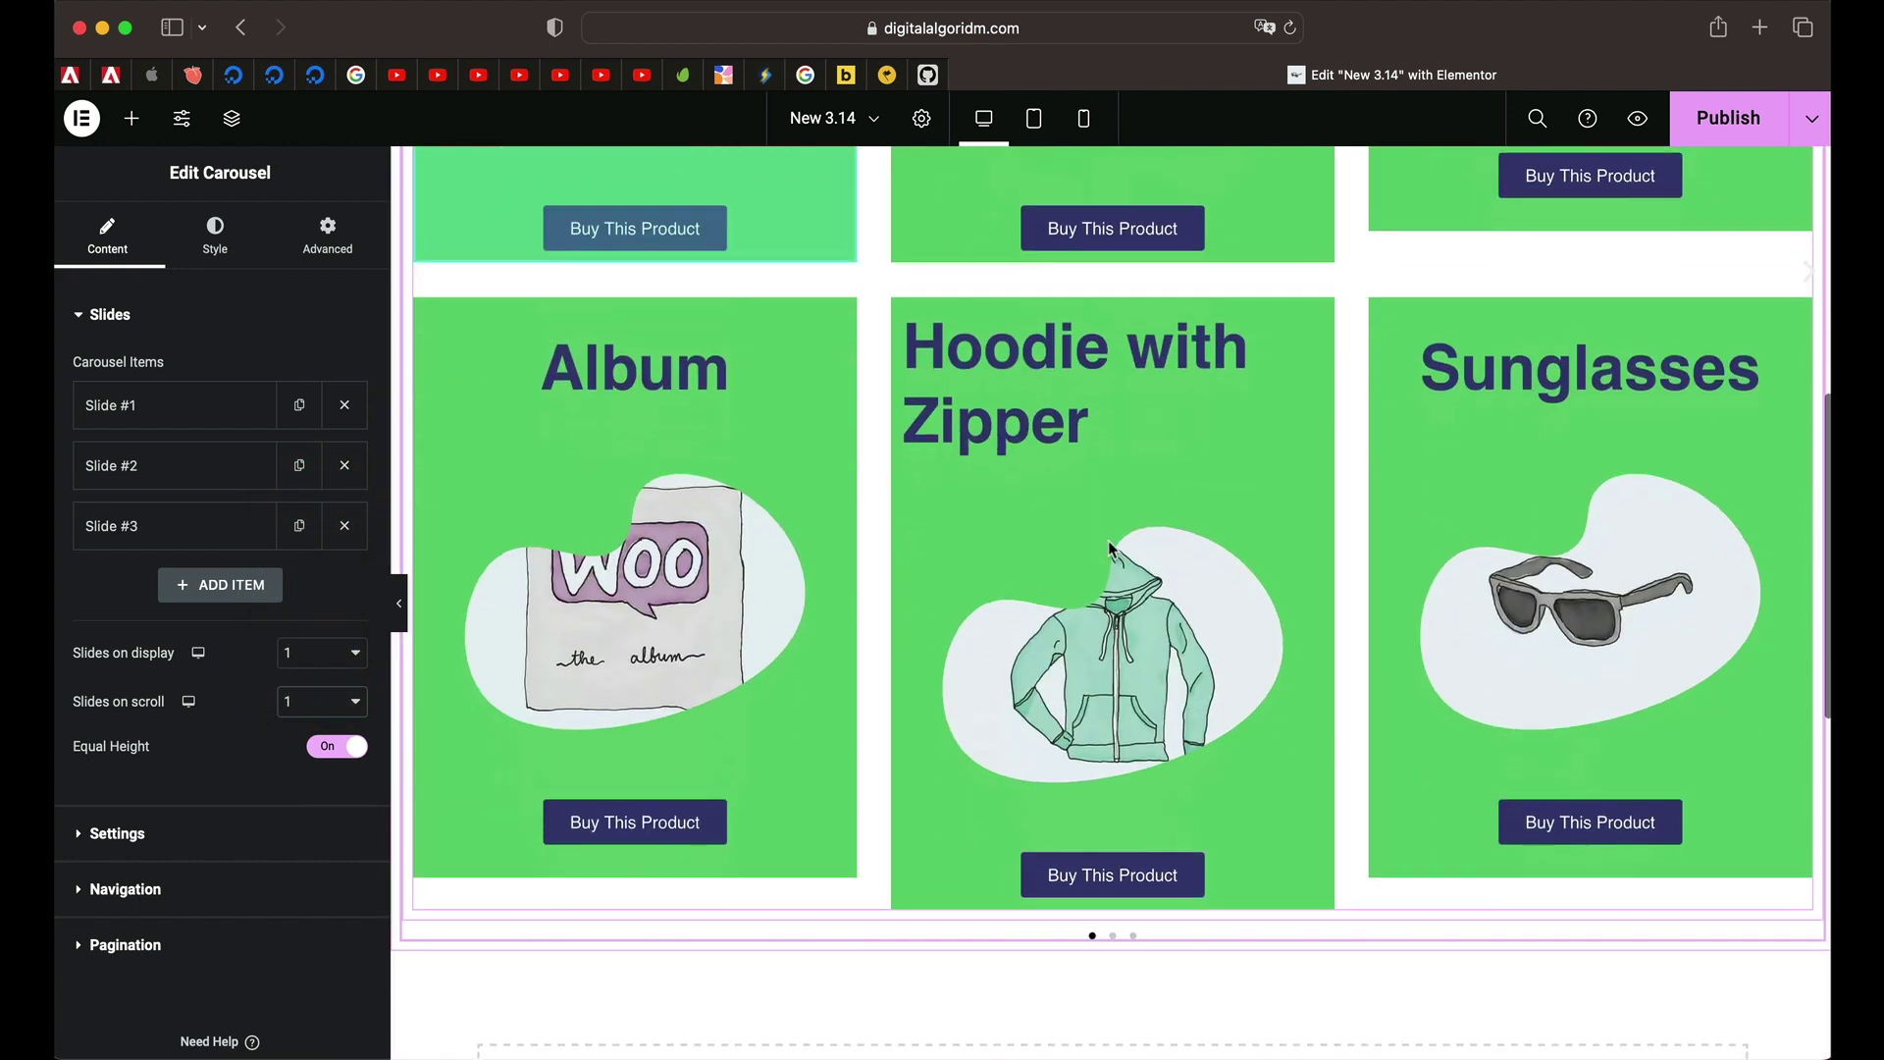
scroll(913, 545, "up", 5)
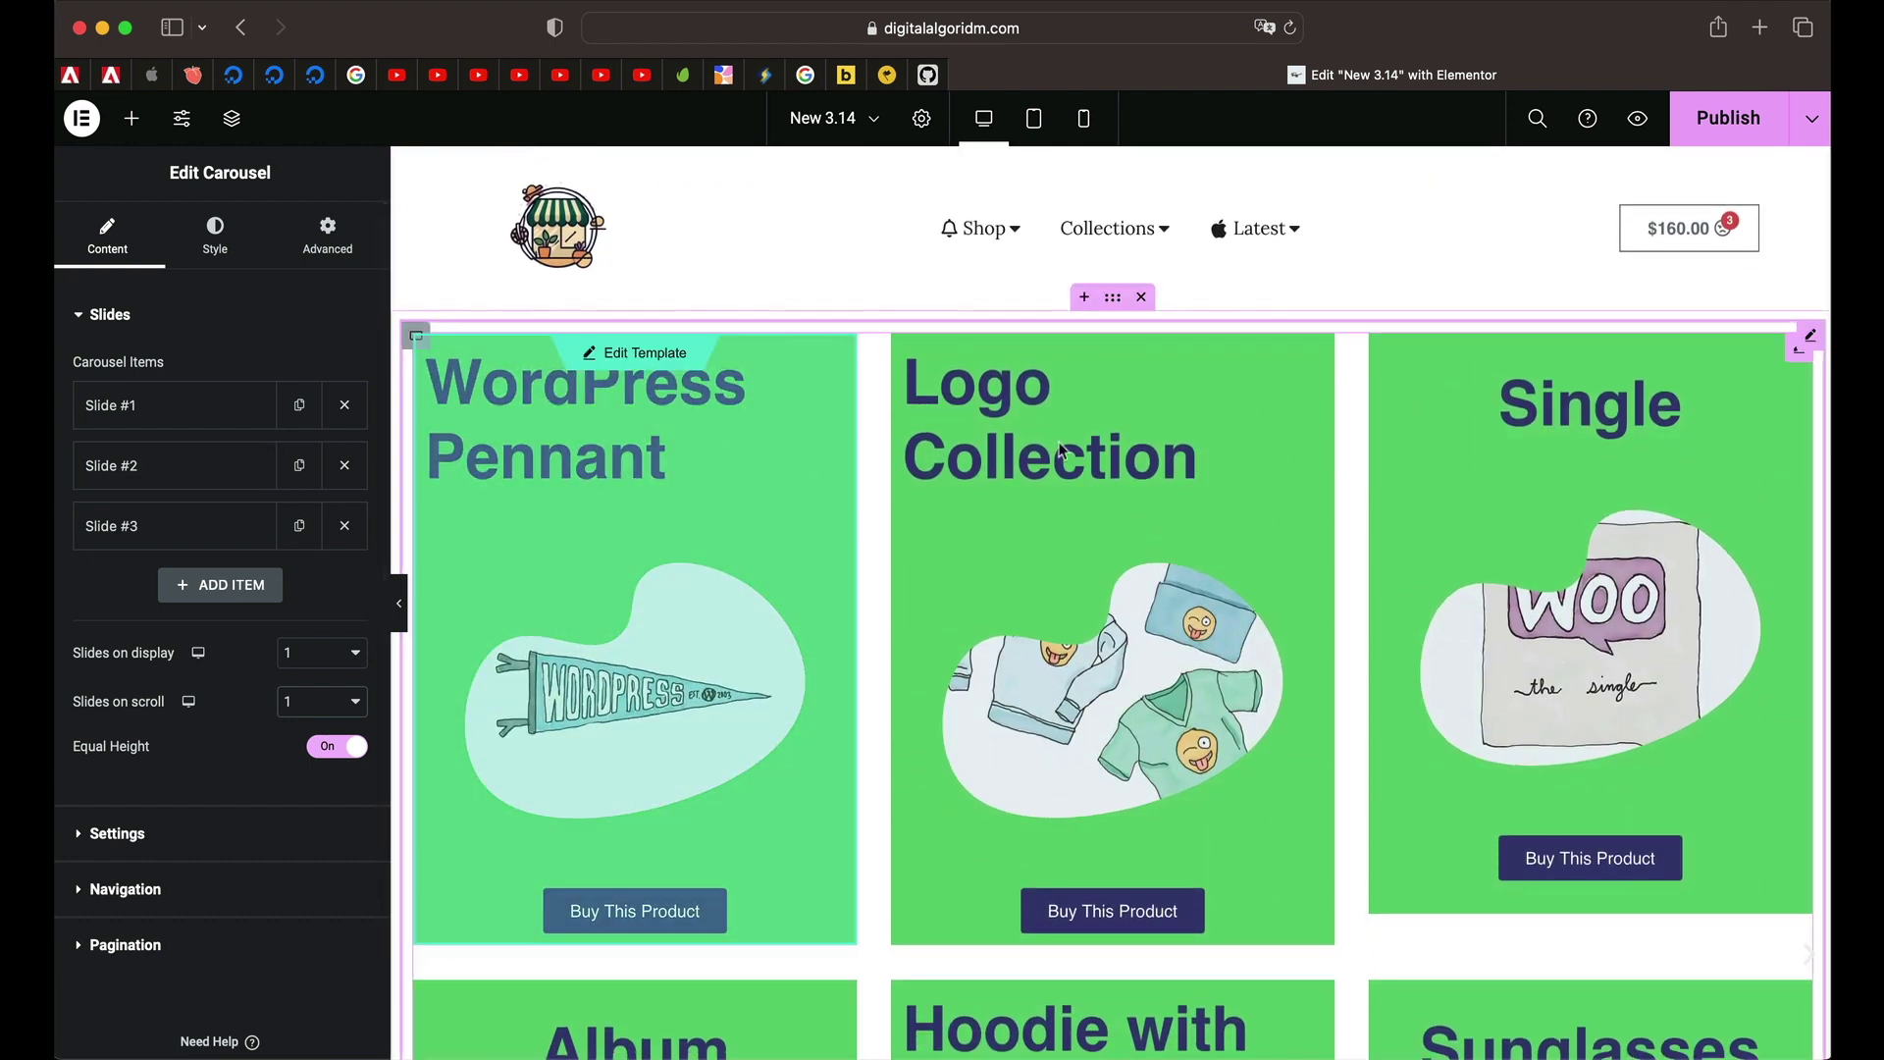
scroll(1746, 775, "down", 3)
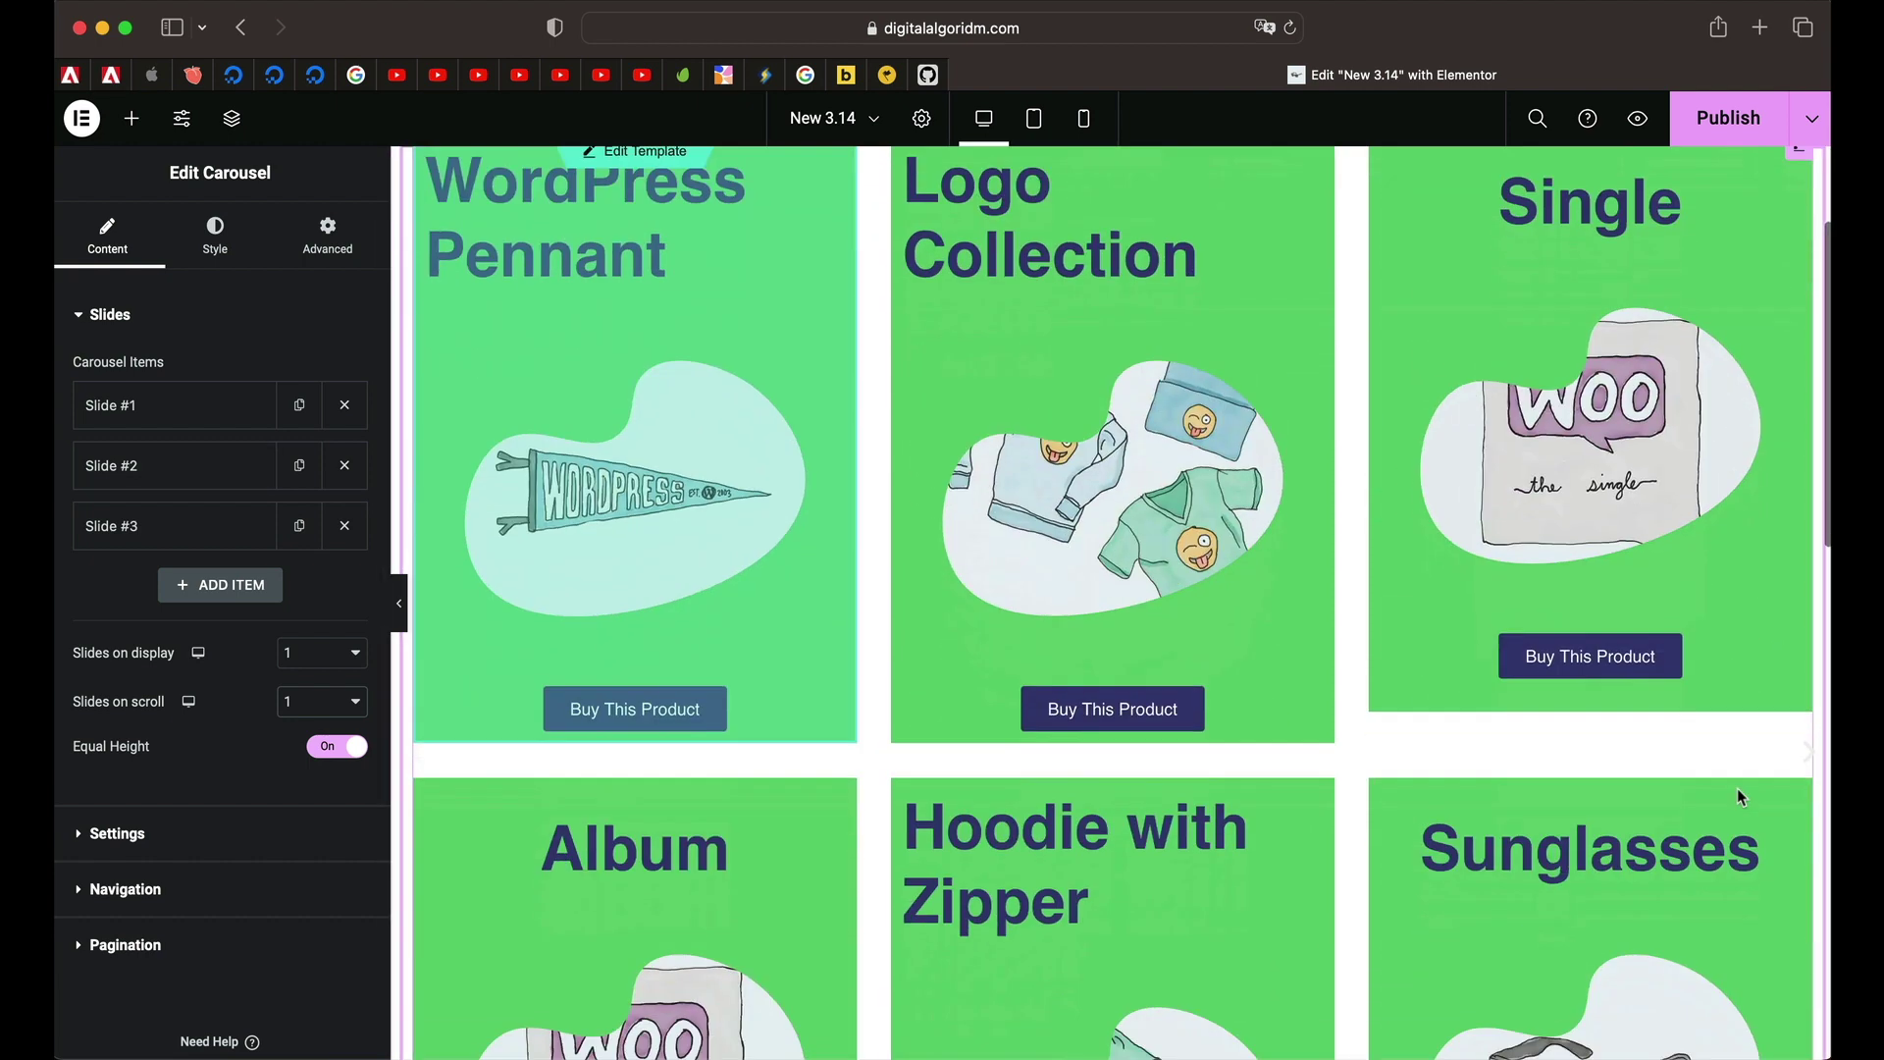
left_click(1803, 748)
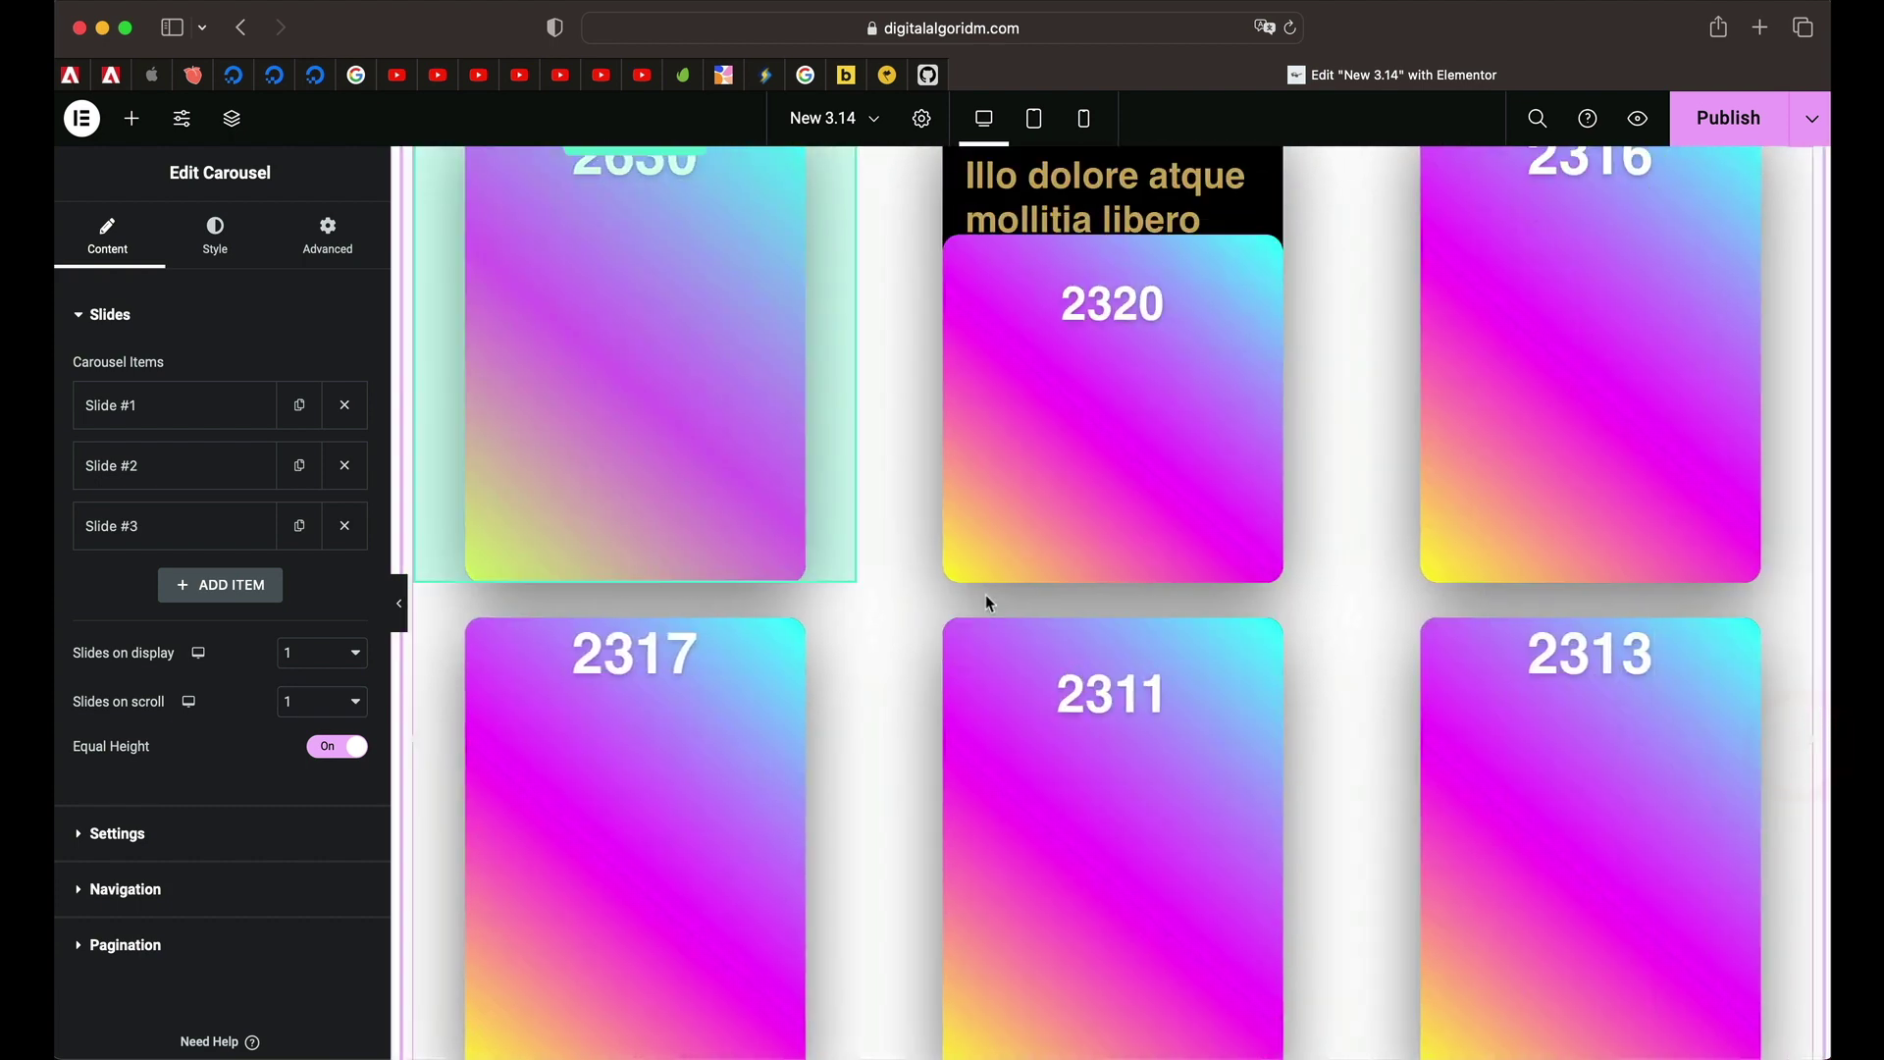
scroll(876, 544, "up", 3)
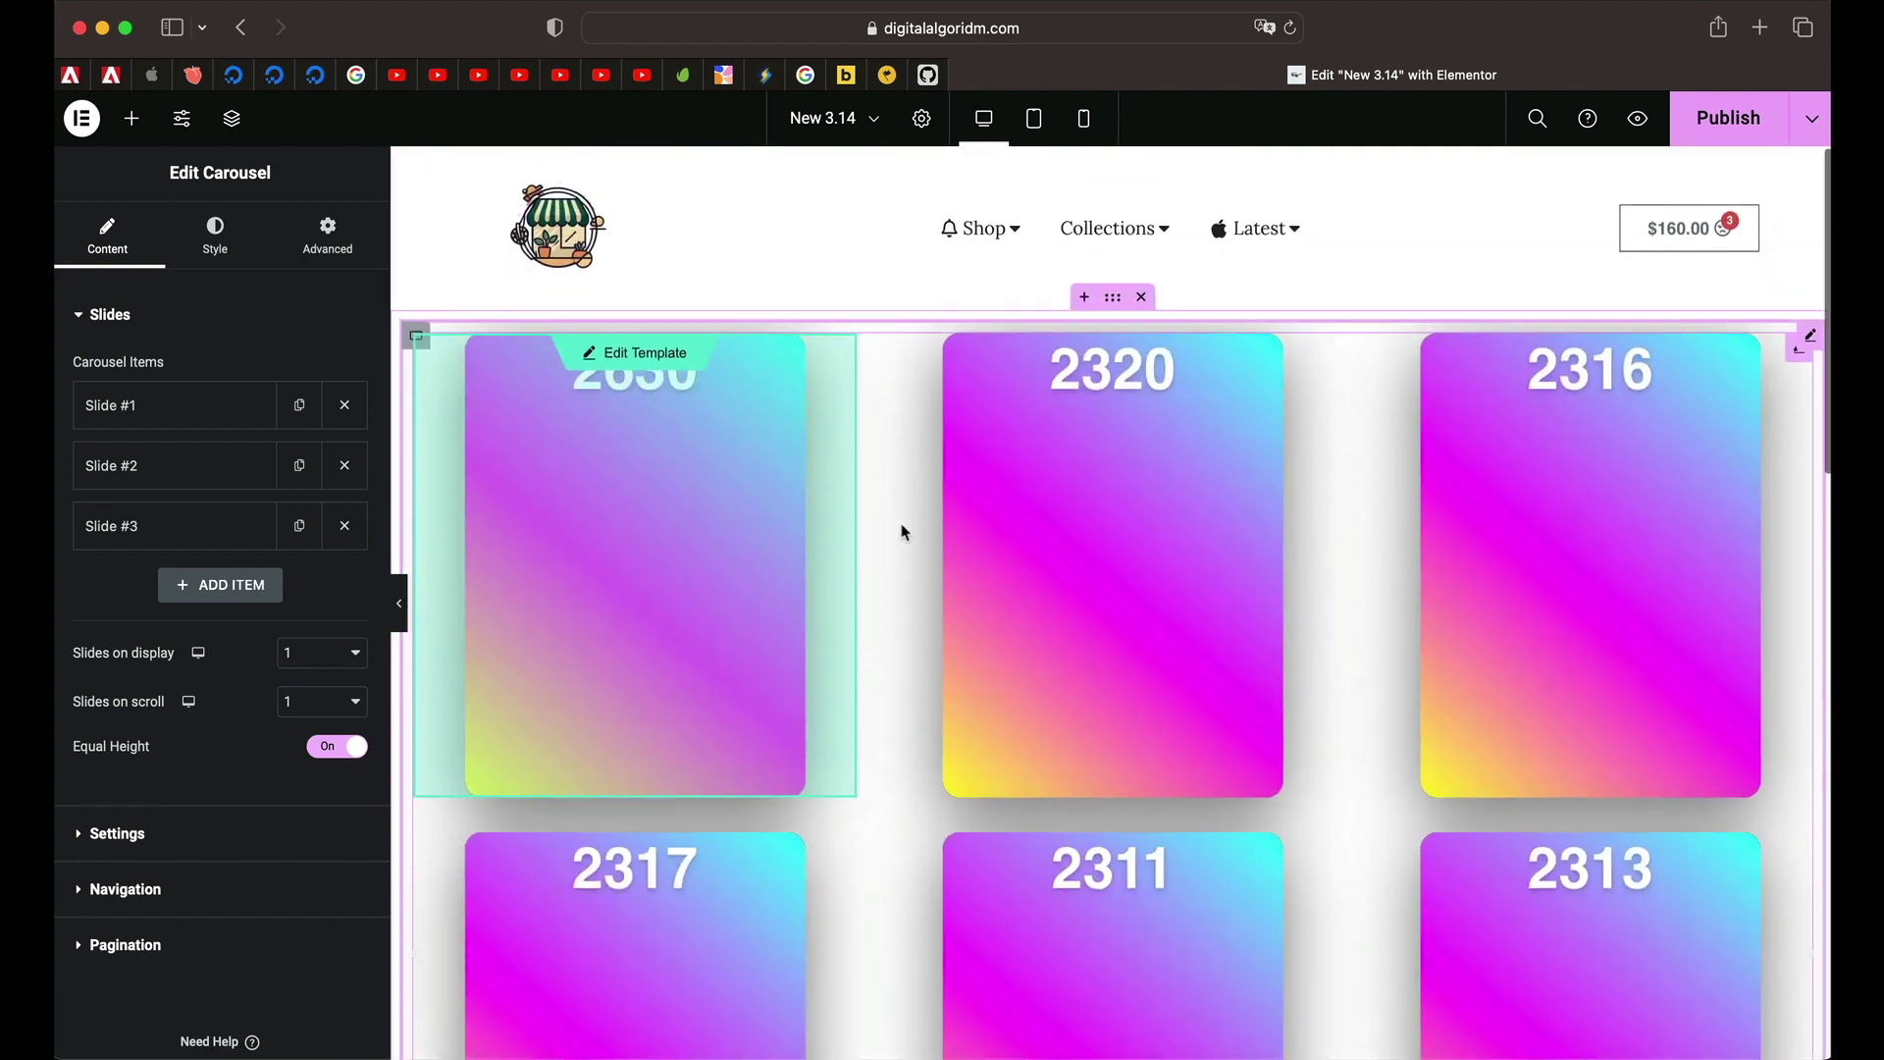
right_click(903, 531)
left_click(948, 976)
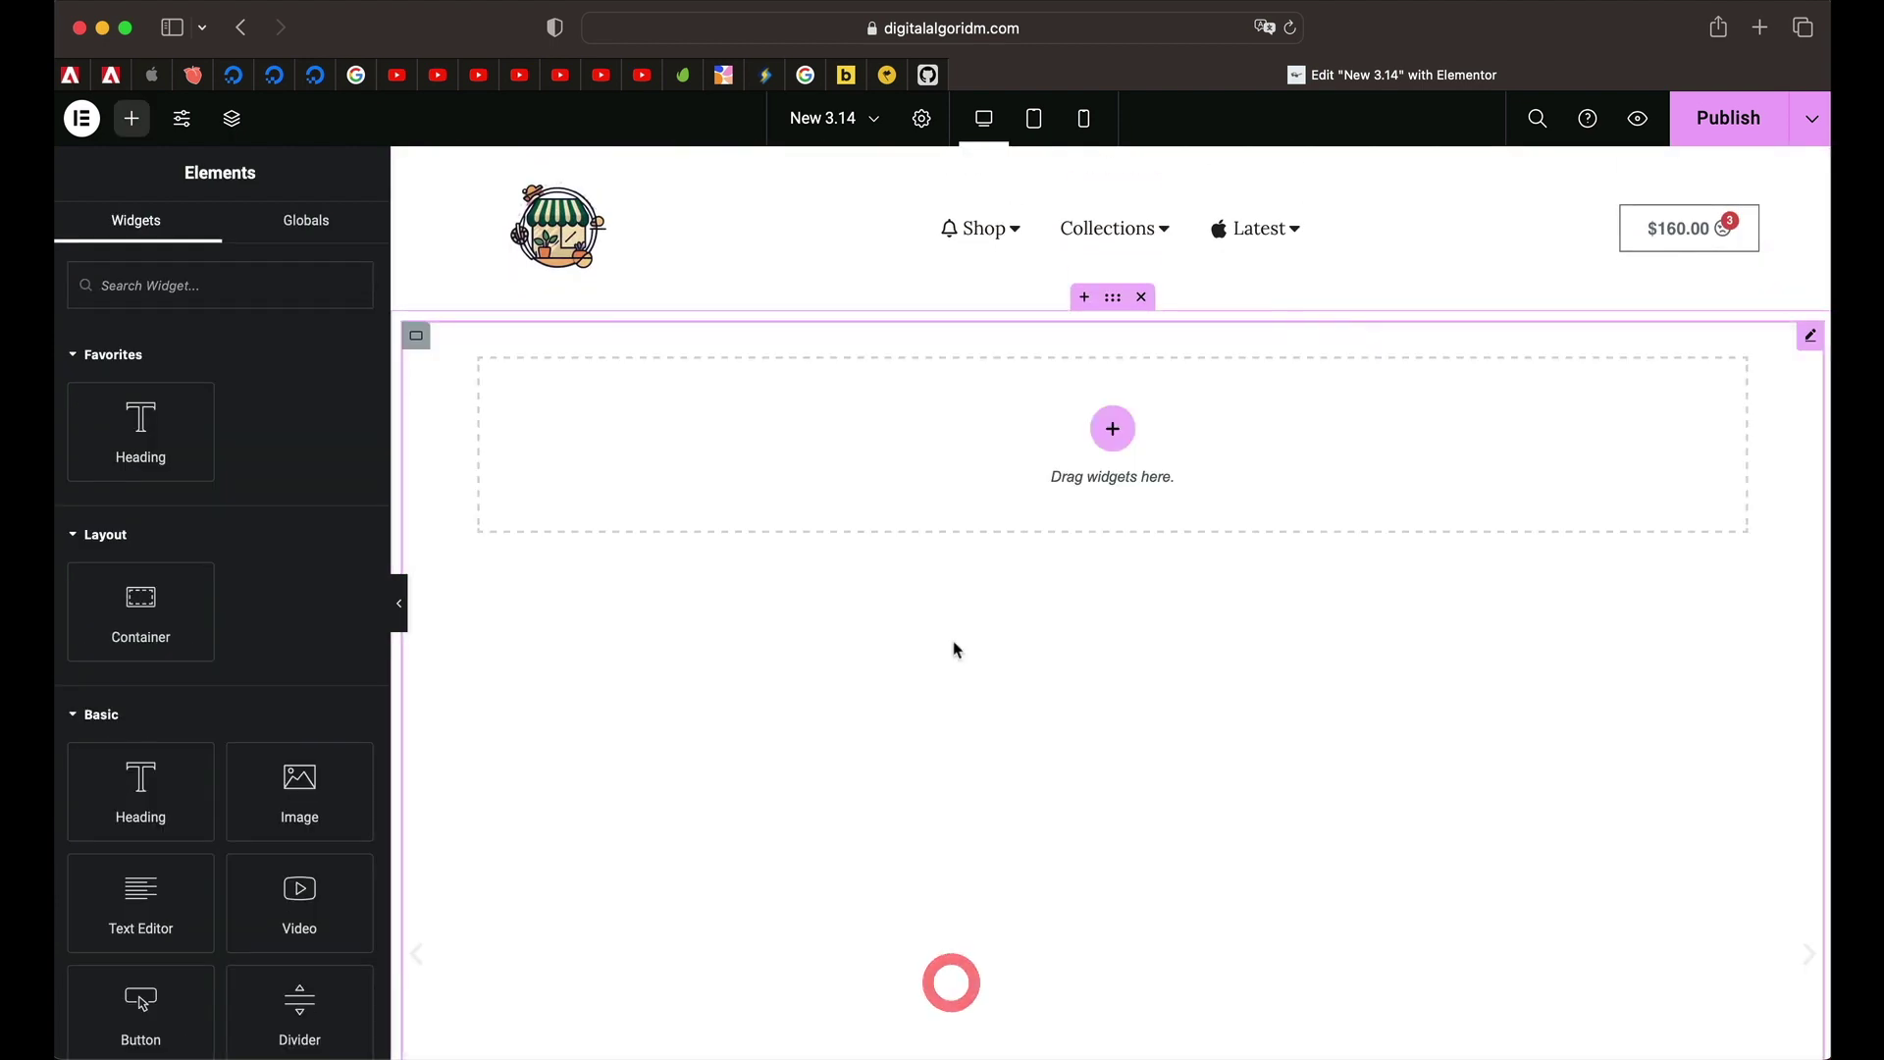
Add an Image widget to the empty second slide and assign the red Elementor 3.13 picture from the media library
left_click(956, 413)
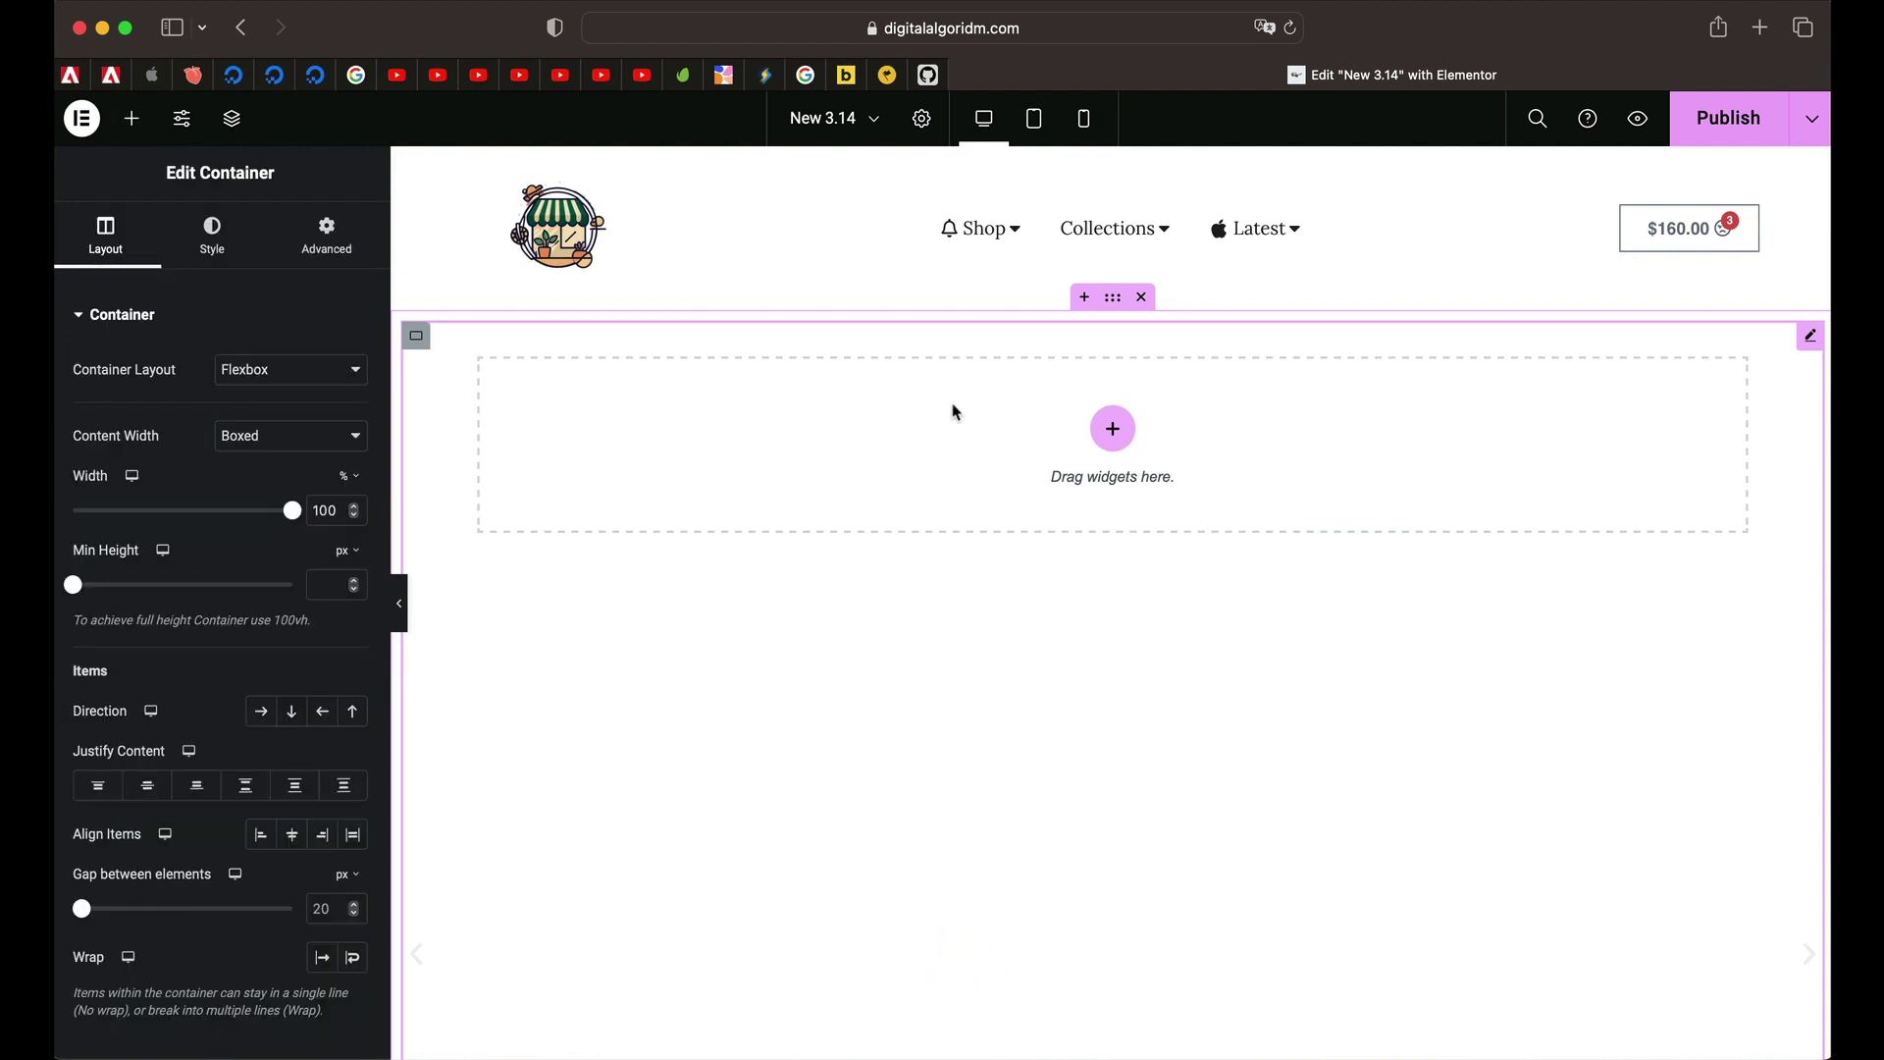
left_click(132, 118)
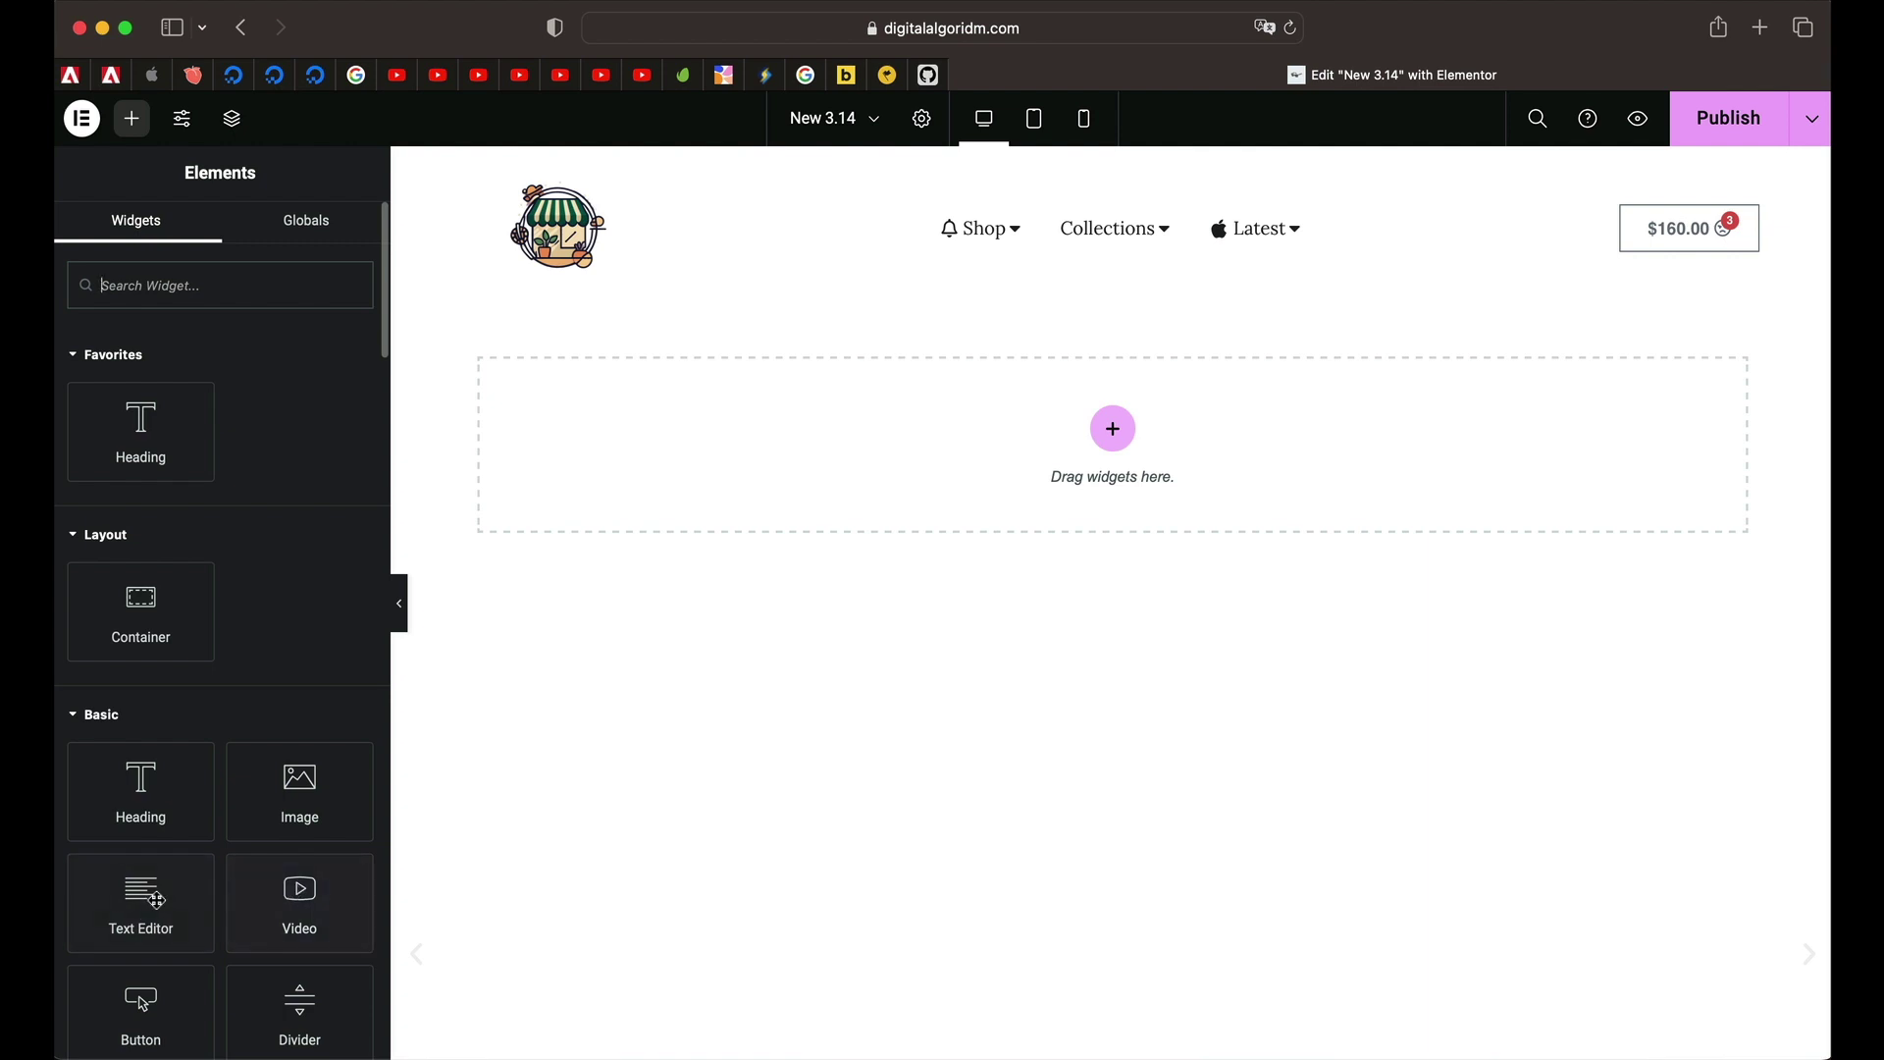
left_click_drag(314, 804, 1041, 441)
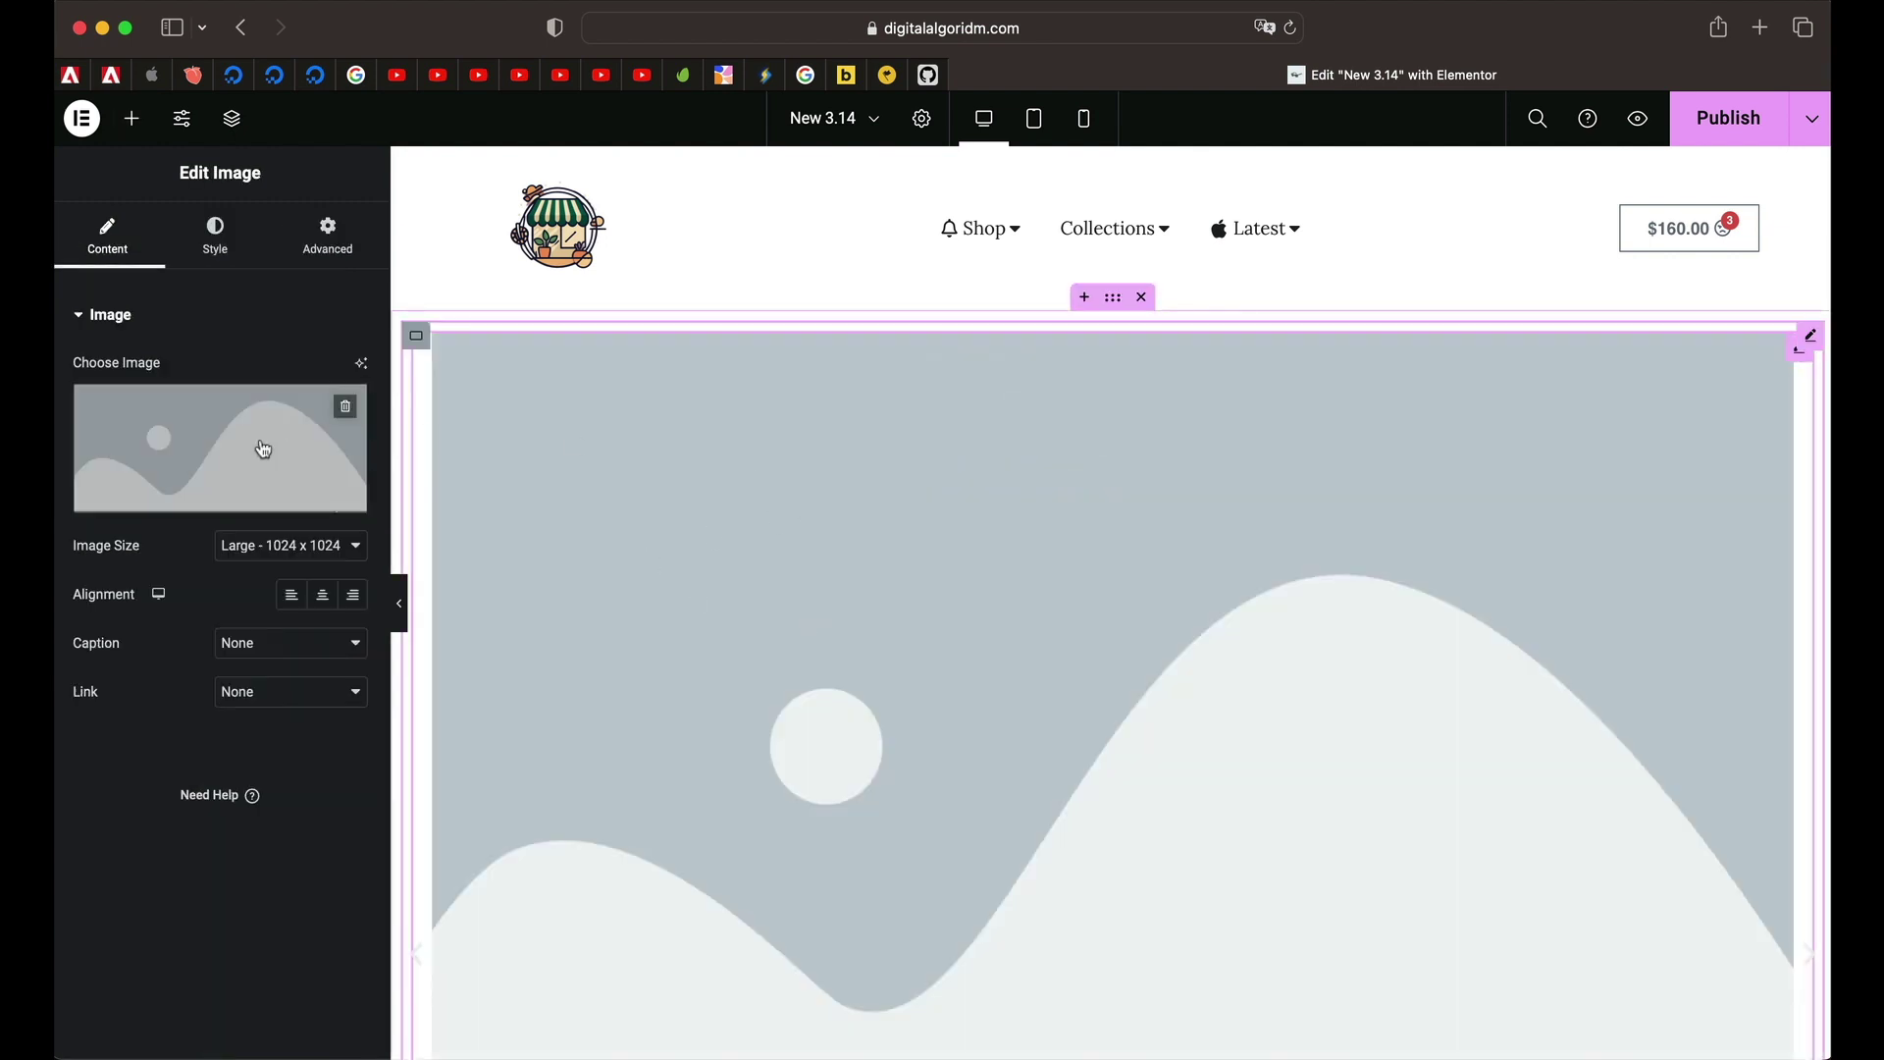
left_click(203, 432)
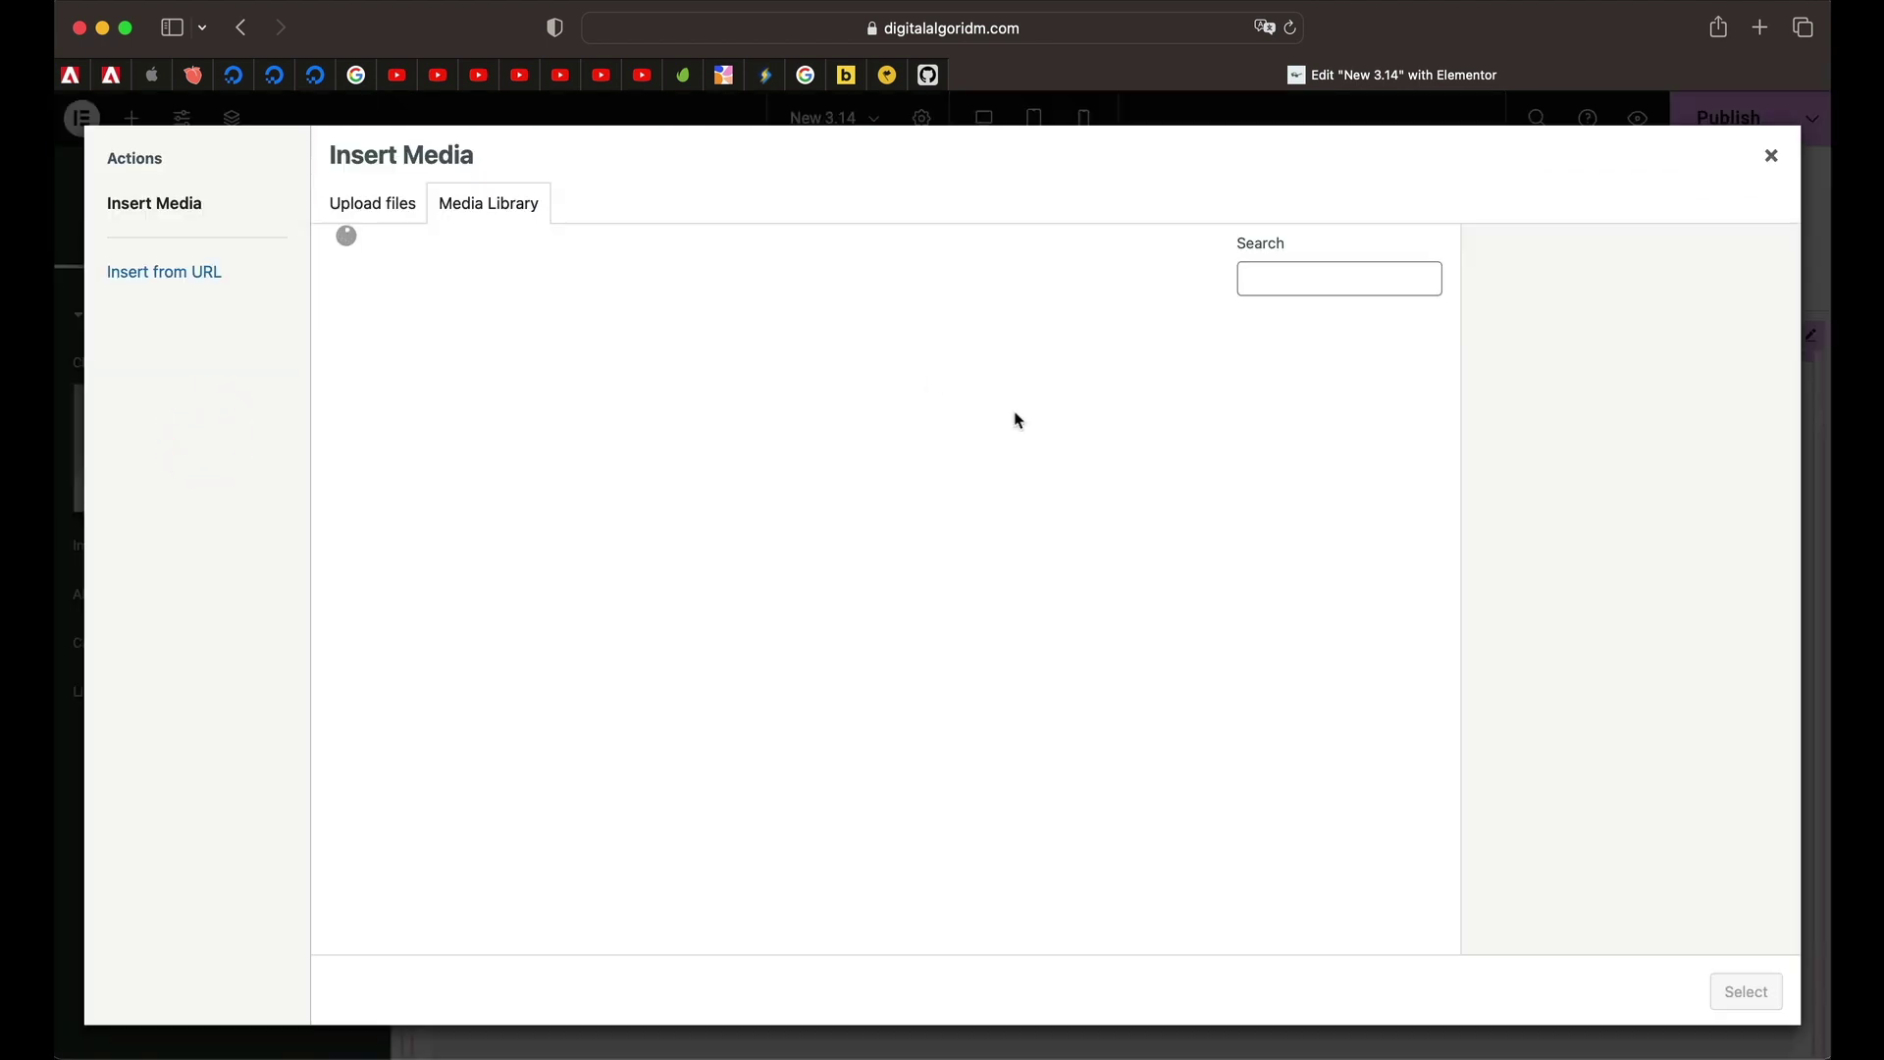
left_click(1045, 508)
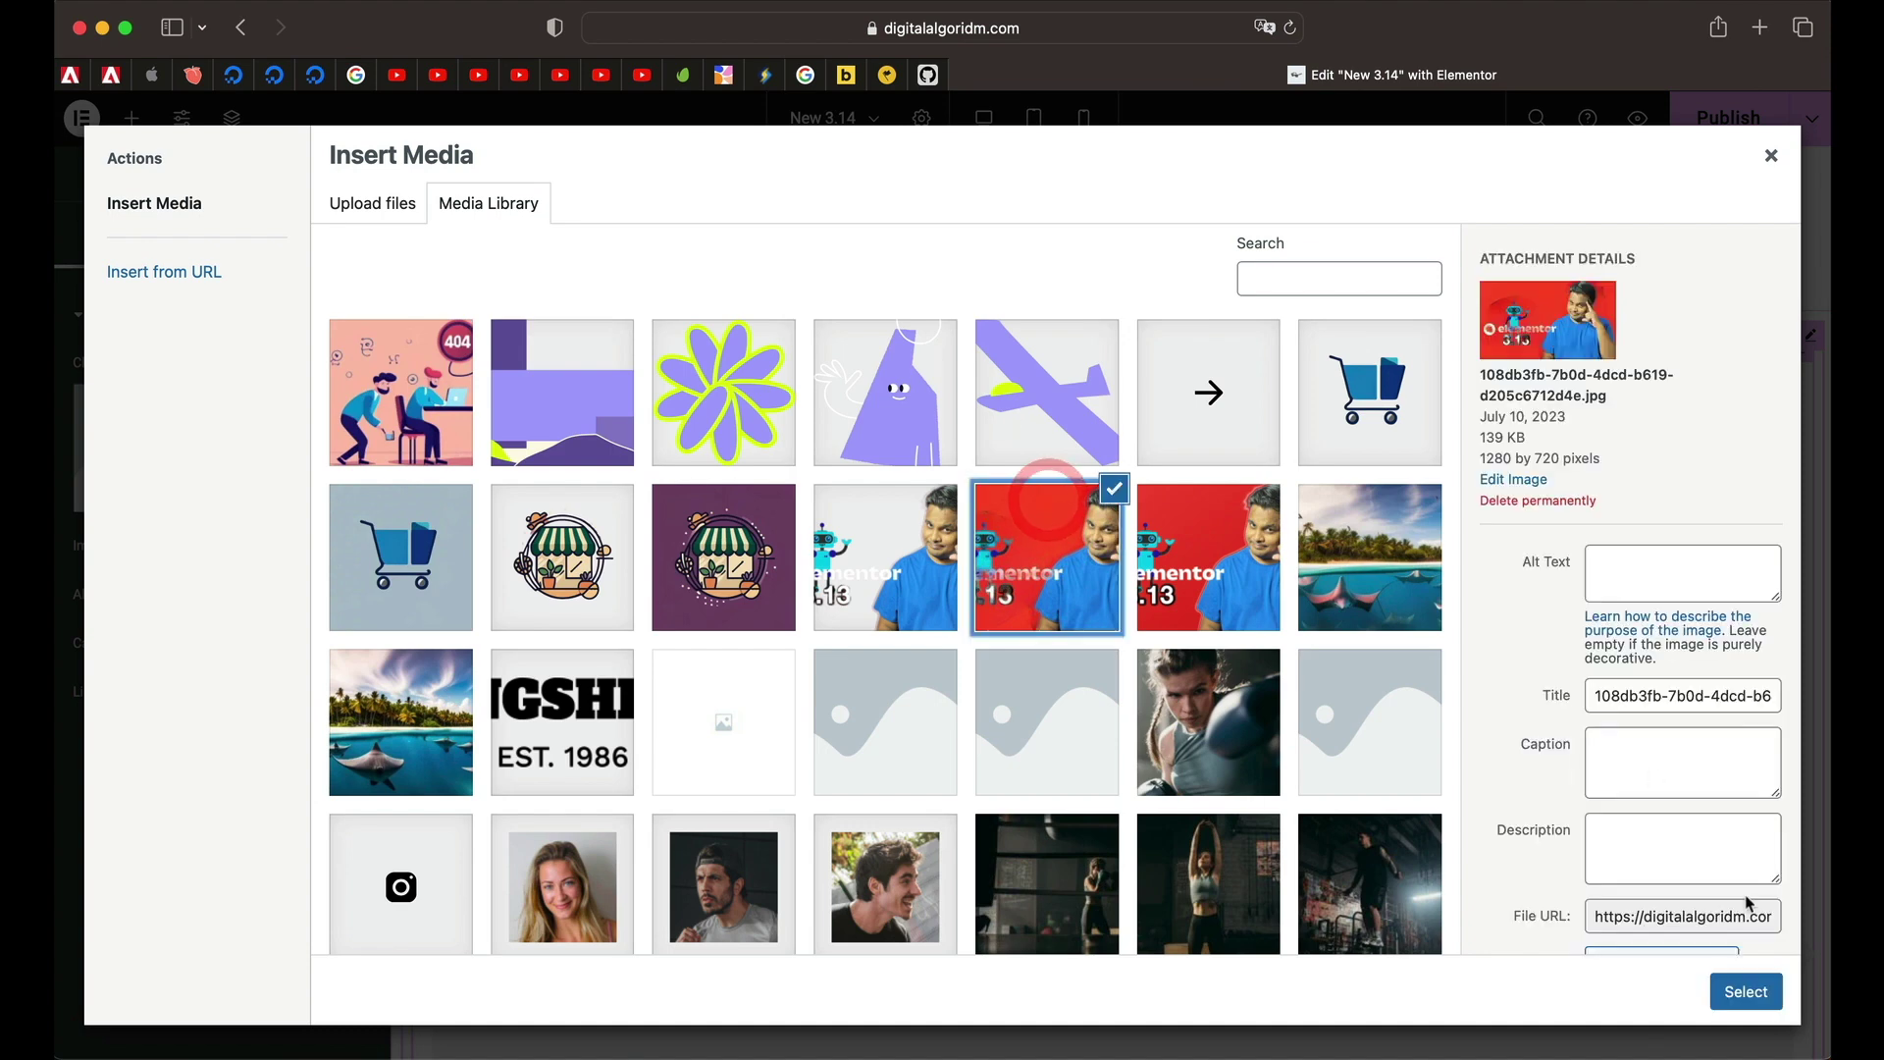
left_click(1748, 992)
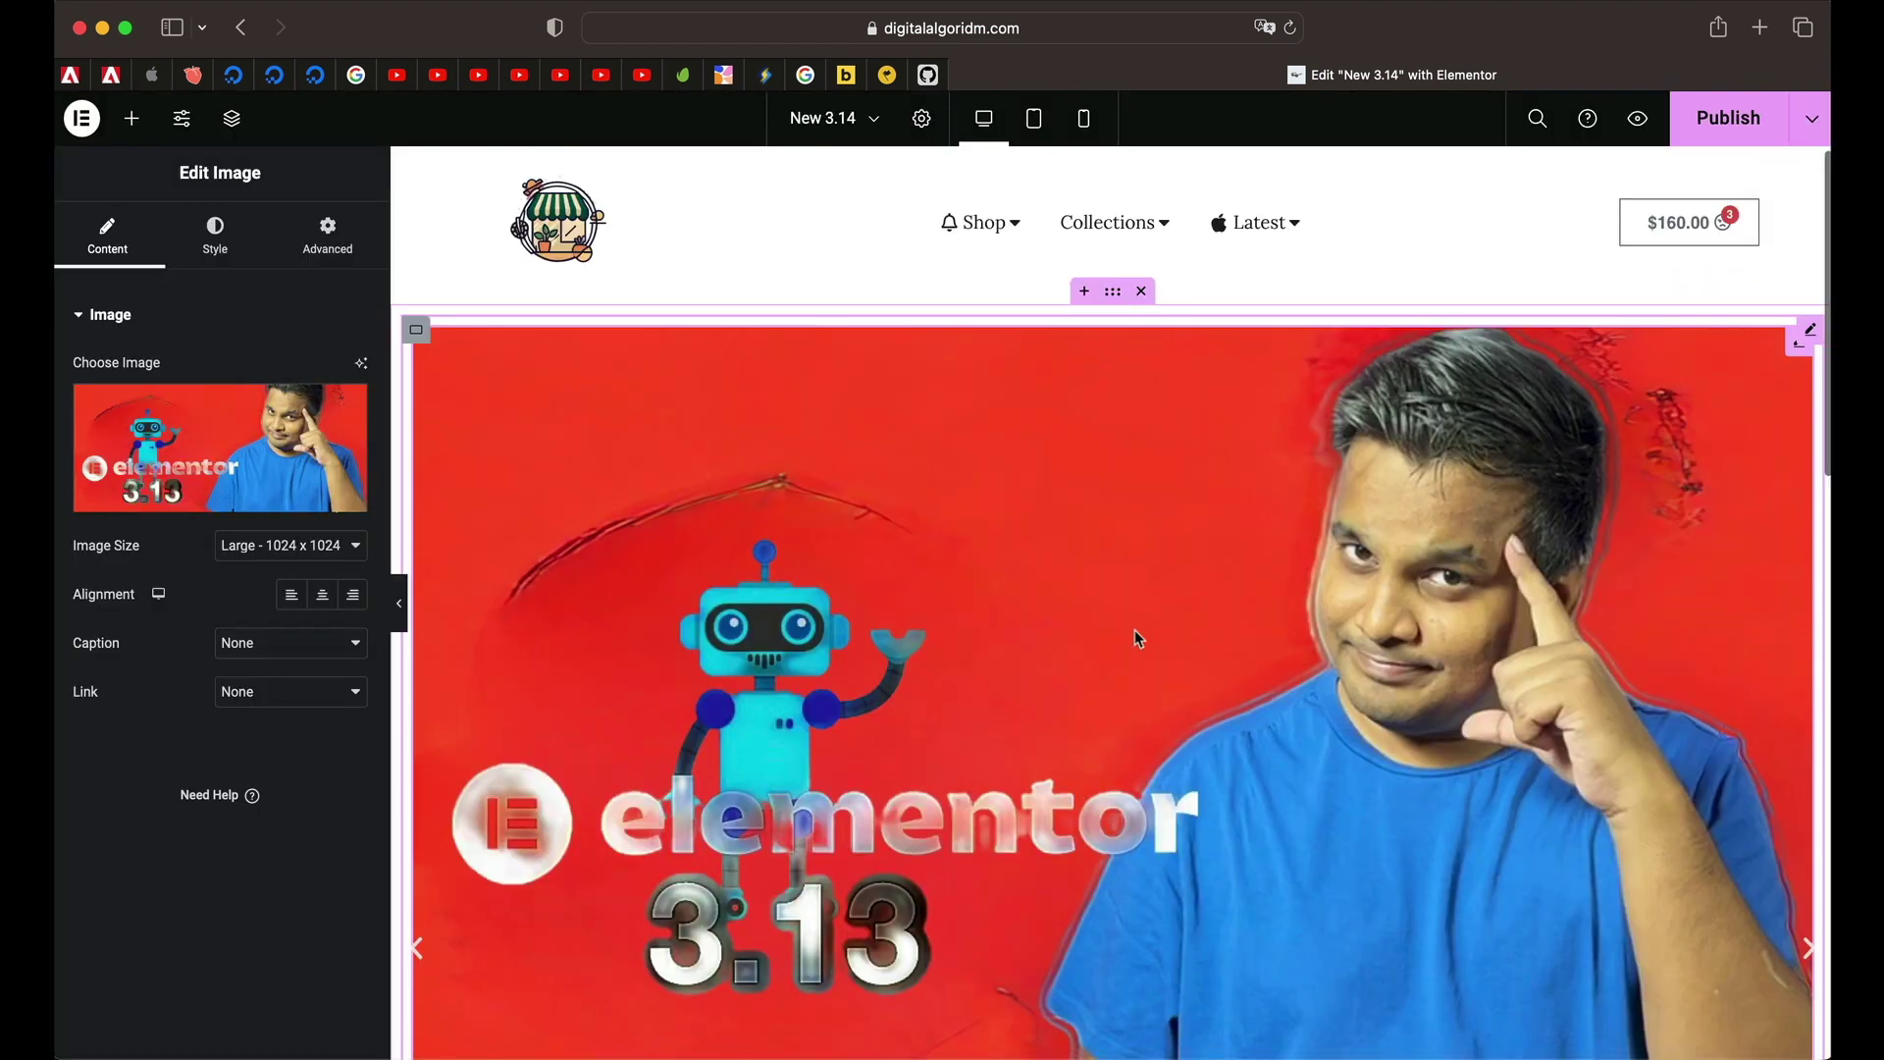
Go backward and forward through the carousel's slides to check how the image and product grids slide
scroll(1135, 630, "down", 3)
left_click(413, 684)
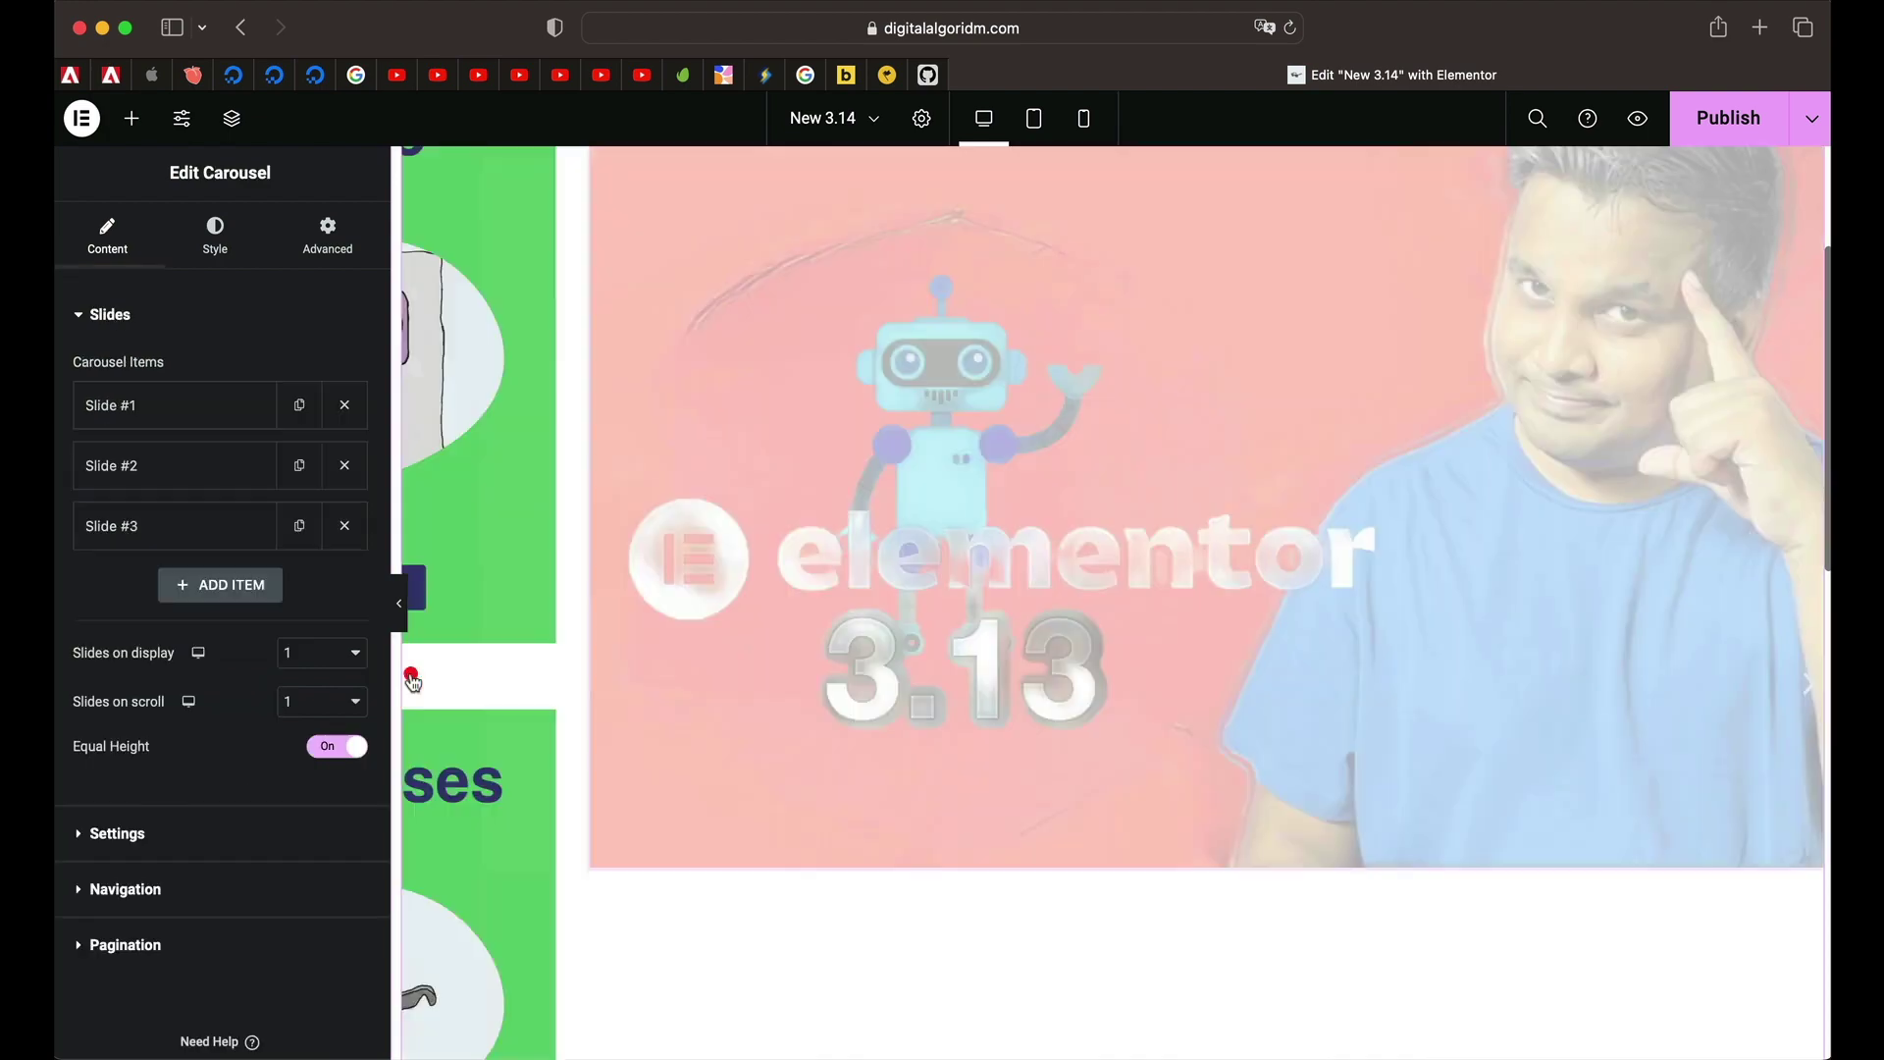
left_click(411, 673)
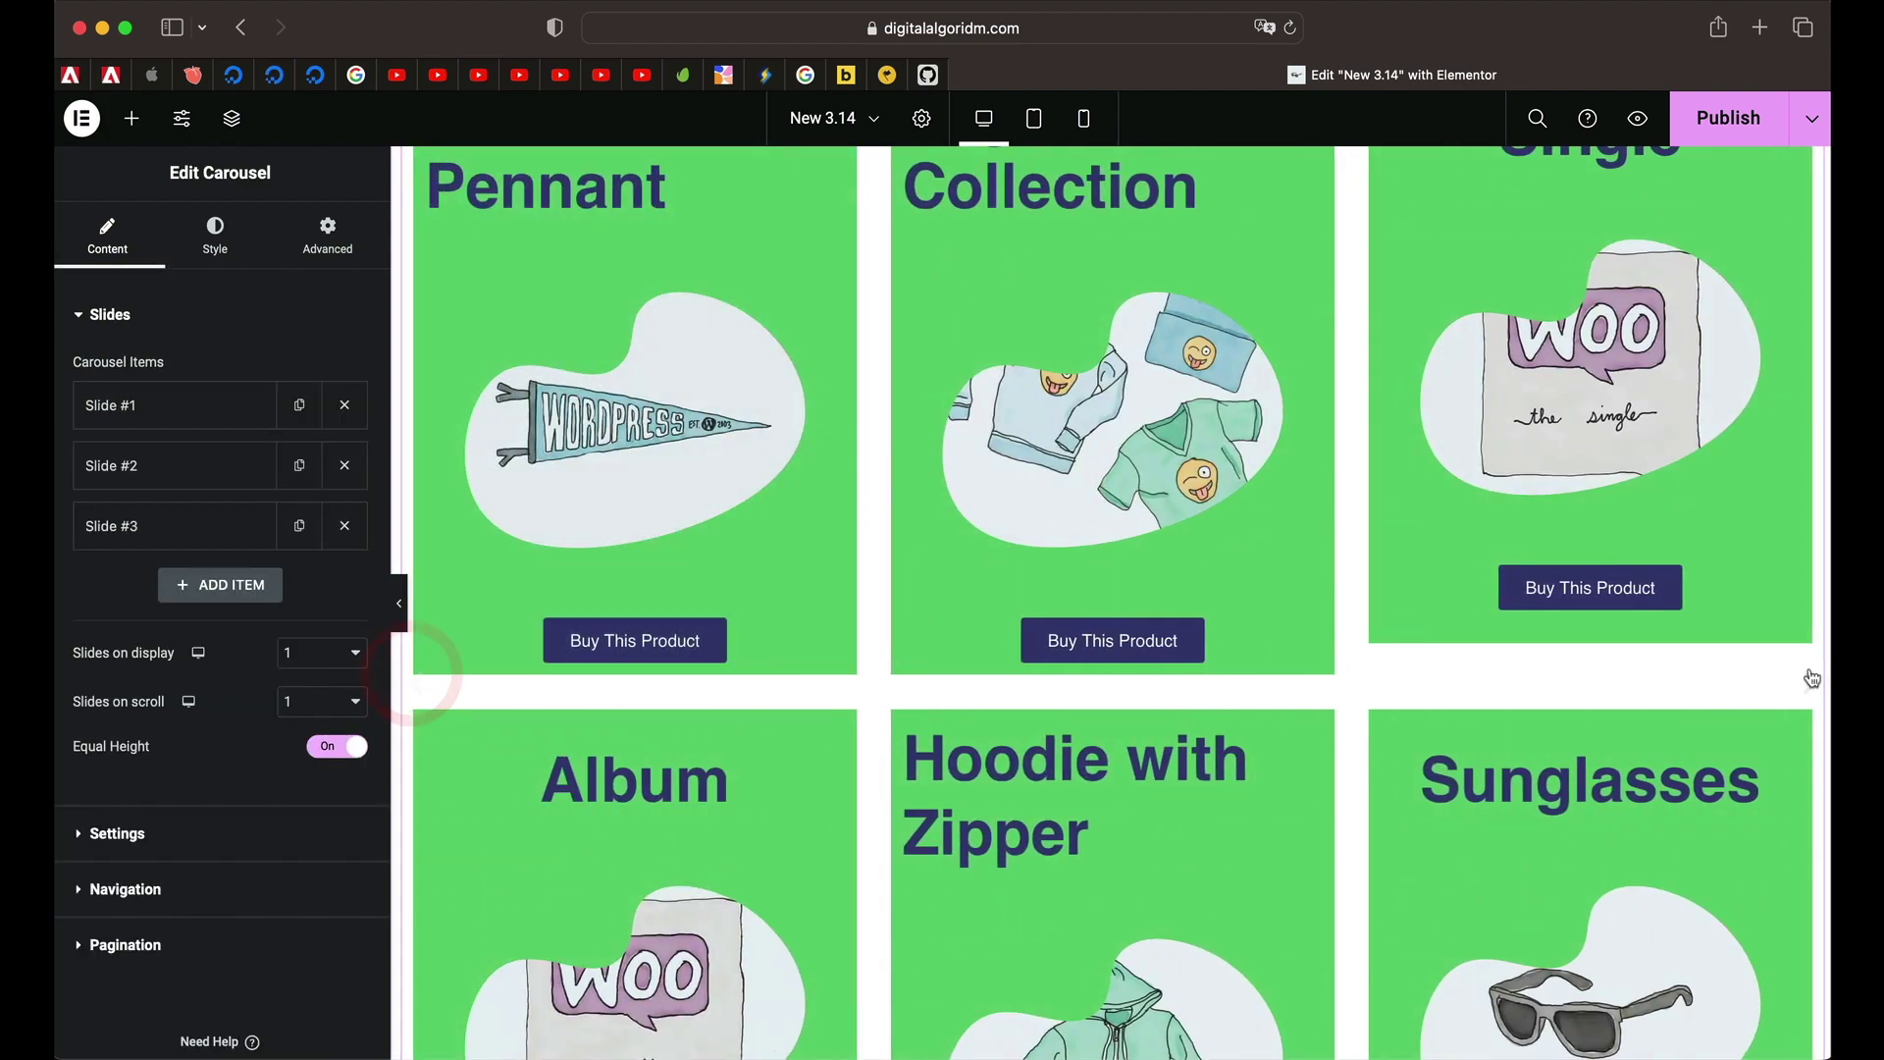
left_click(1808, 694)
left_click(1806, 692)
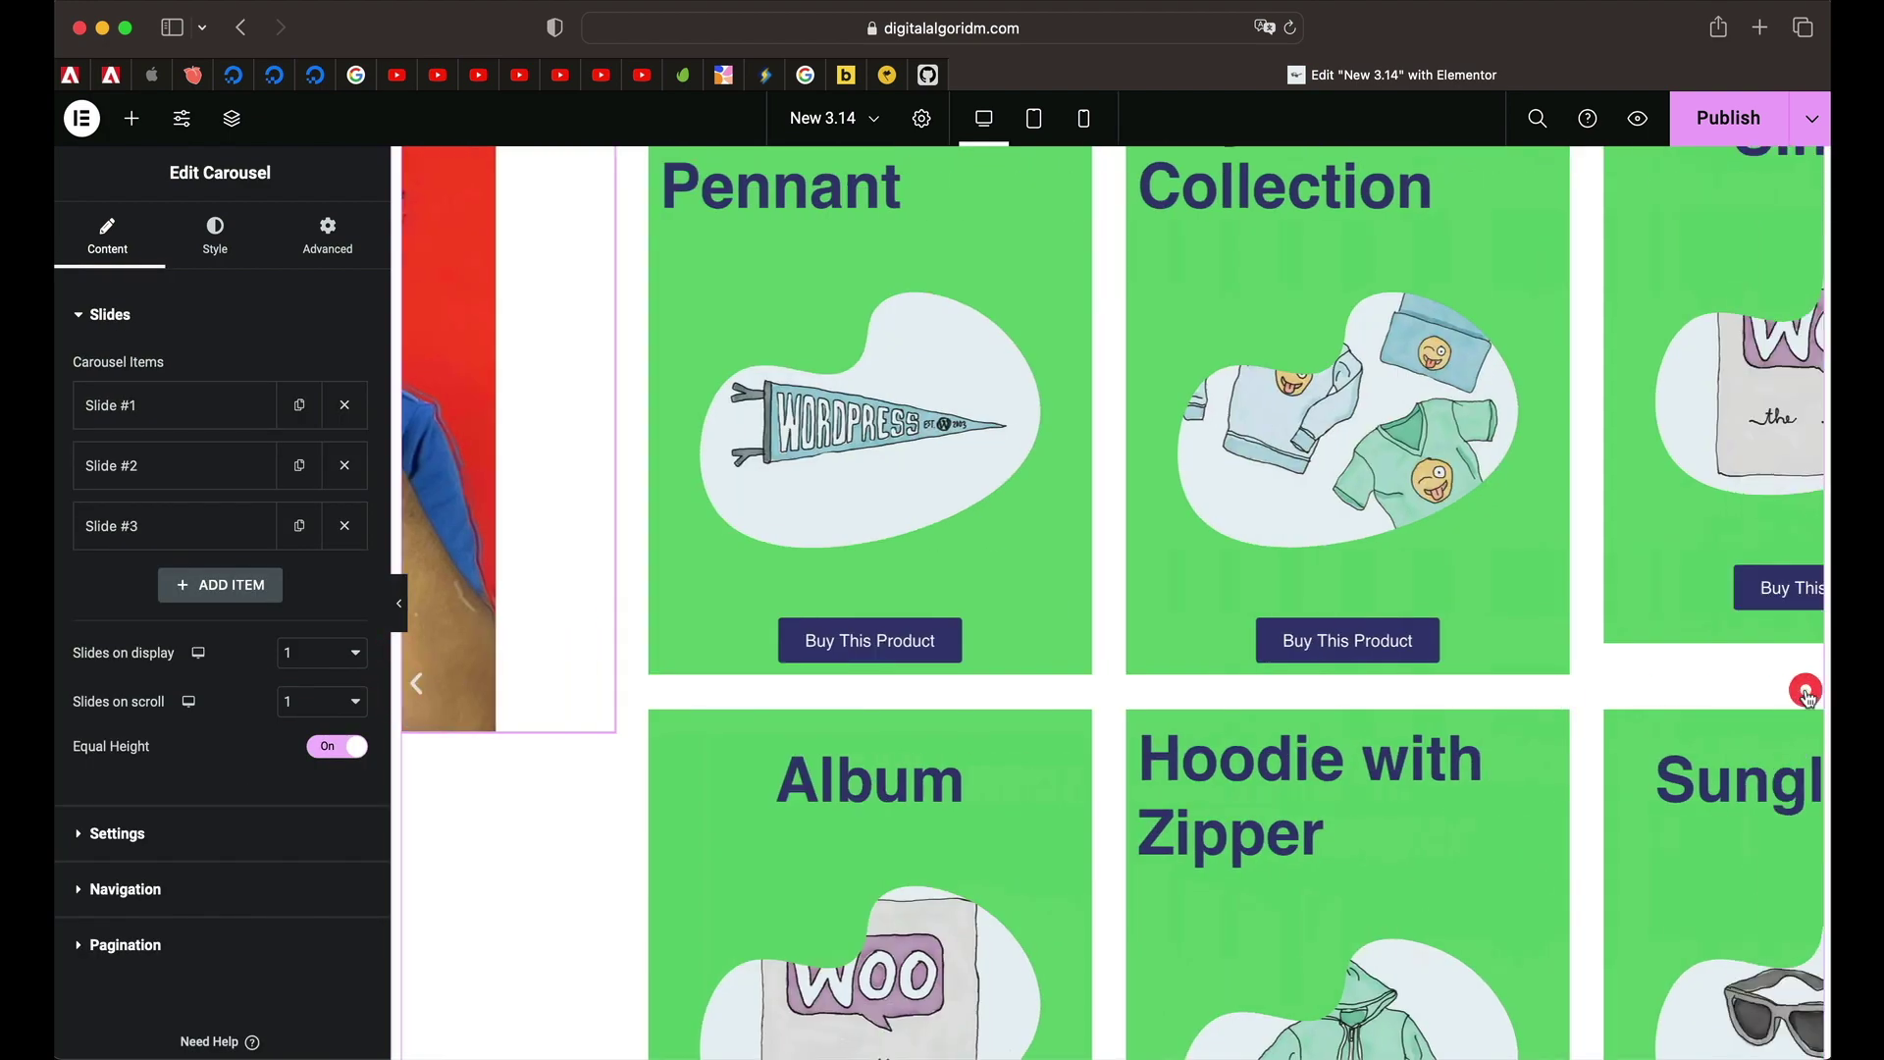
Set the carousel's slides on display and slides on scroll to 1 for the tablet breakpoint
scroll(1079, 628, "up", 3)
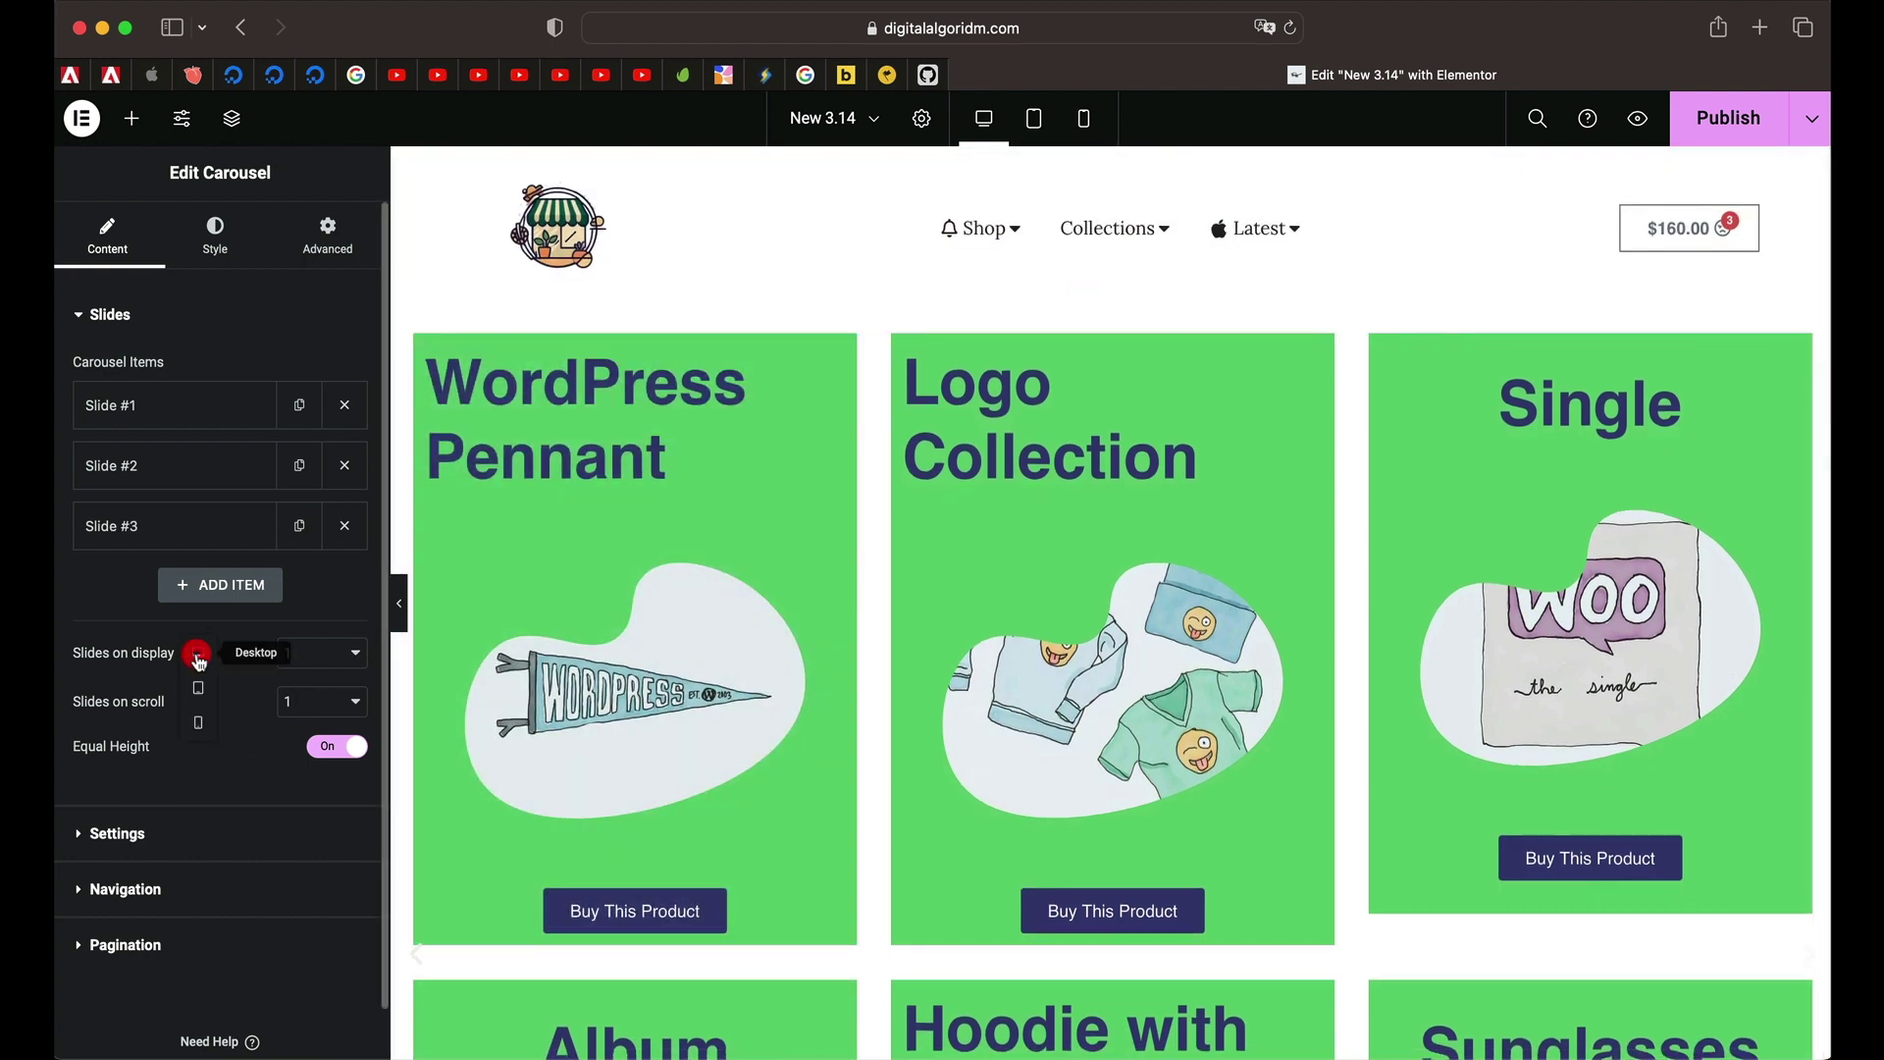
left_click(198, 686)
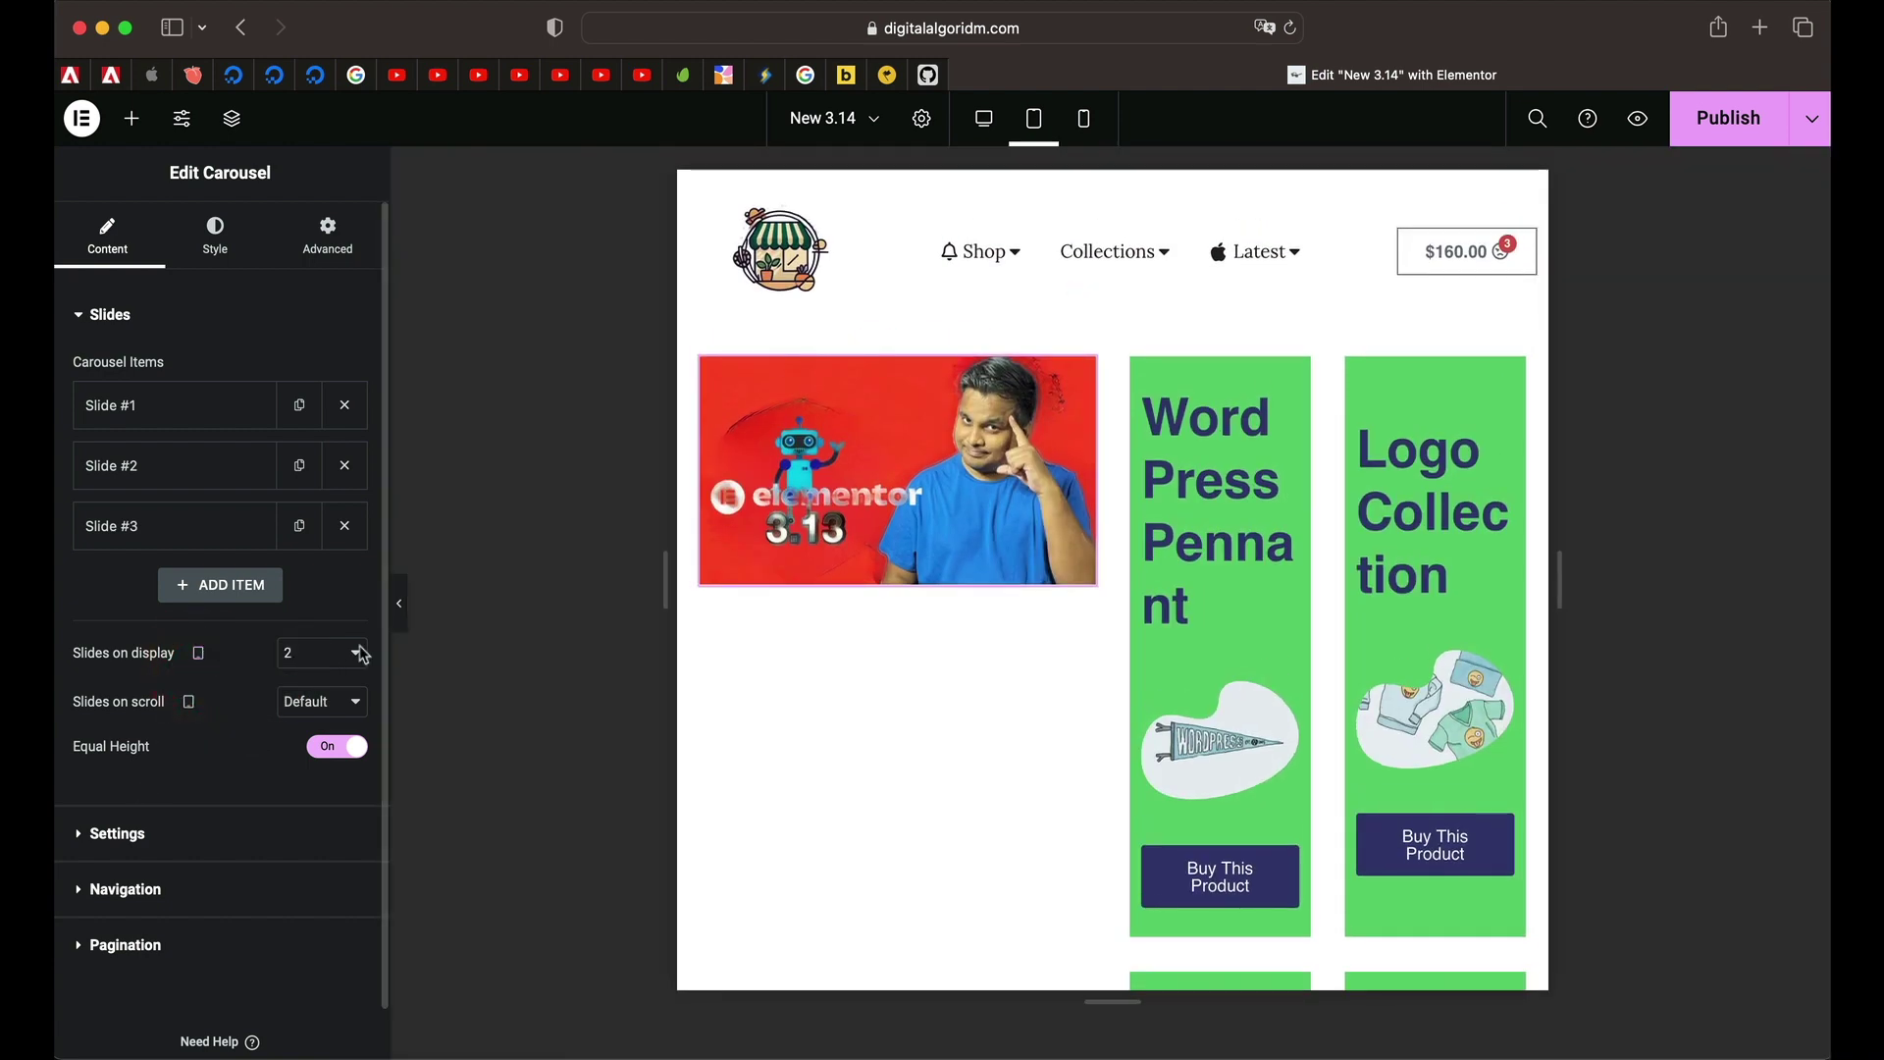
left_click(320, 654)
left_click(323, 628)
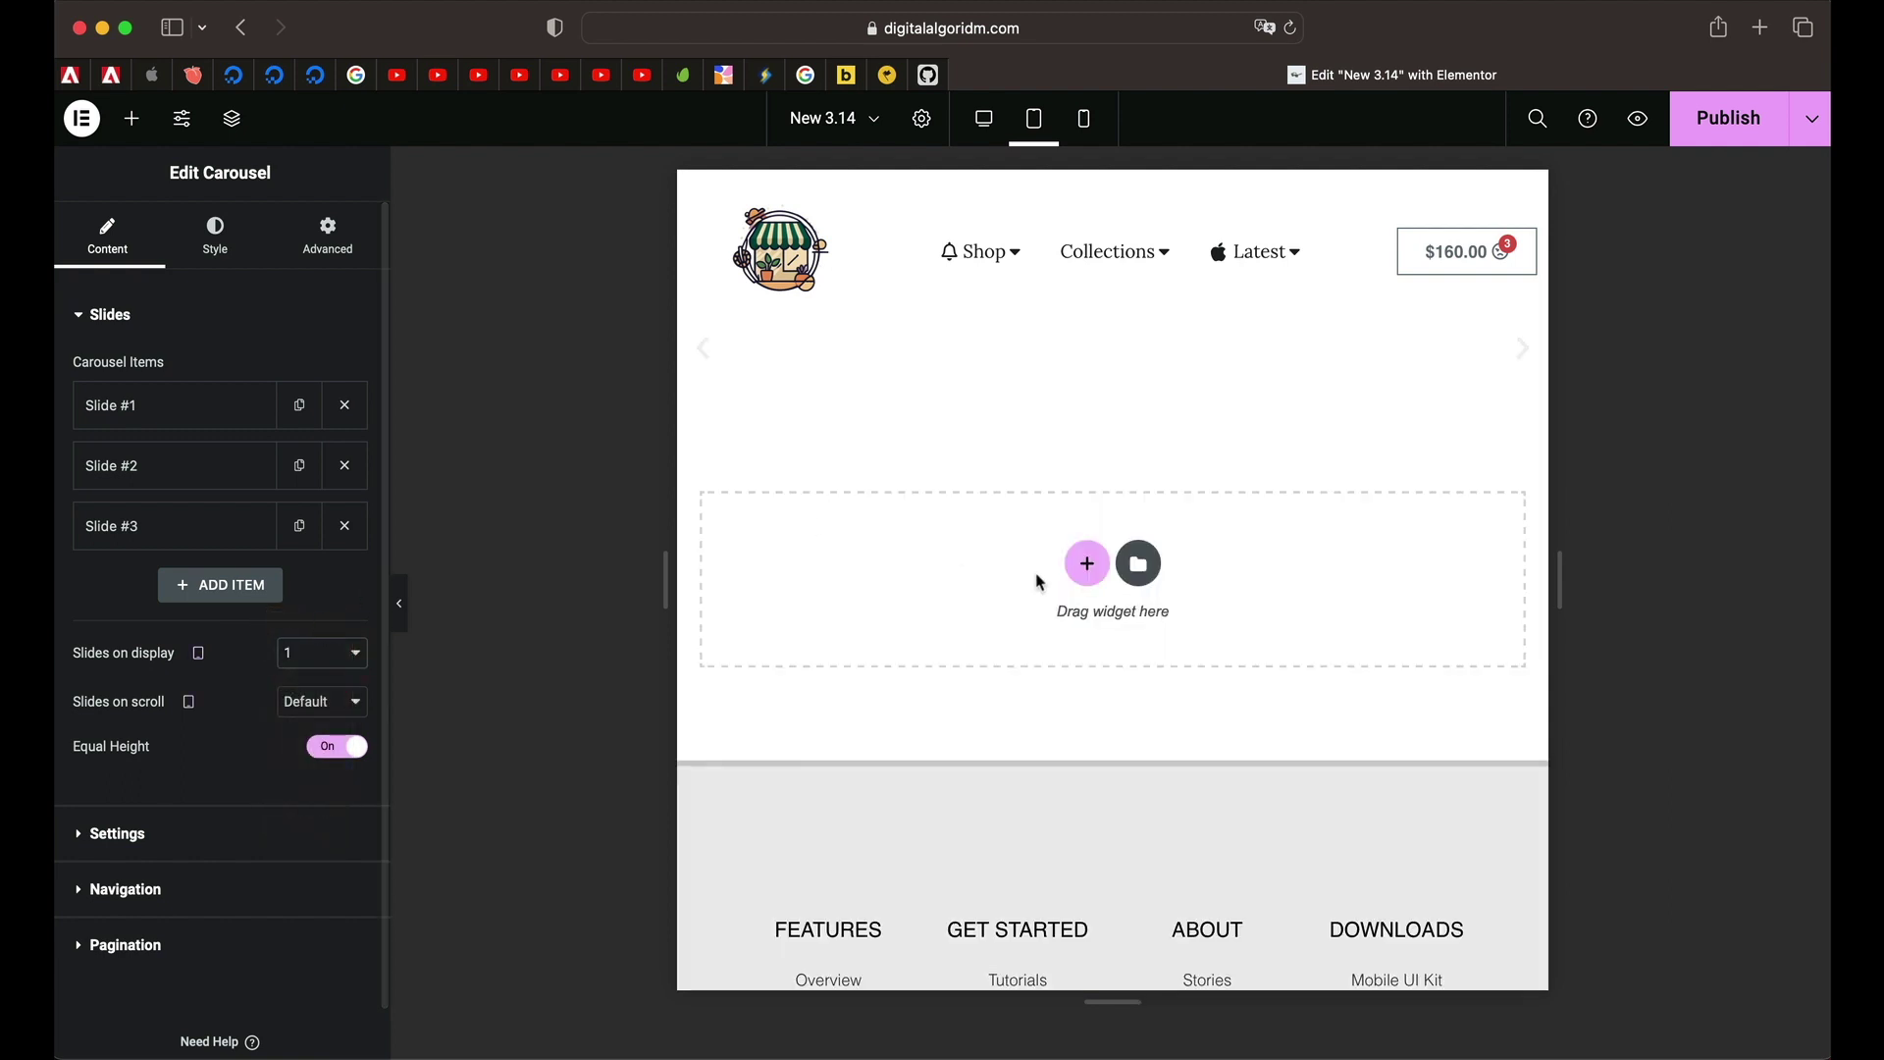
left_click(295, 707)
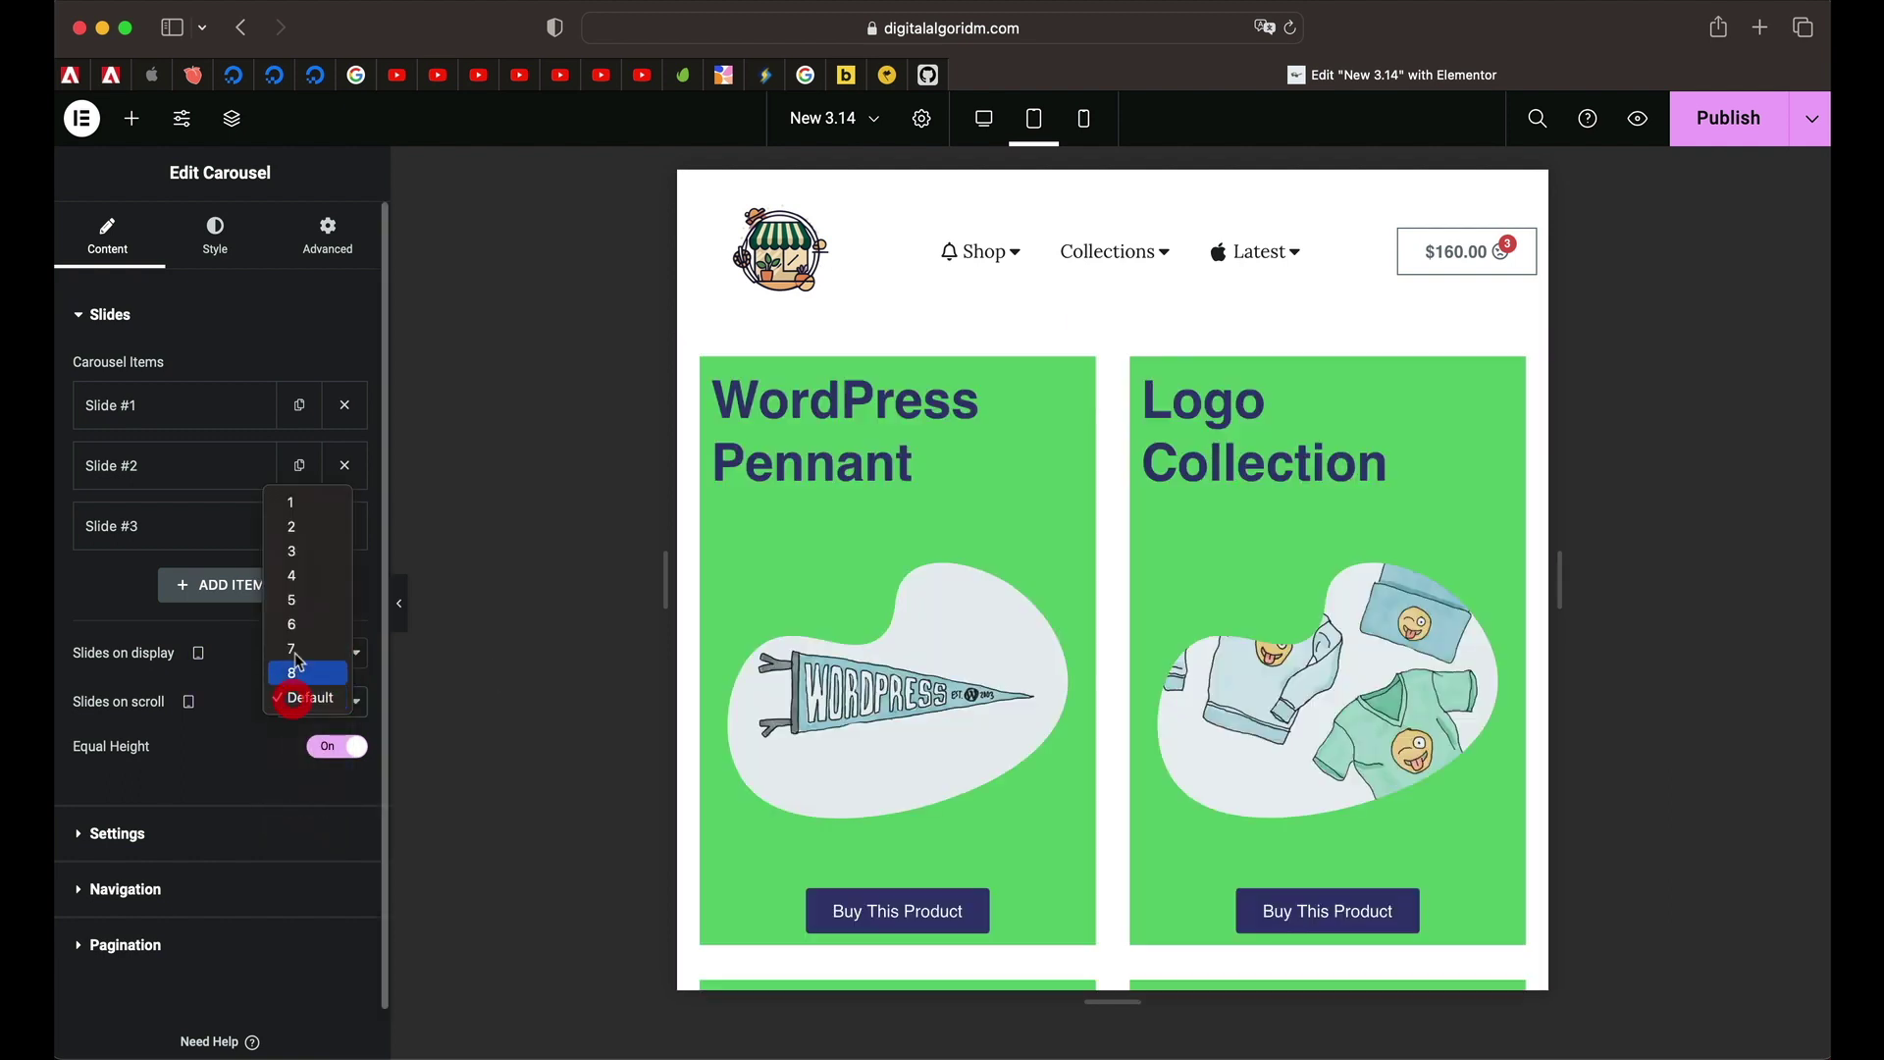
left_click(285, 500)
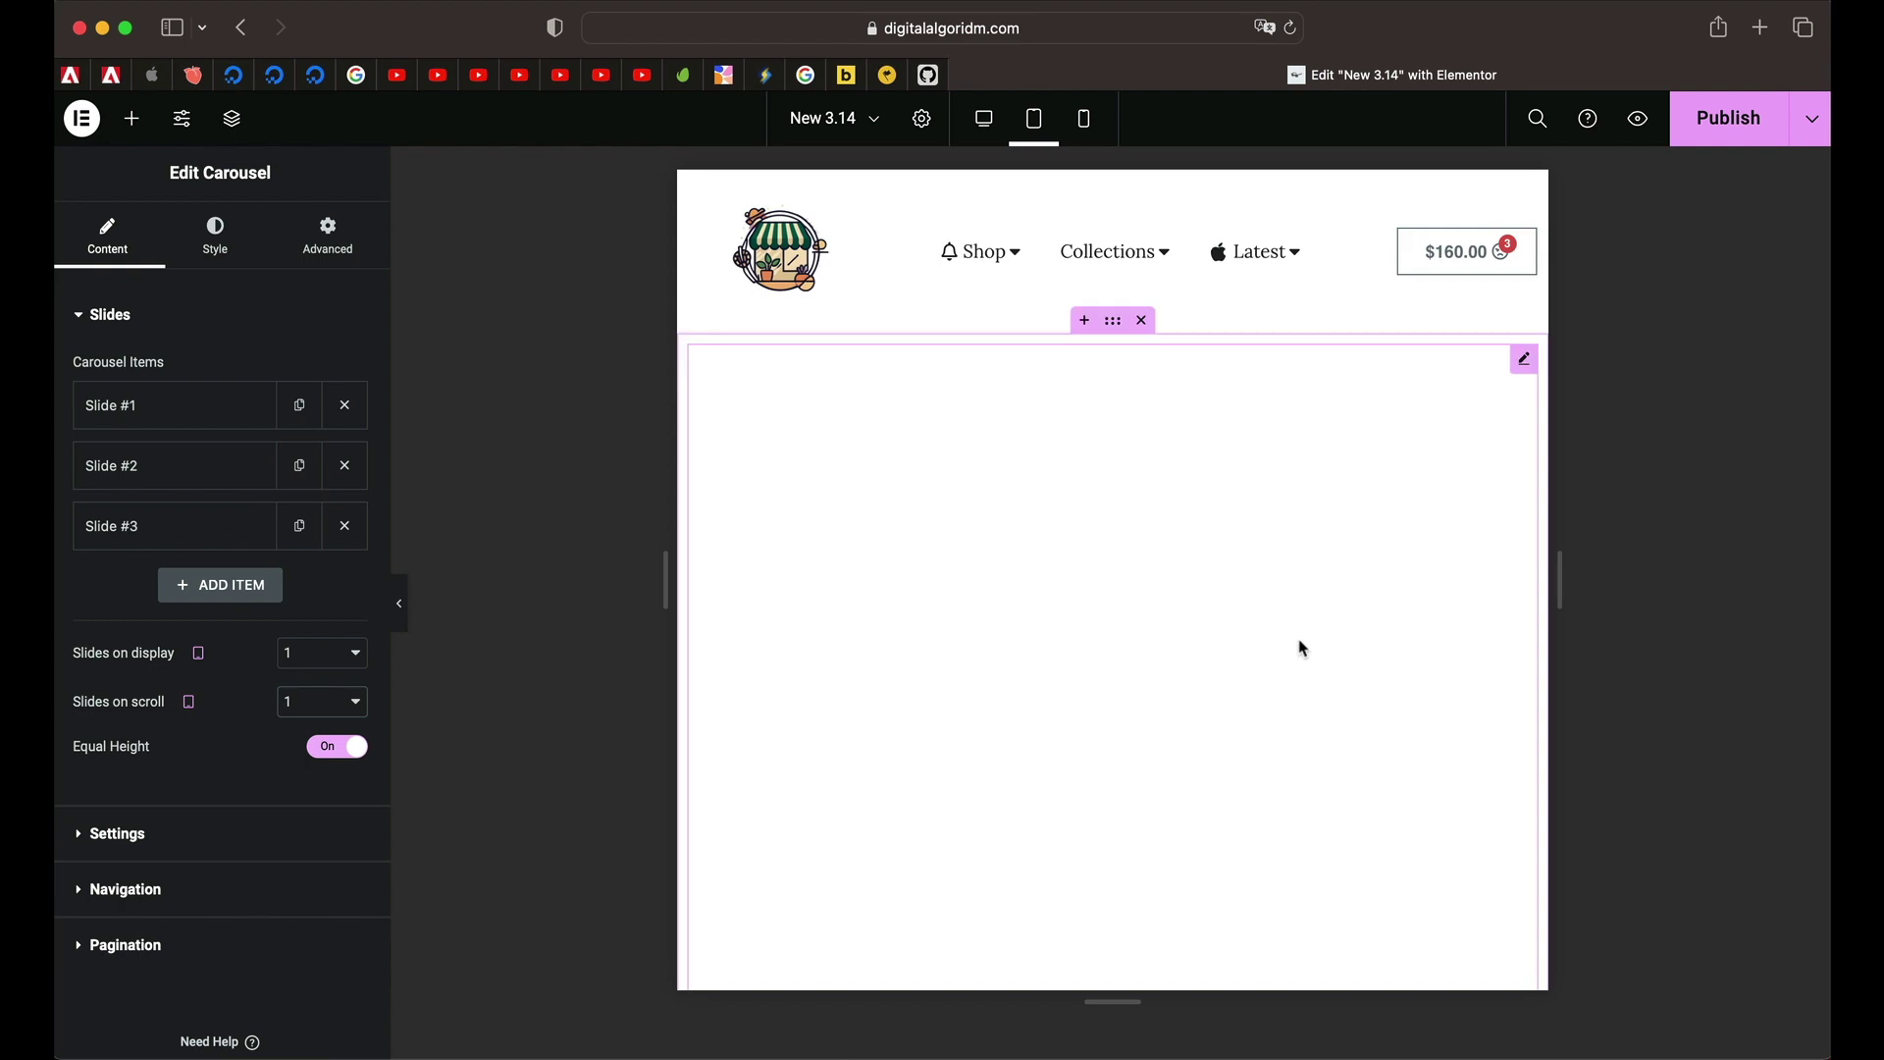
Look over the carousel at tablet size, return to the desktop view and publish the page
scroll(1275, 643, "down", 5)
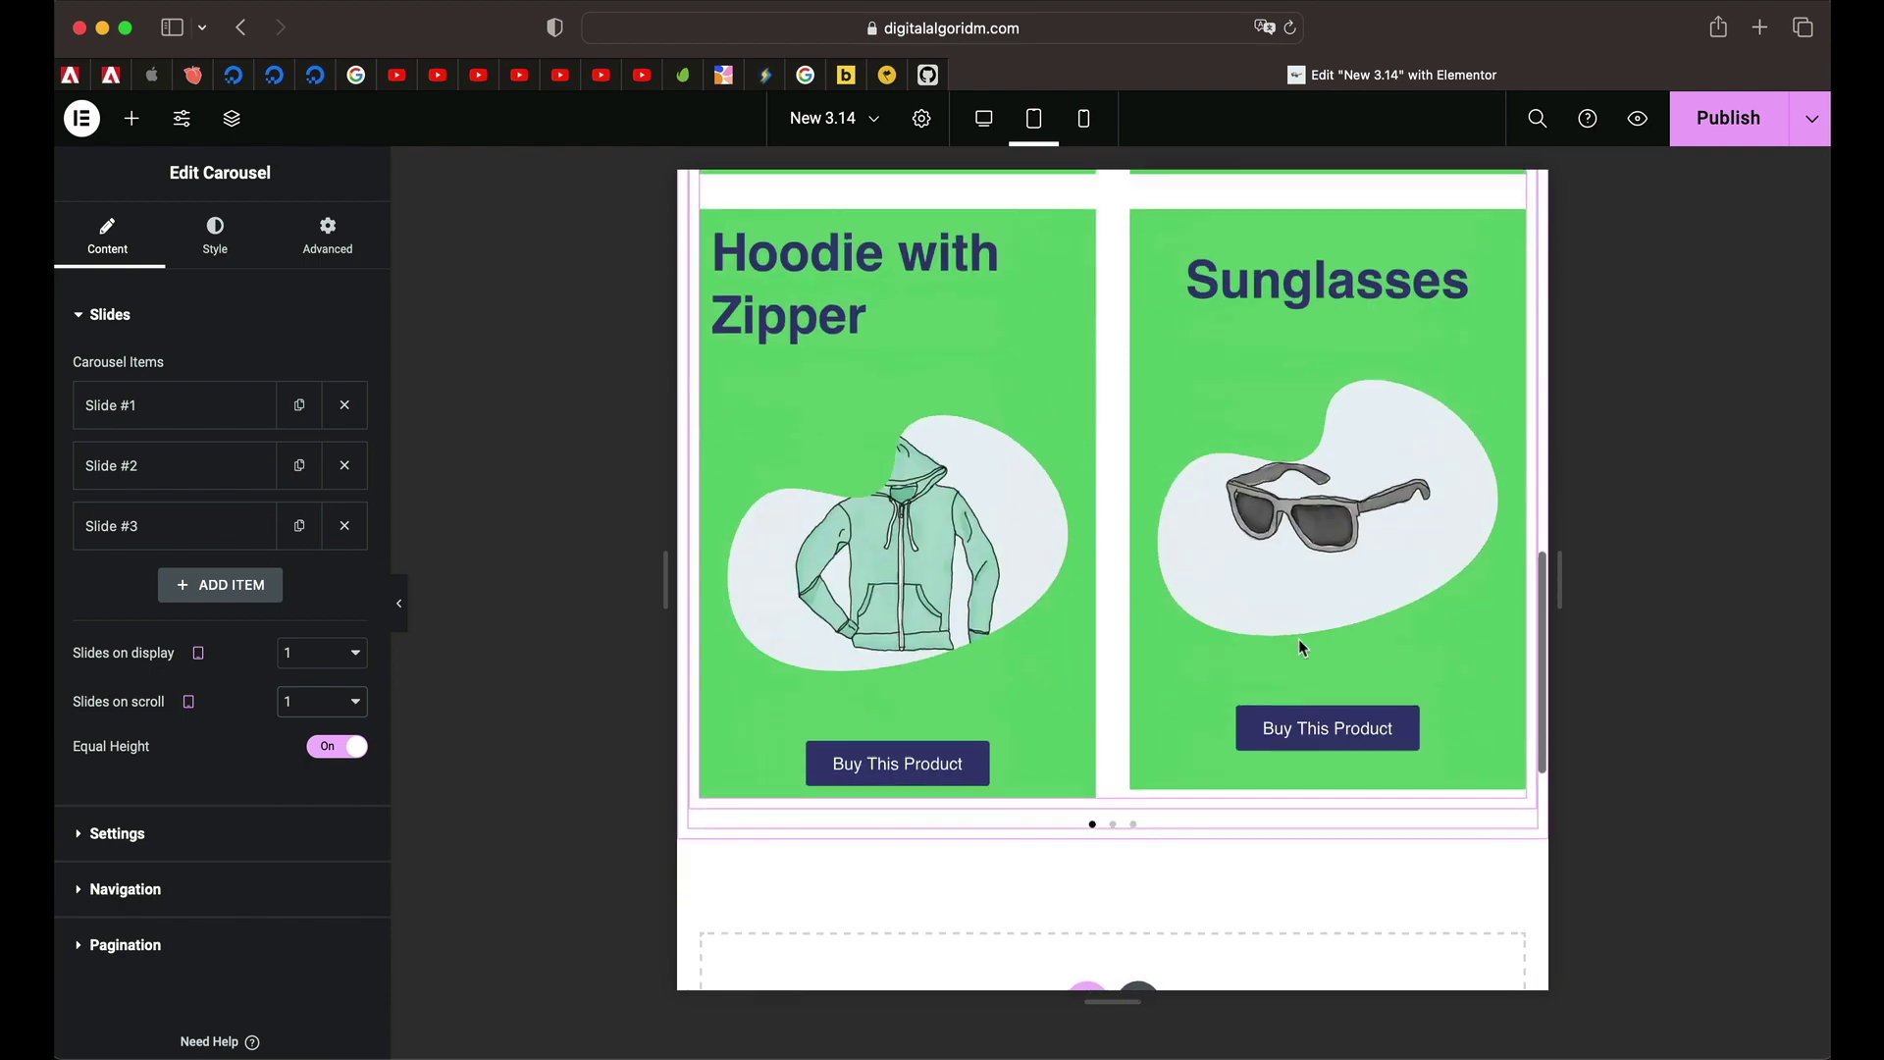
scroll(1298, 639, "down", 1)
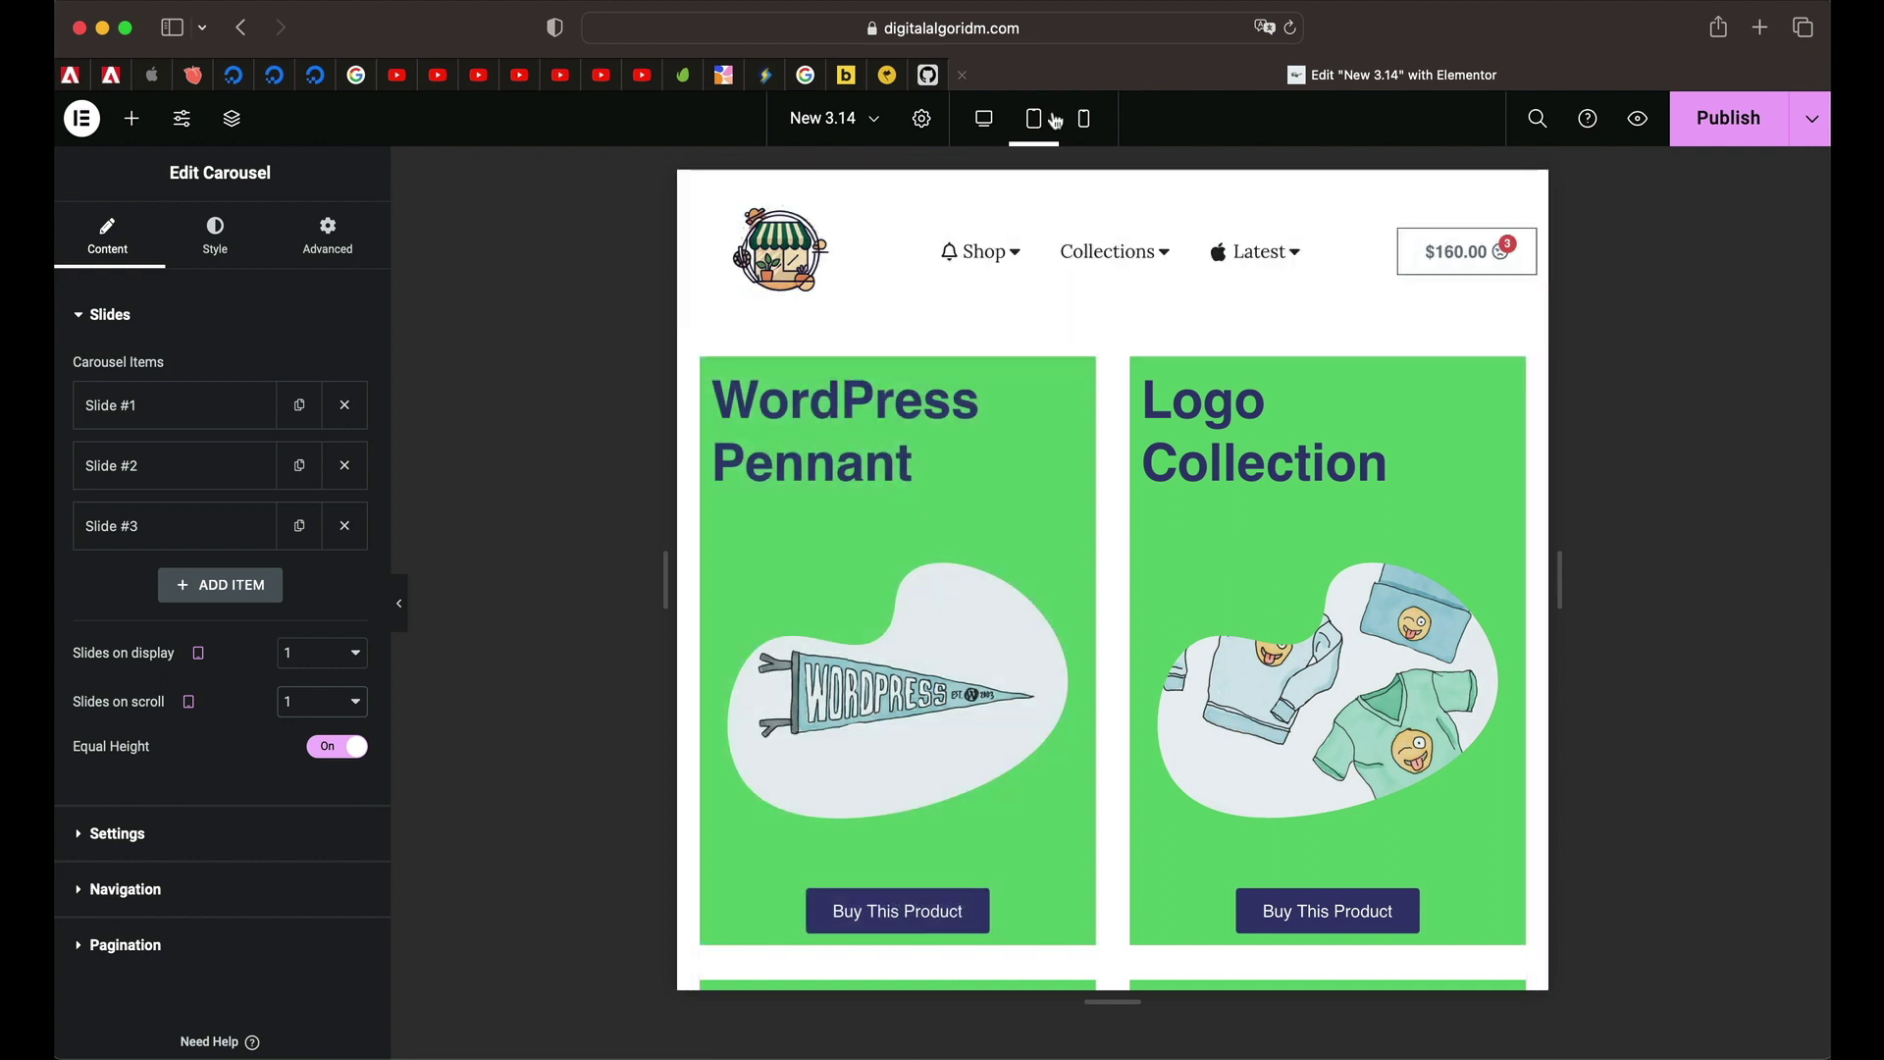
left_click(983, 117)
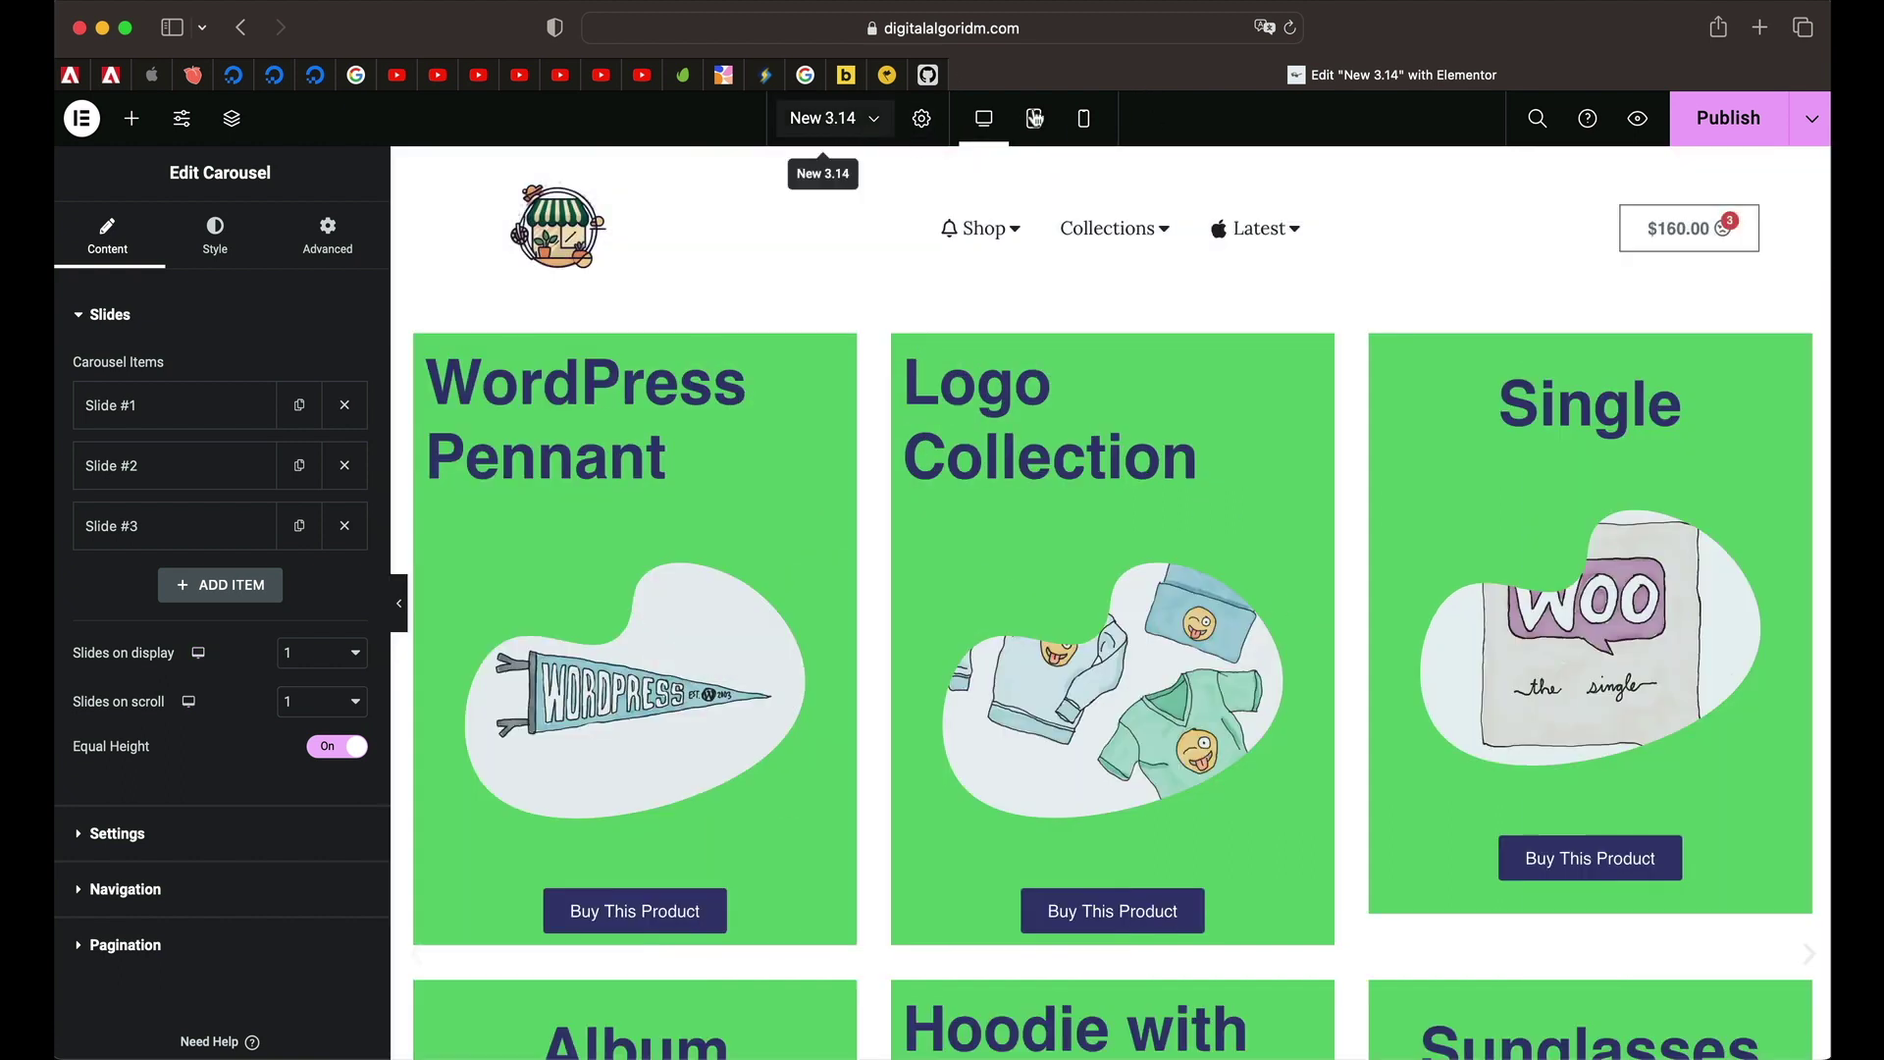
left_click(1752, 120)
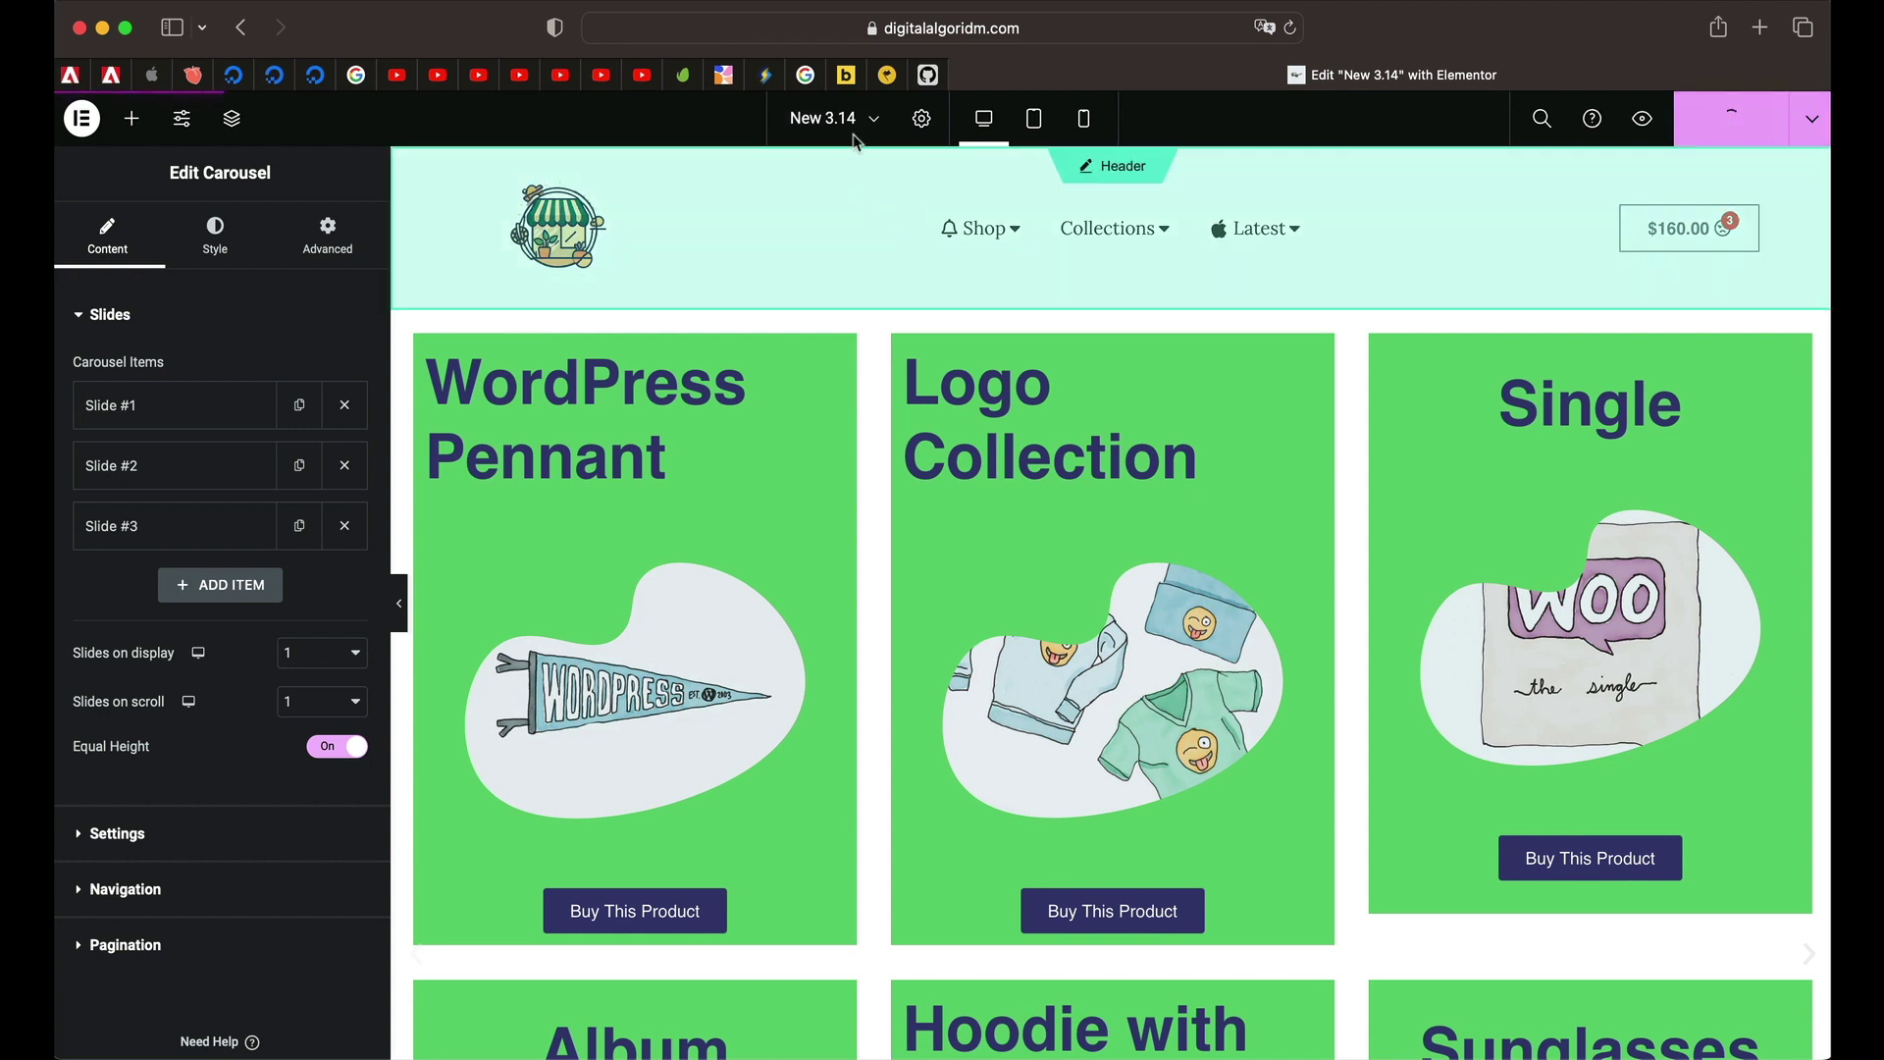
Add a new page titled Page 14 that uses the Elementor Full Width page layout
left_click(861, 120)
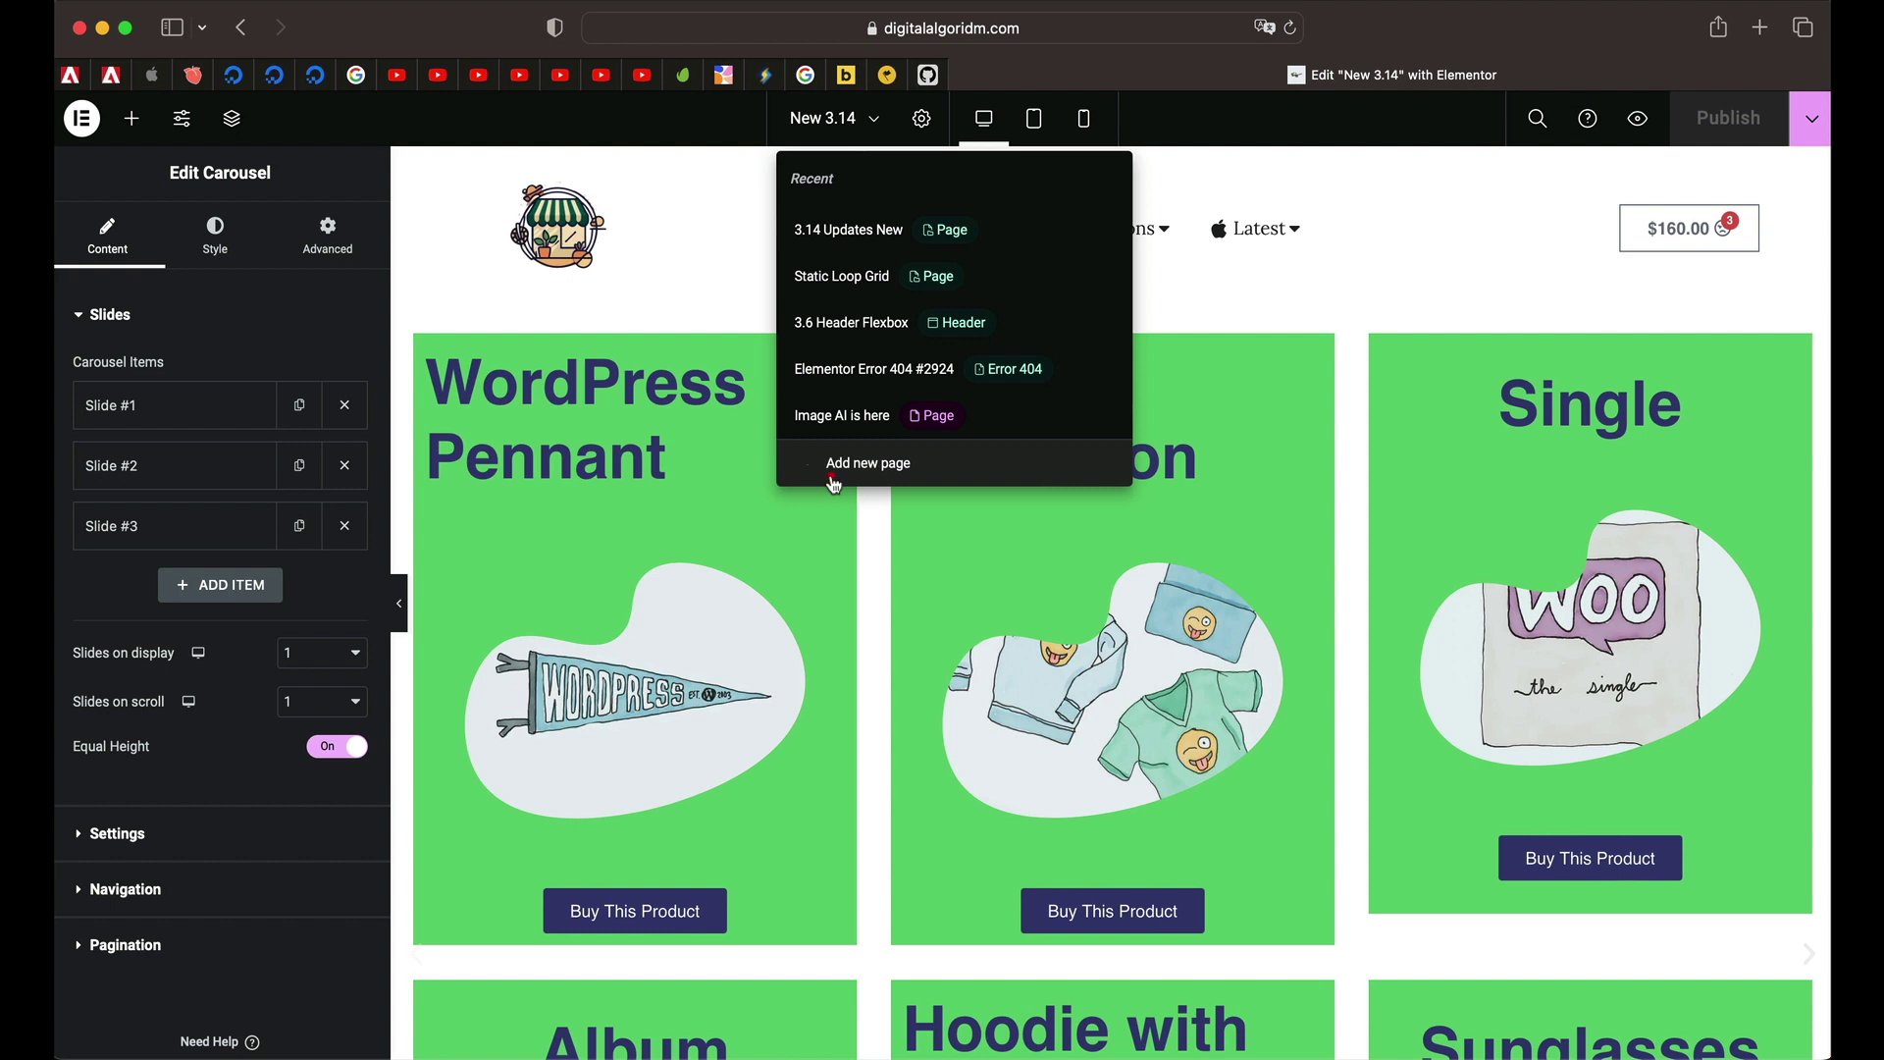
left_click(834, 481)
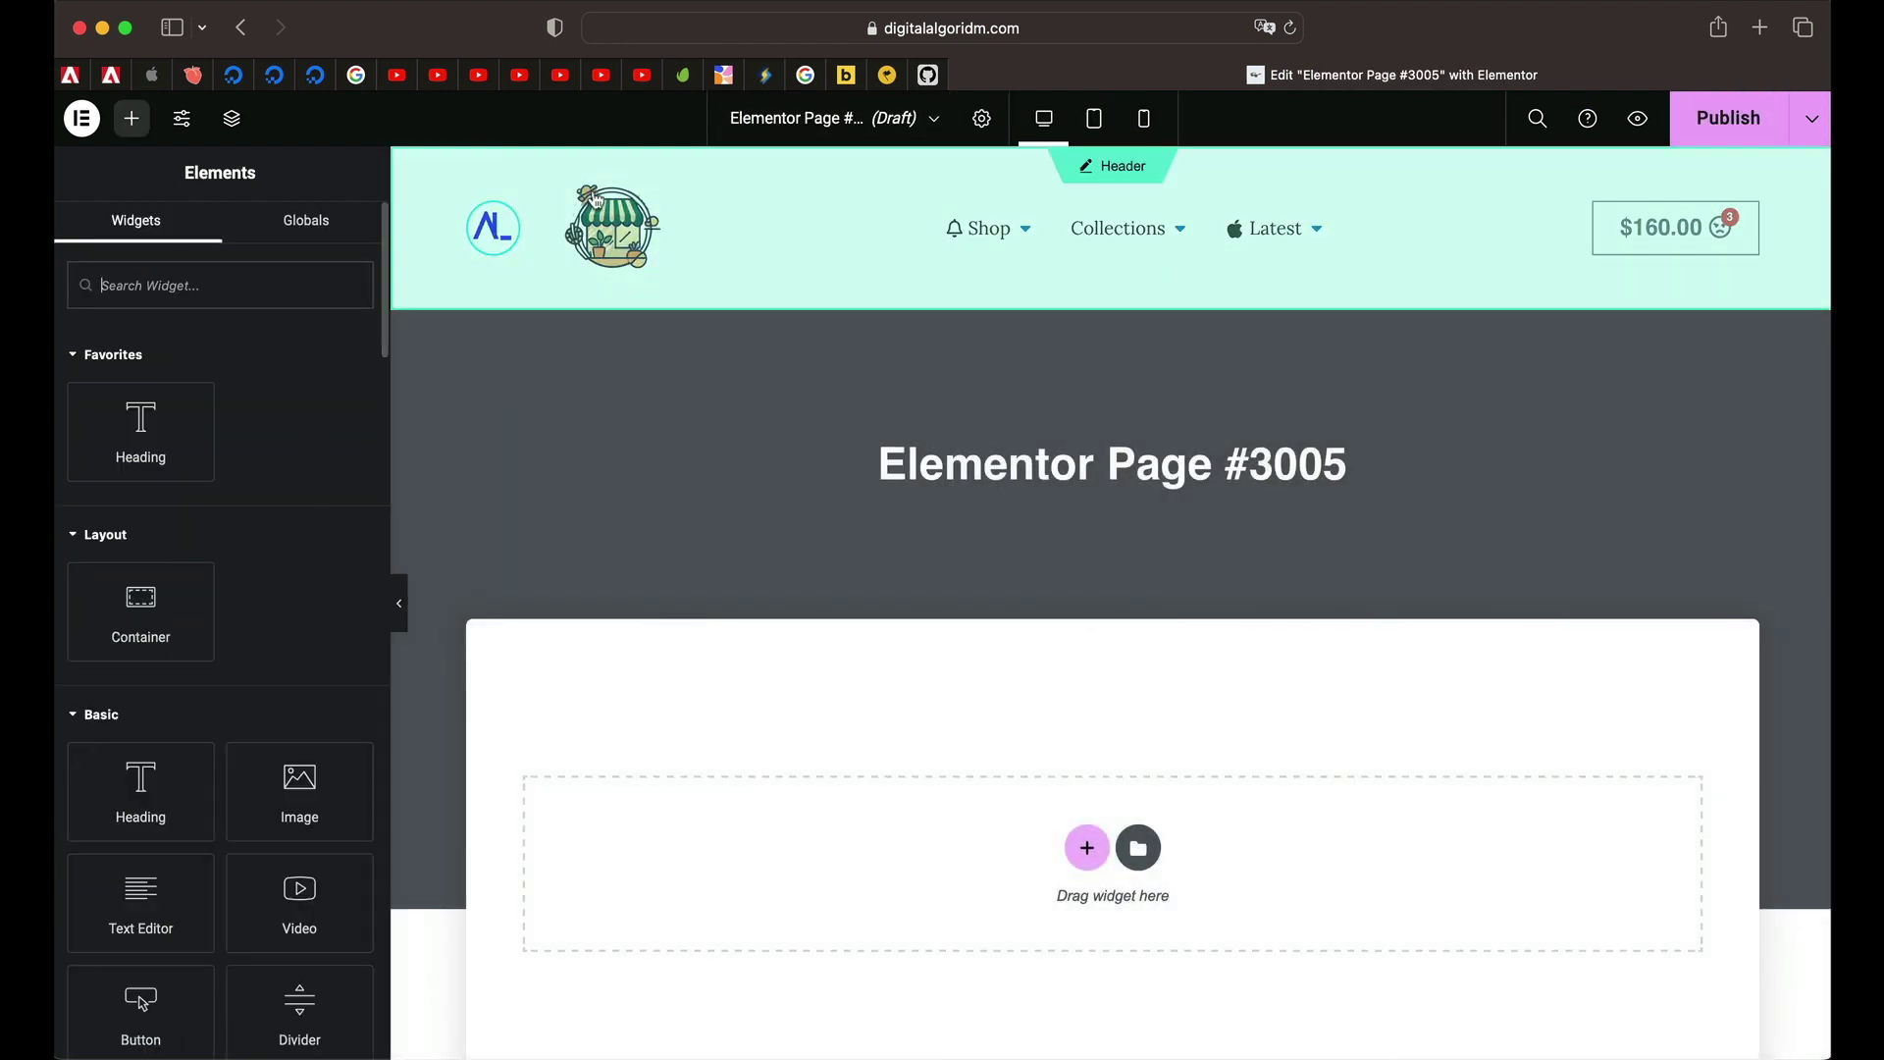
left_click(981, 118)
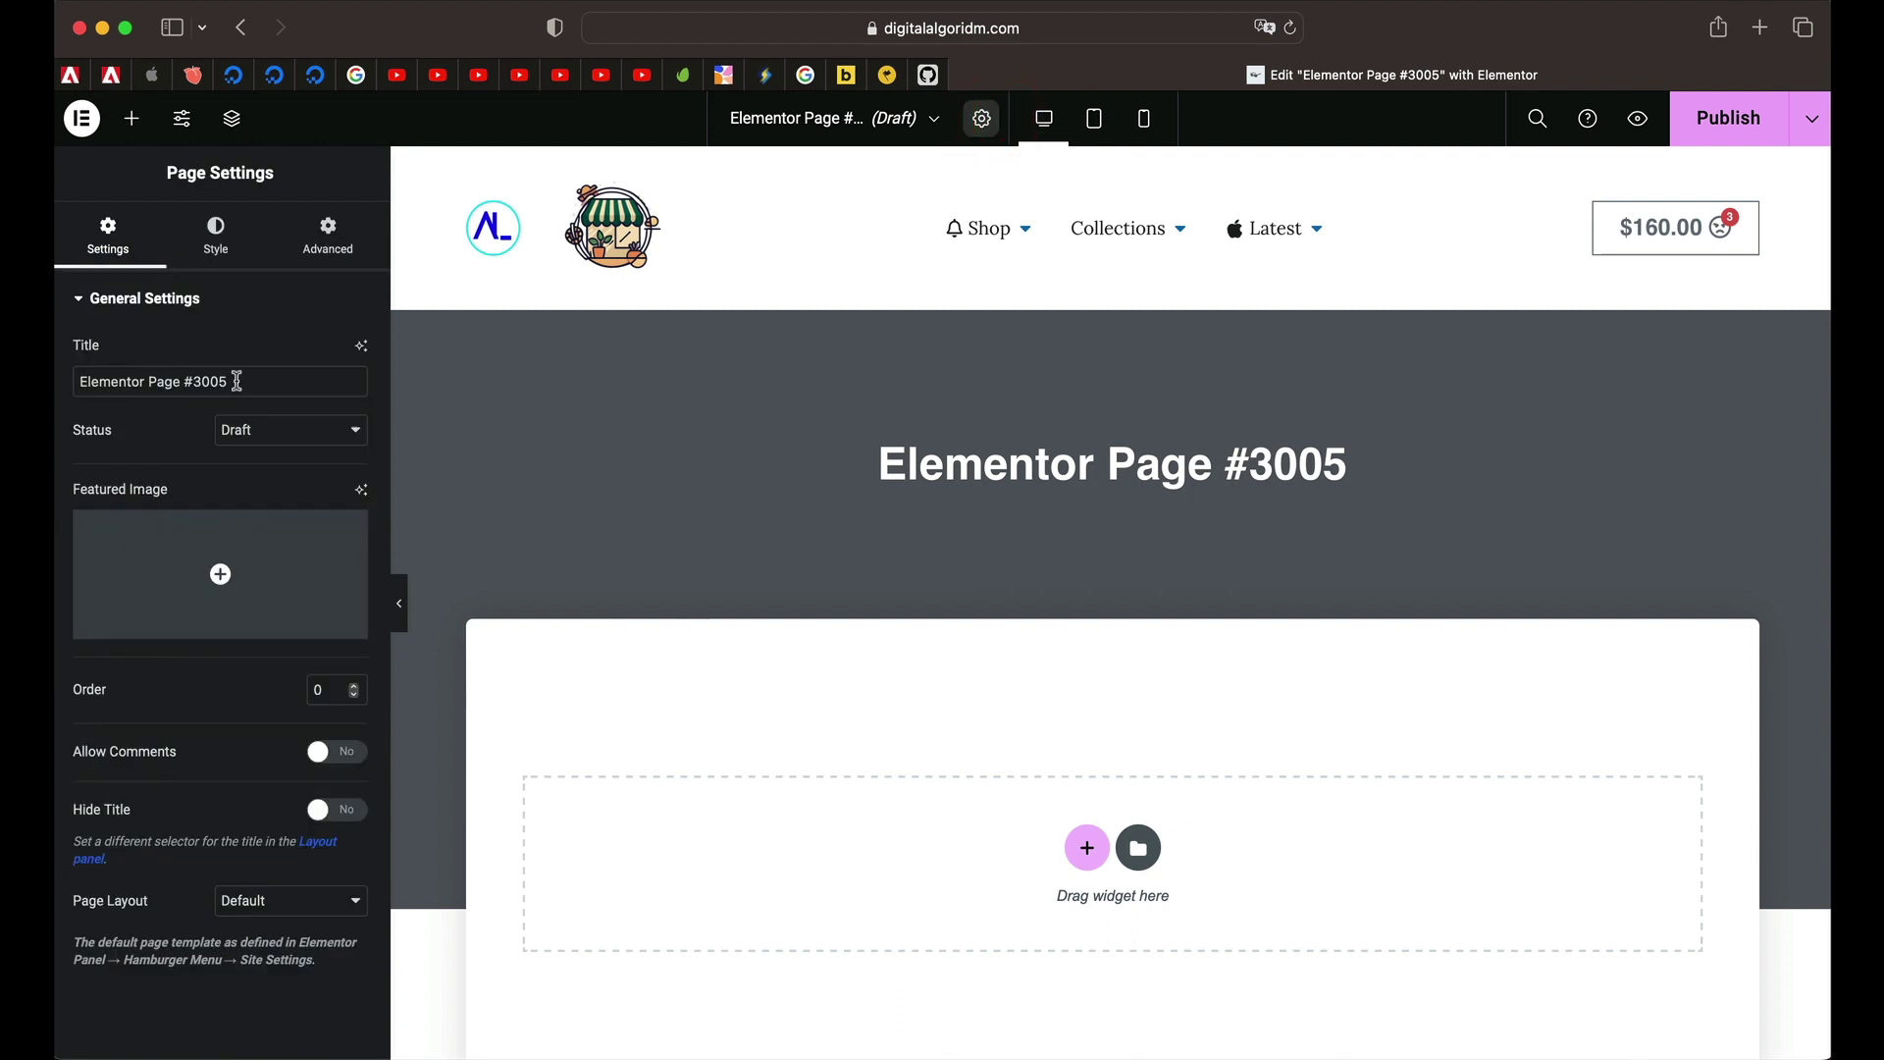
triple_click(245, 372)
type("Page")
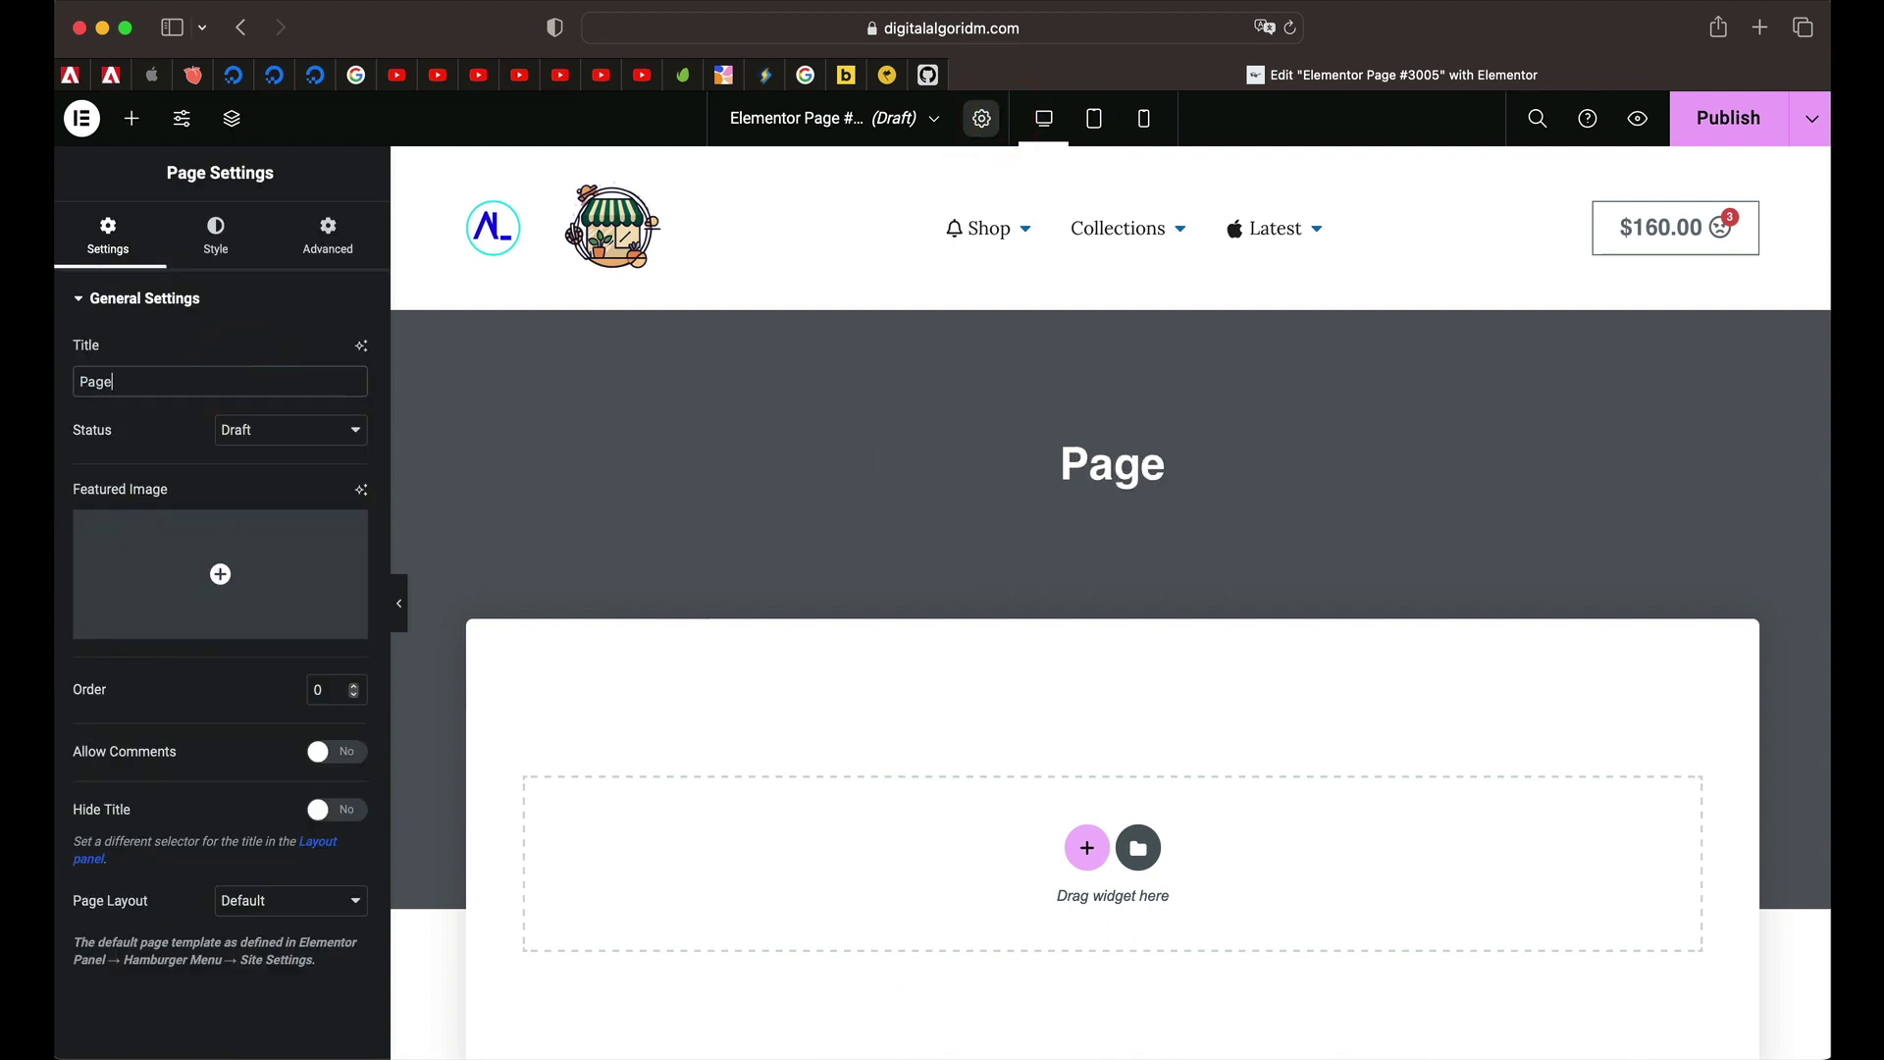
type(" 14")
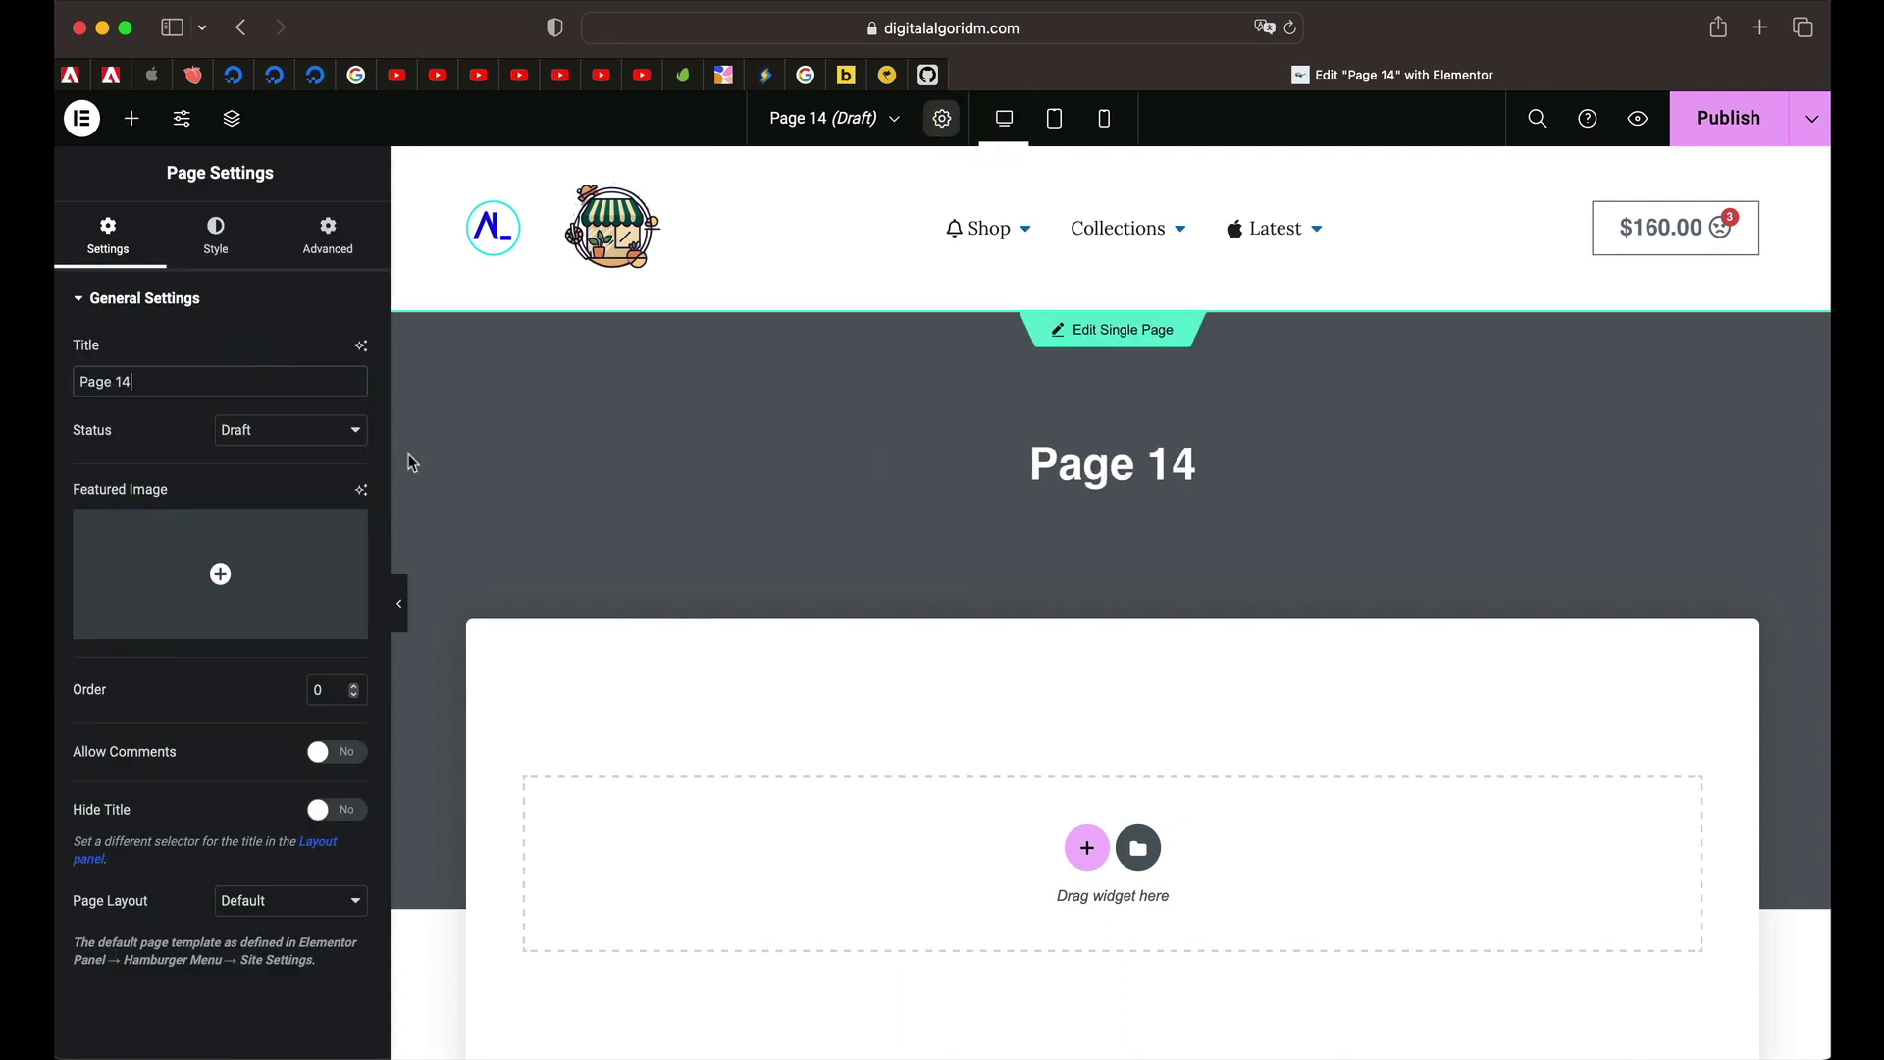
left_click(297, 903)
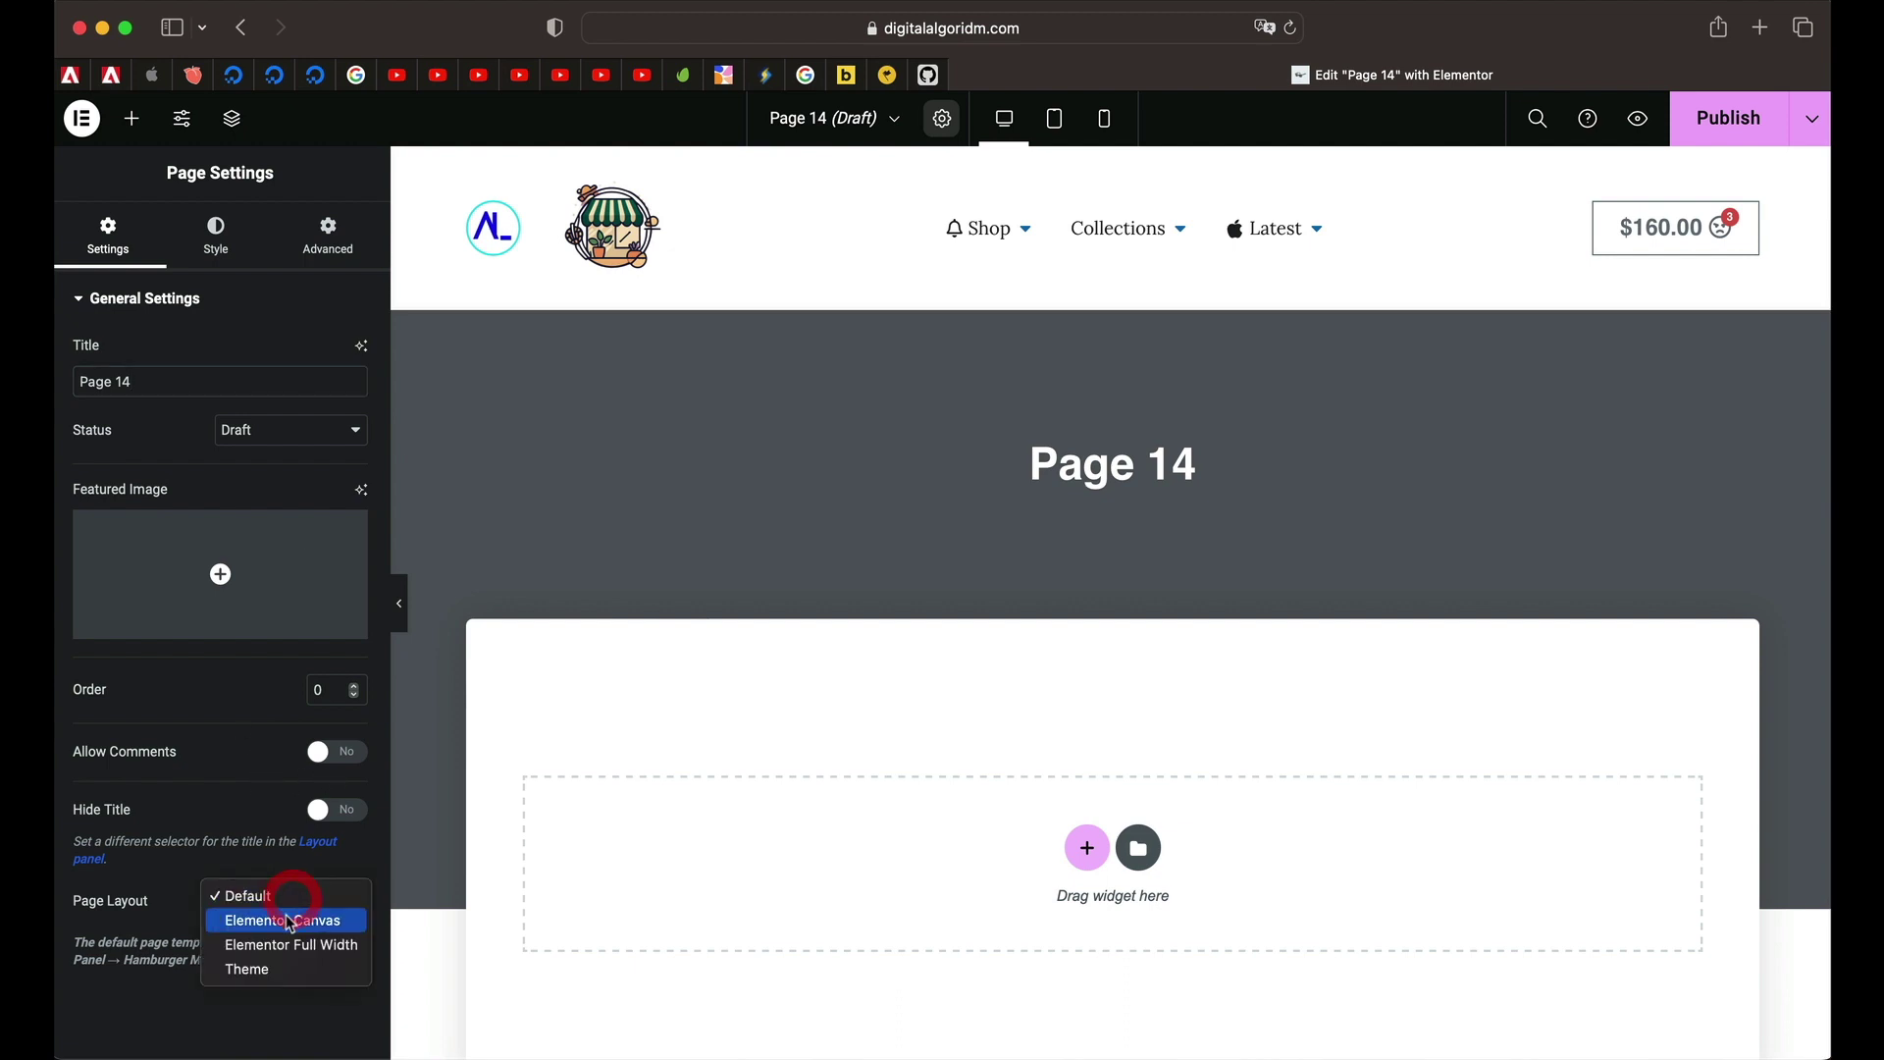
left_click(283, 942)
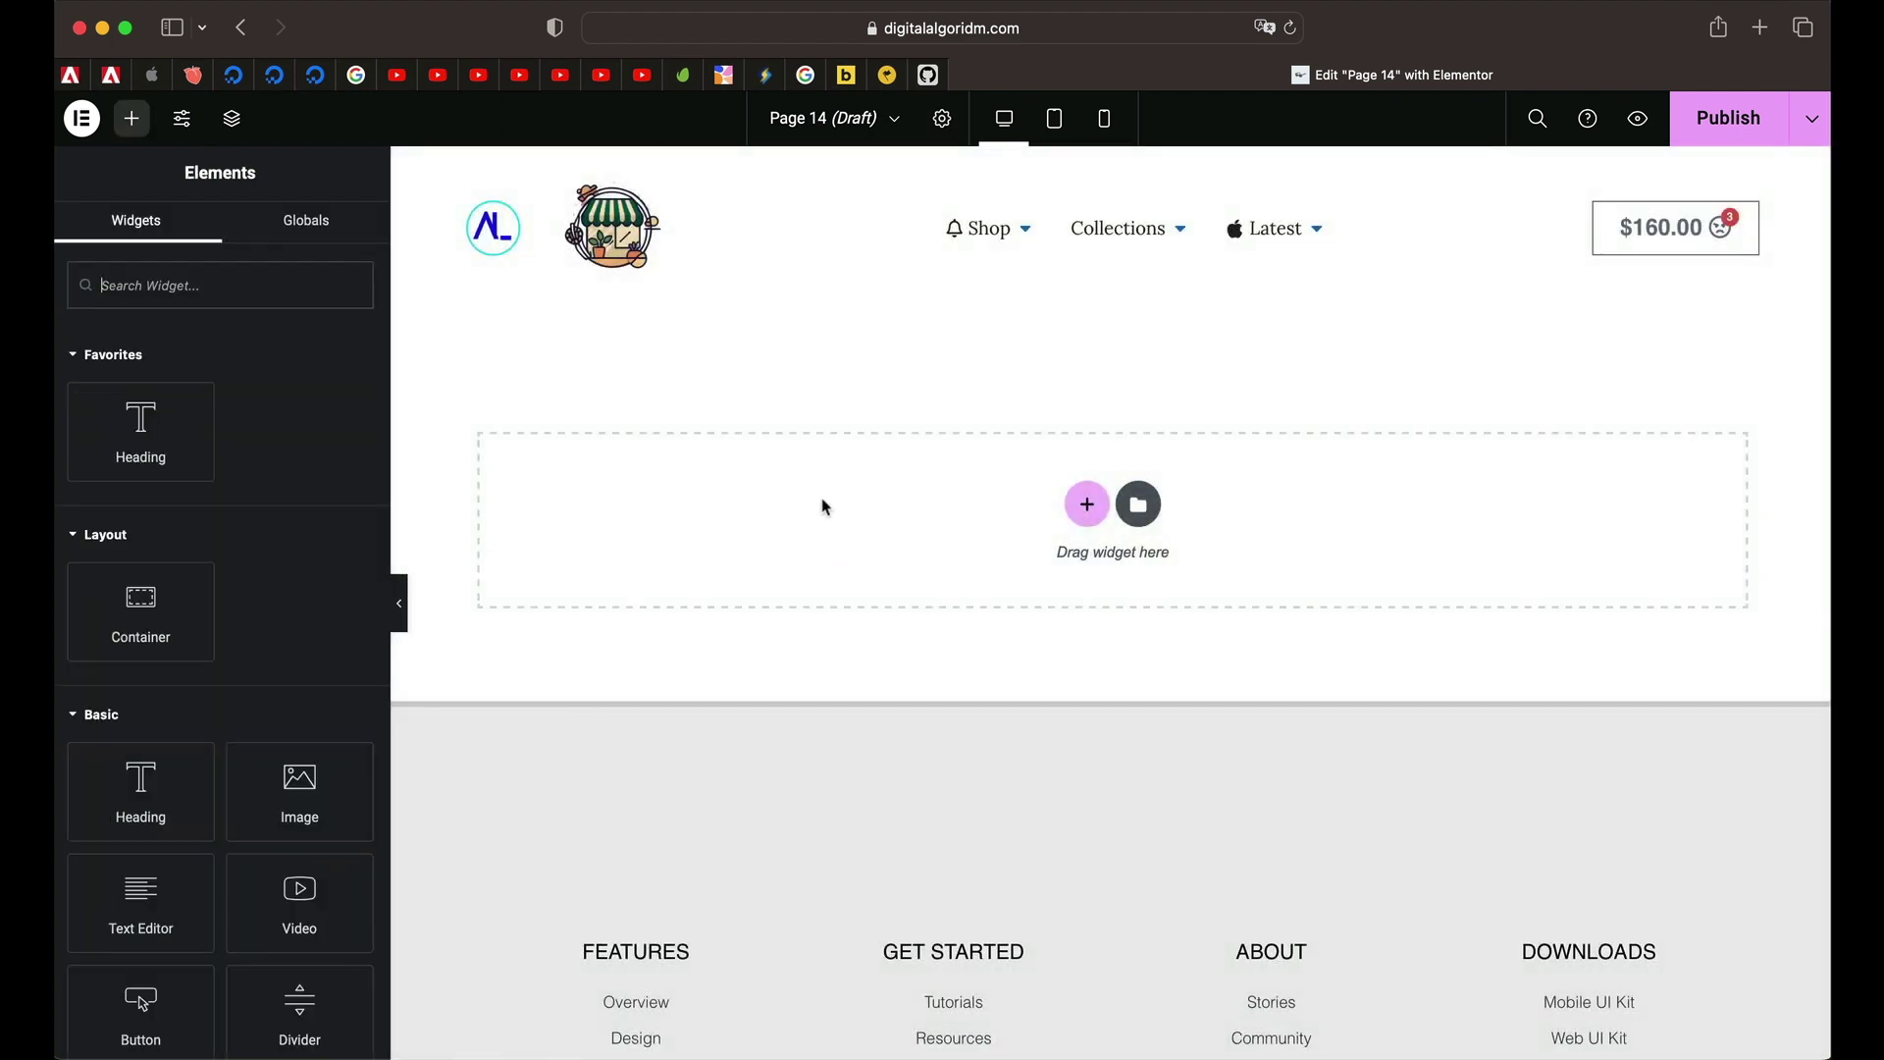
Find the Loop Grid widget by searching for "loop" and place it in the page's empty area
left_click(822, 499)
left_click(225, 290)
type("loop")
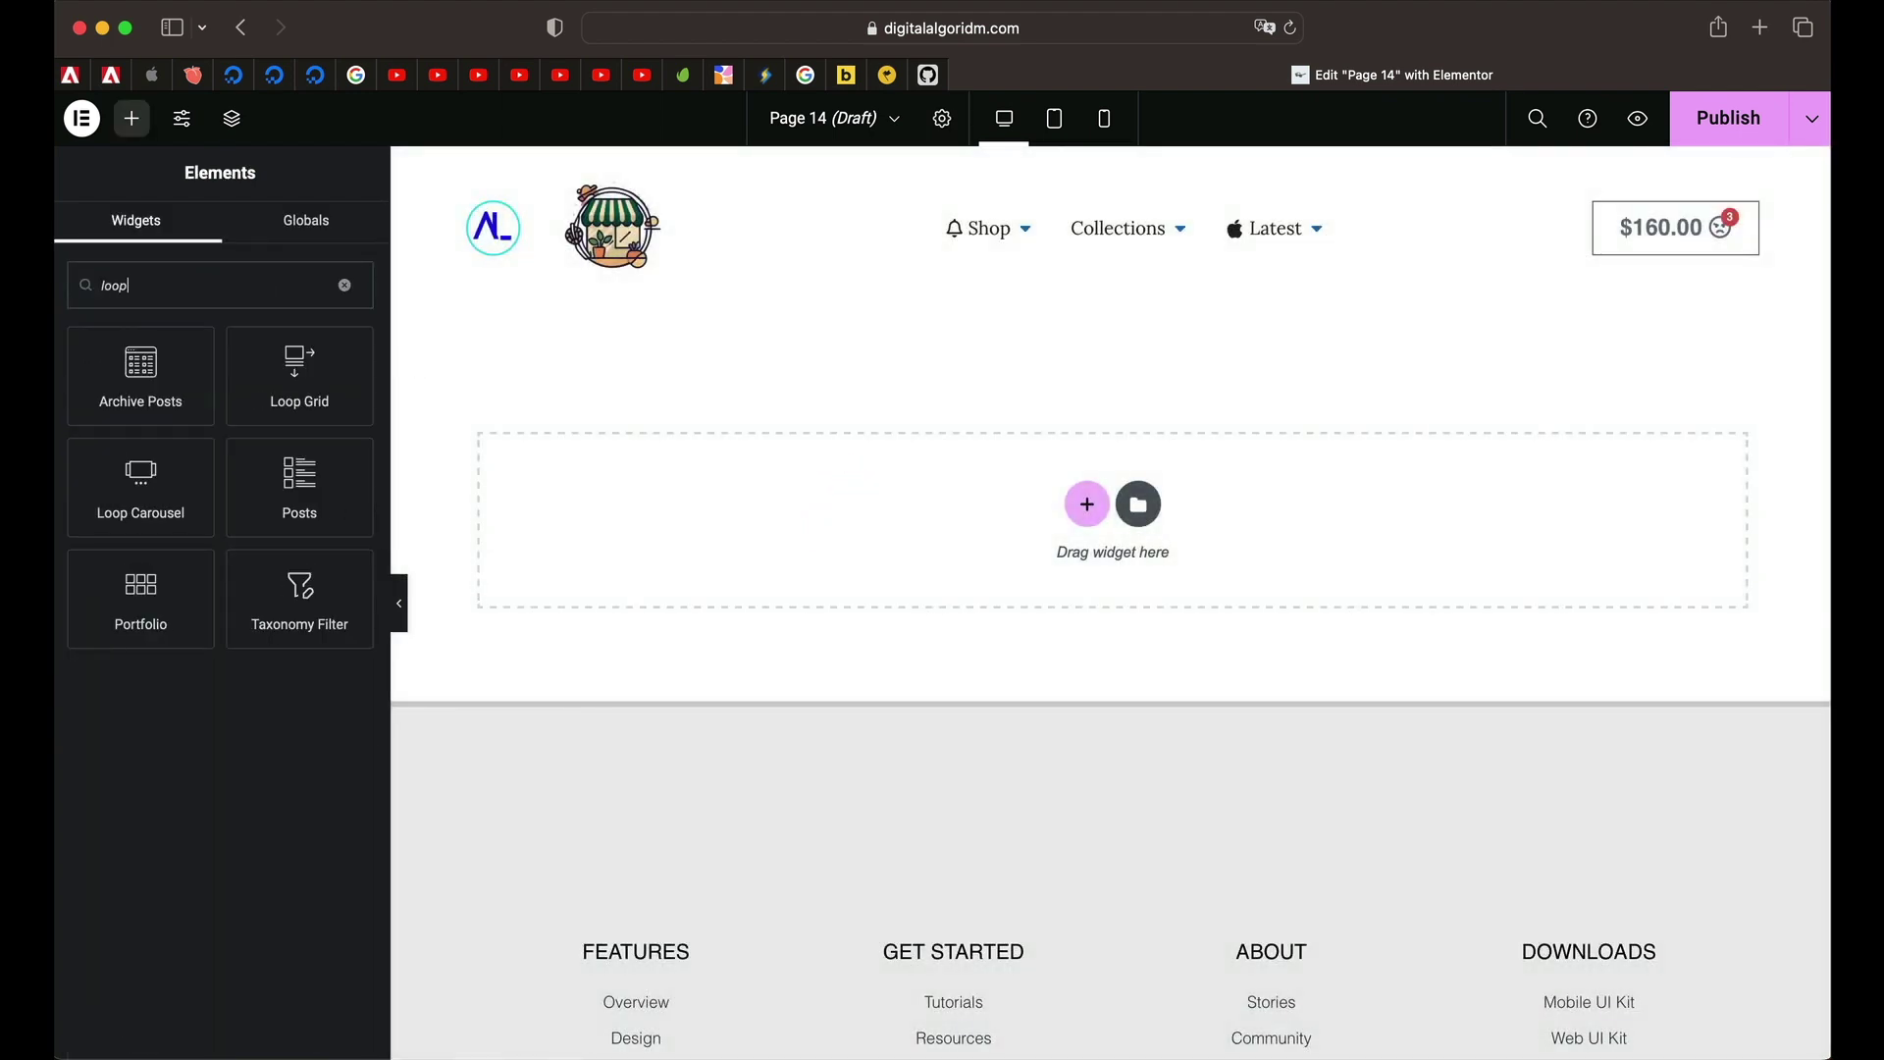
left_click_drag(299, 374, 755, 518)
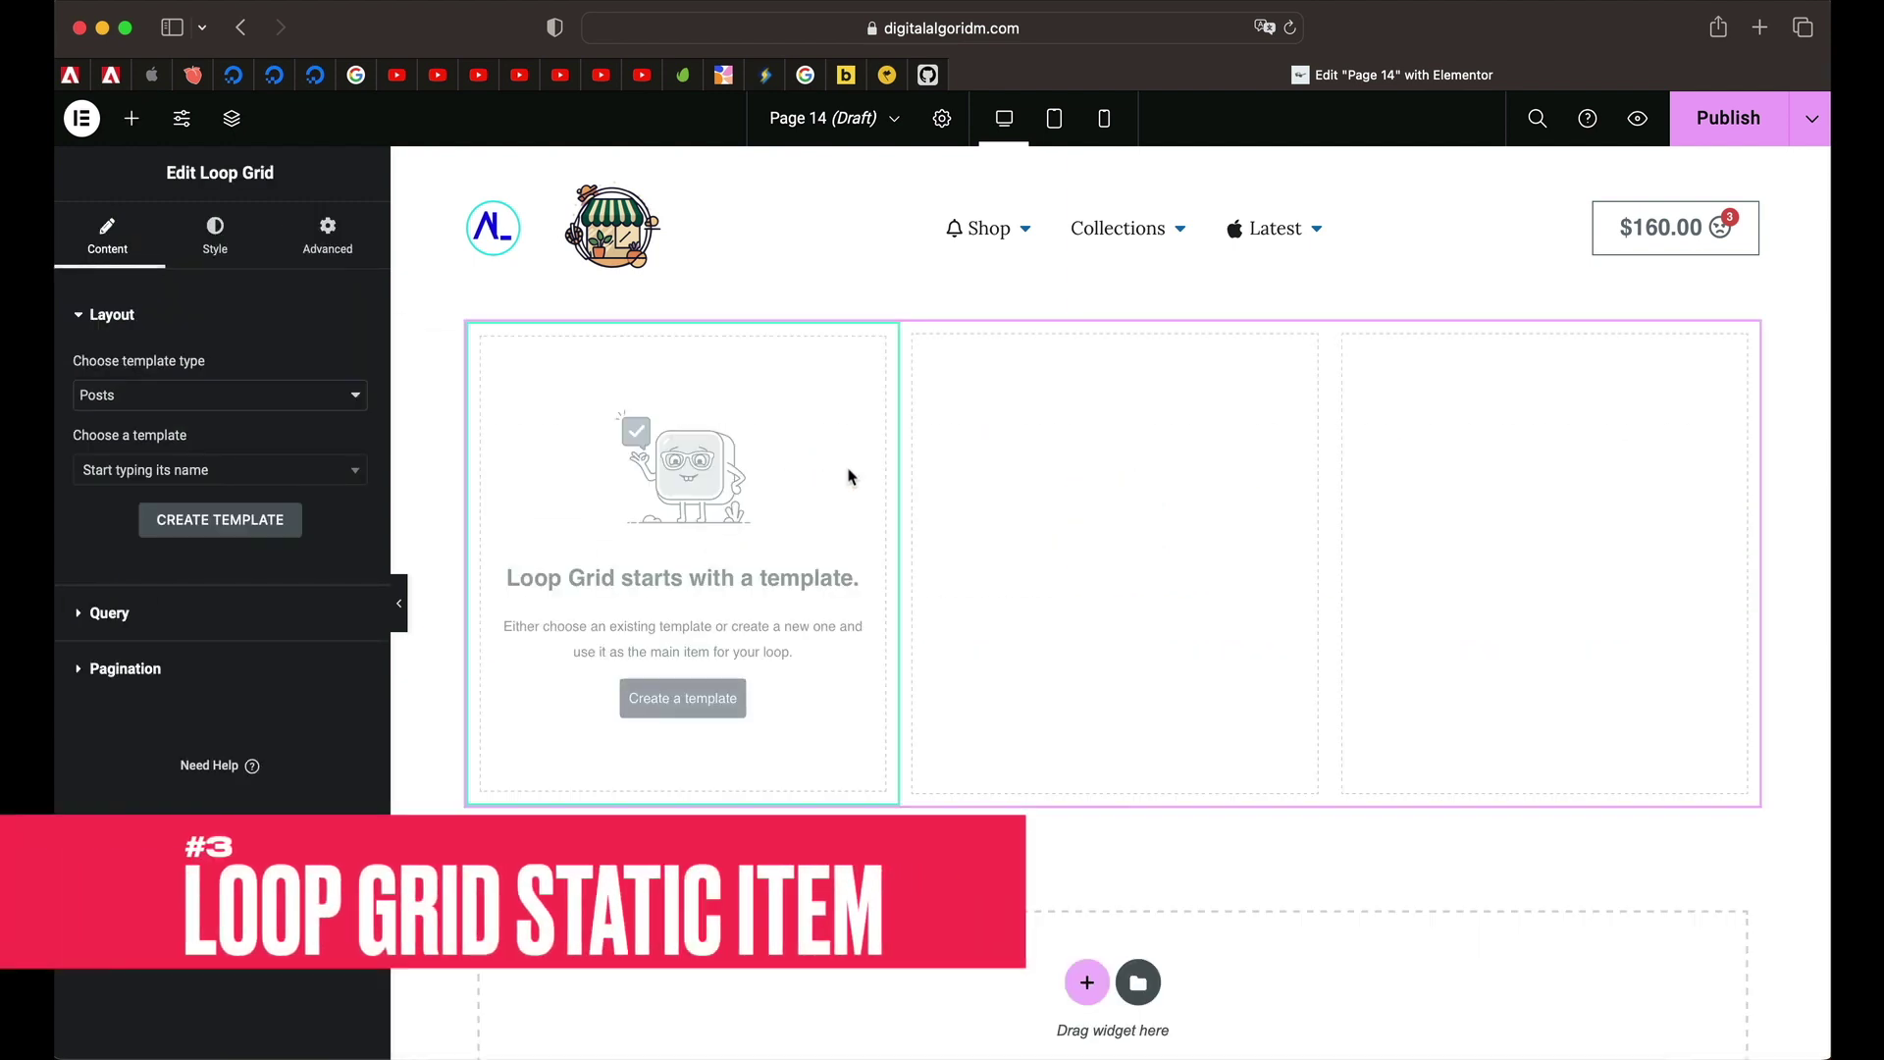
Keep Posts as the loop grid's template type and assign the Loop Code 1 template
left_click(226, 402)
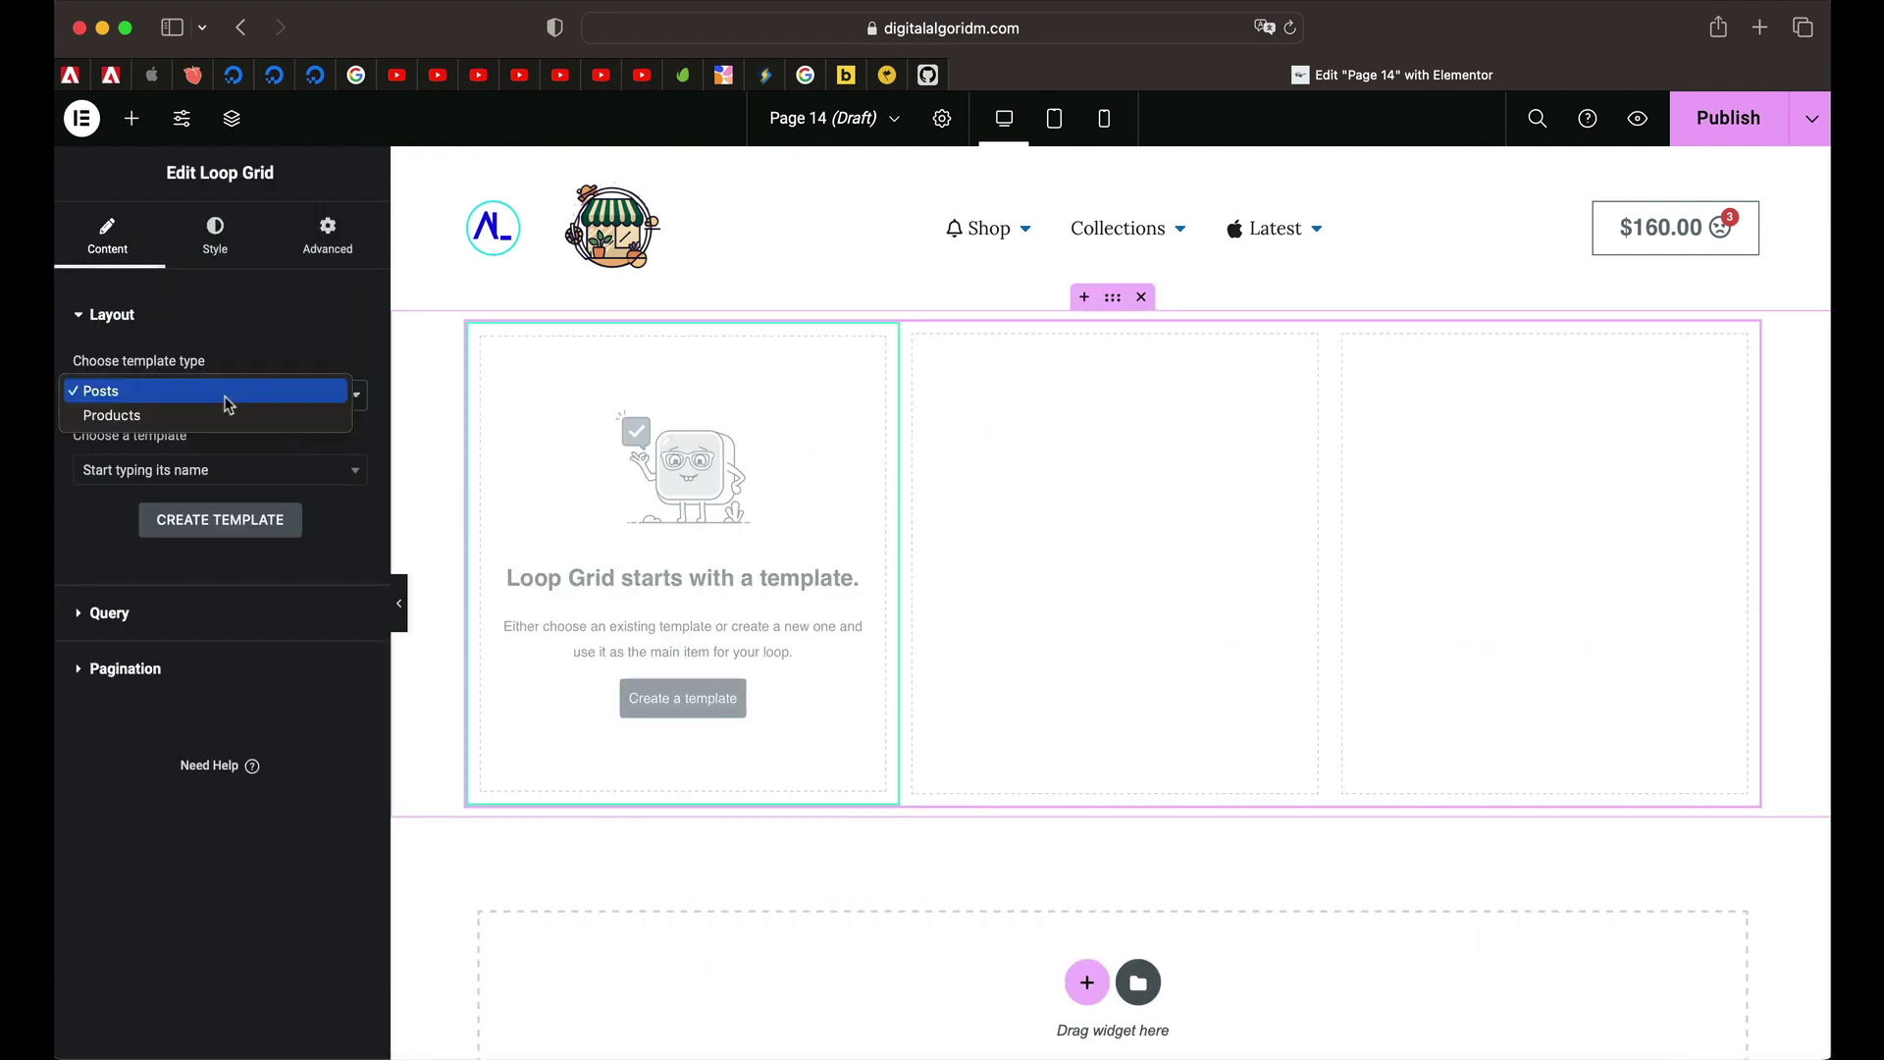
left_click(228, 393)
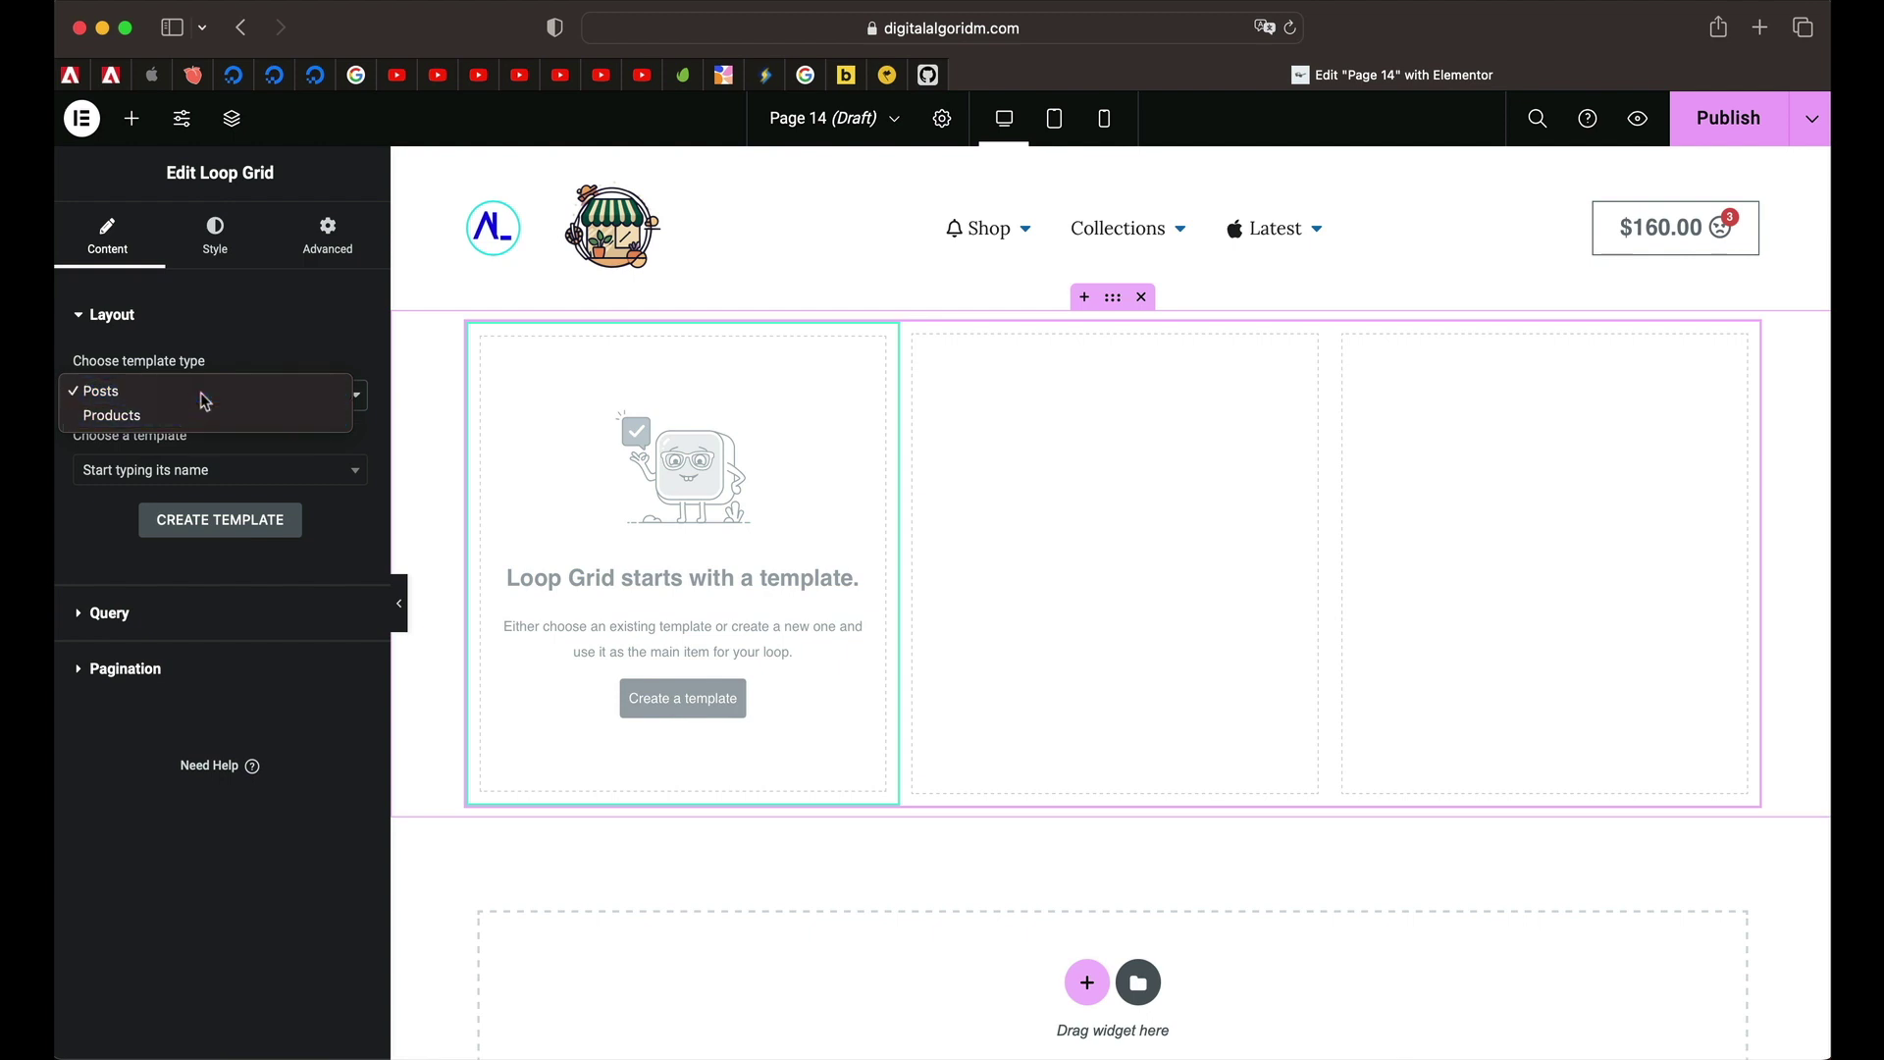
left_click(203, 393)
left_click(201, 471)
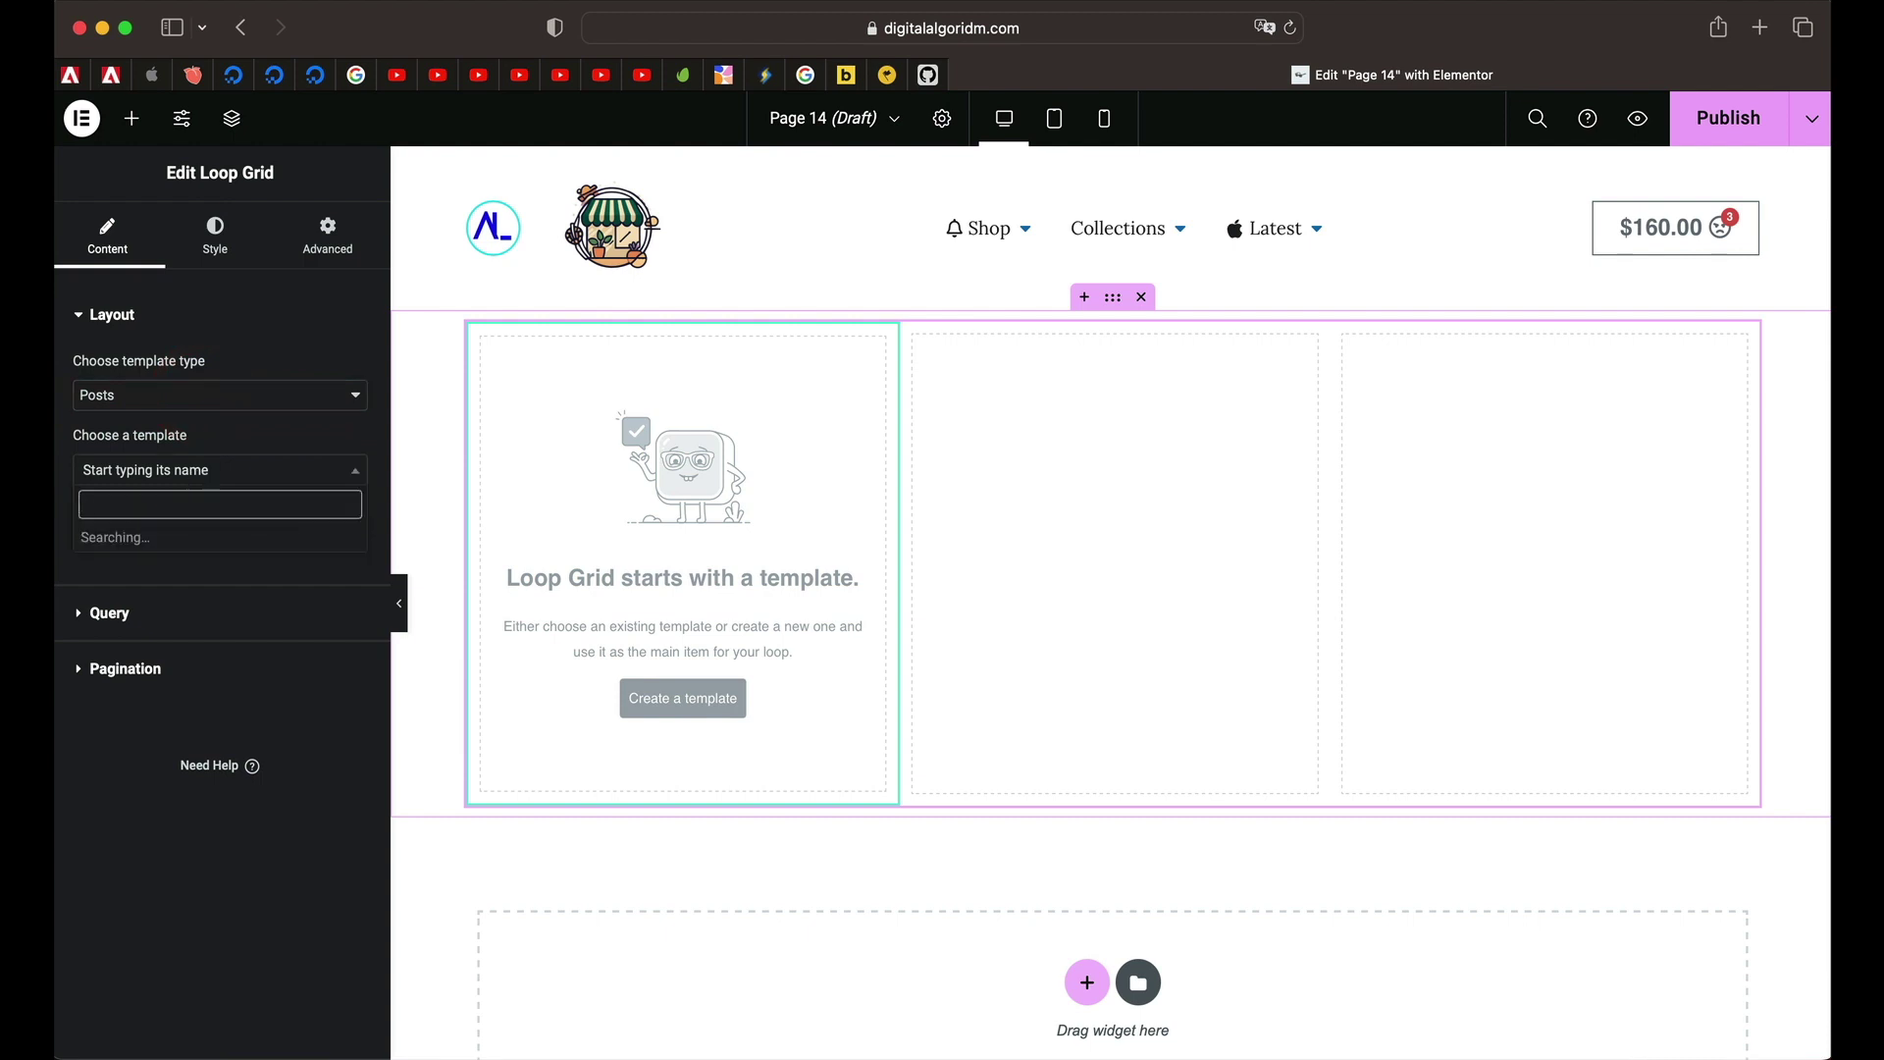
left_click(169, 538)
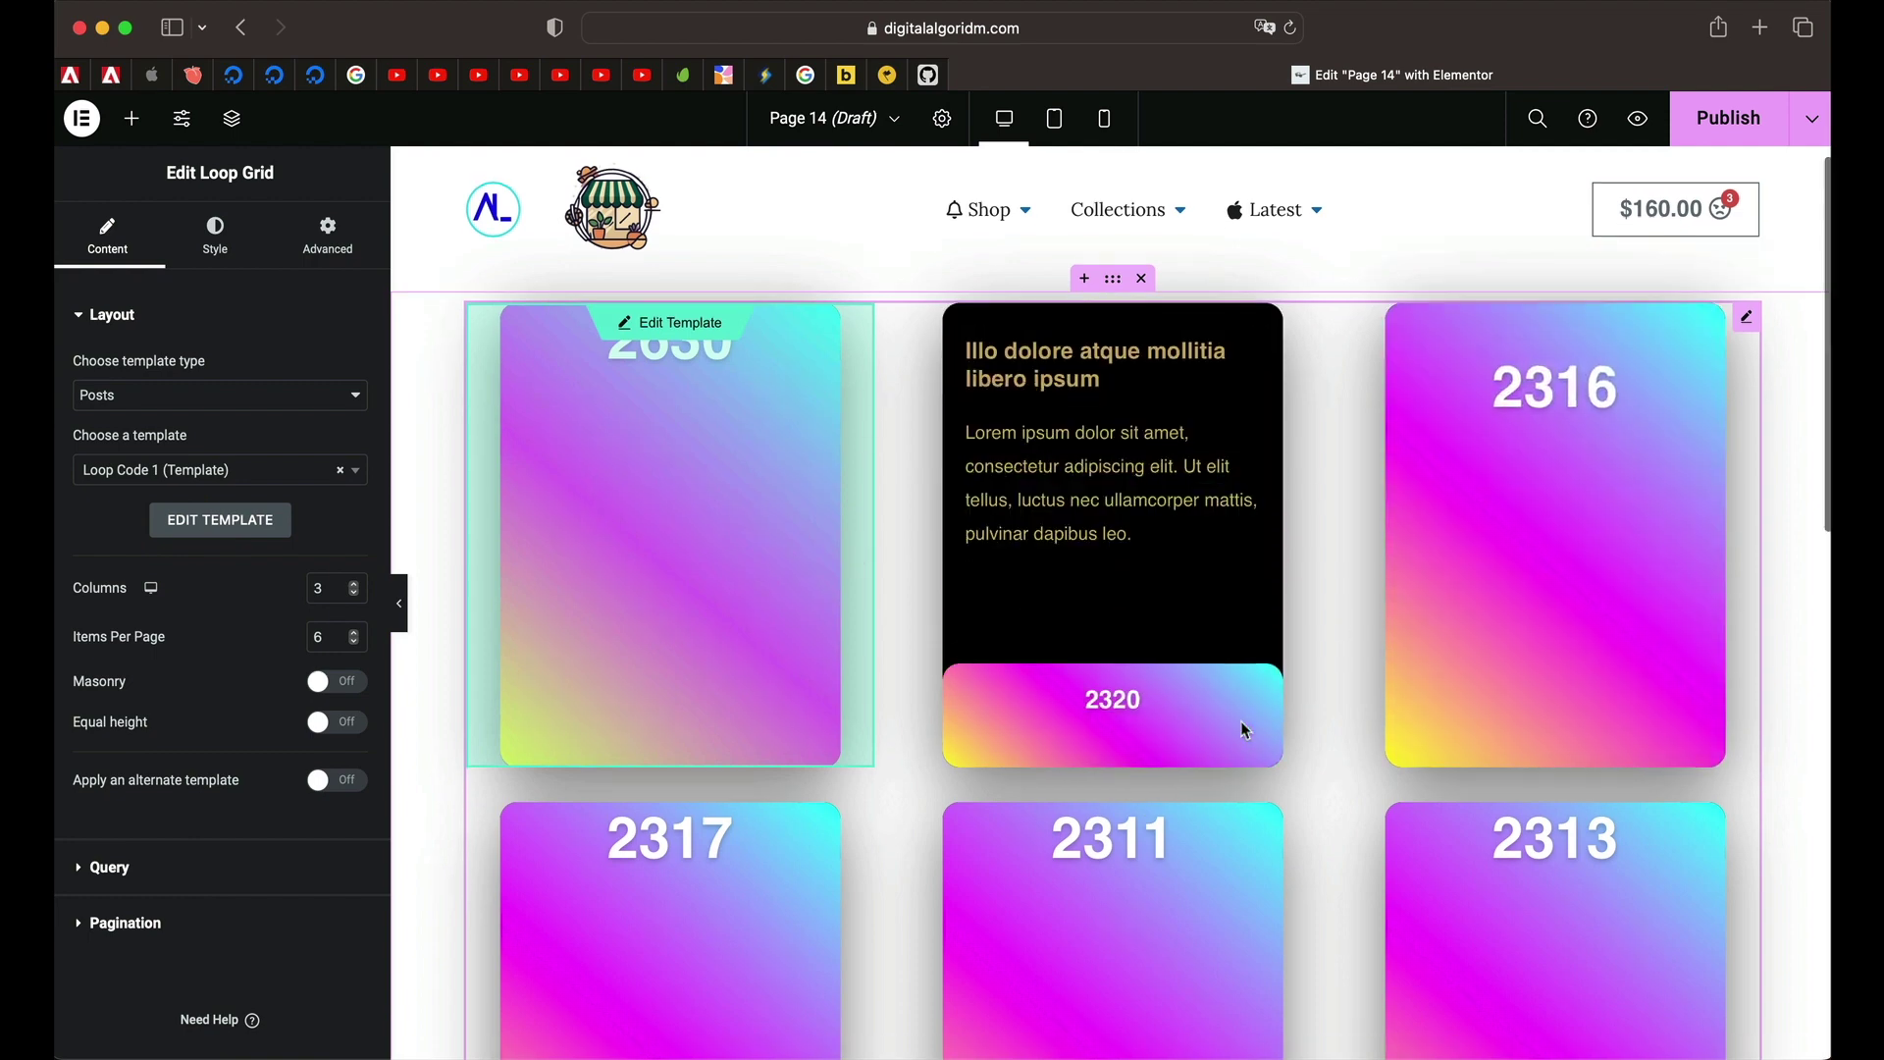
Turn on the alternate template for the loop grid, using the Woo Loop template at grid position 2
scroll(1242, 726, "down", 5)
scroll(1080, 826, "up", 3)
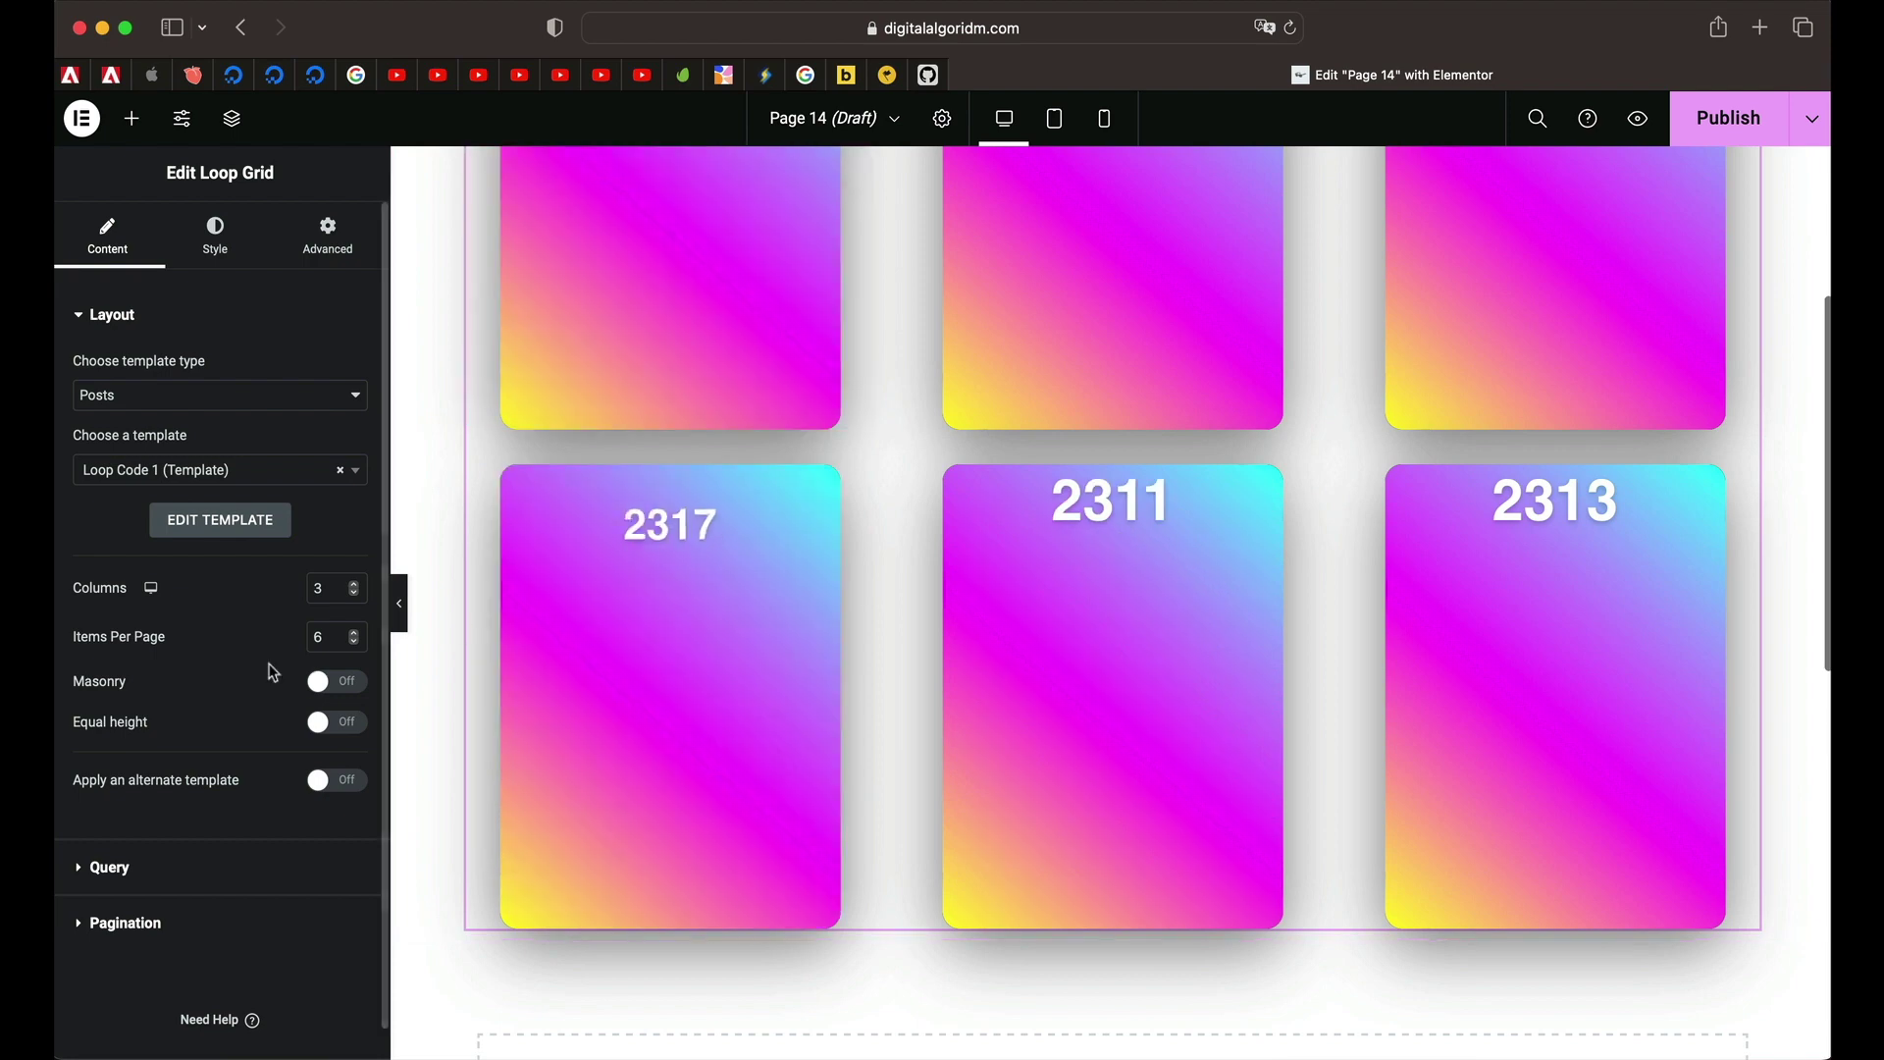
scroll(637, 589, "up", 4)
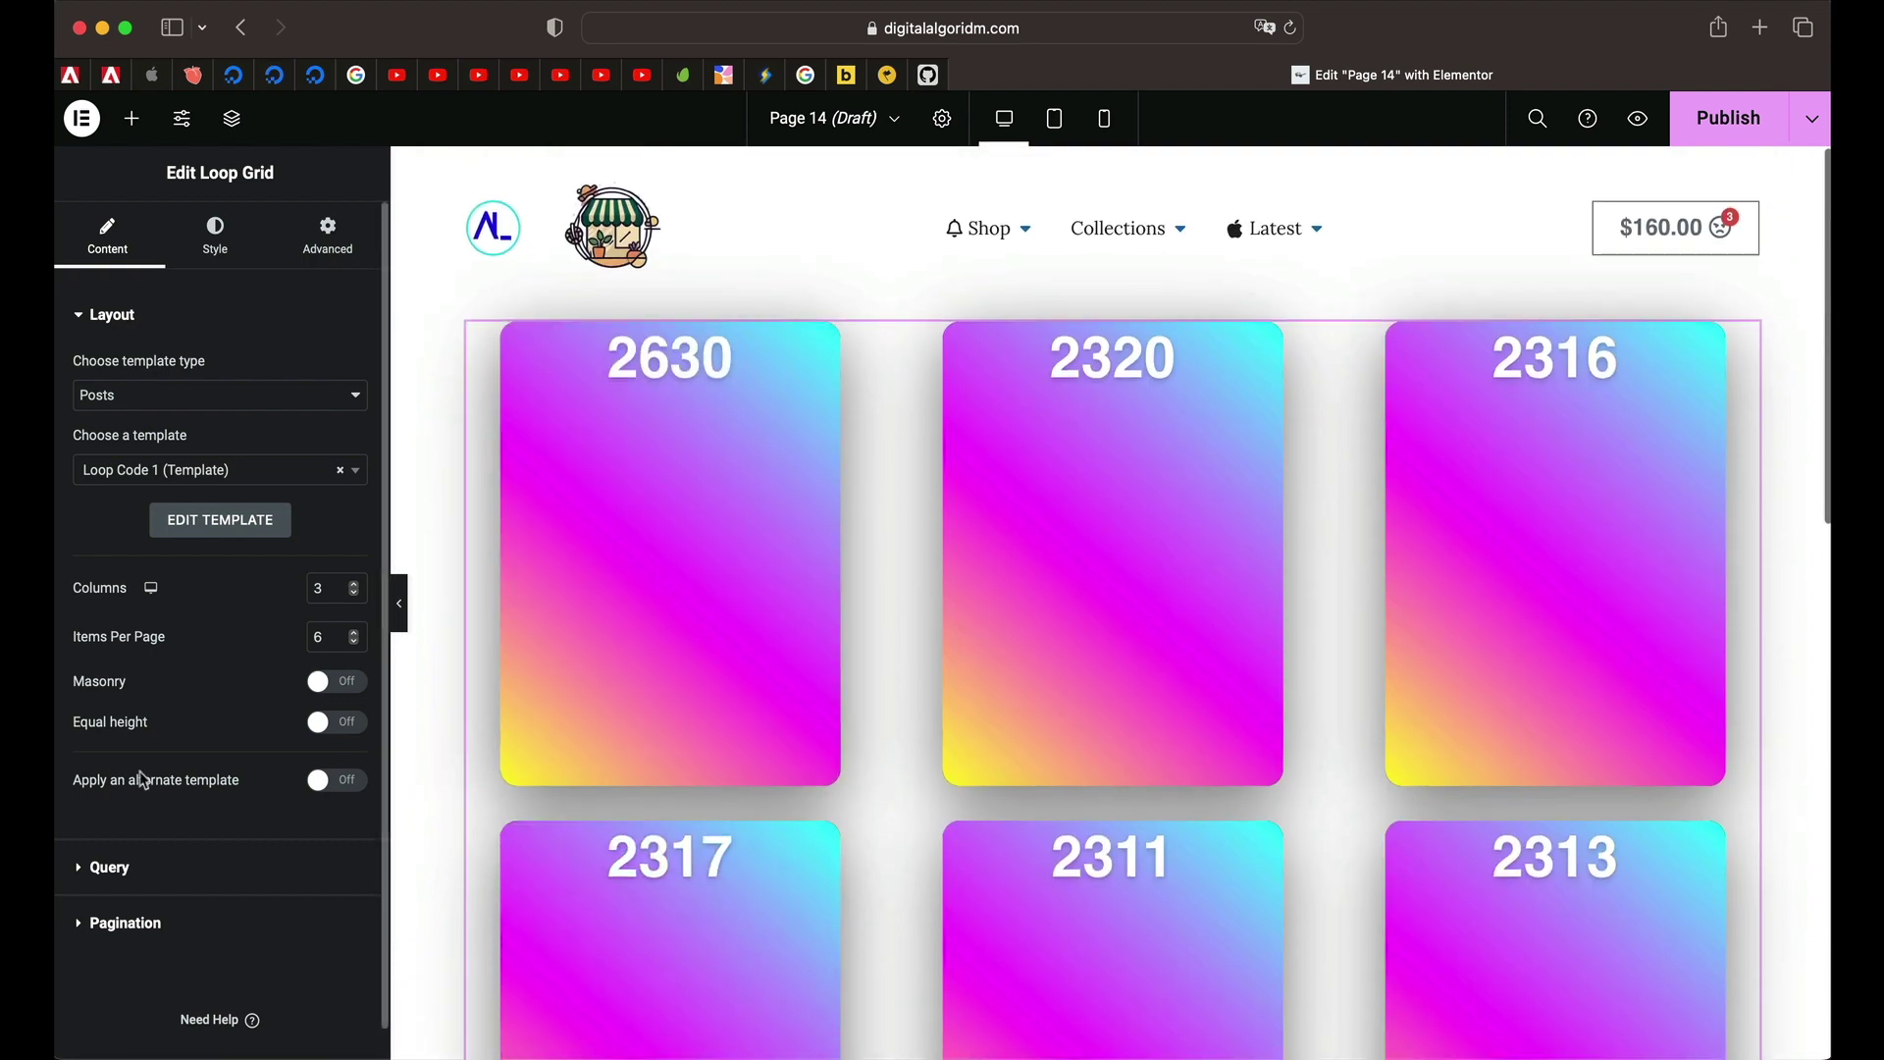
left_click(316, 779)
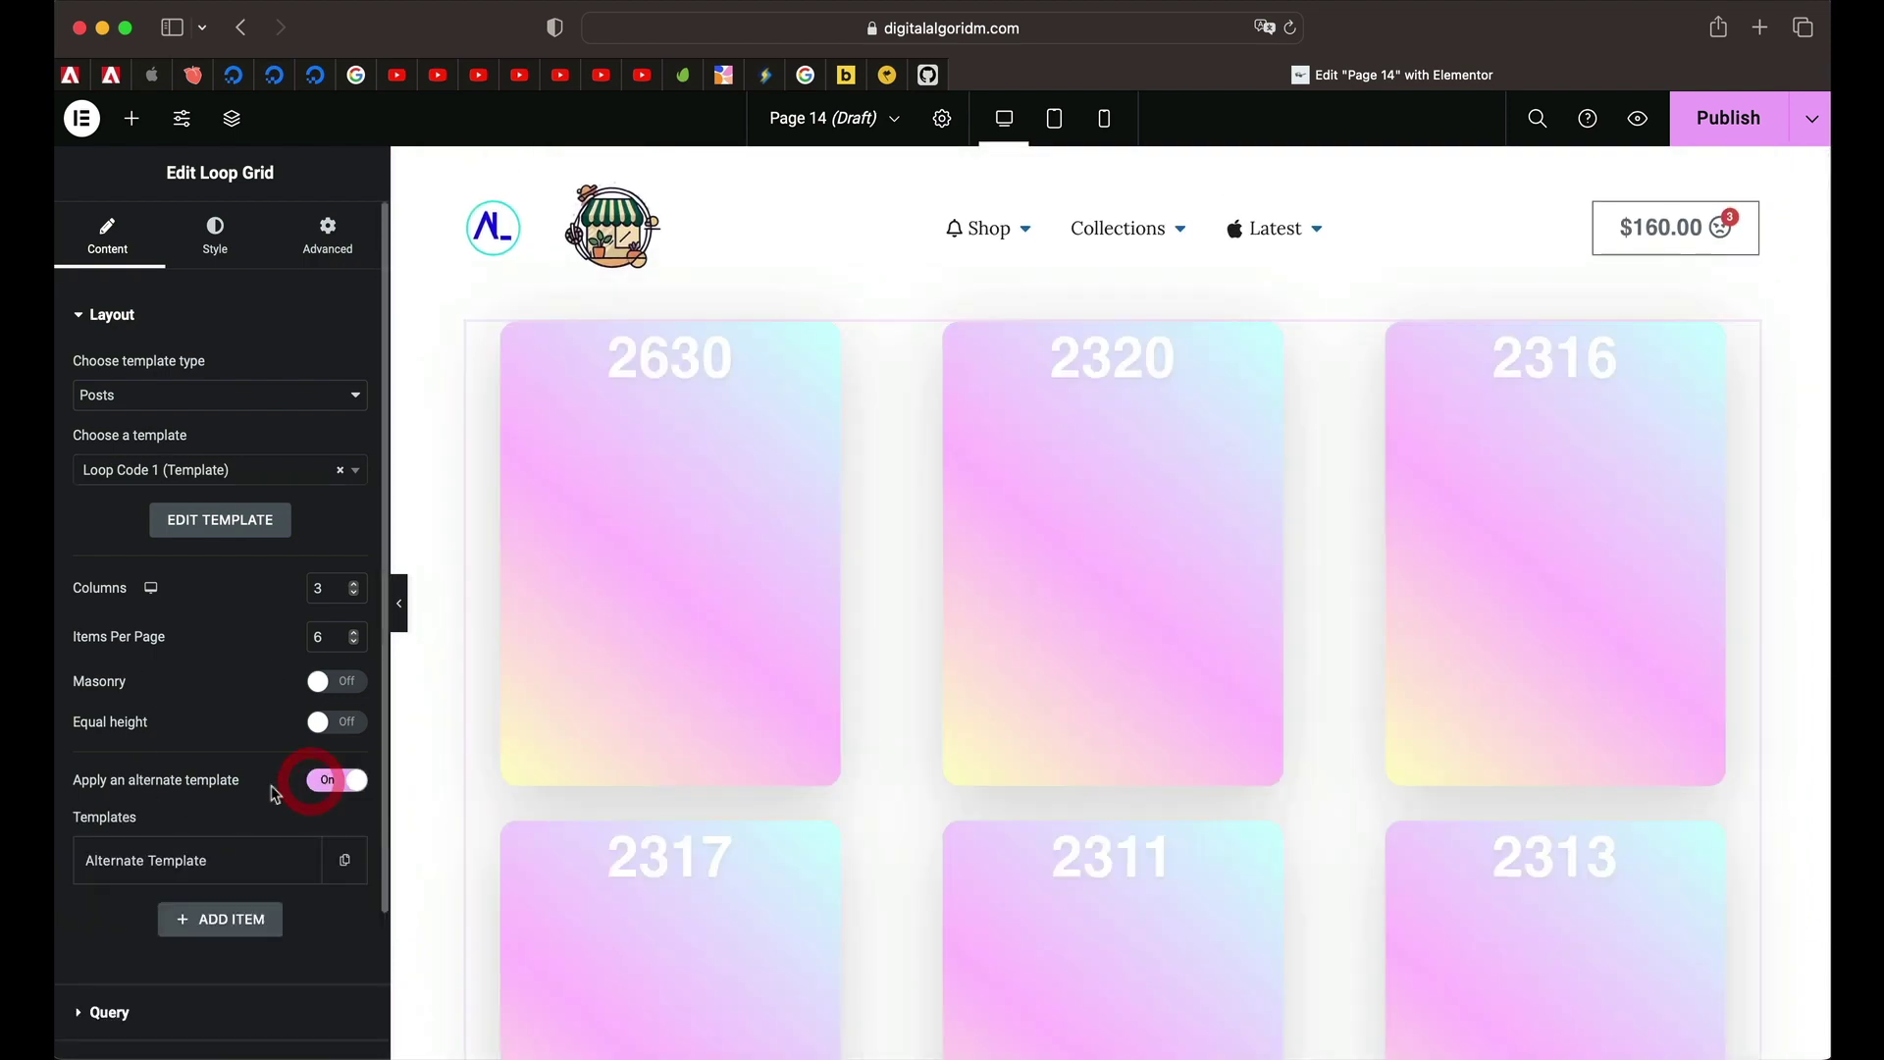
left_click(197, 861)
scroll(309, 807, "down", 3)
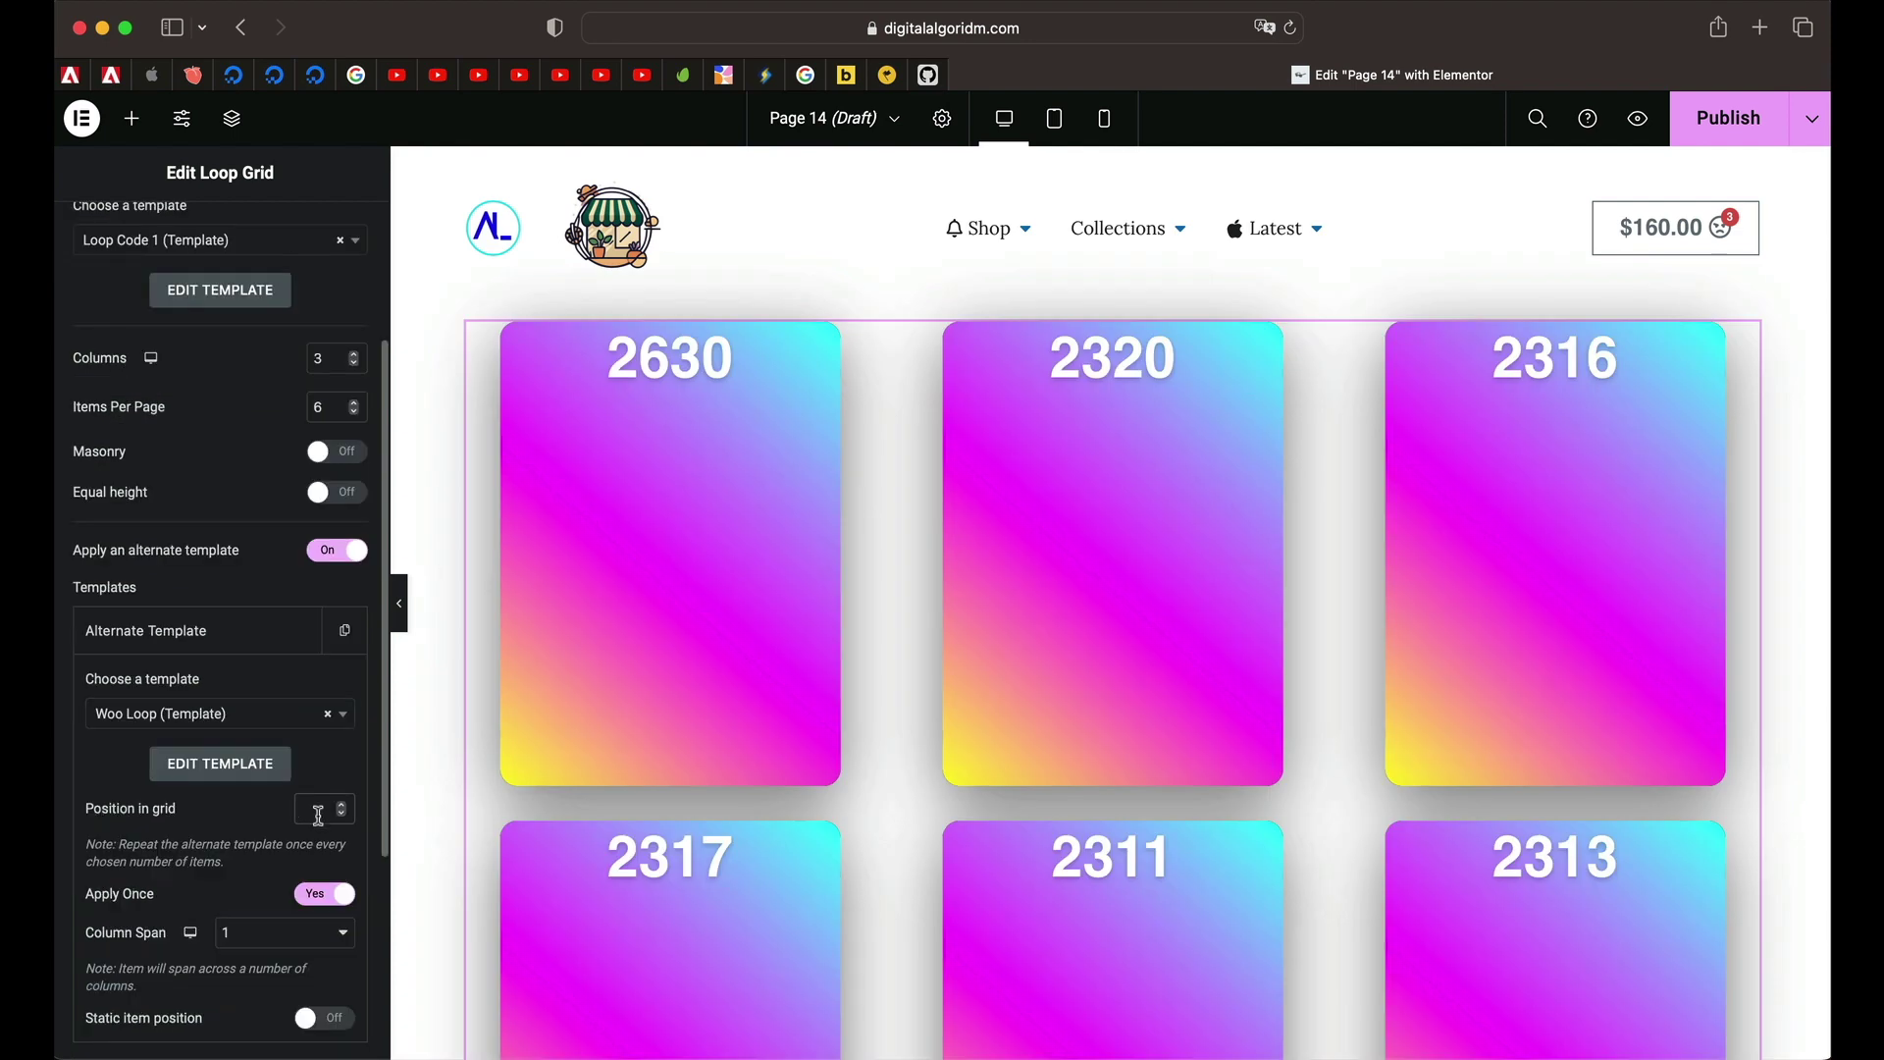
left_click(318, 810)
type("2")
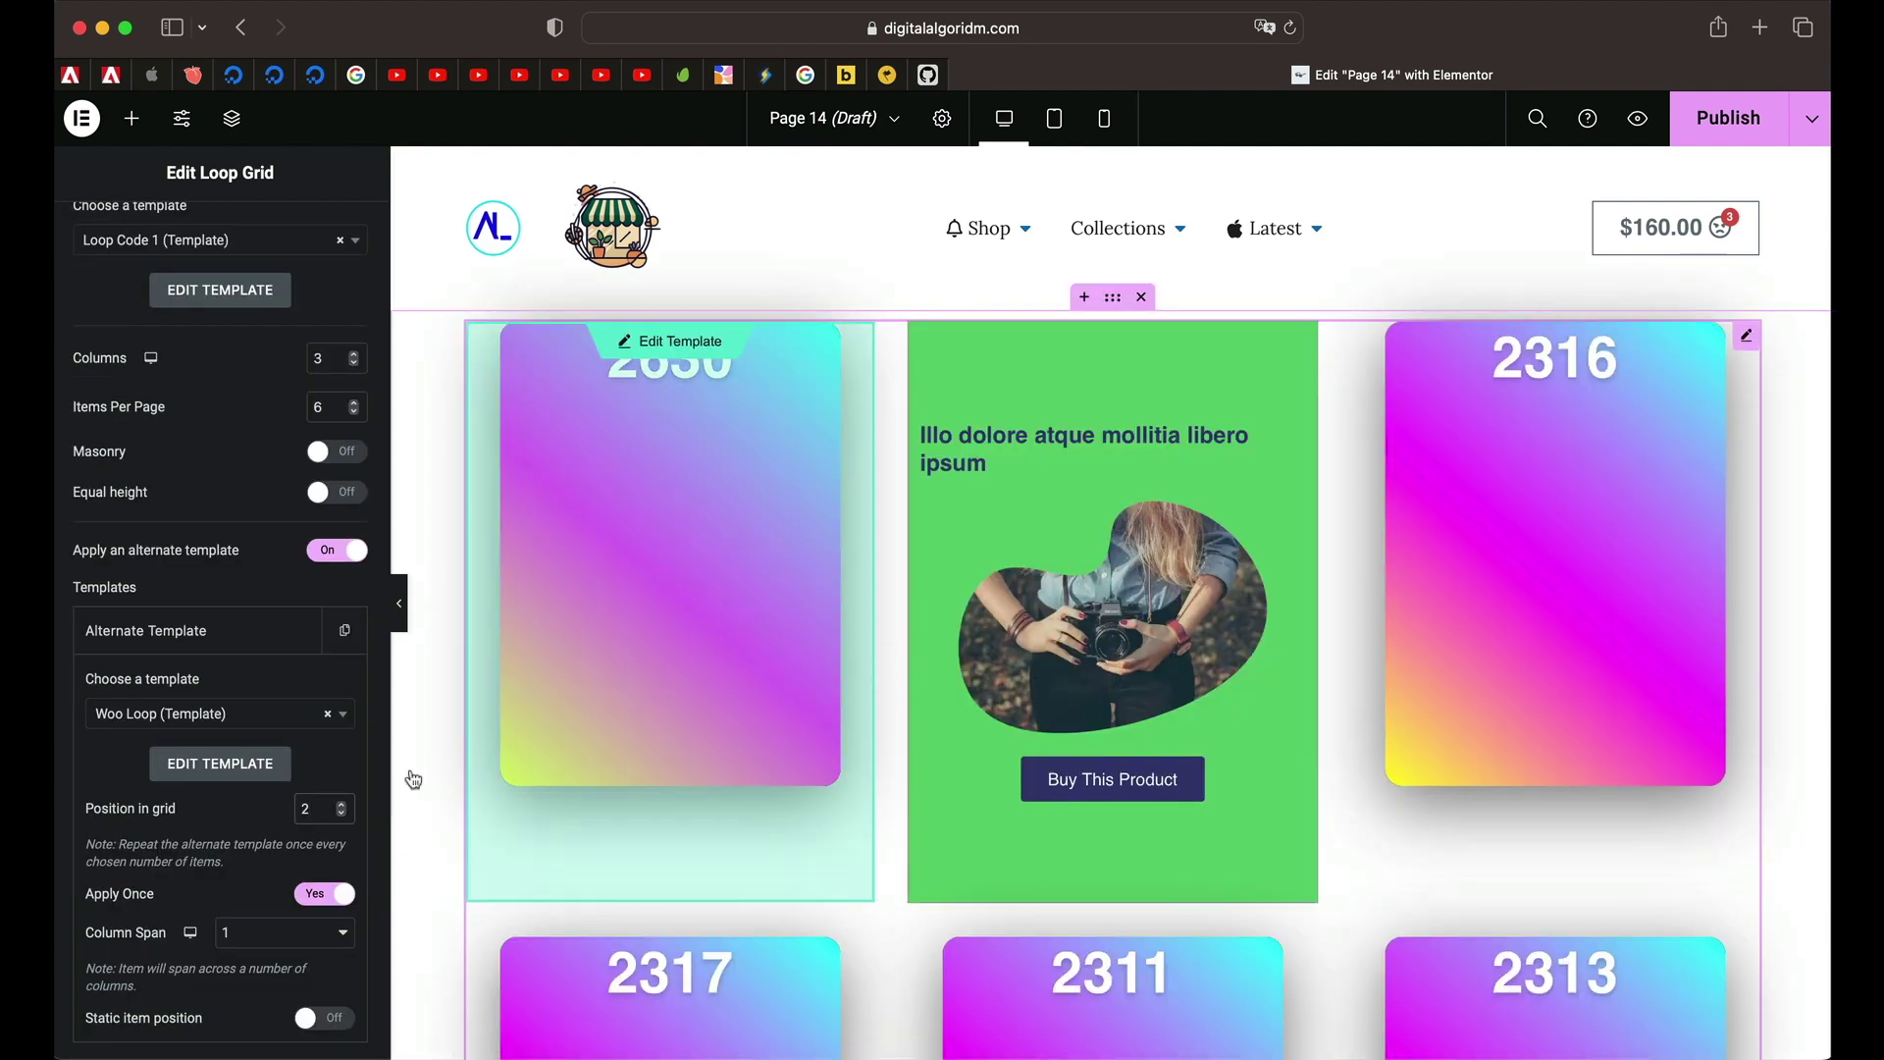
Turn on static item position for the Woo Loop alternate template and check how the grid's posts shift around it
scroll(250, 888, "down", 2)
left_click(327, 894)
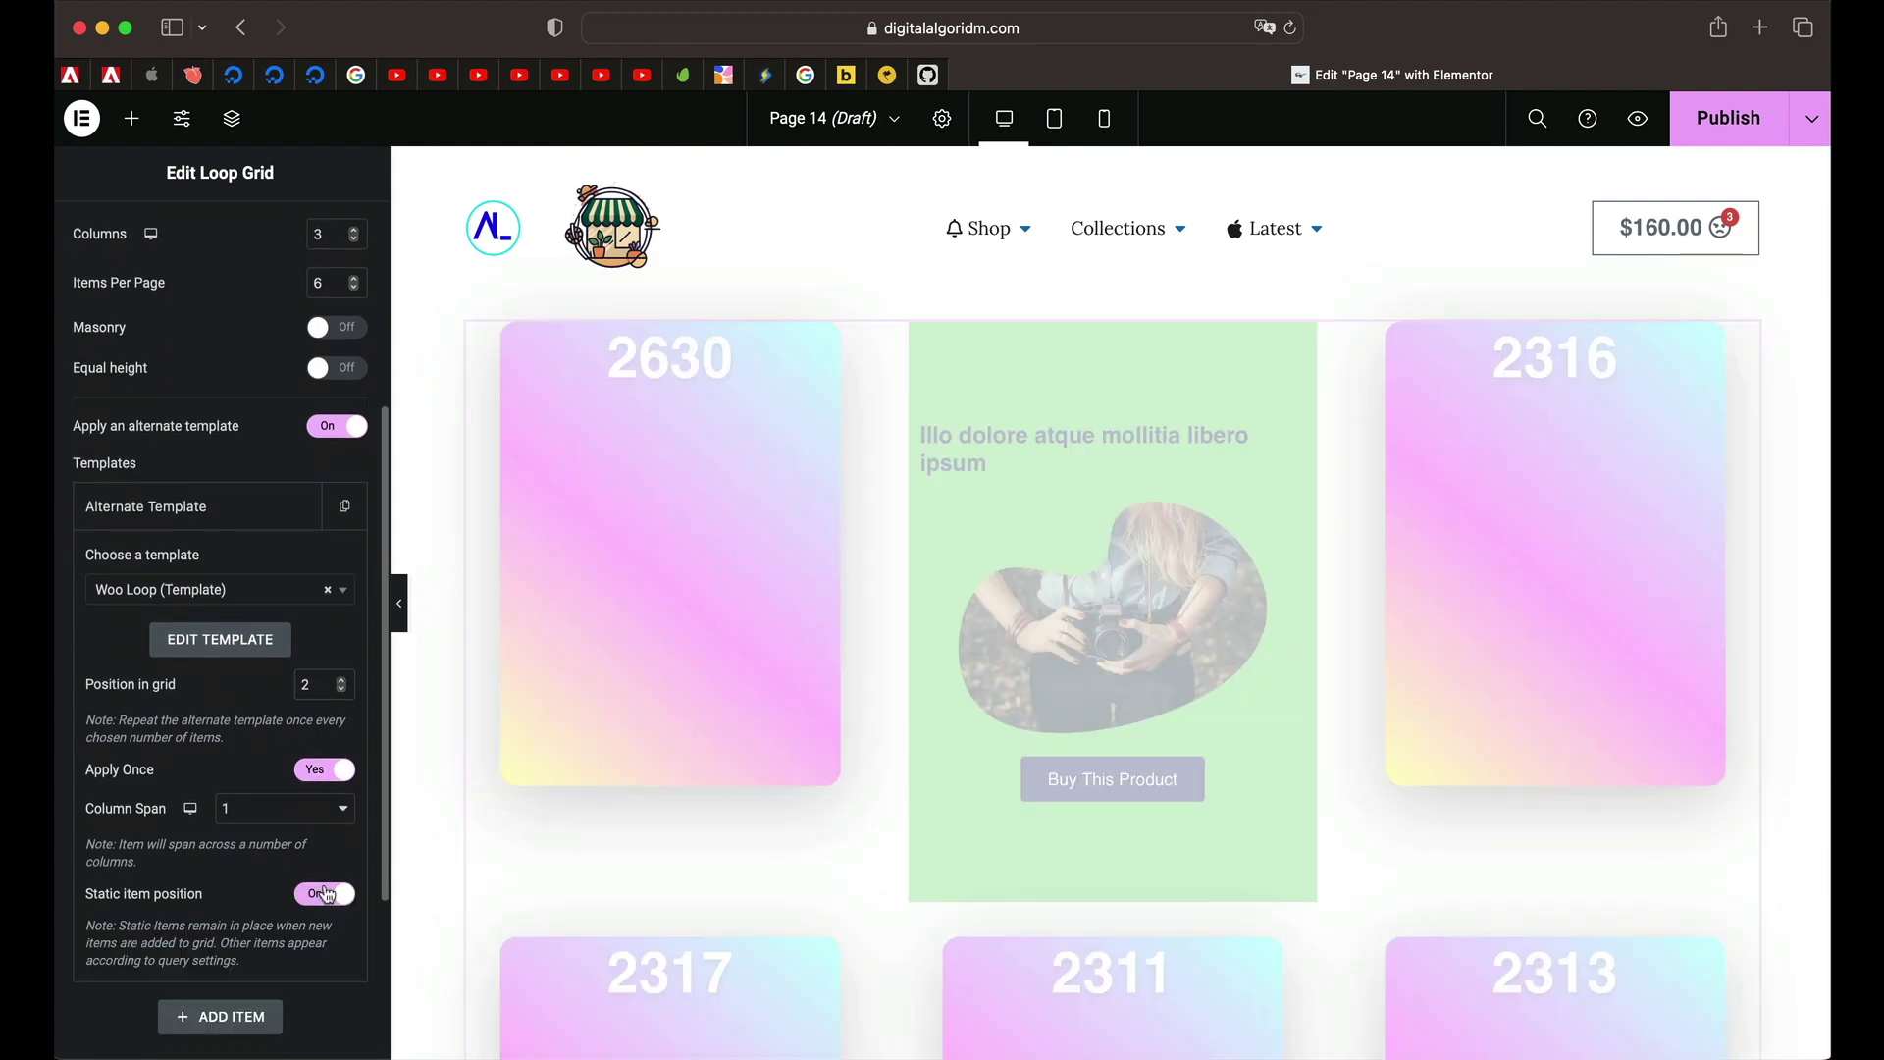
scroll(775, 799, "down", 3)
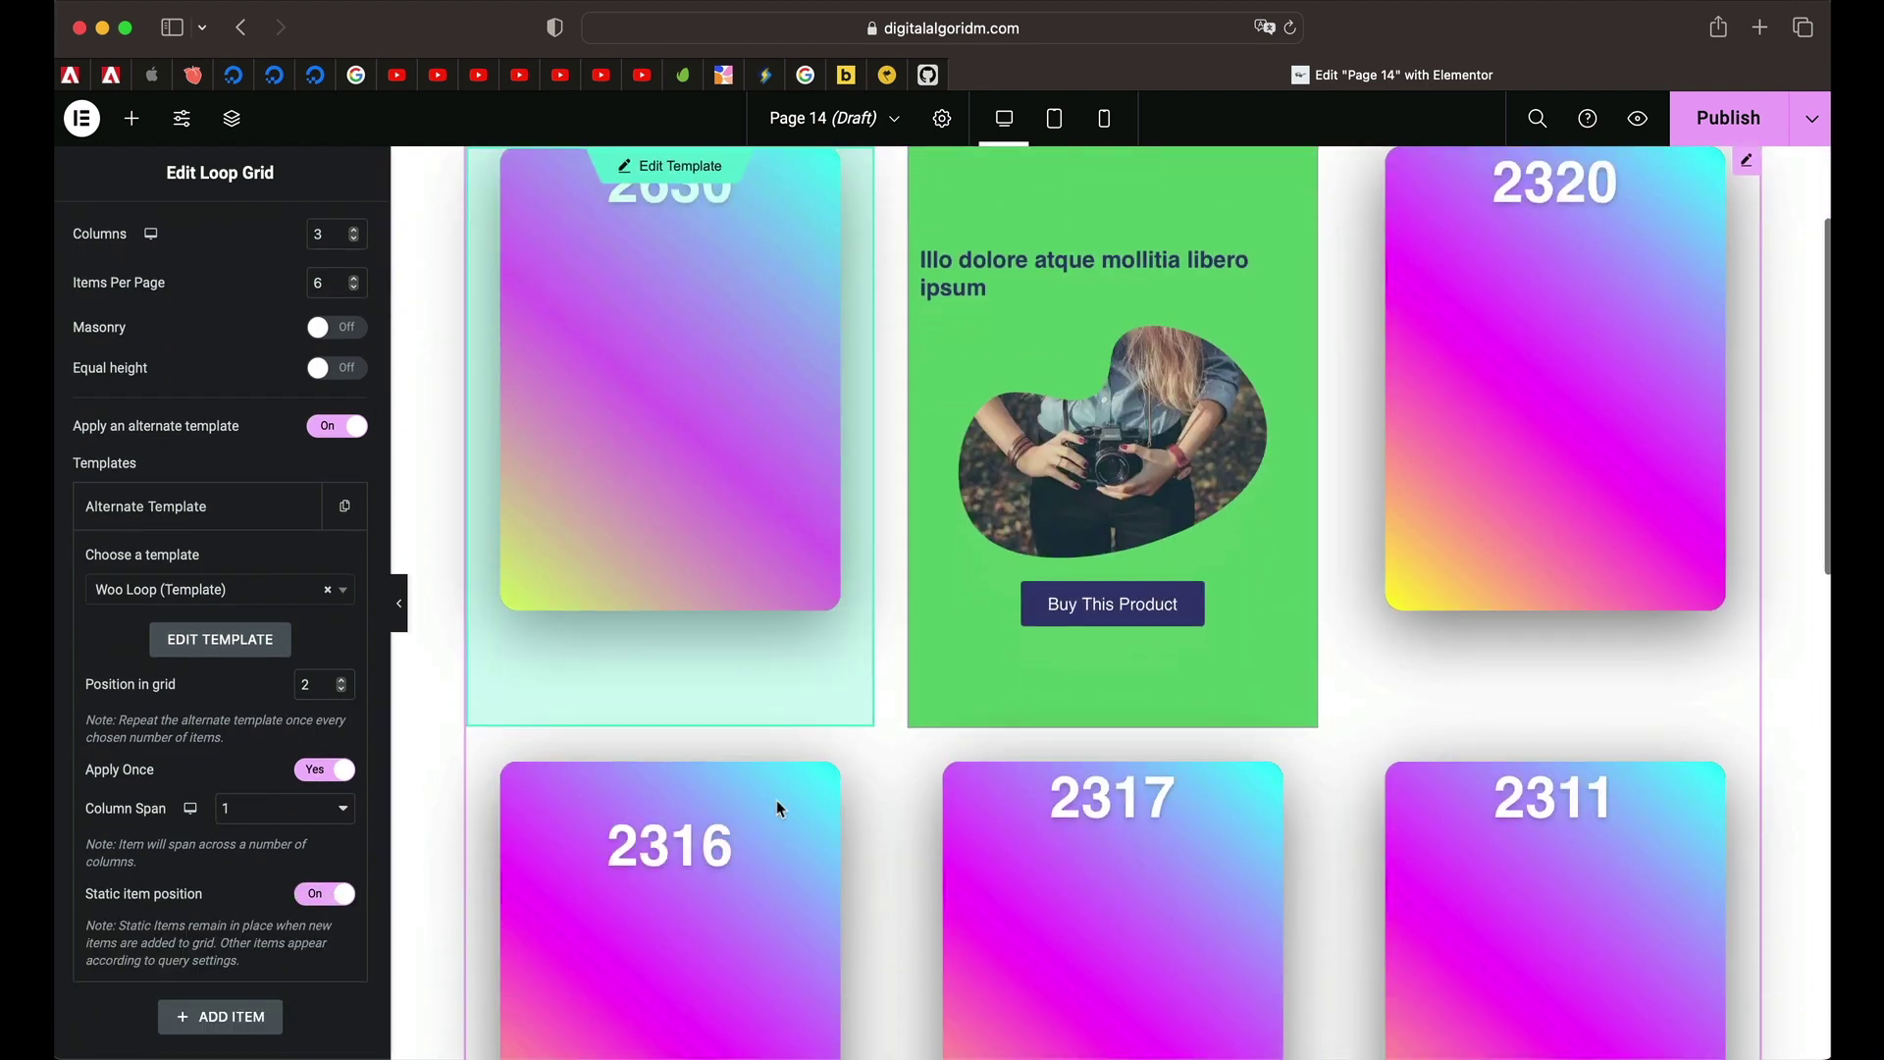
scroll(1085, 517, "up", 2)
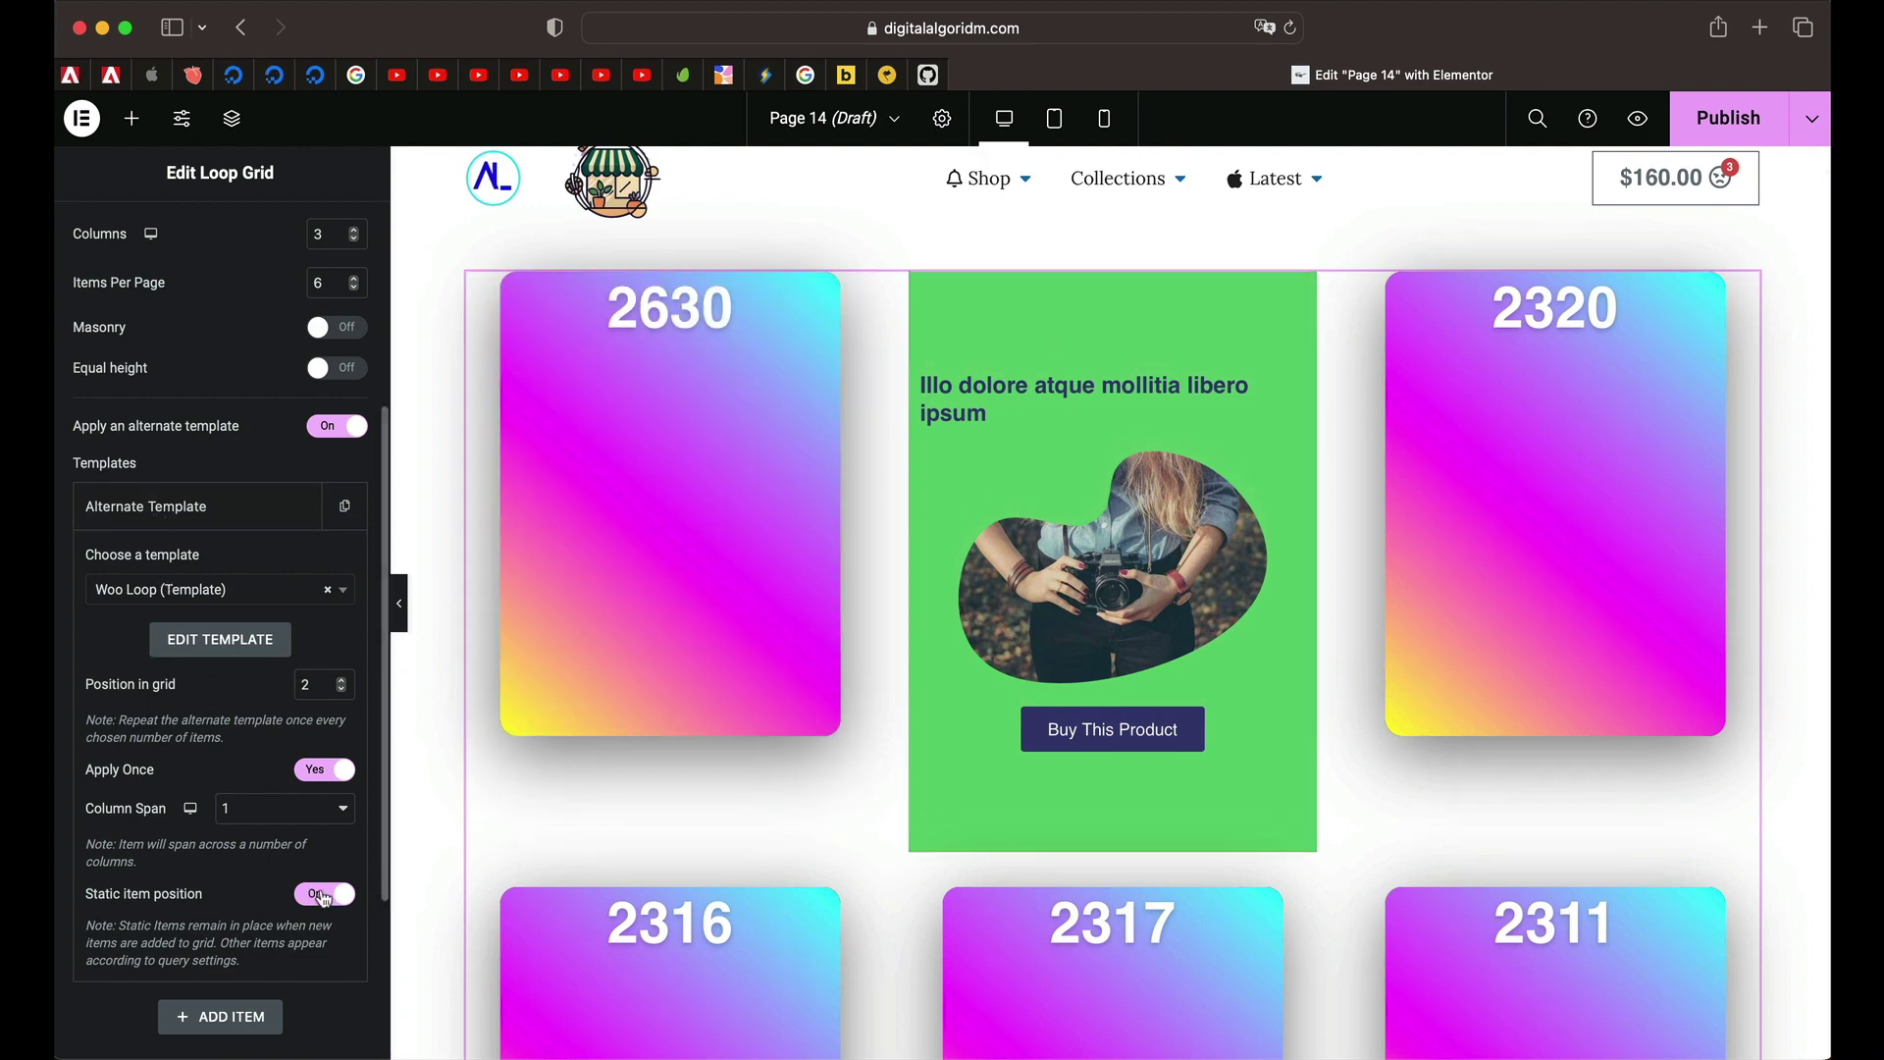
Duplicate the Woo Loop alternate template and turn off static item position for the first of the two entries
left_click(169, 506)
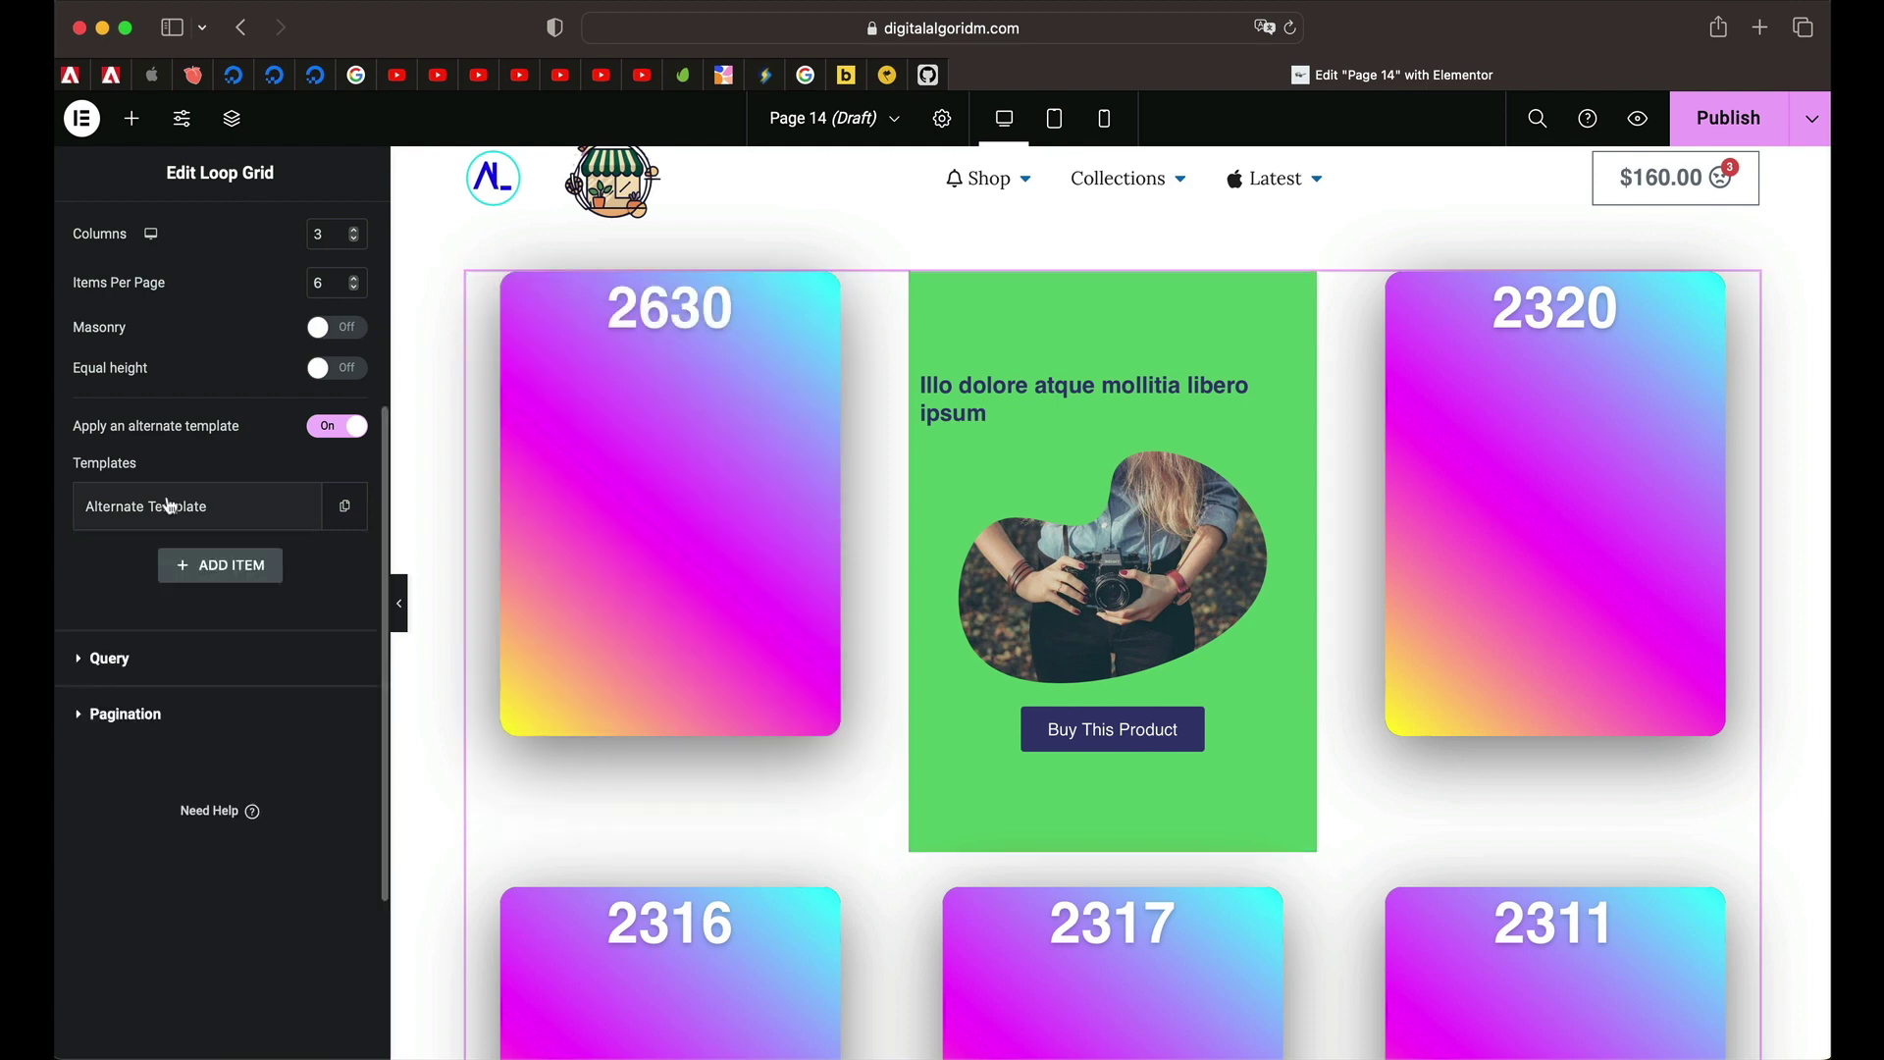
left_click(236, 516)
left_click(243, 500)
left_click(340, 520)
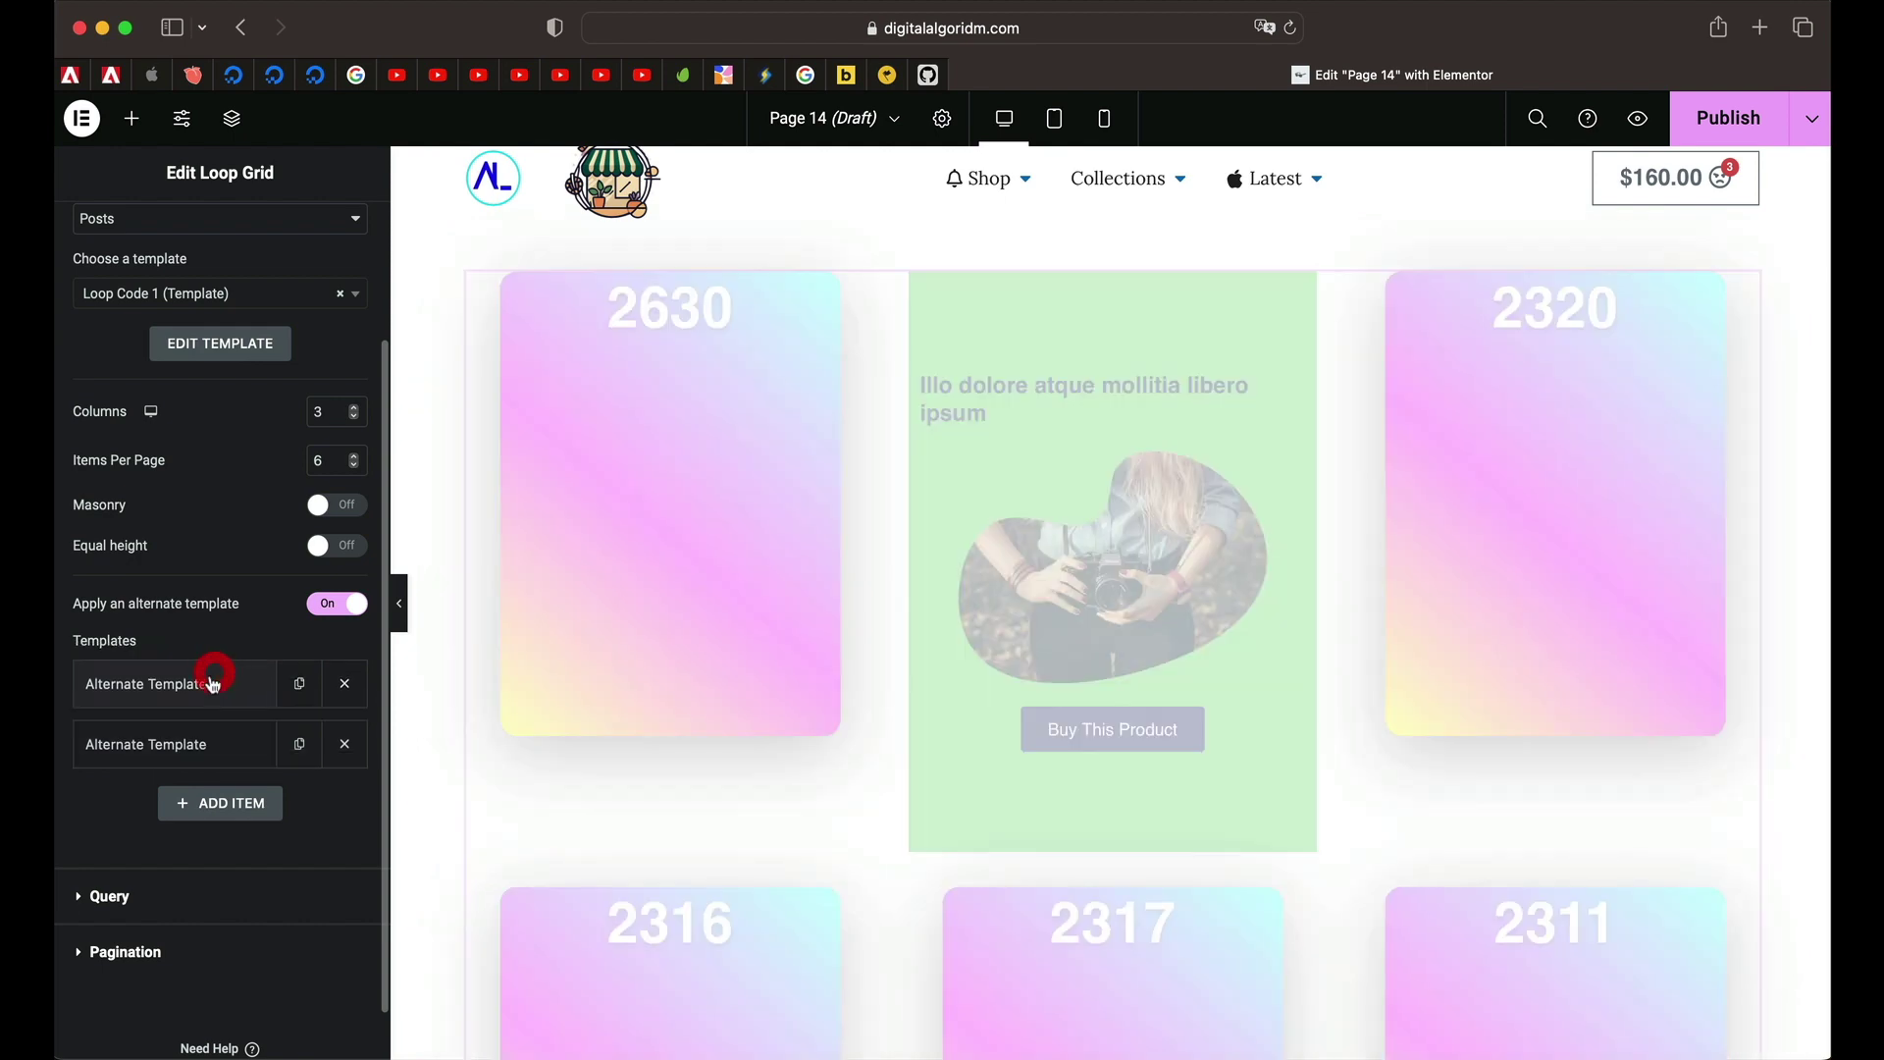
left_click(214, 673)
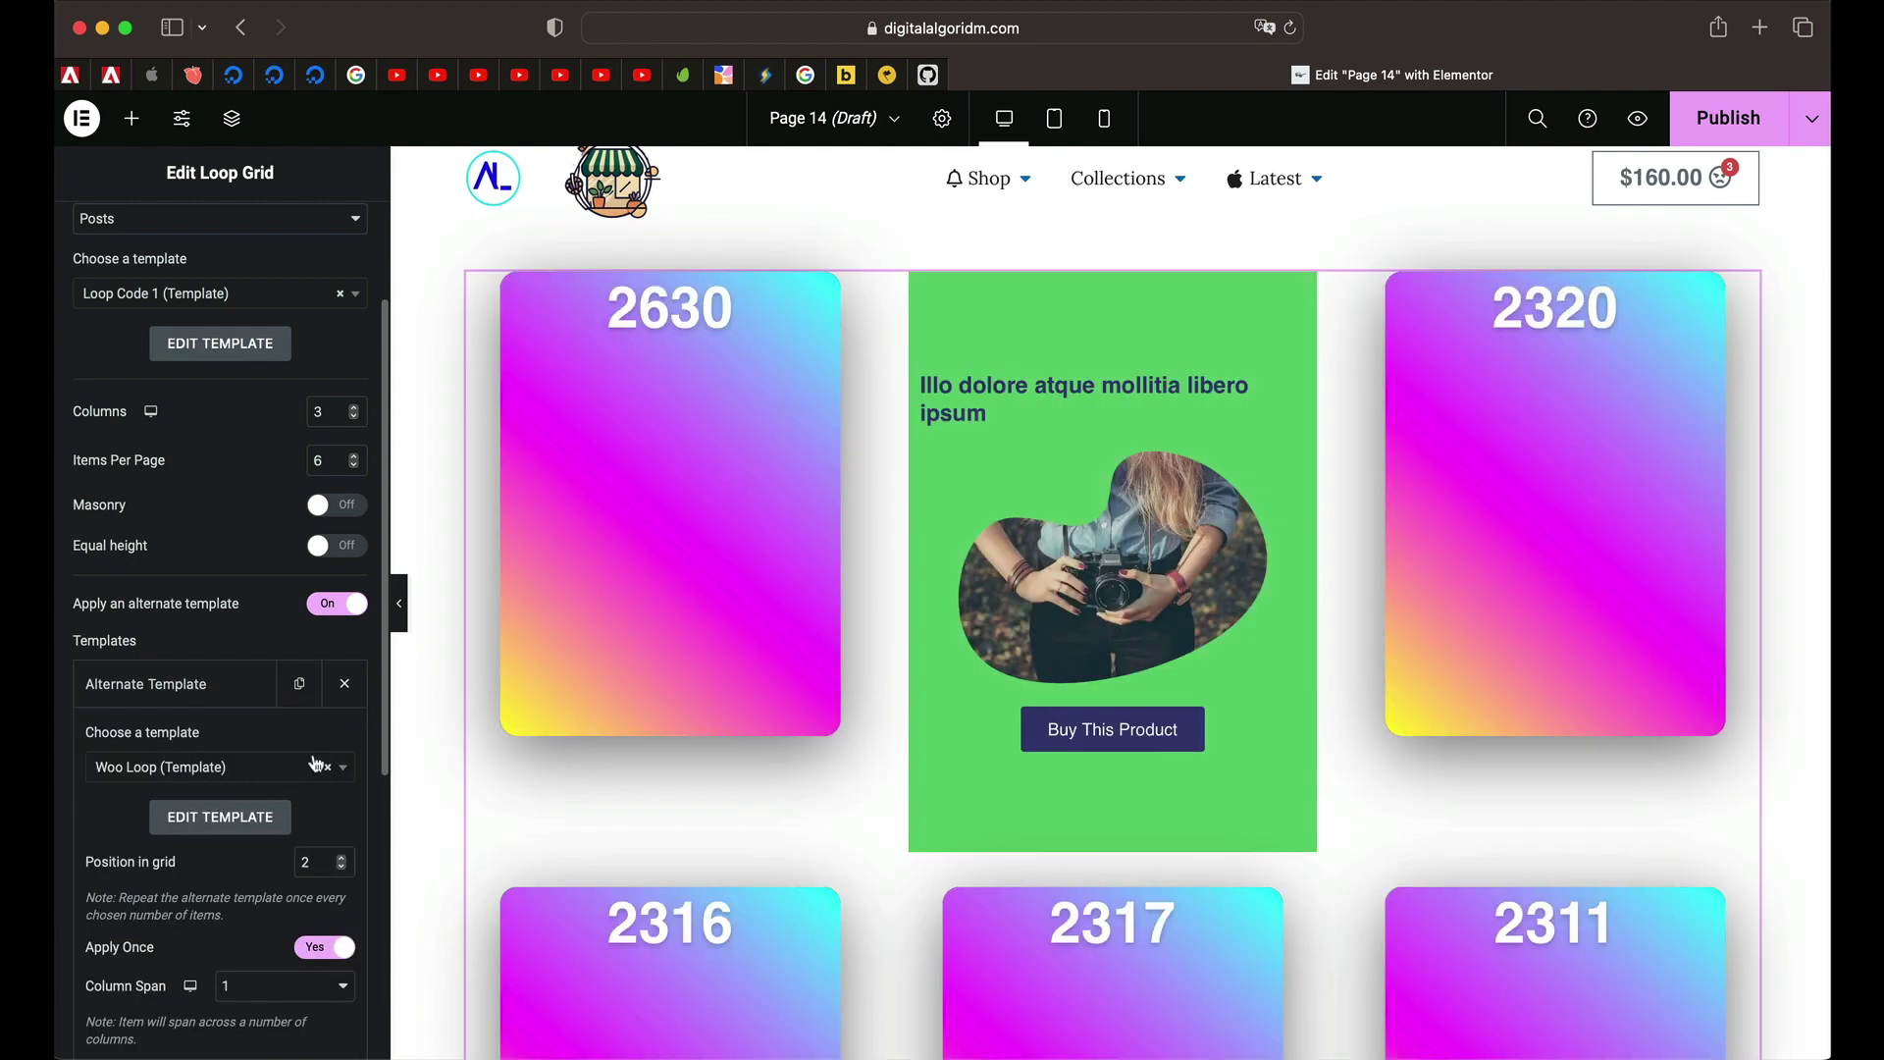
scroll(216, 781, "down", 3)
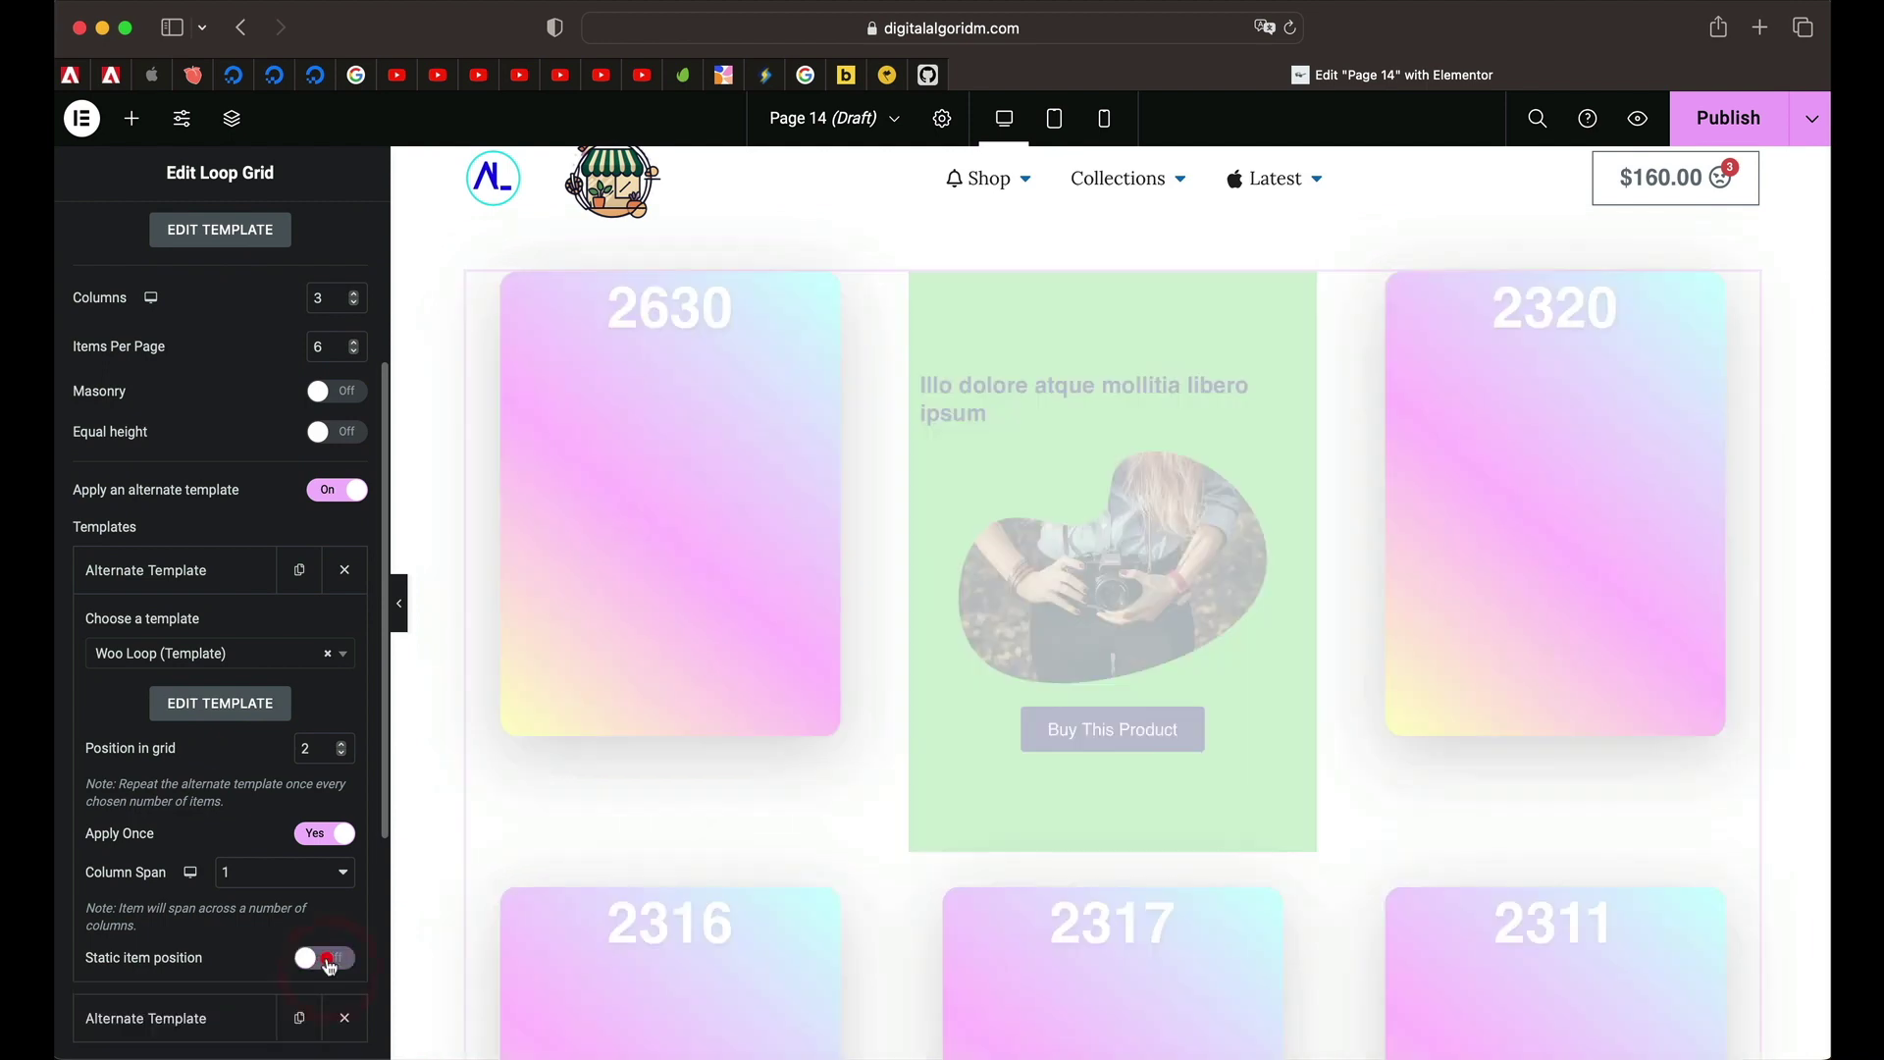
left_click(327, 959)
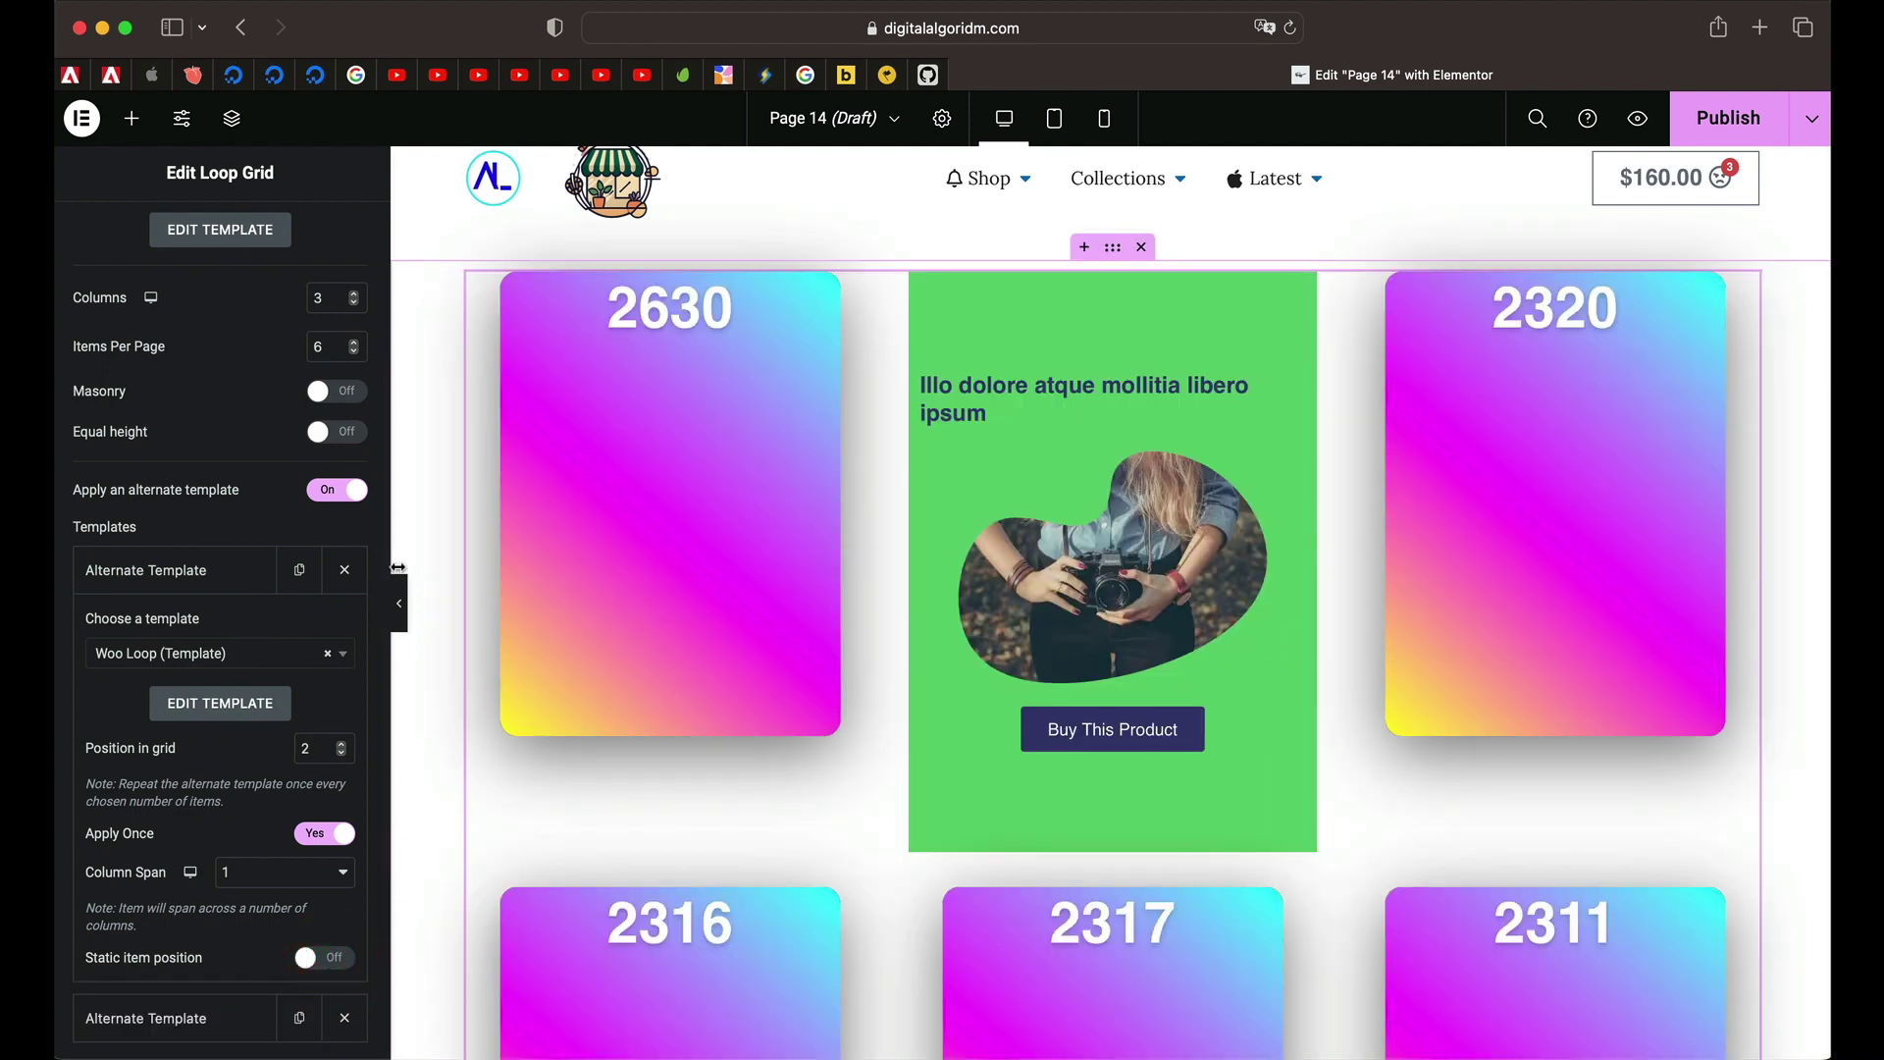
Assign Elementor Loop Item #2275 to the first alternate template and set its position in grid to 3
left_click(209, 667)
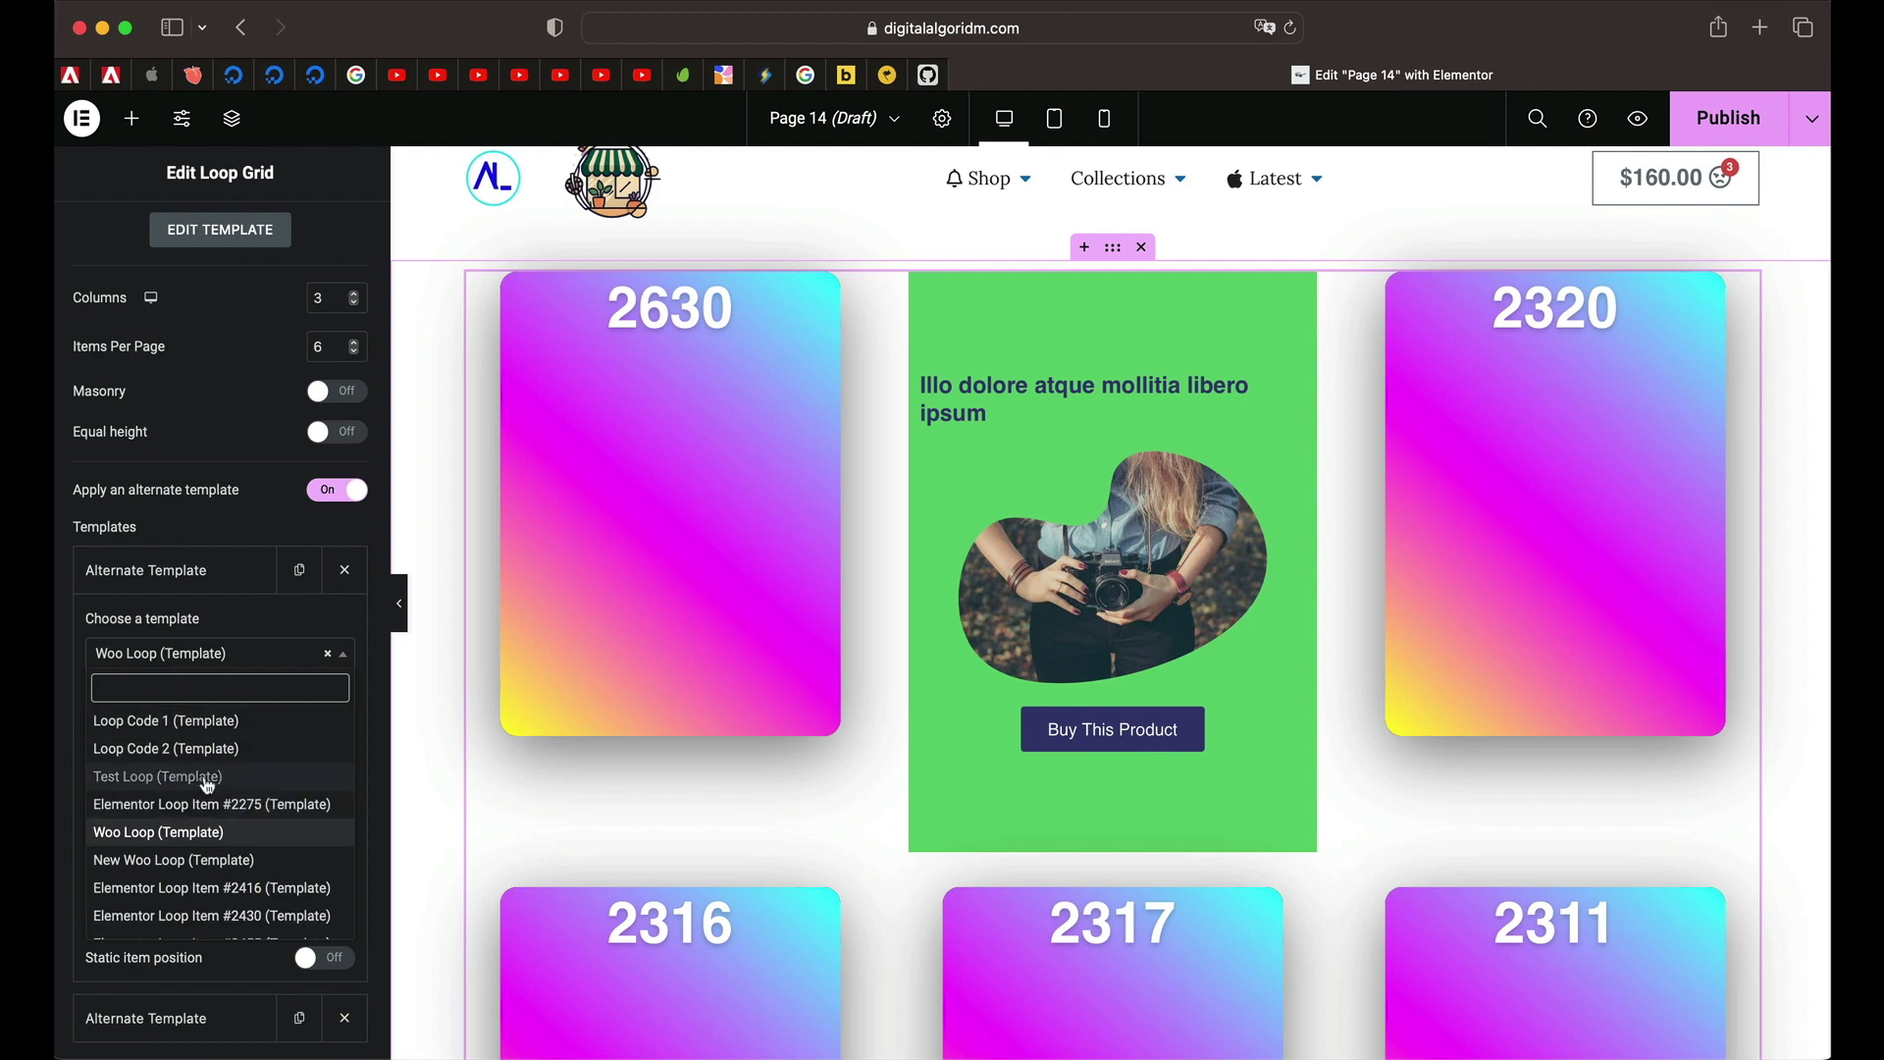
left_click(203, 804)
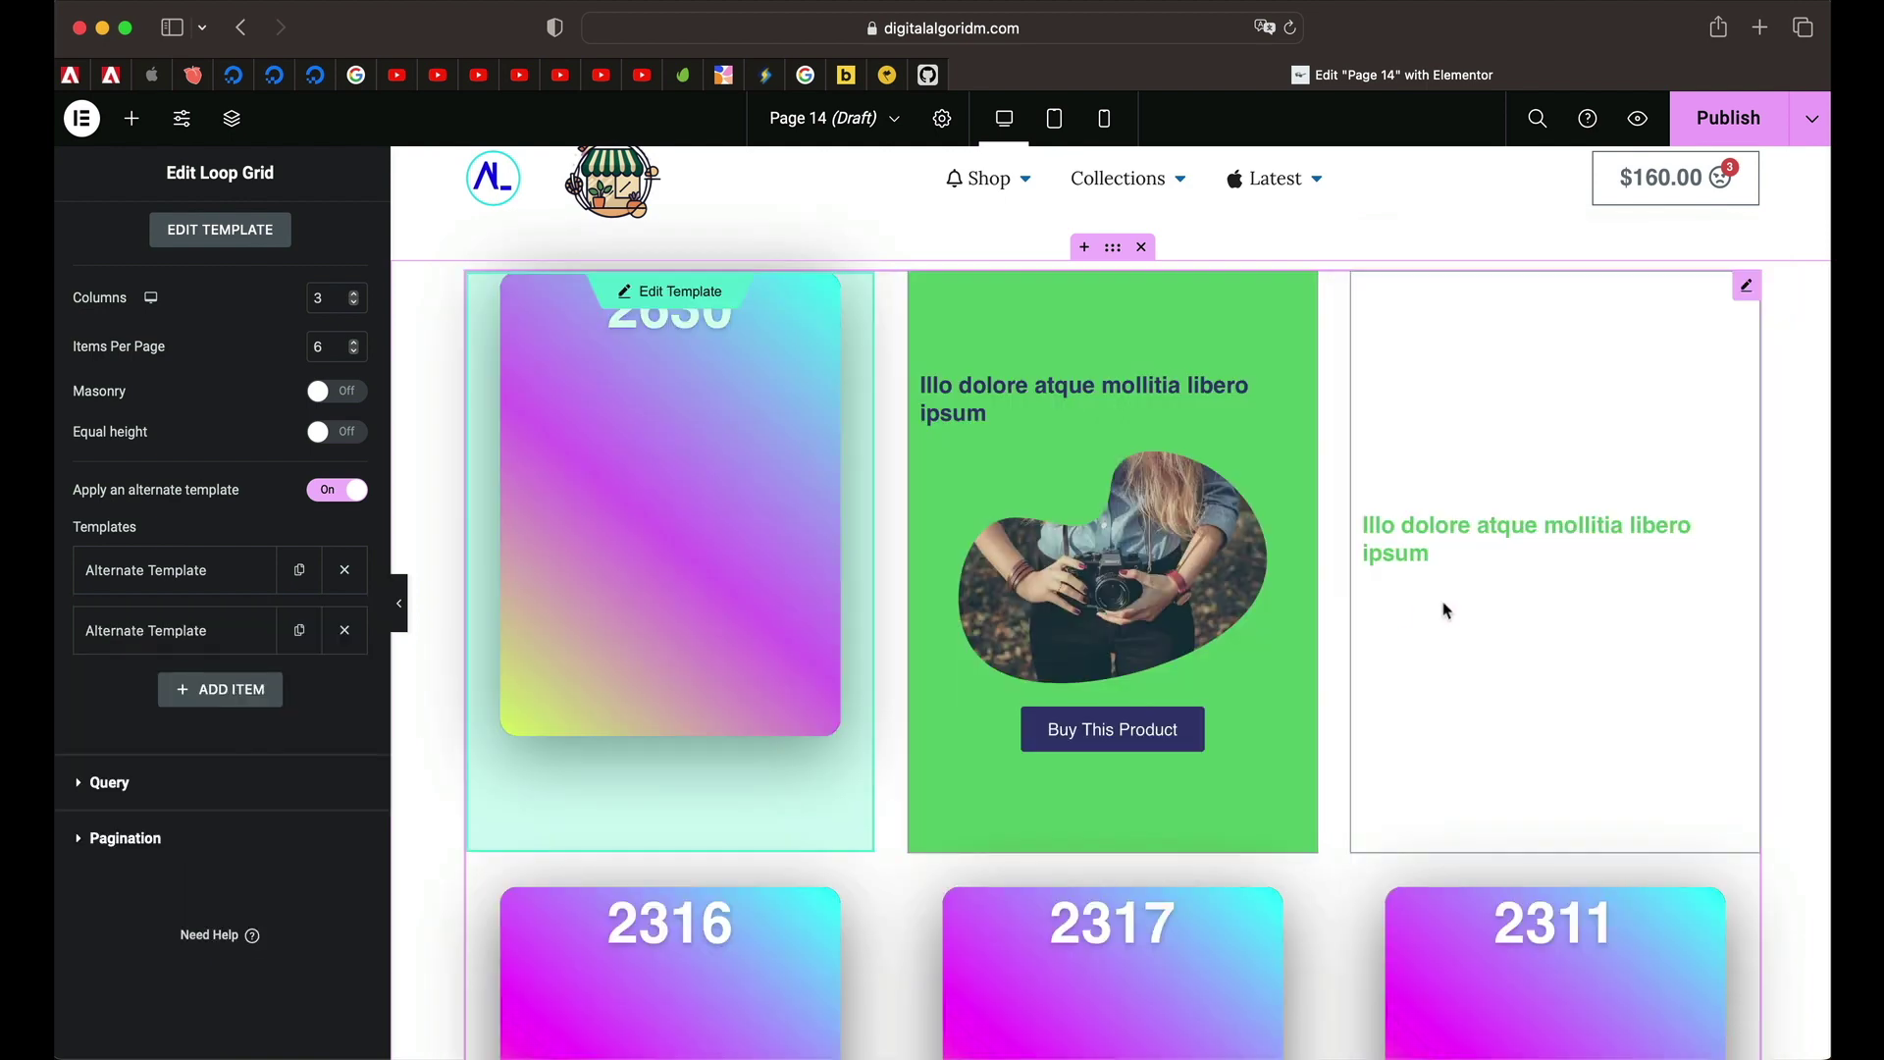
scroll(1458, 601, "down", 2)
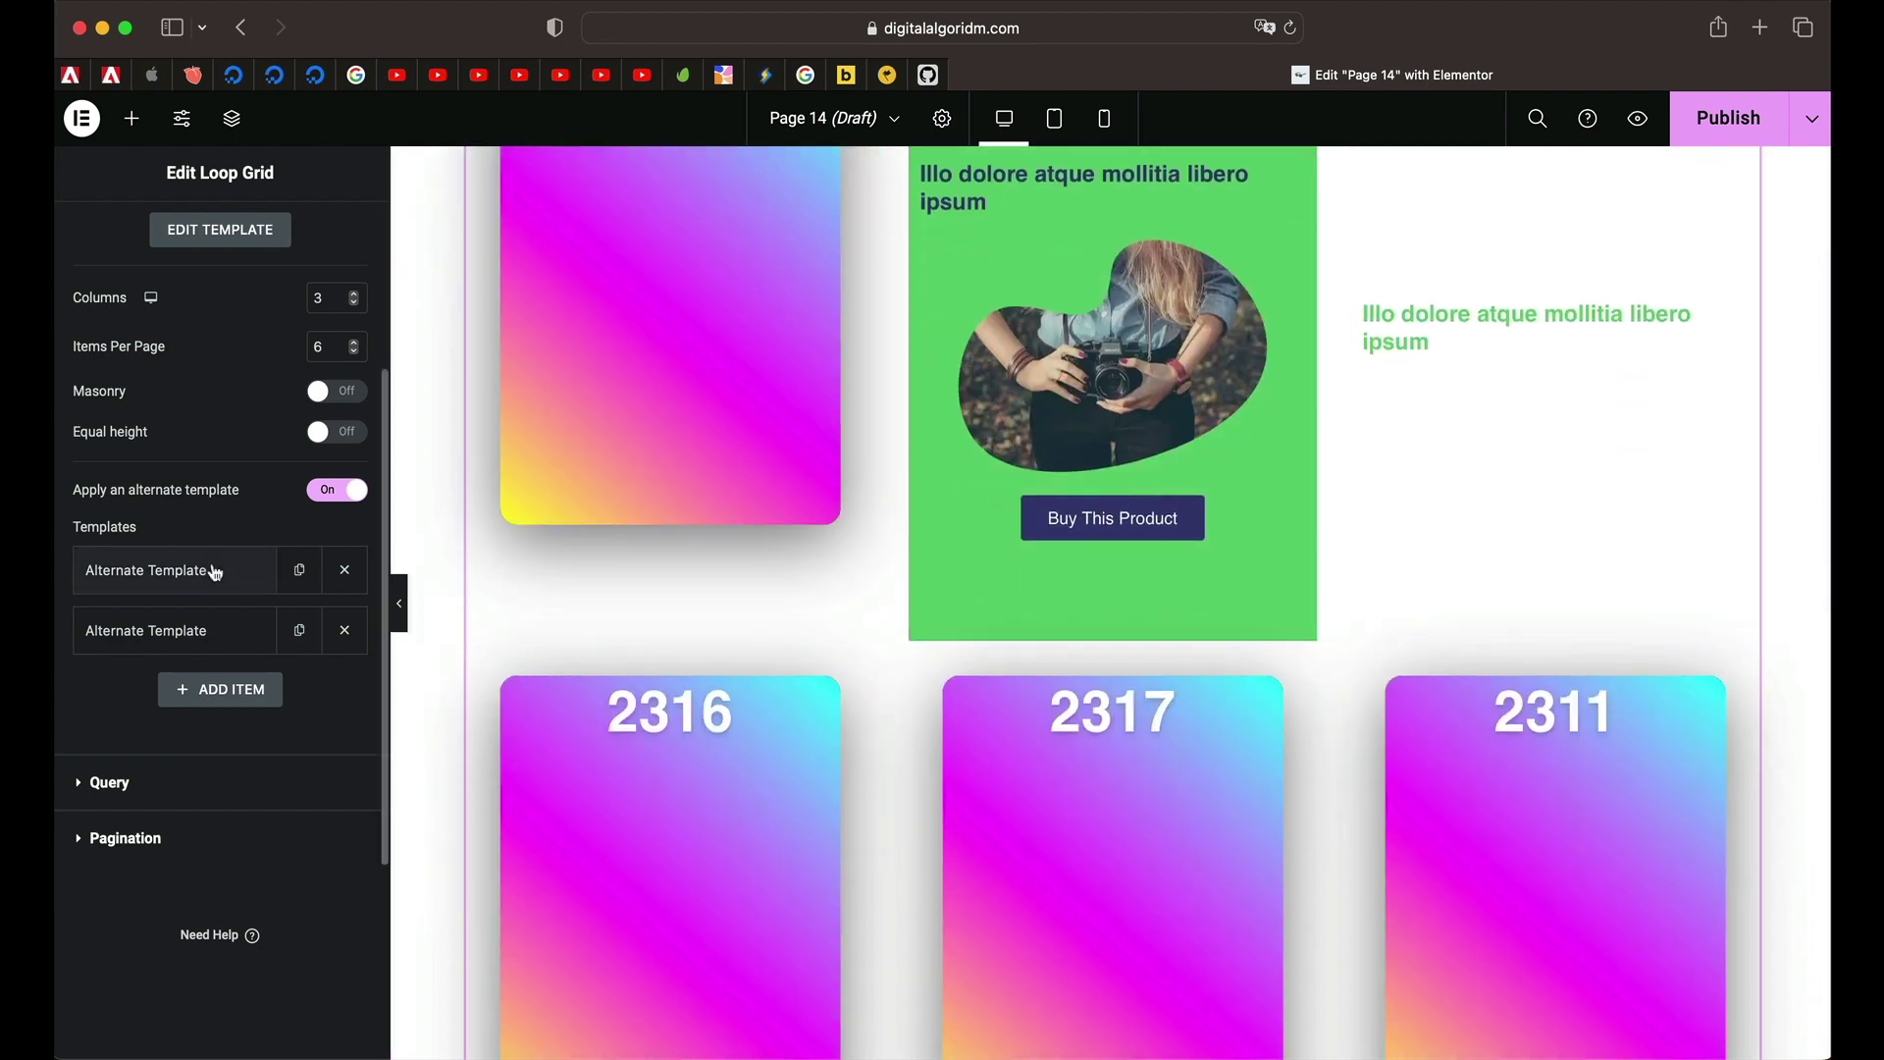
Turn off Apply Once for the first alternate template and check where it repeats in the grid
left_click(220, 566)
left_click(316, 834)
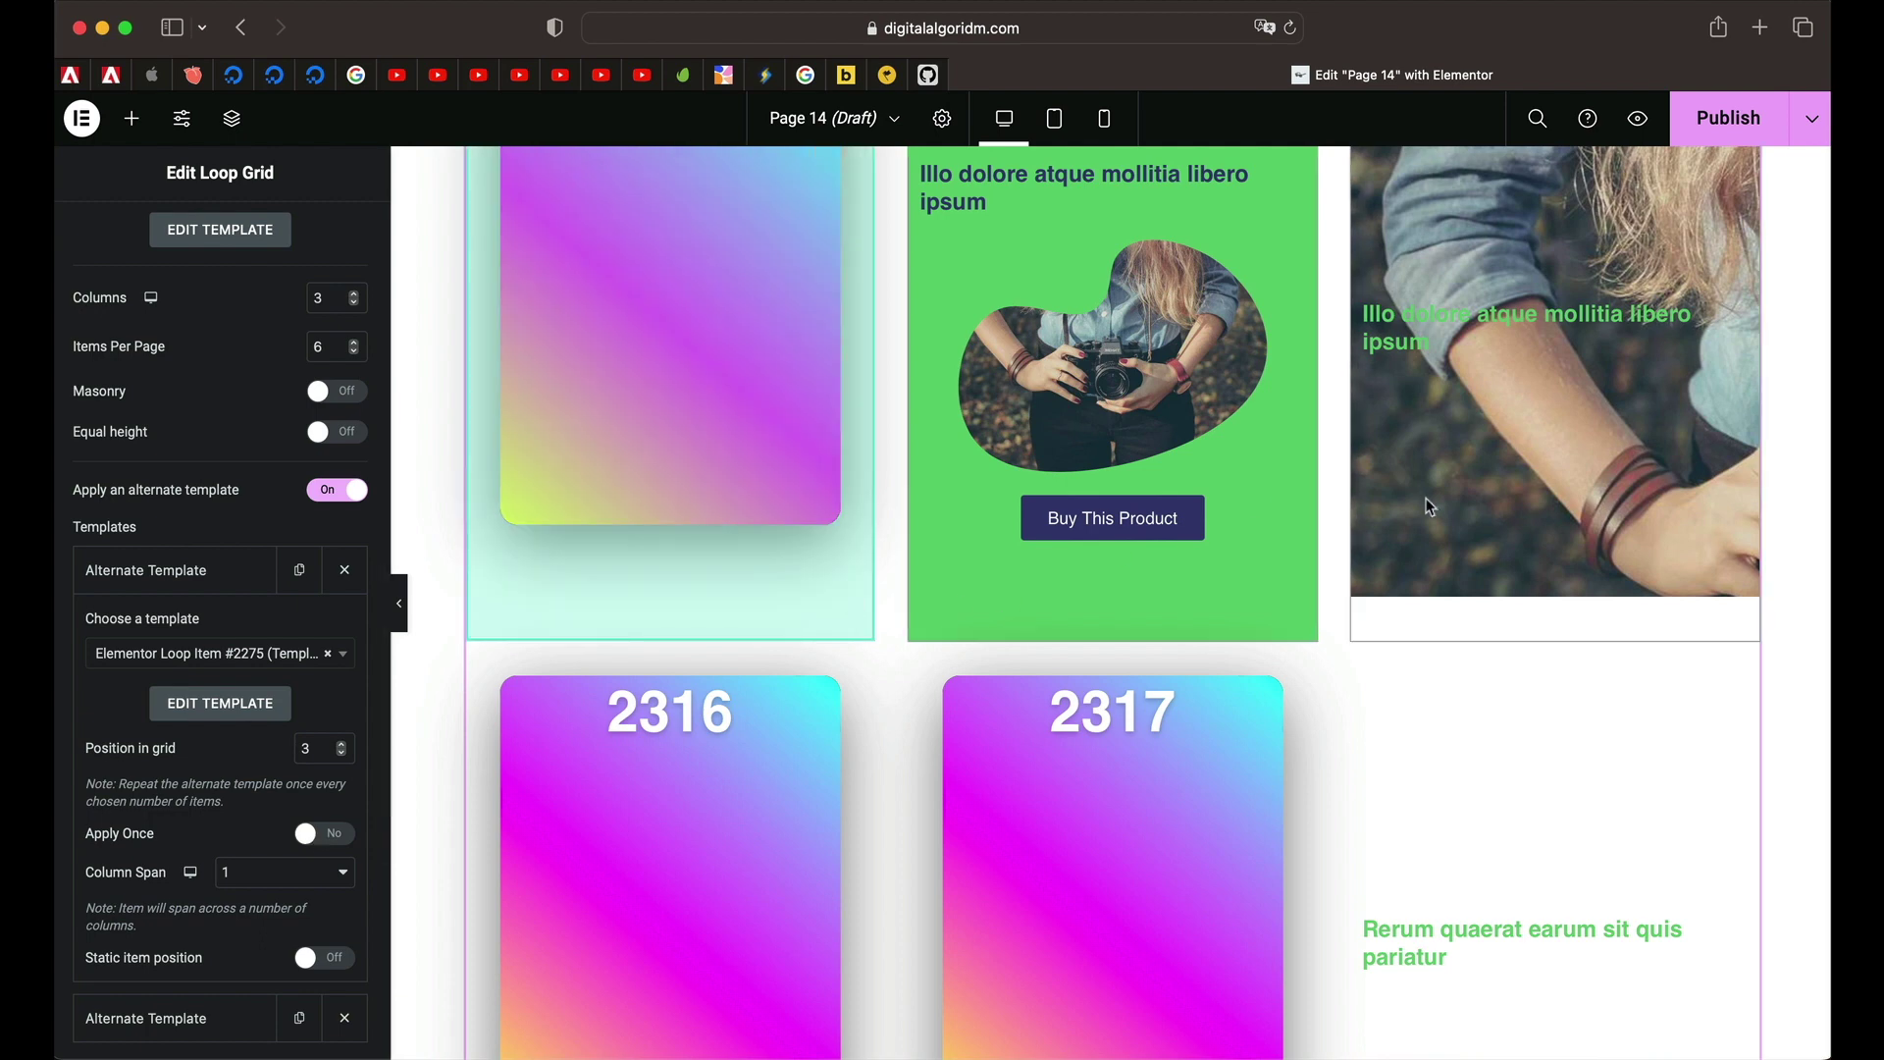
scroll(1426, 500, "down", 2)
scroll(1434, 775, "down", 6)
scroll(1434, 782, "up", 6)
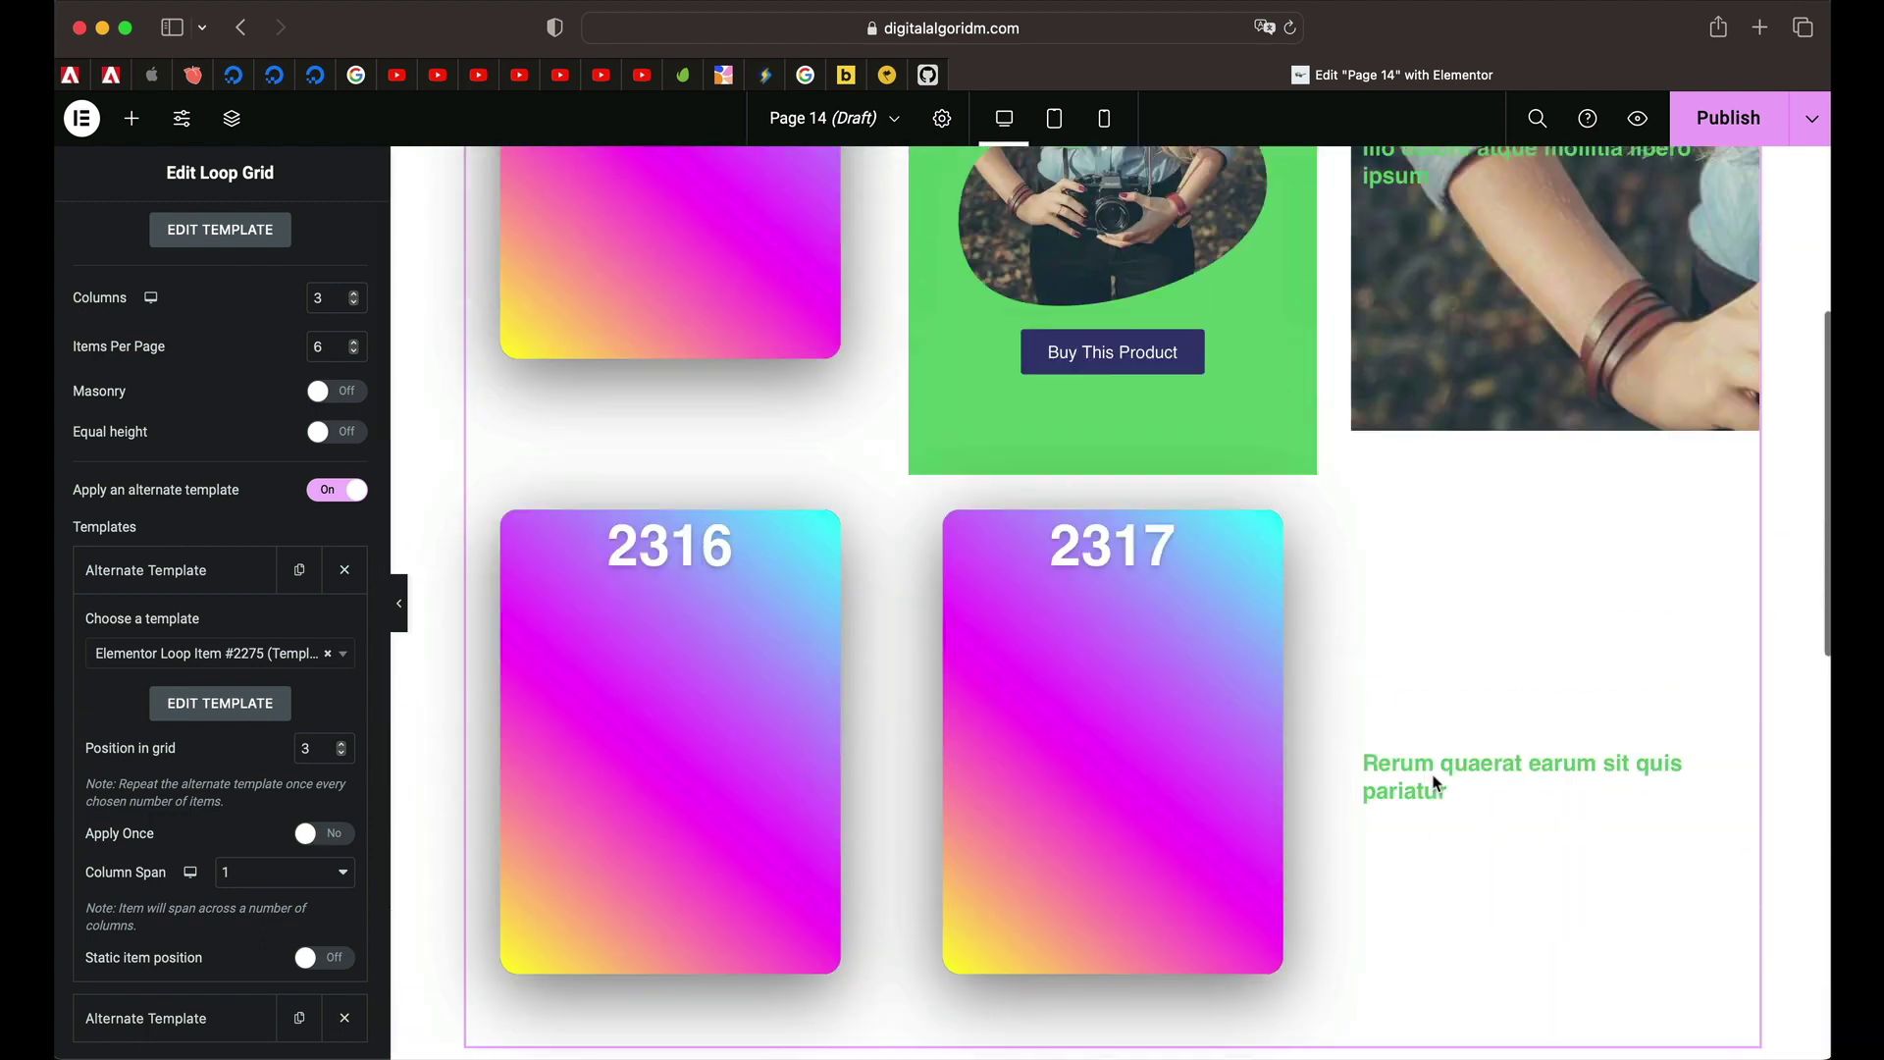
scroll(1464, 434, "up", 4)
Review the Woo Loop alternate template's position, column span and static settings against its placement in the grid
left_click(157, 1018)
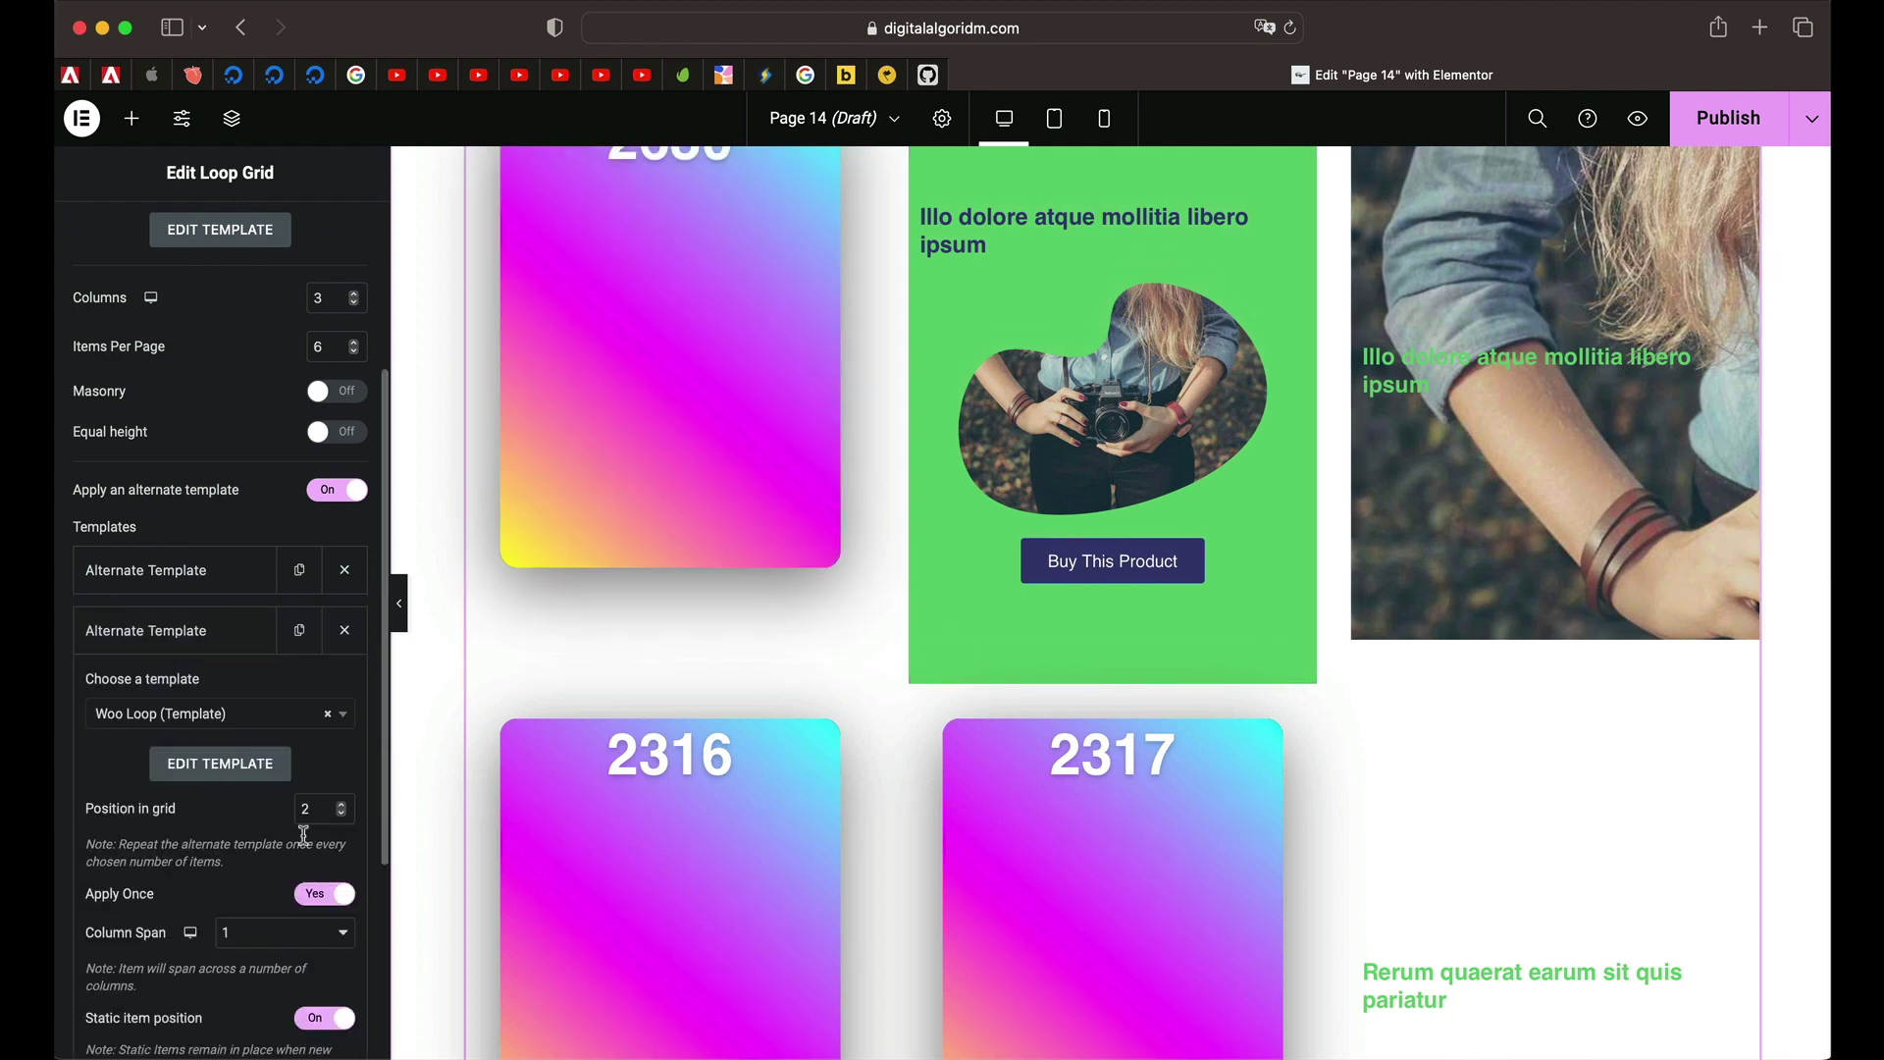
scroll(218, 874, "down", 2)
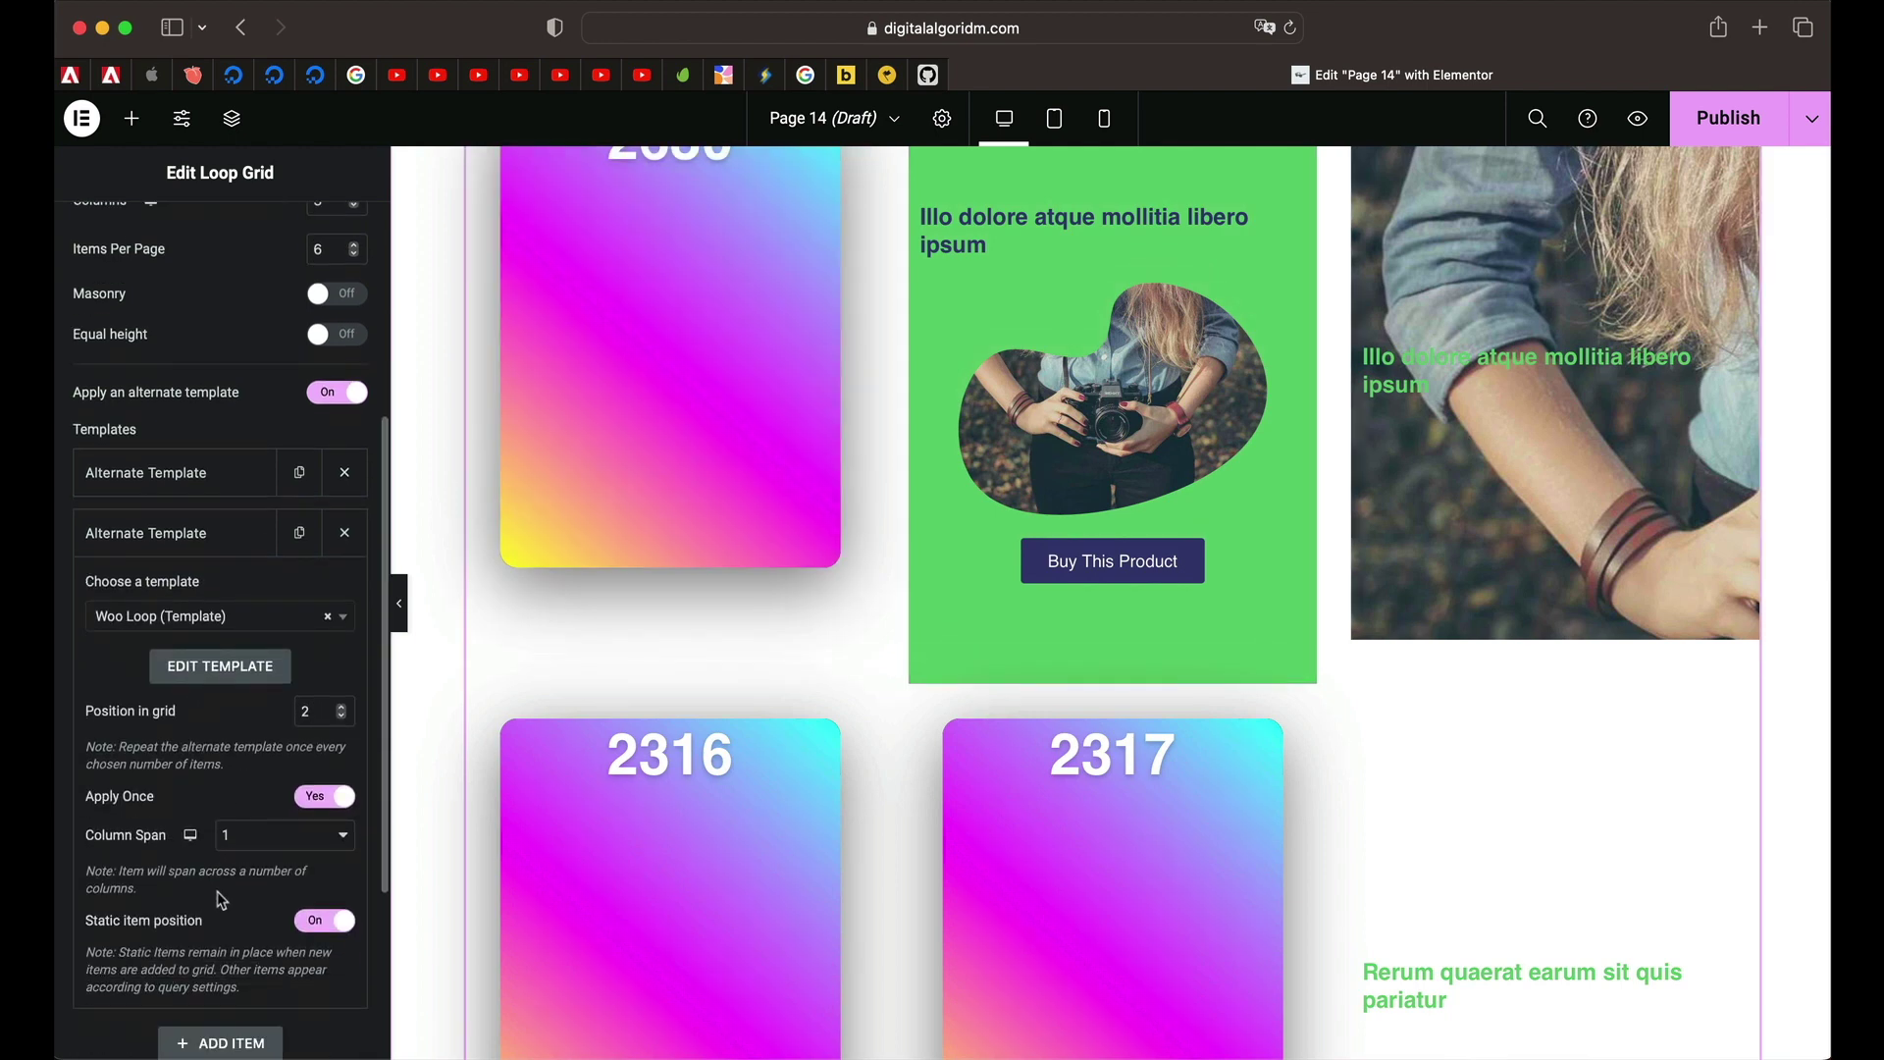
double_click(314, 715)
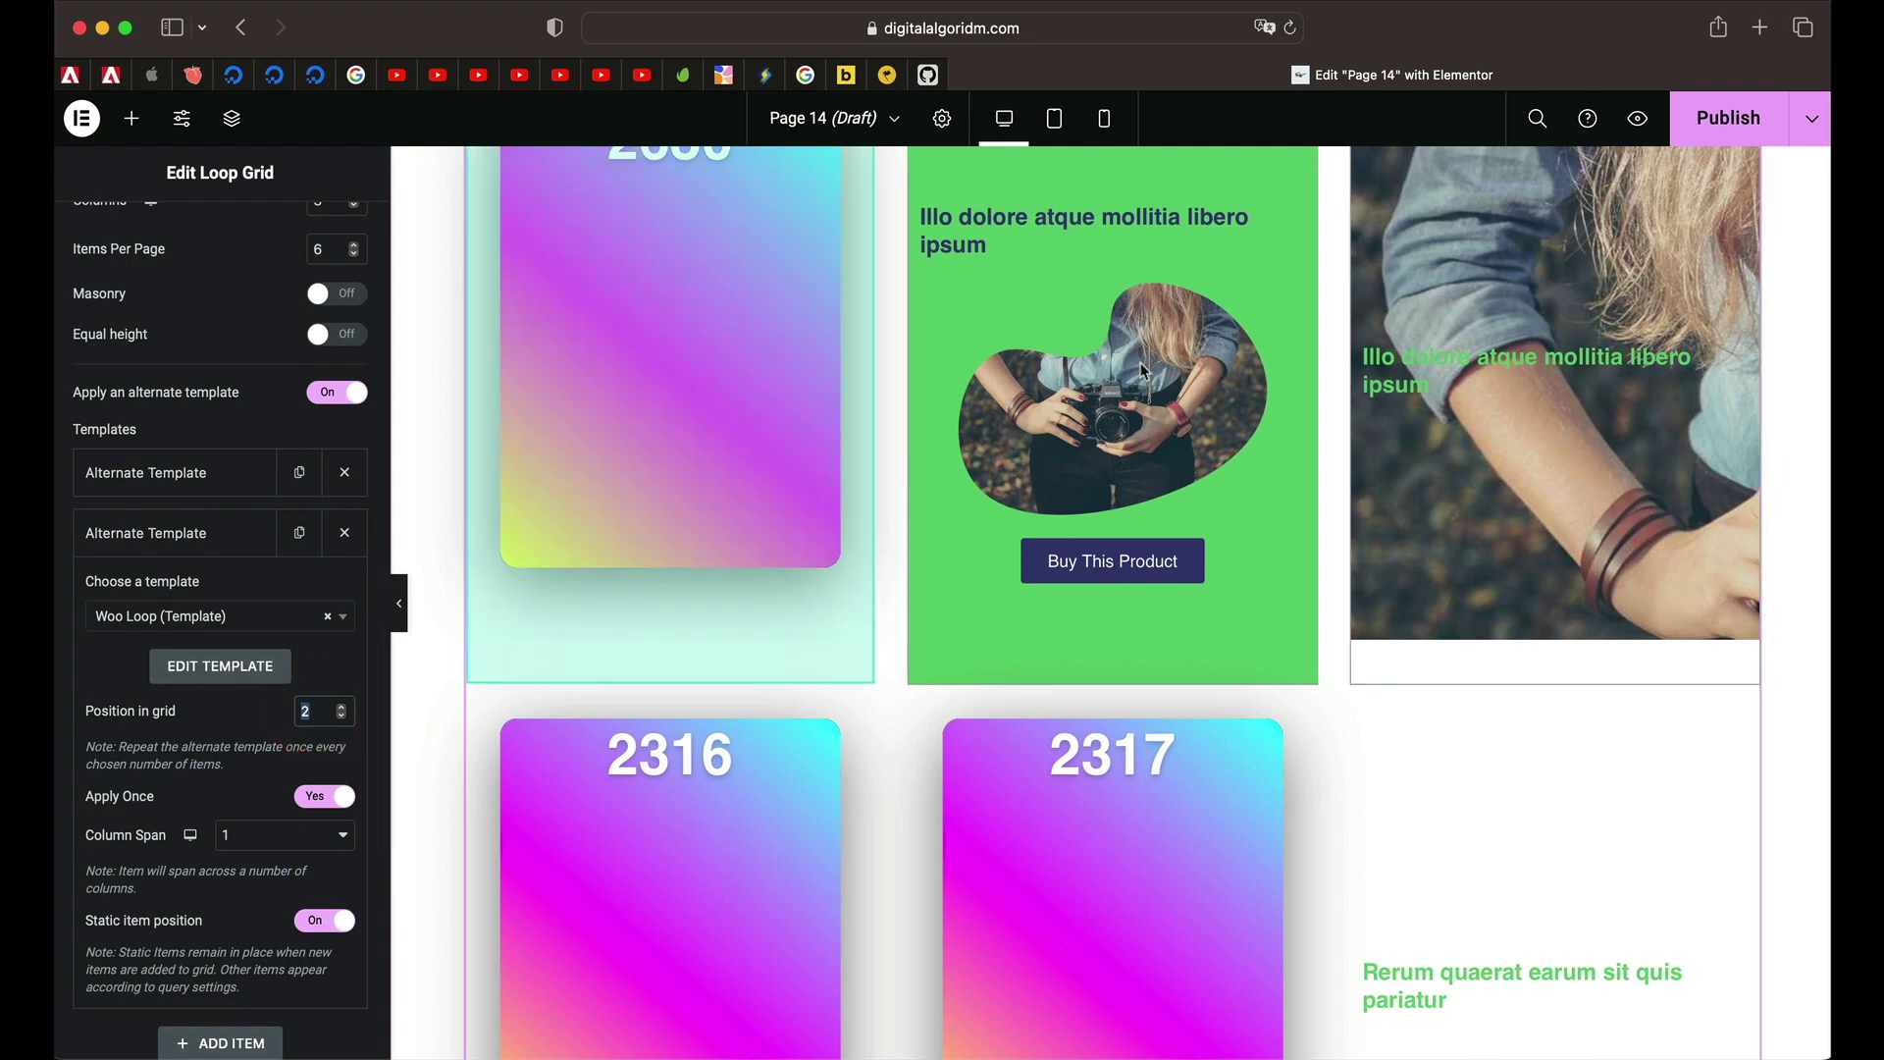
scroll(1143, 370, "up", 2)
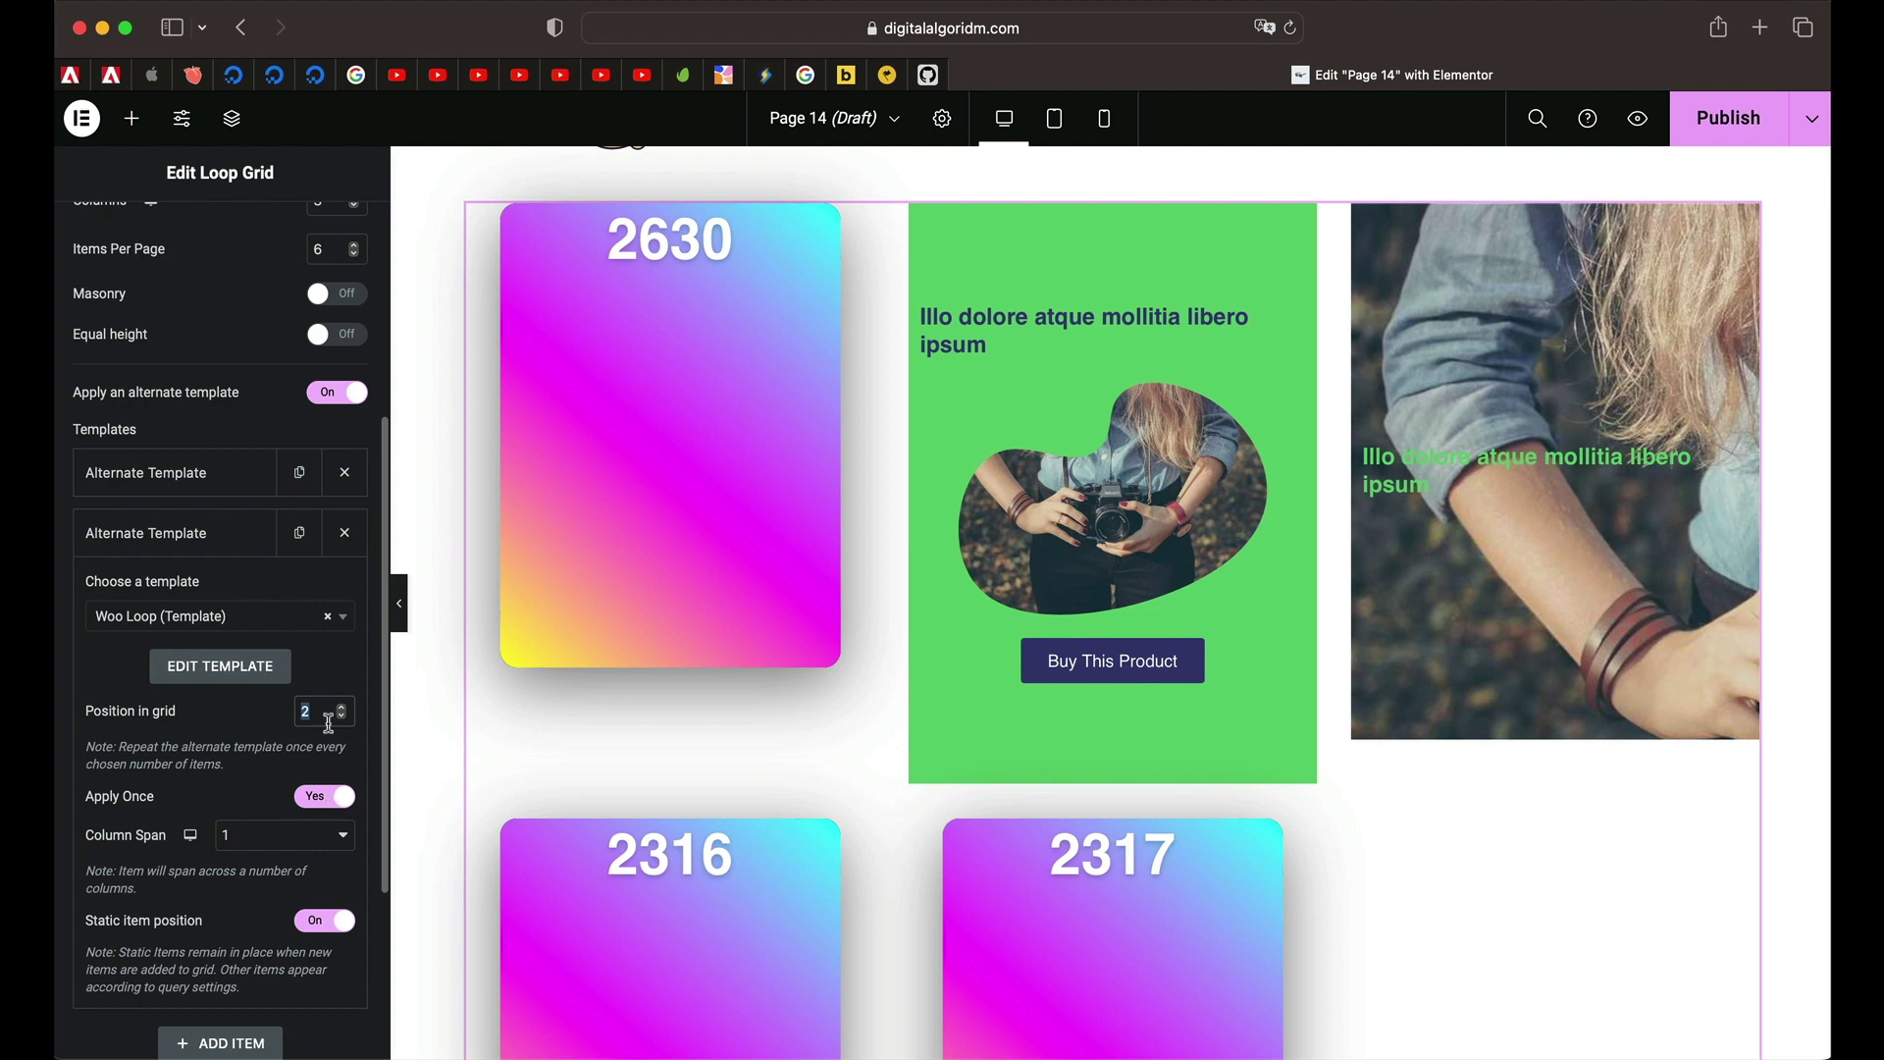
left_click(160, 472)
left_click(162, 469)
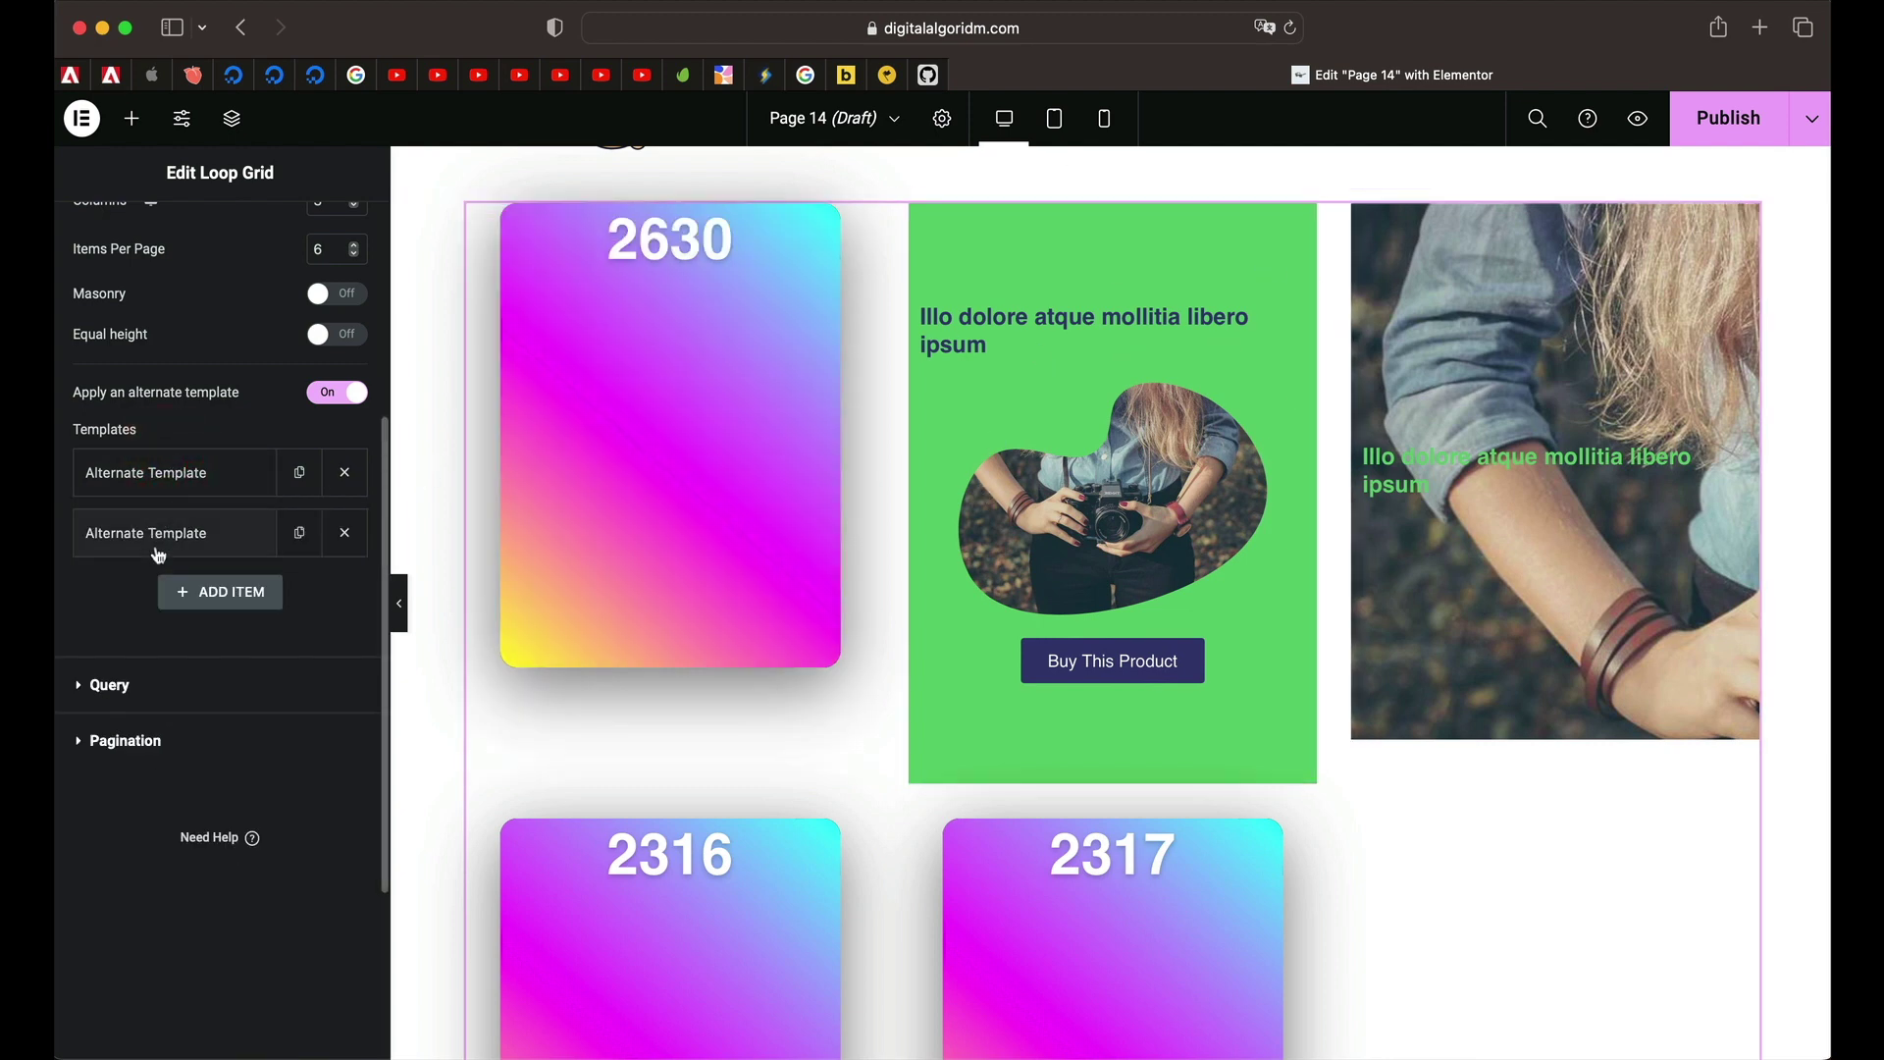
left_click(157, 533)
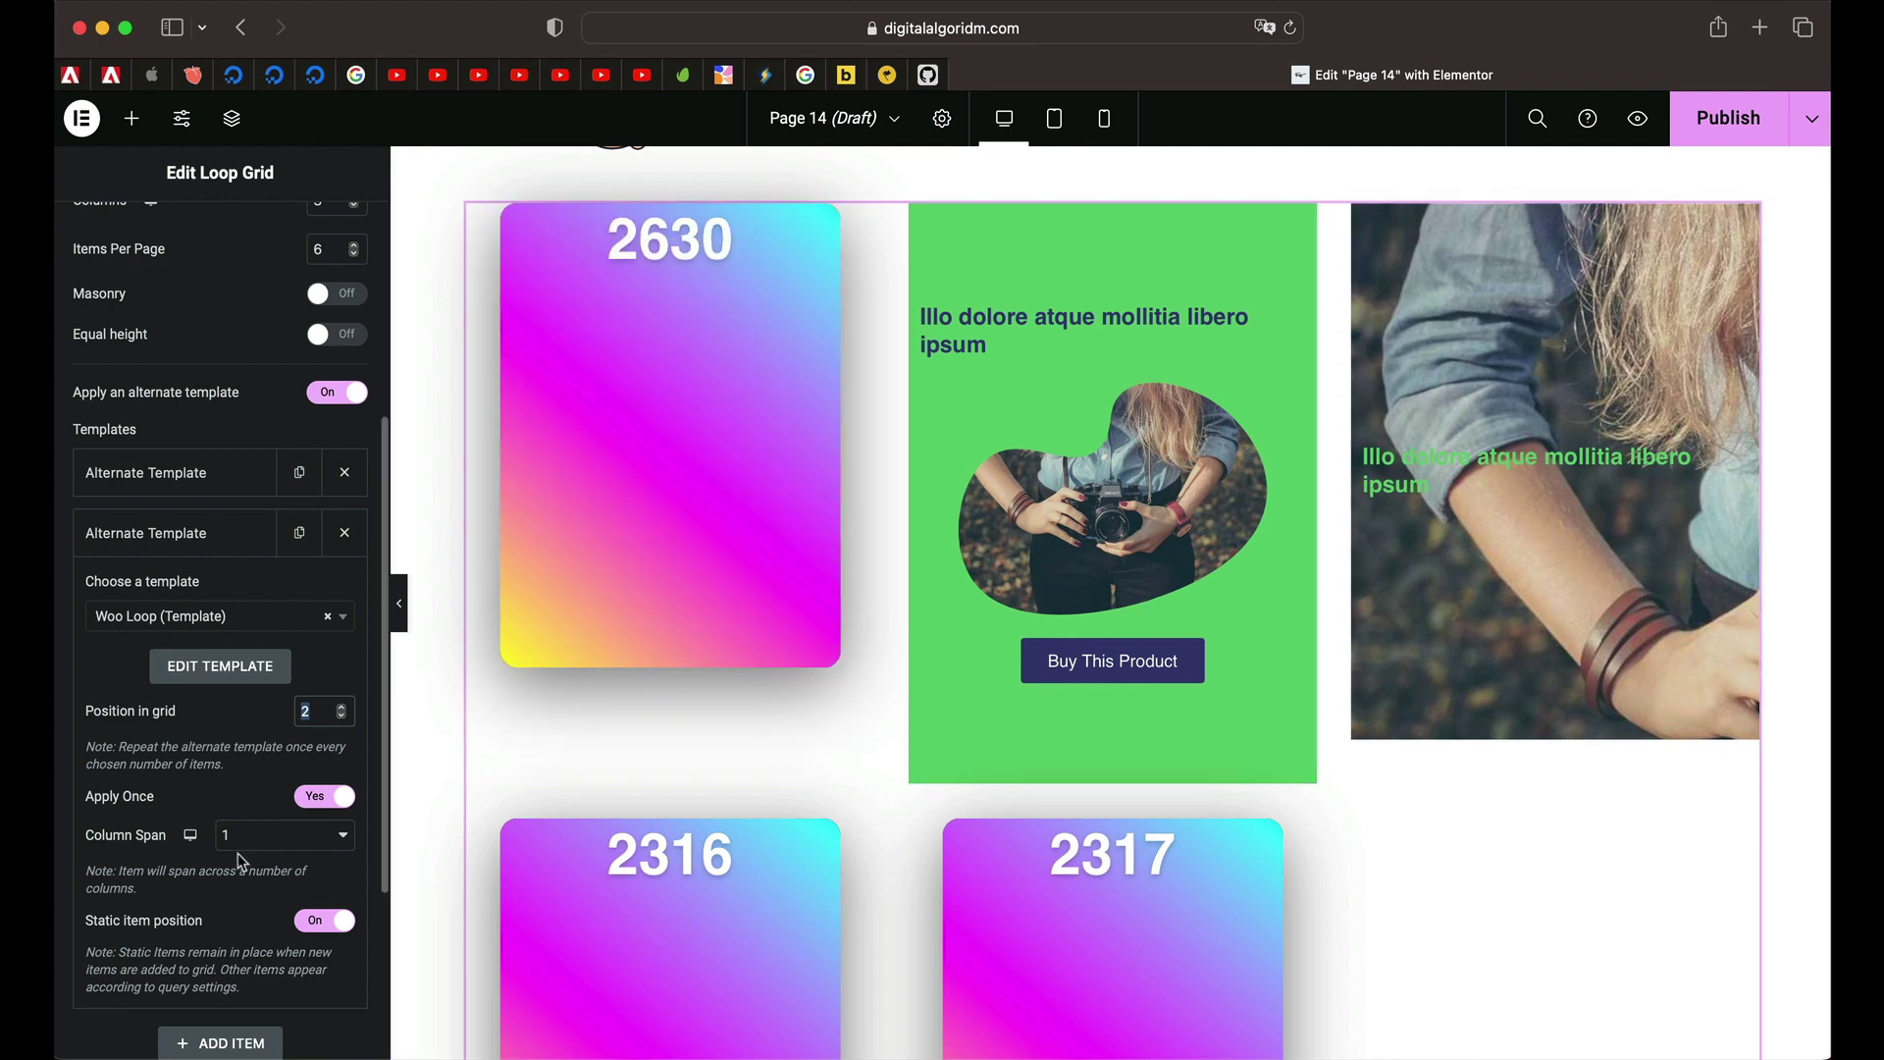
Turn off Apply Once for the second alternate template, Woo Loop, and check how it repeats across the grid rows
scroll(237, 852, "down", 3)
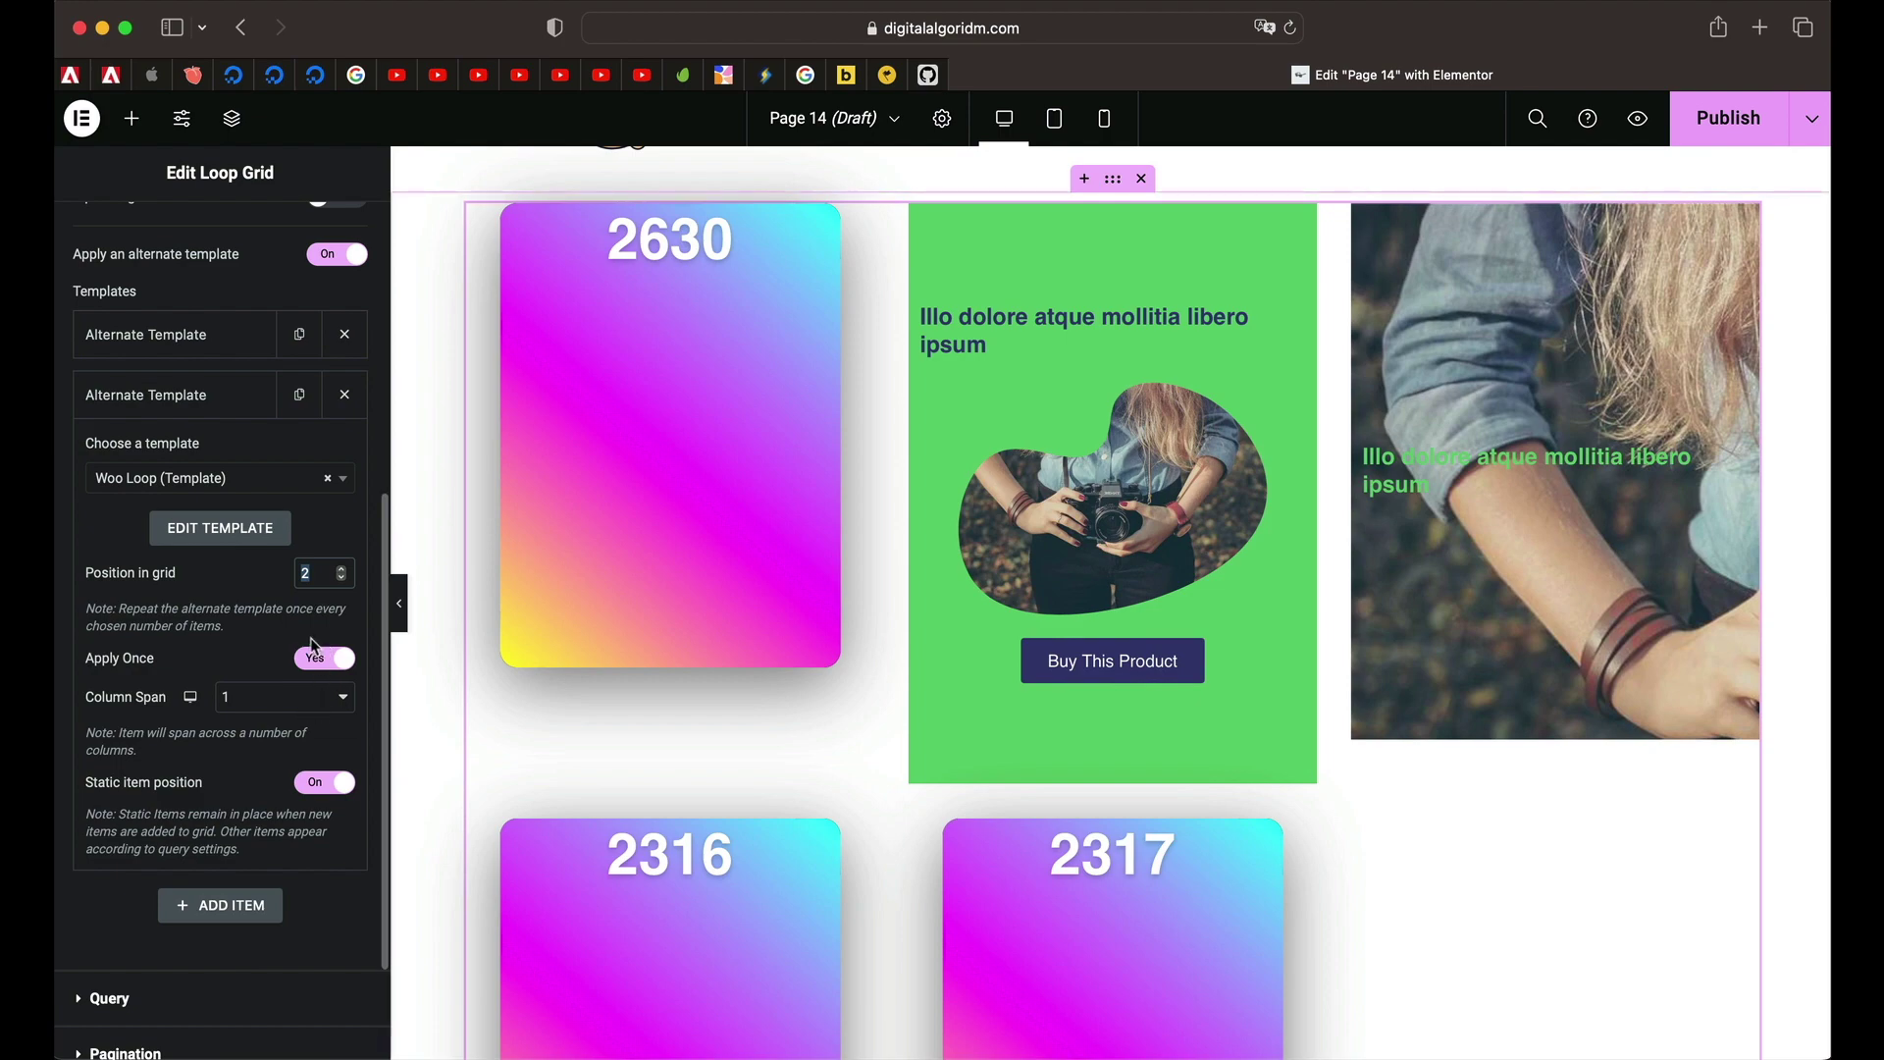
left_click(323, 659)
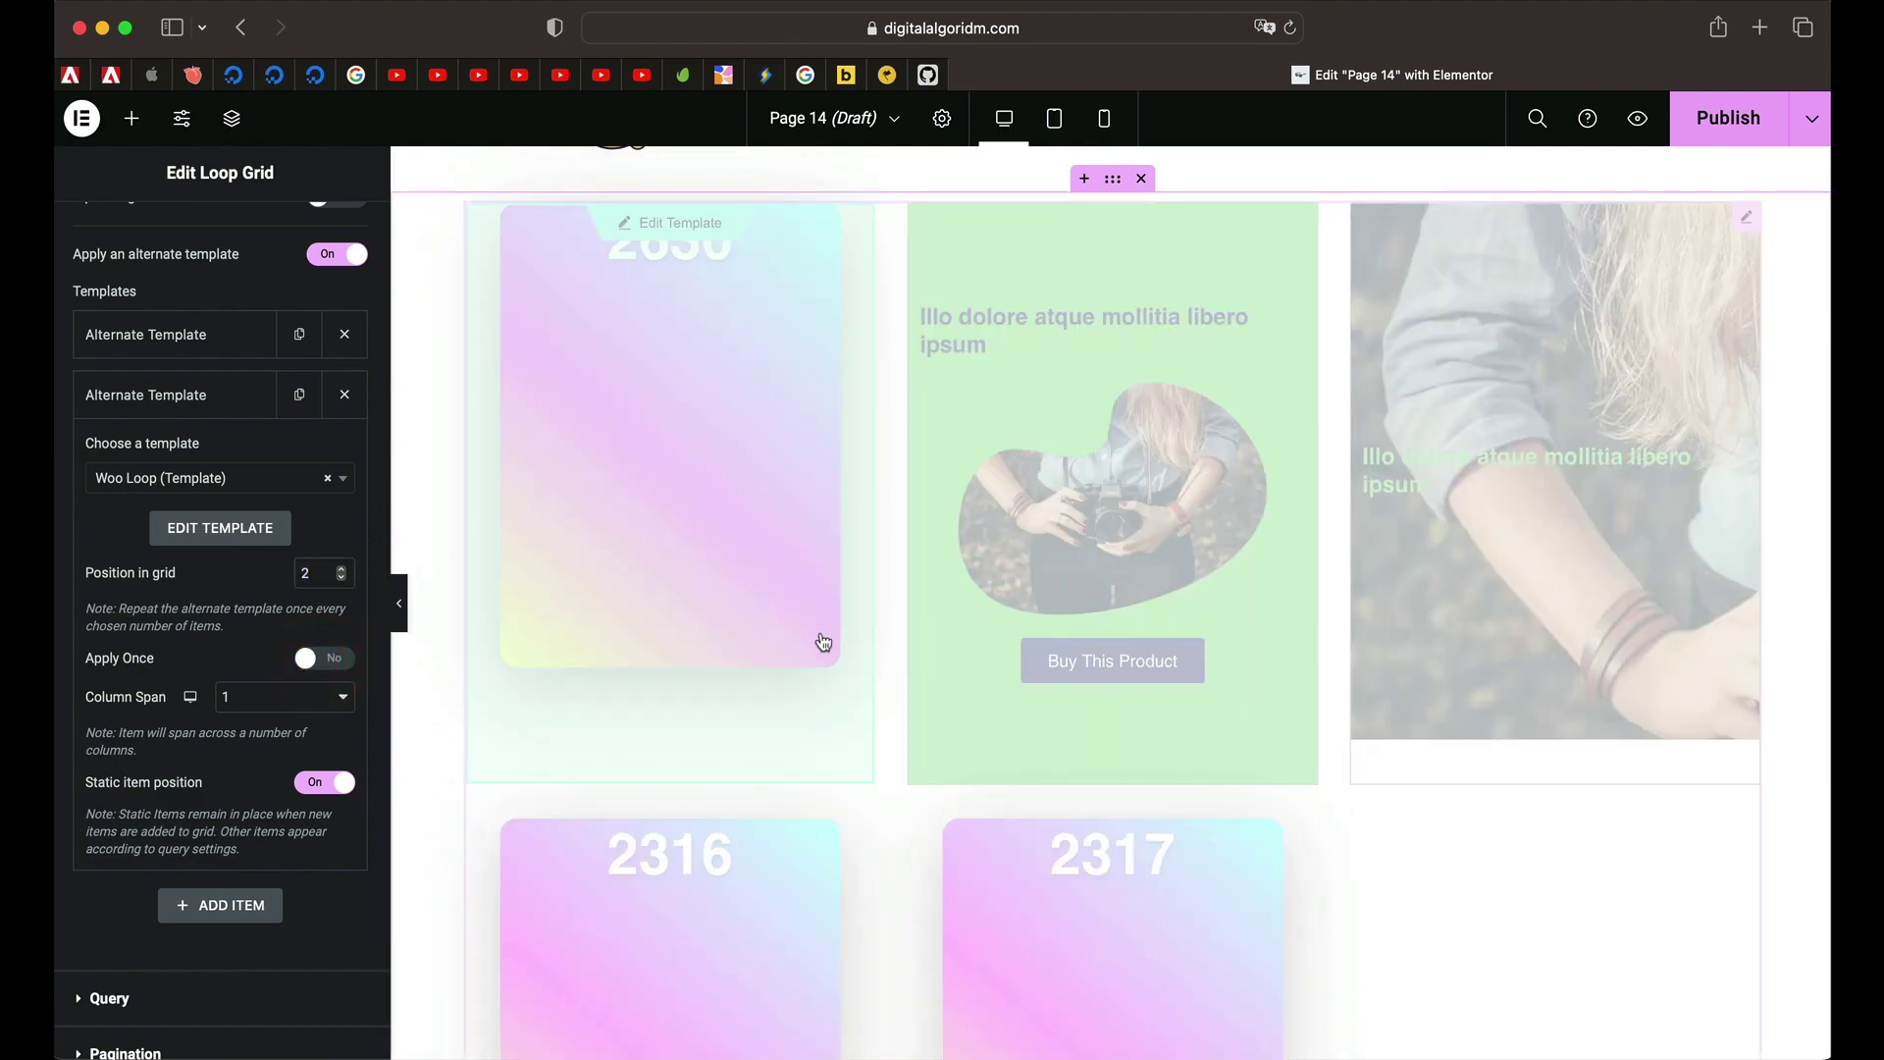
scroll(824, 639, "down", 3)
scroll(1082, 630, "down", 3)
scroll(1080, 627, "up", 5)
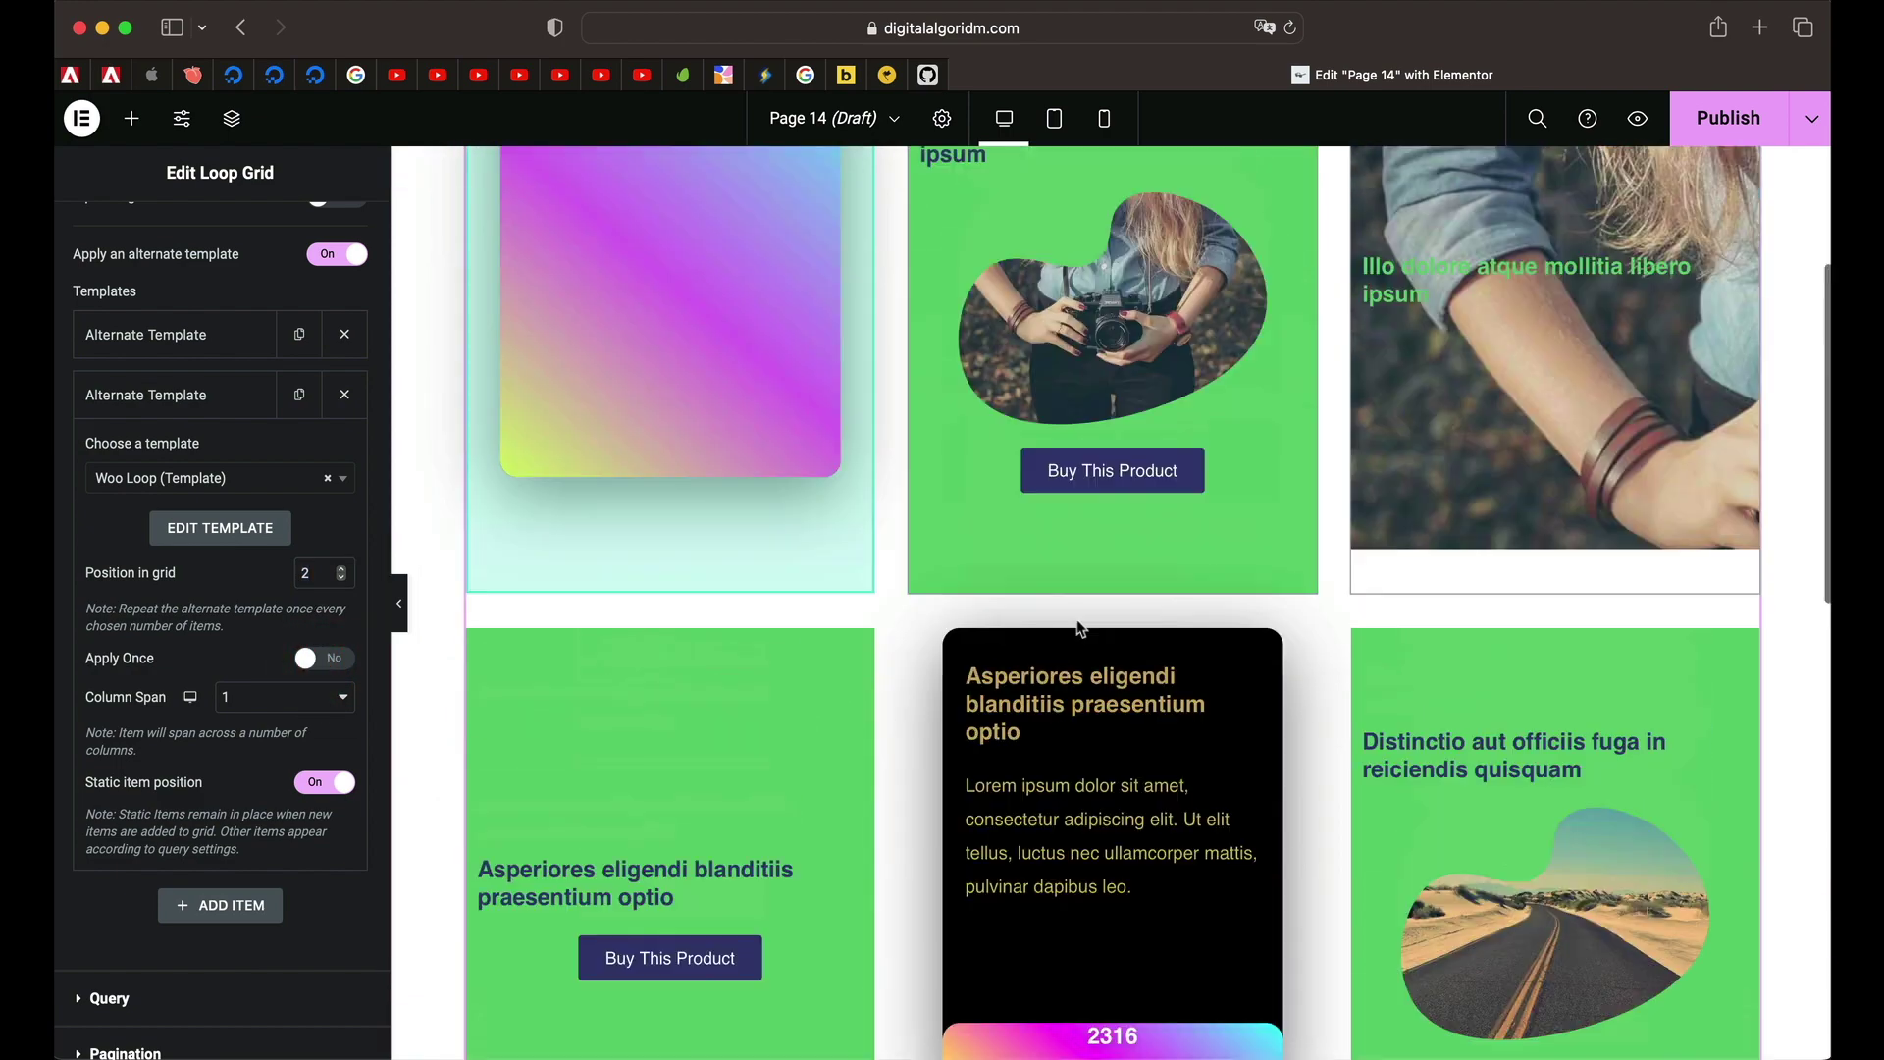
scroll(1076, 622, "down", 3)
scroll(911, 628, "up", 3)
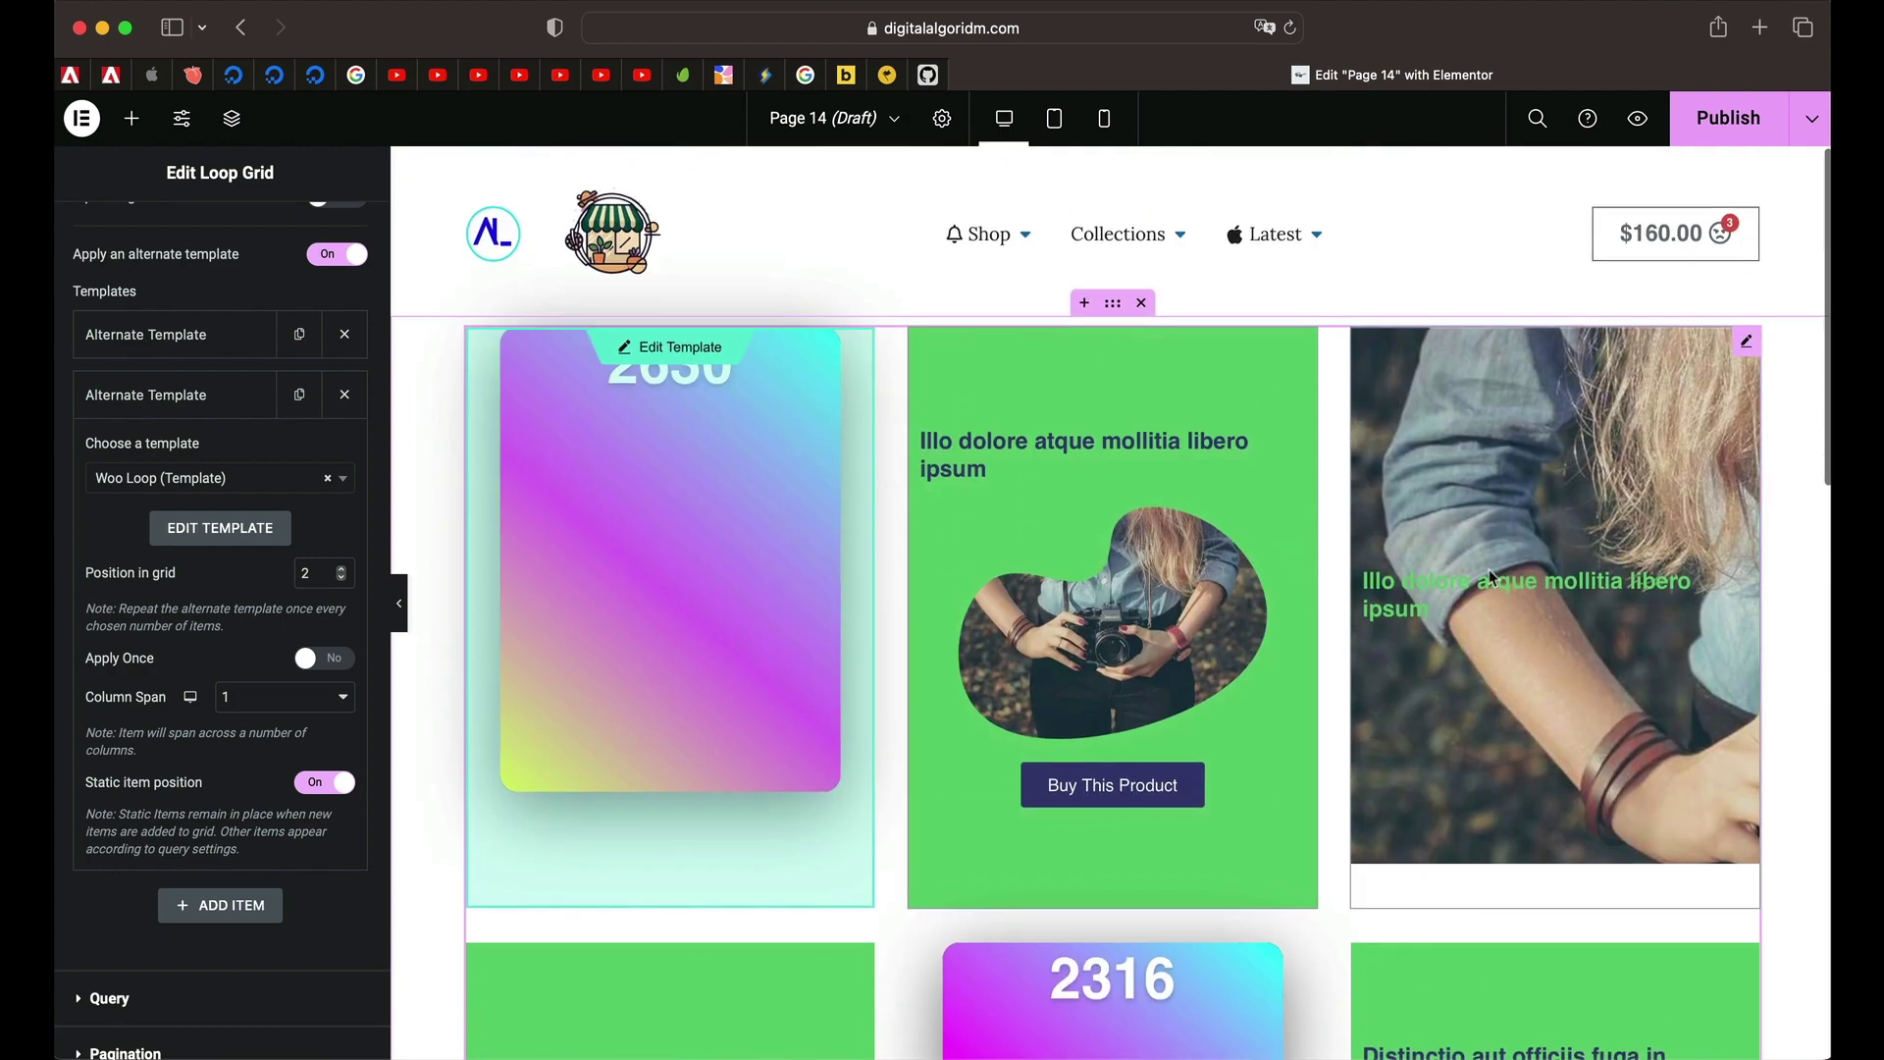
scroll(1337, 664, "down", 3)
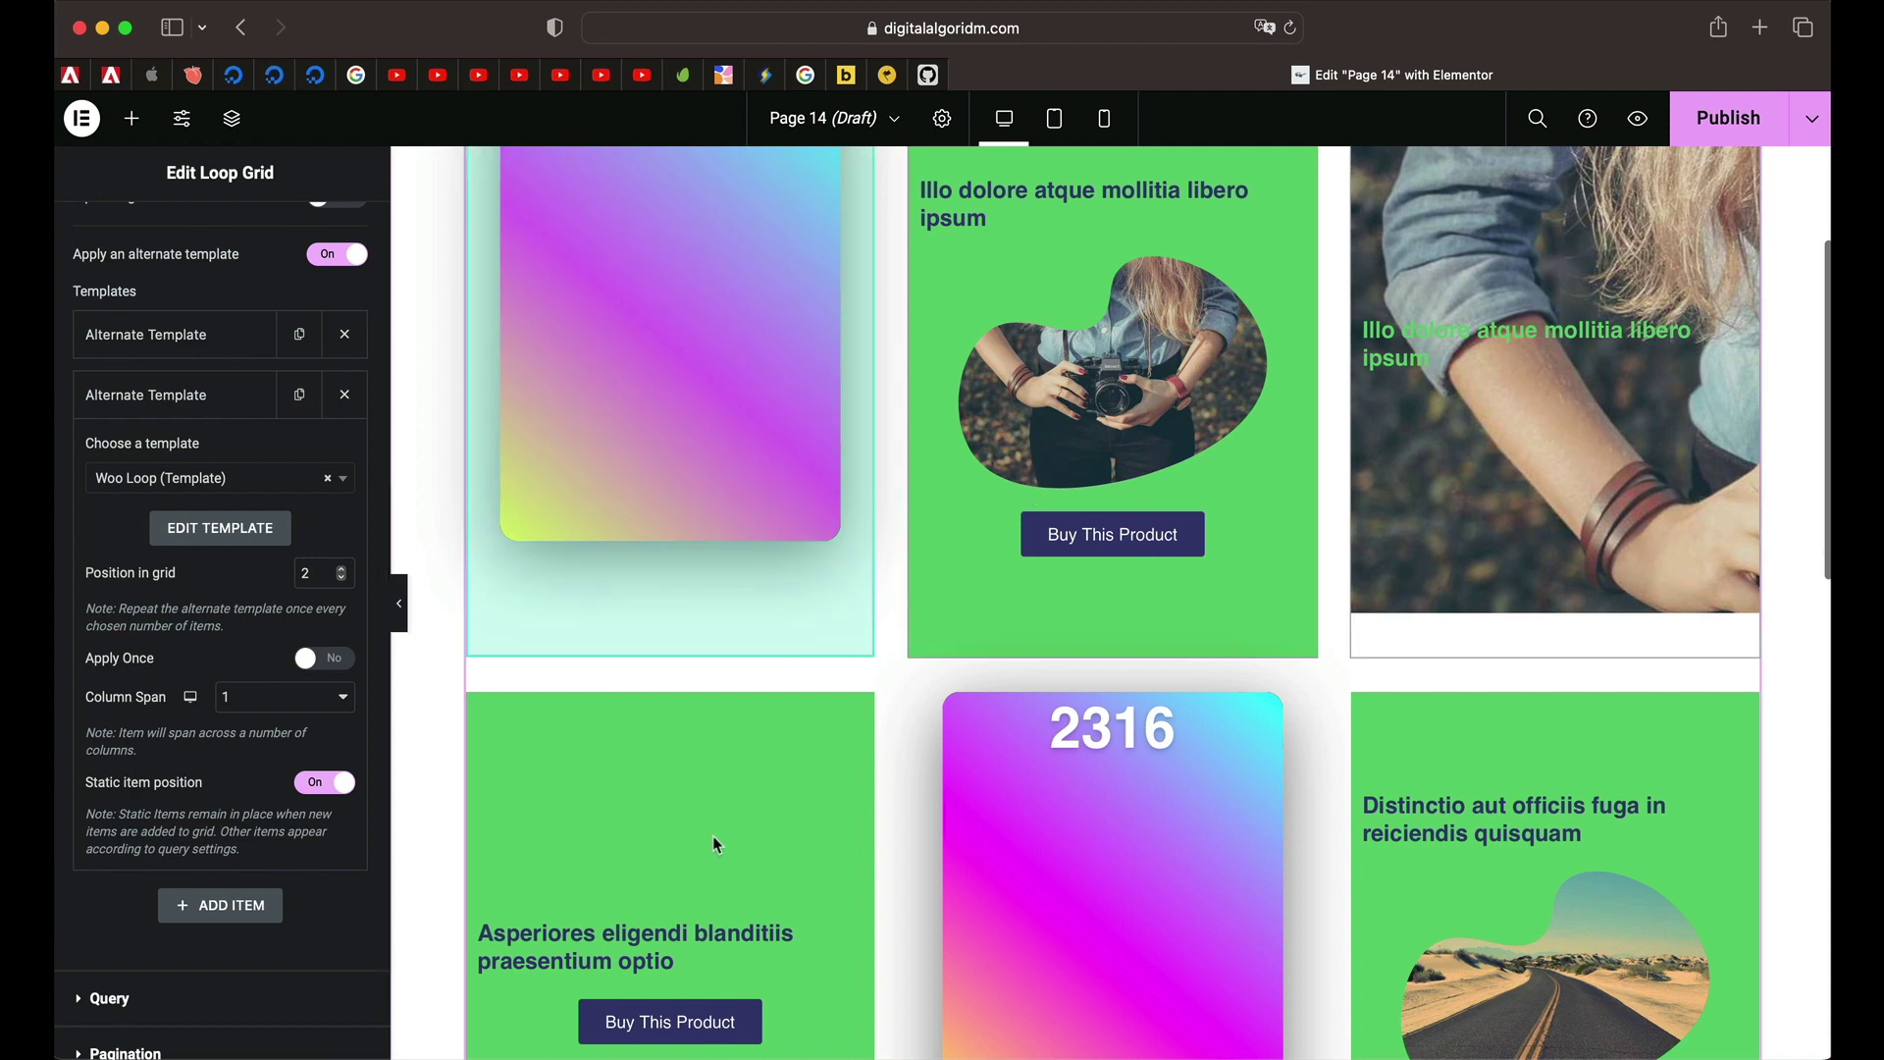
scroll(713, 842, "down", 2)
scroll(828, 723, "down", 2)
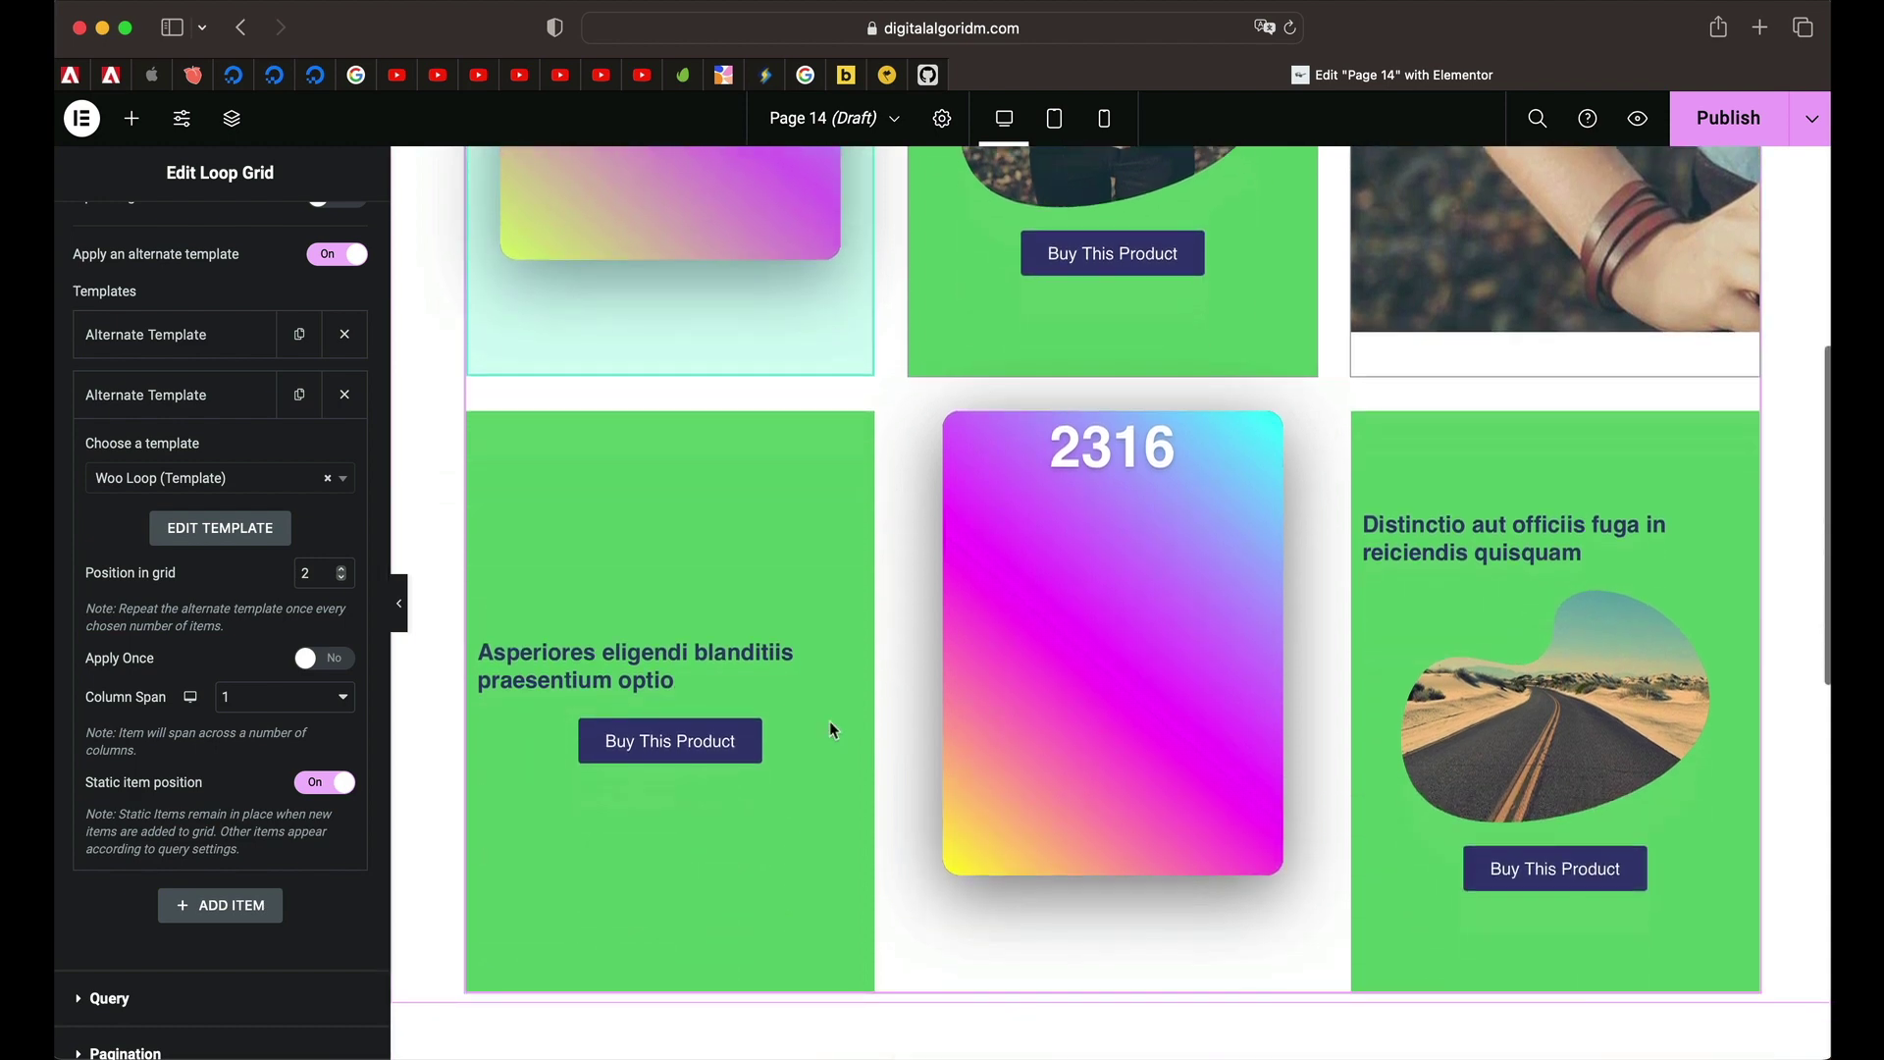
scroll(1676, 728, "down", 5)
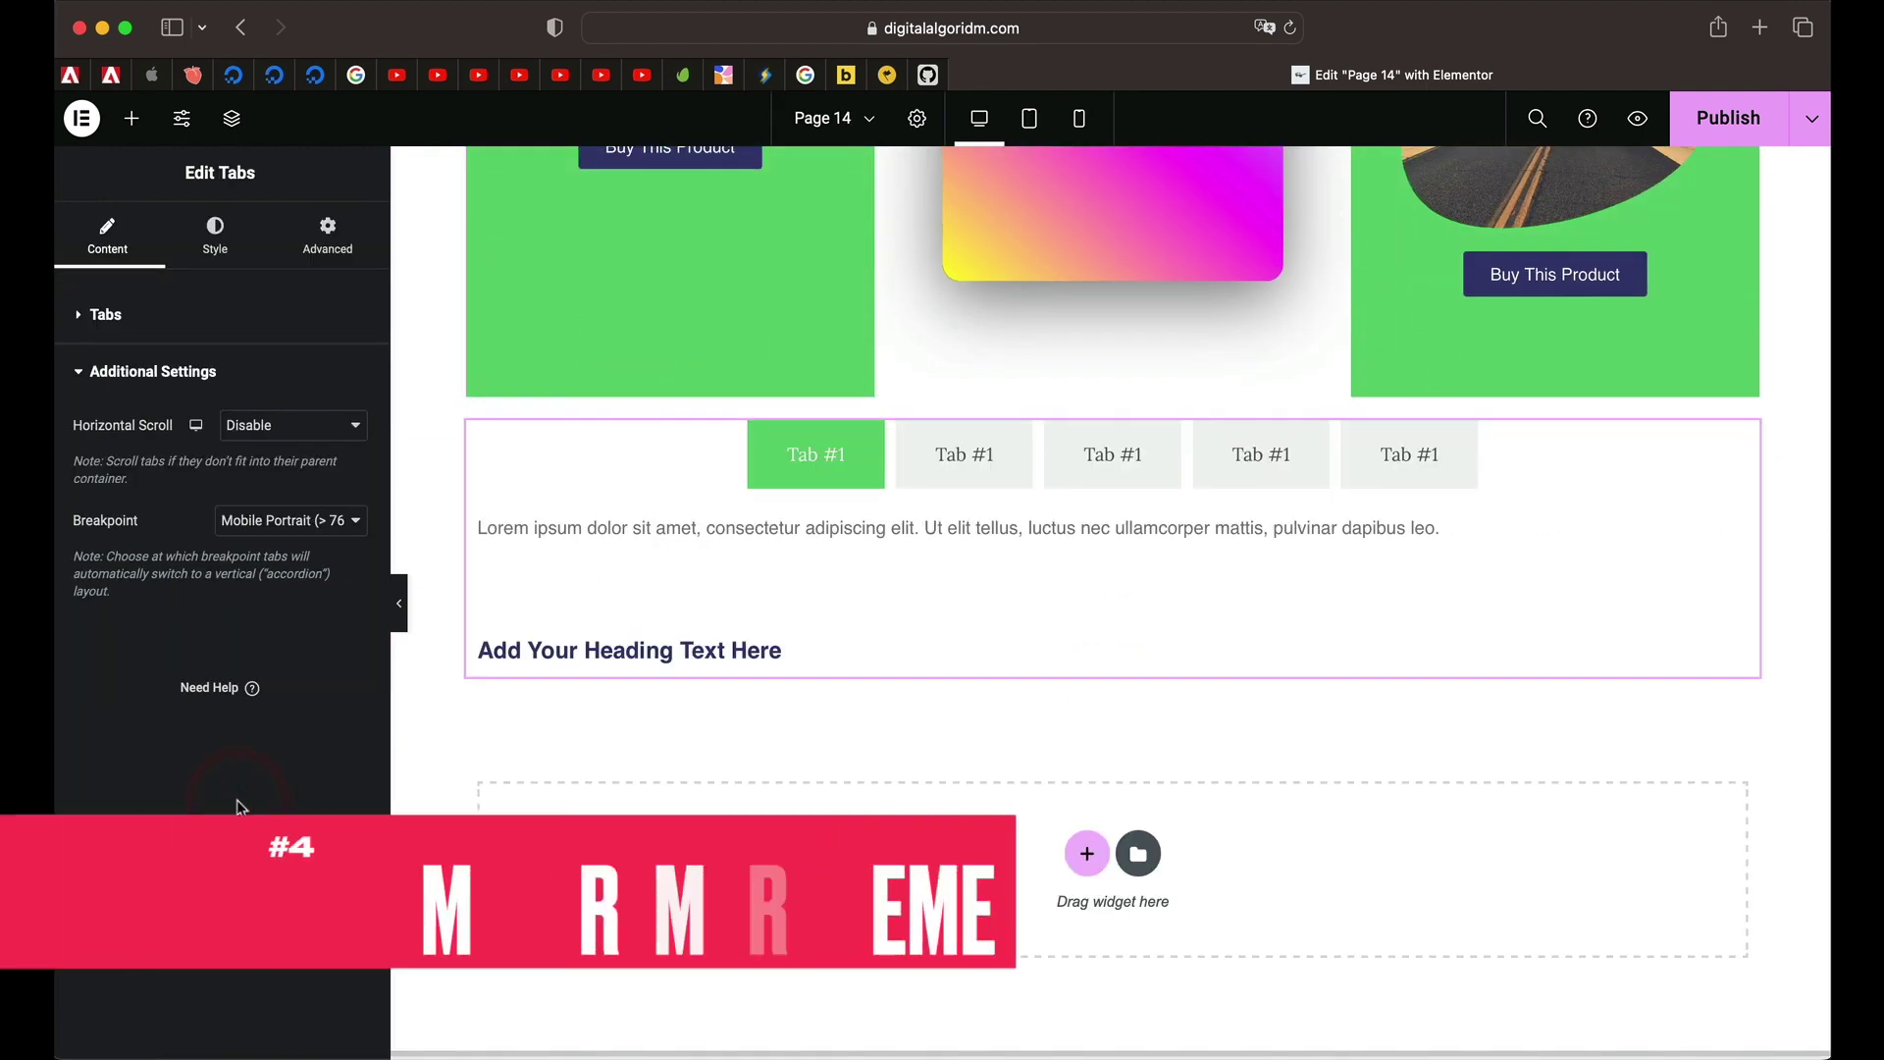
Switch the Tabs widget's breakpoint to Tablet Portrait (> 1024px) and return it to Mobile Portrait (> 767px)
scroll(706, 647, "up", 1)
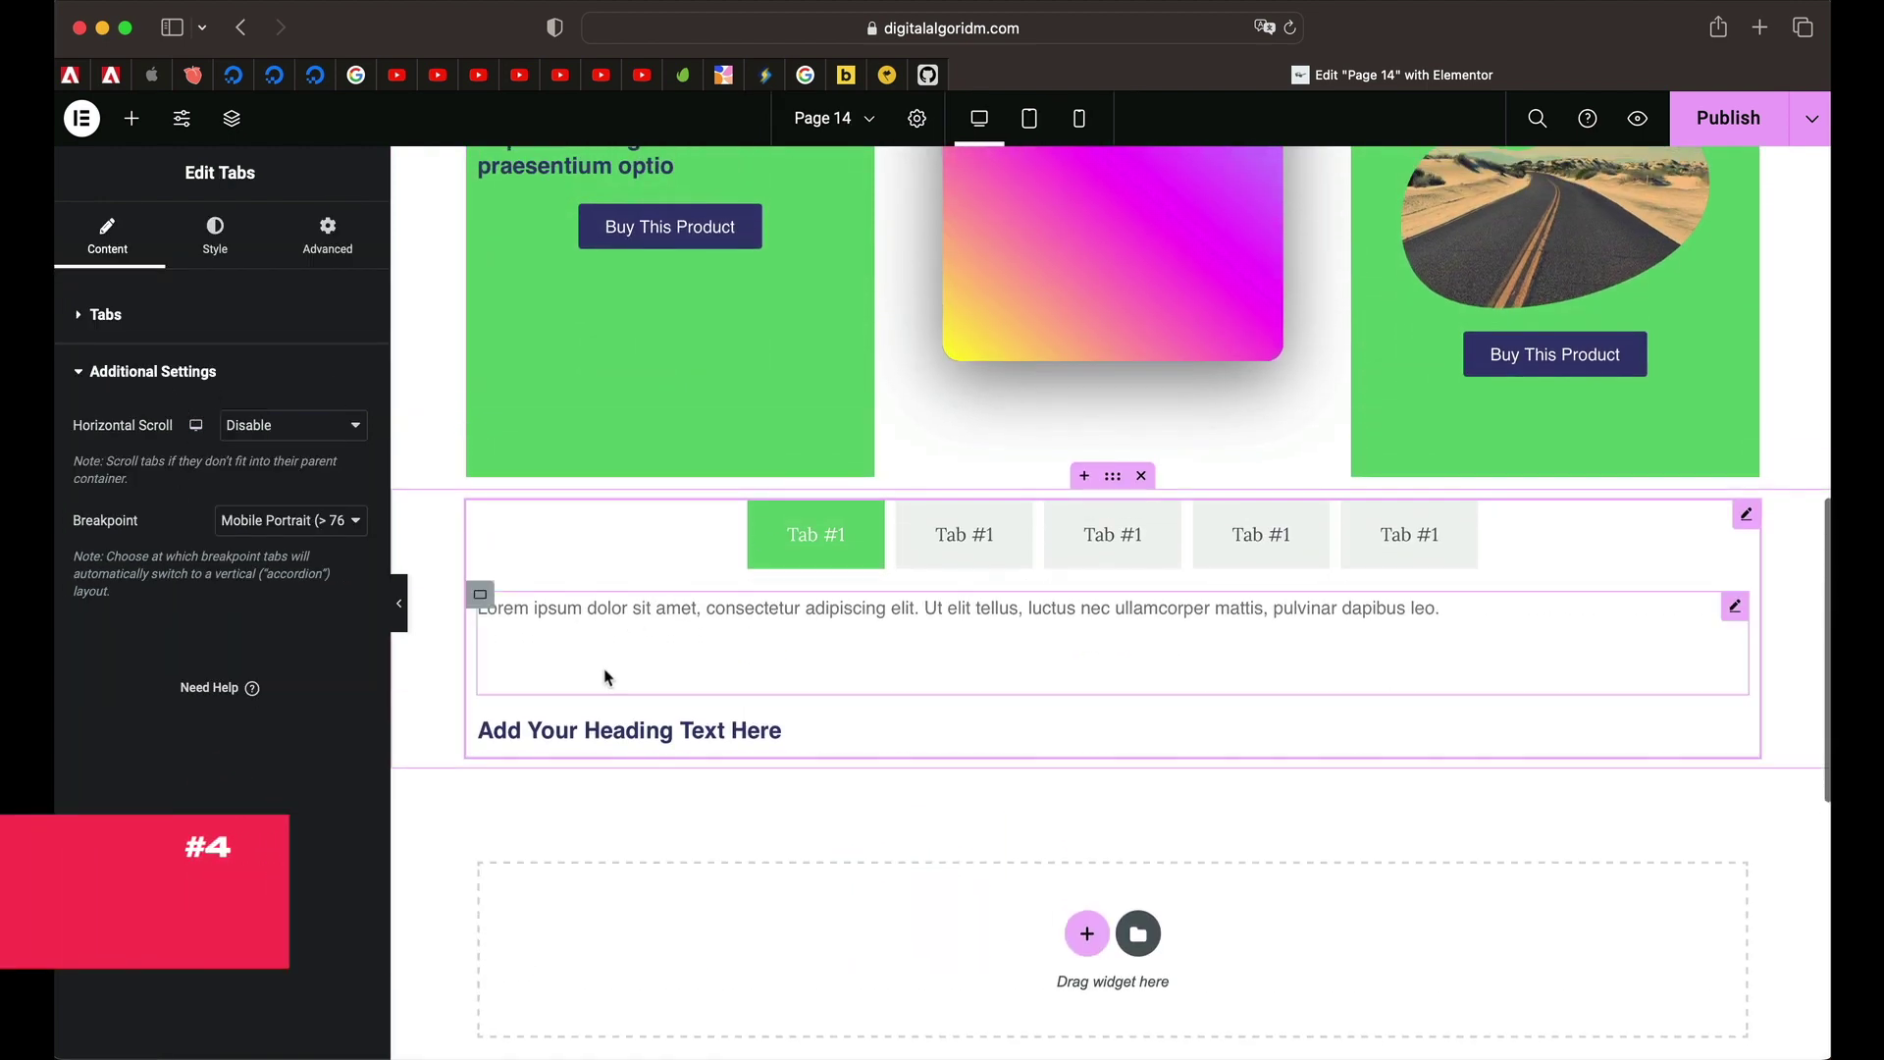
left_click(316, 521)
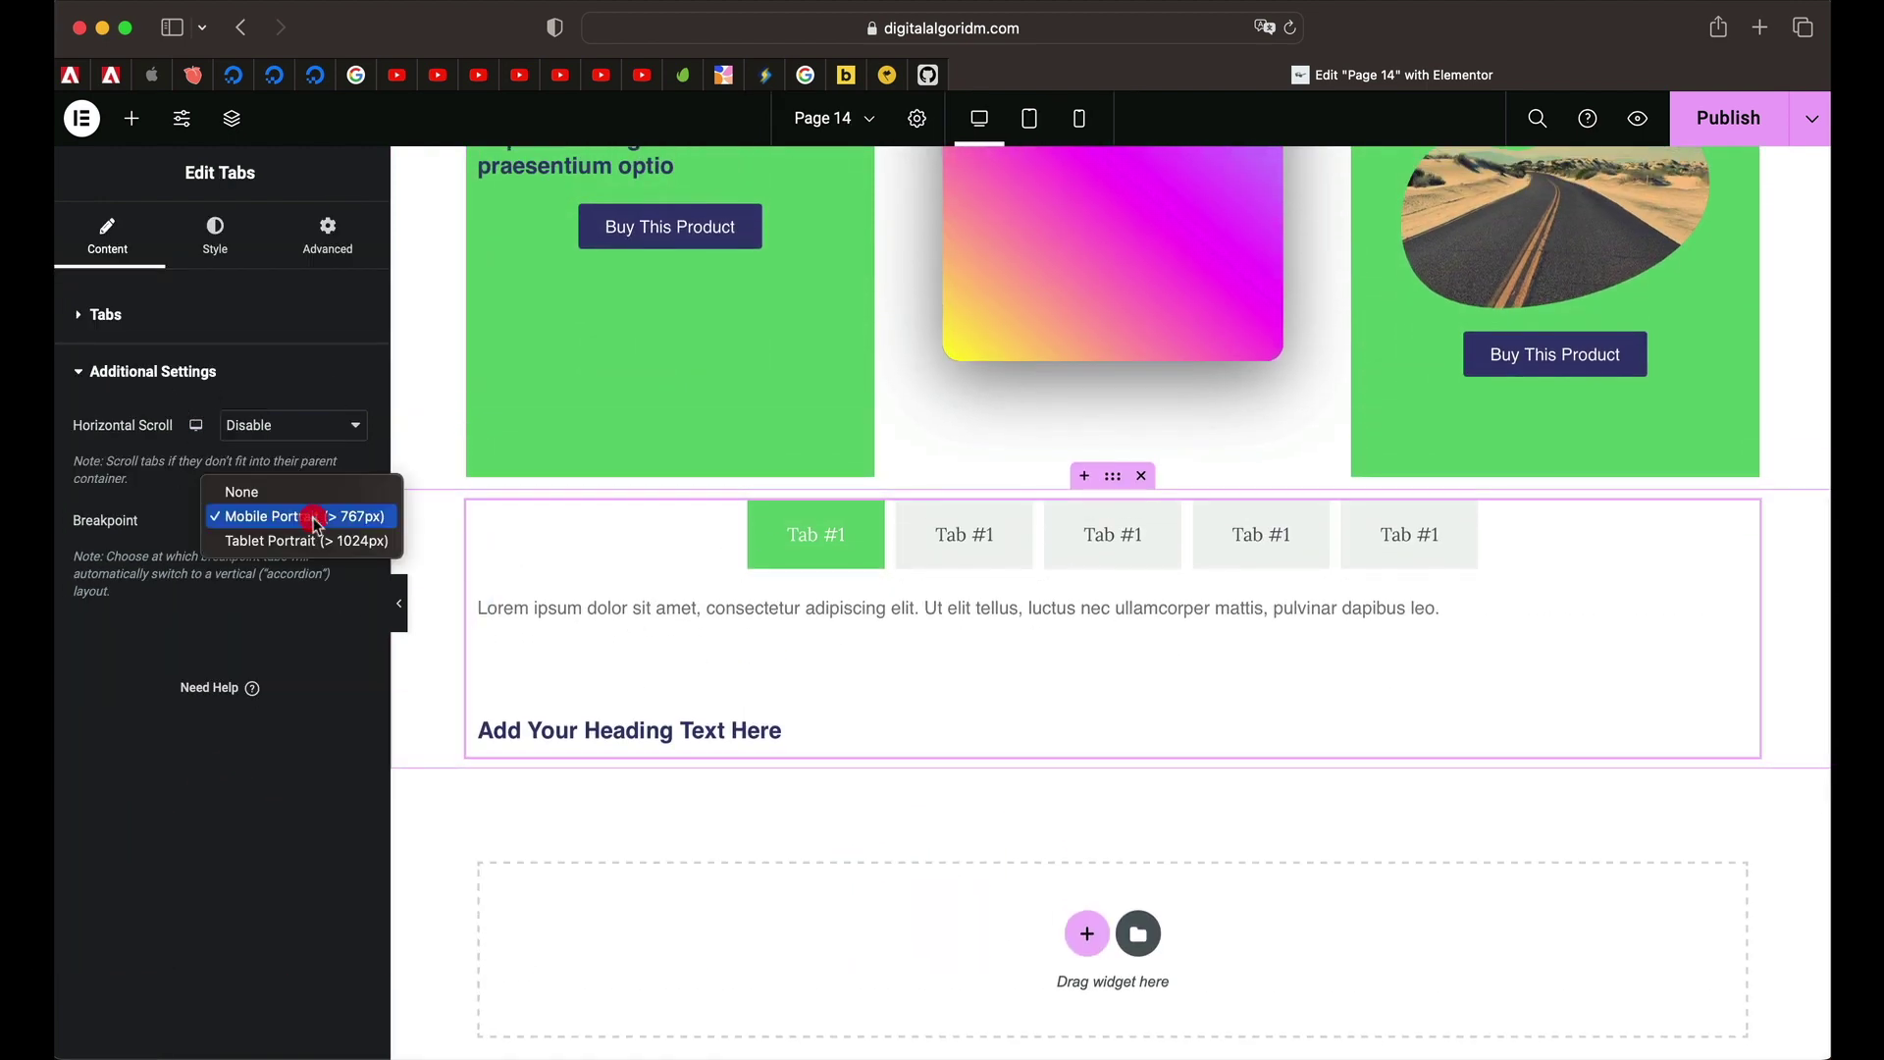
left_click(312, 541)
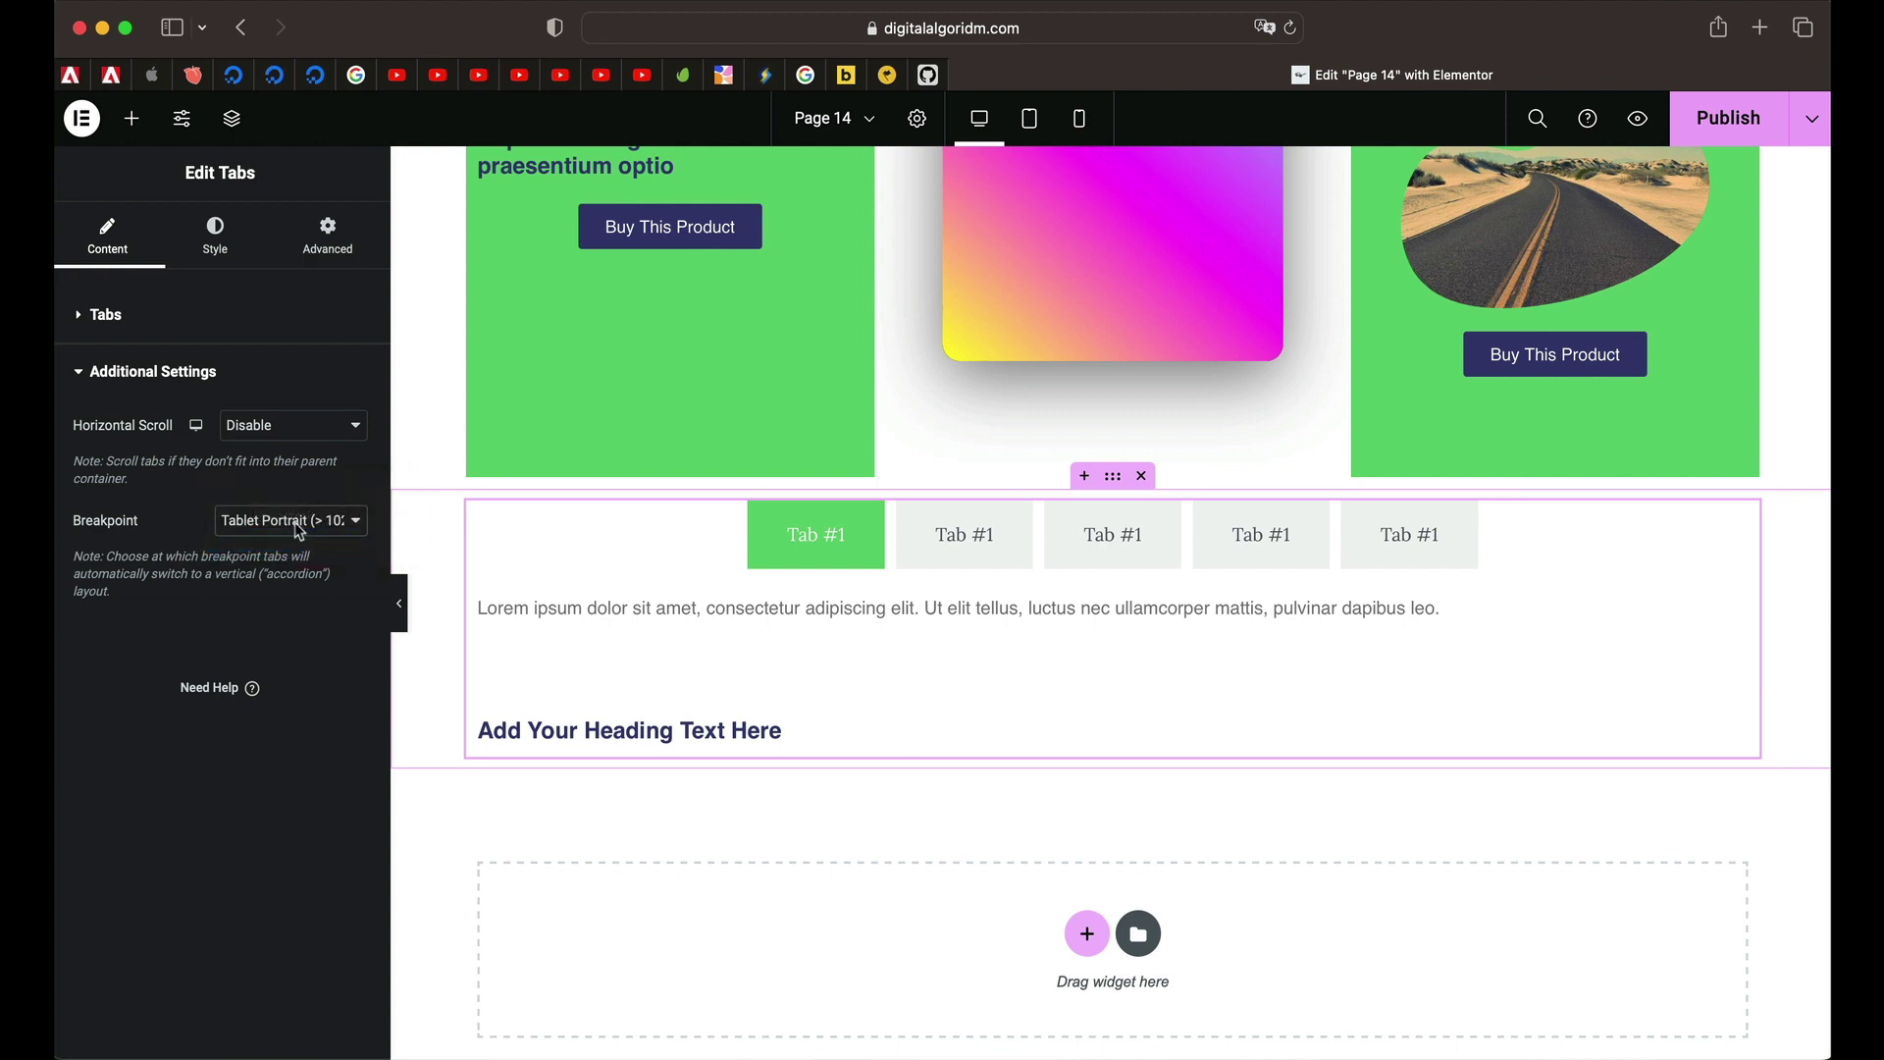
left_click(300, 531)
left_click(302, 490)
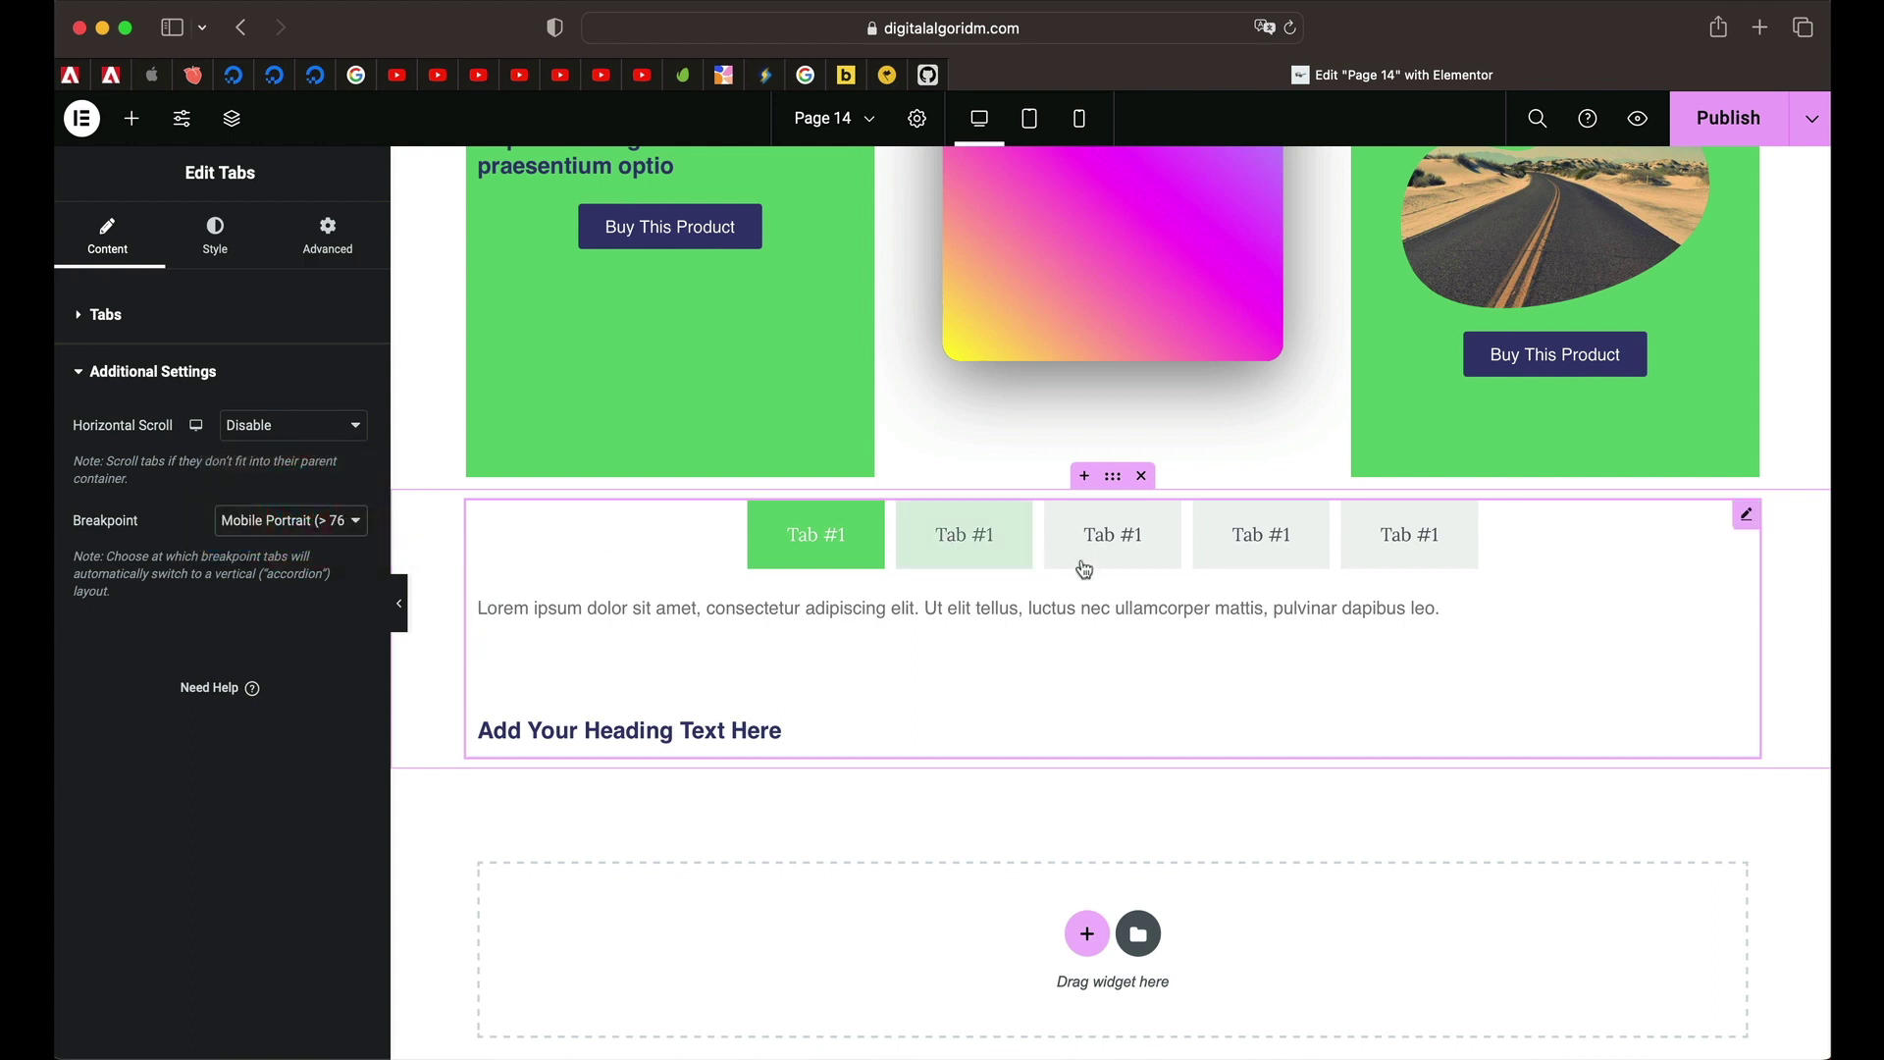
Preview the Tabs widget in the mobile portrait view and open its second, third and fourth tabs in turn
left_click(1079, 118)
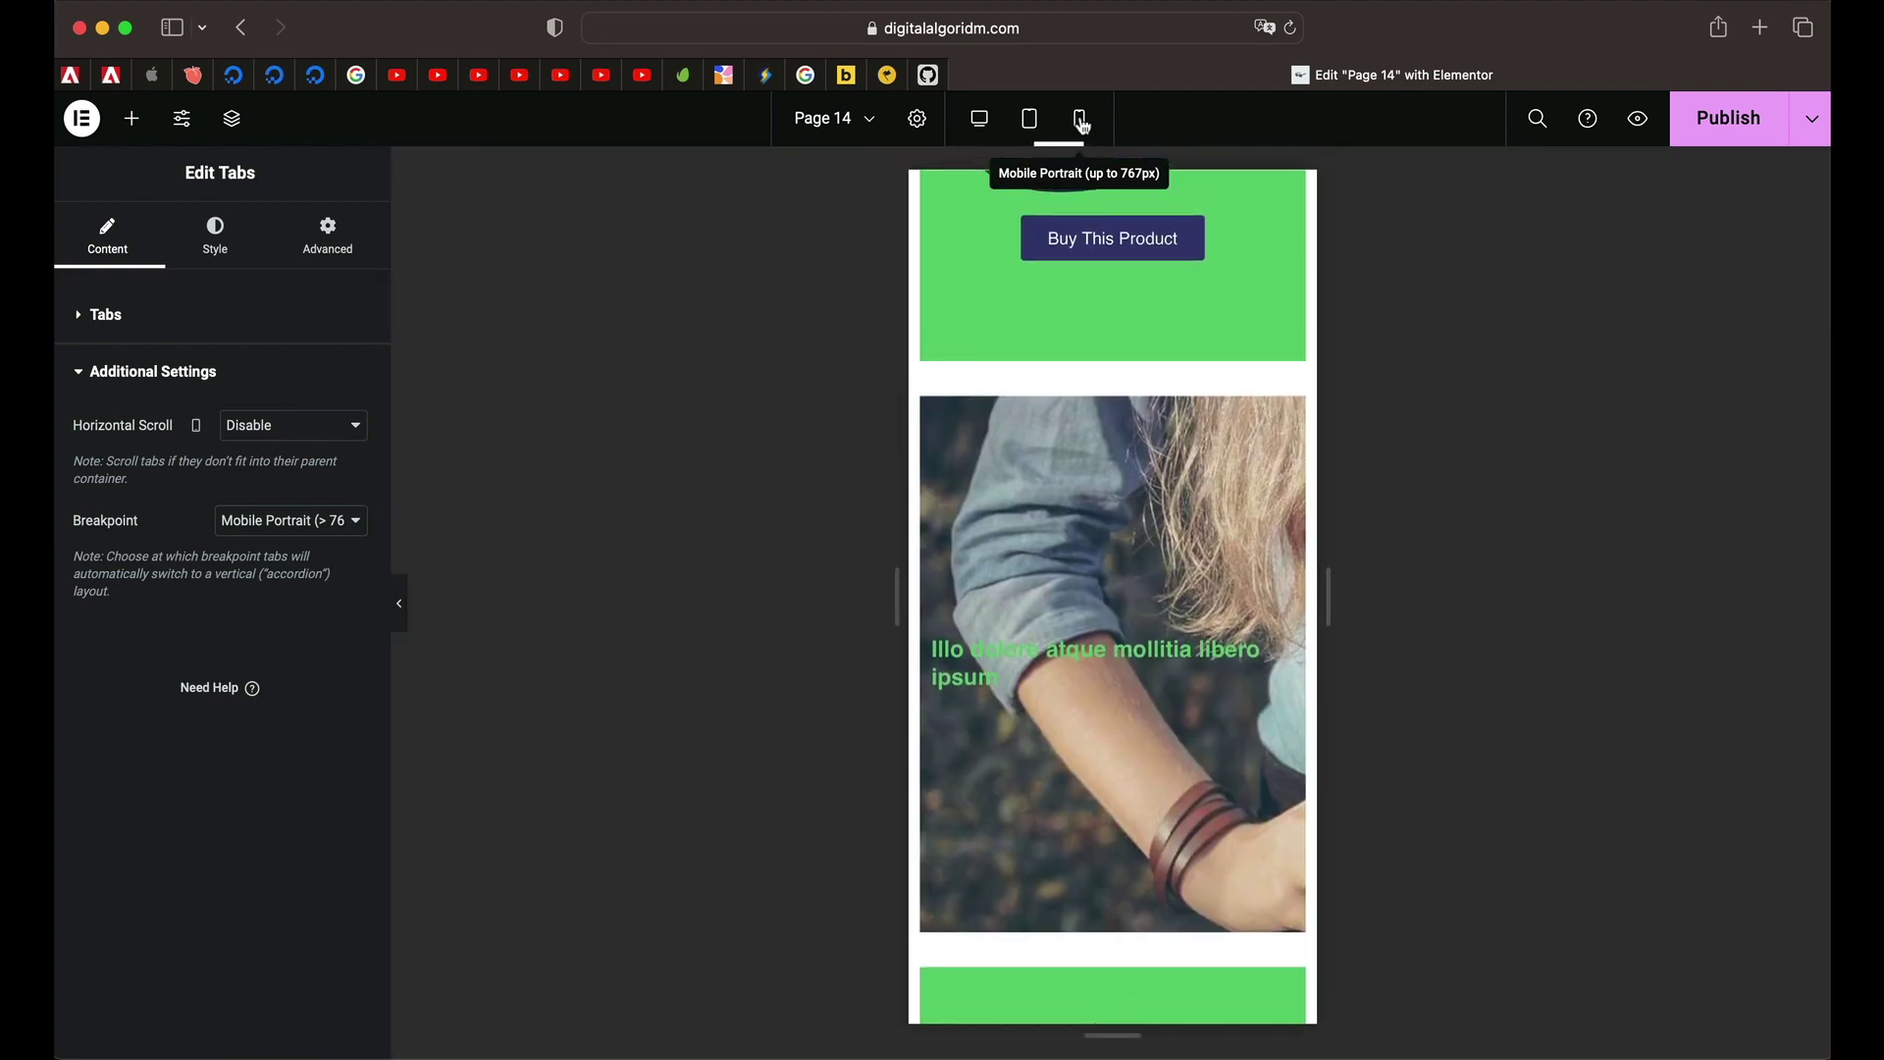
scroll(1087, 453, "down", 5)
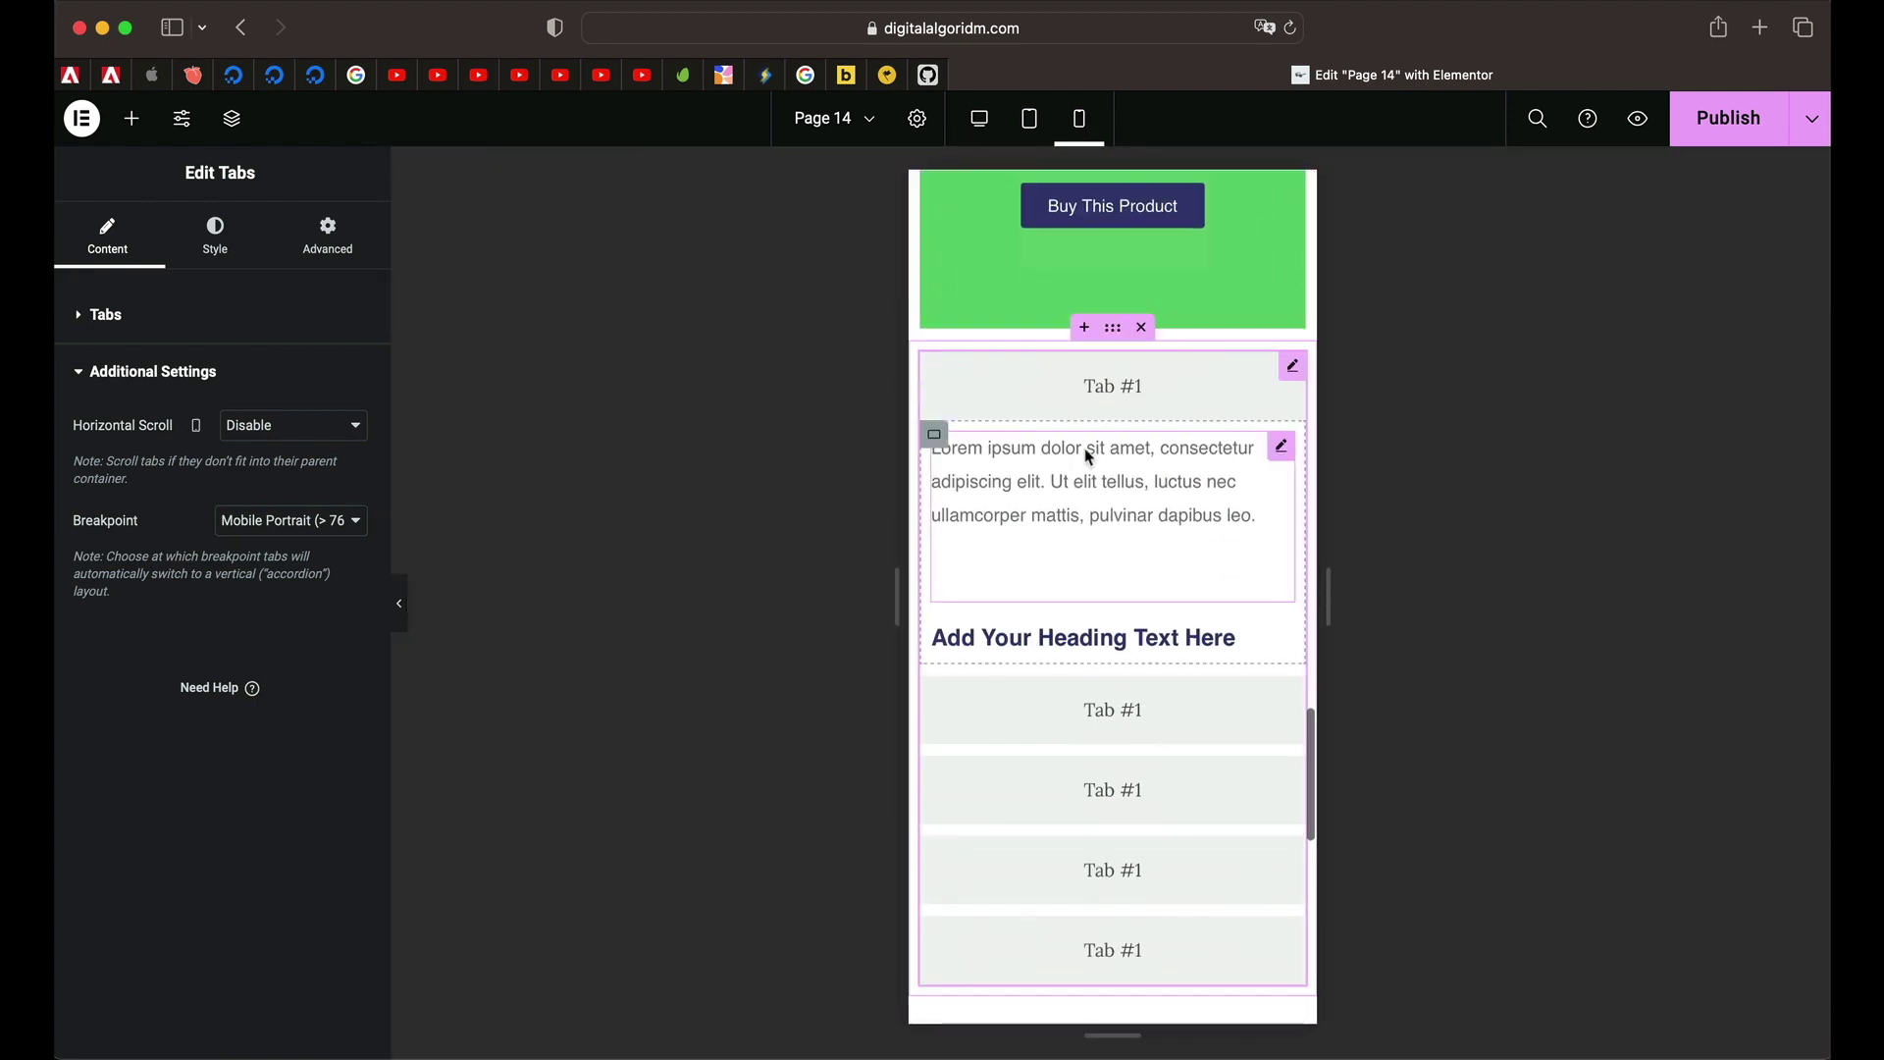
left_click(1119, 706)
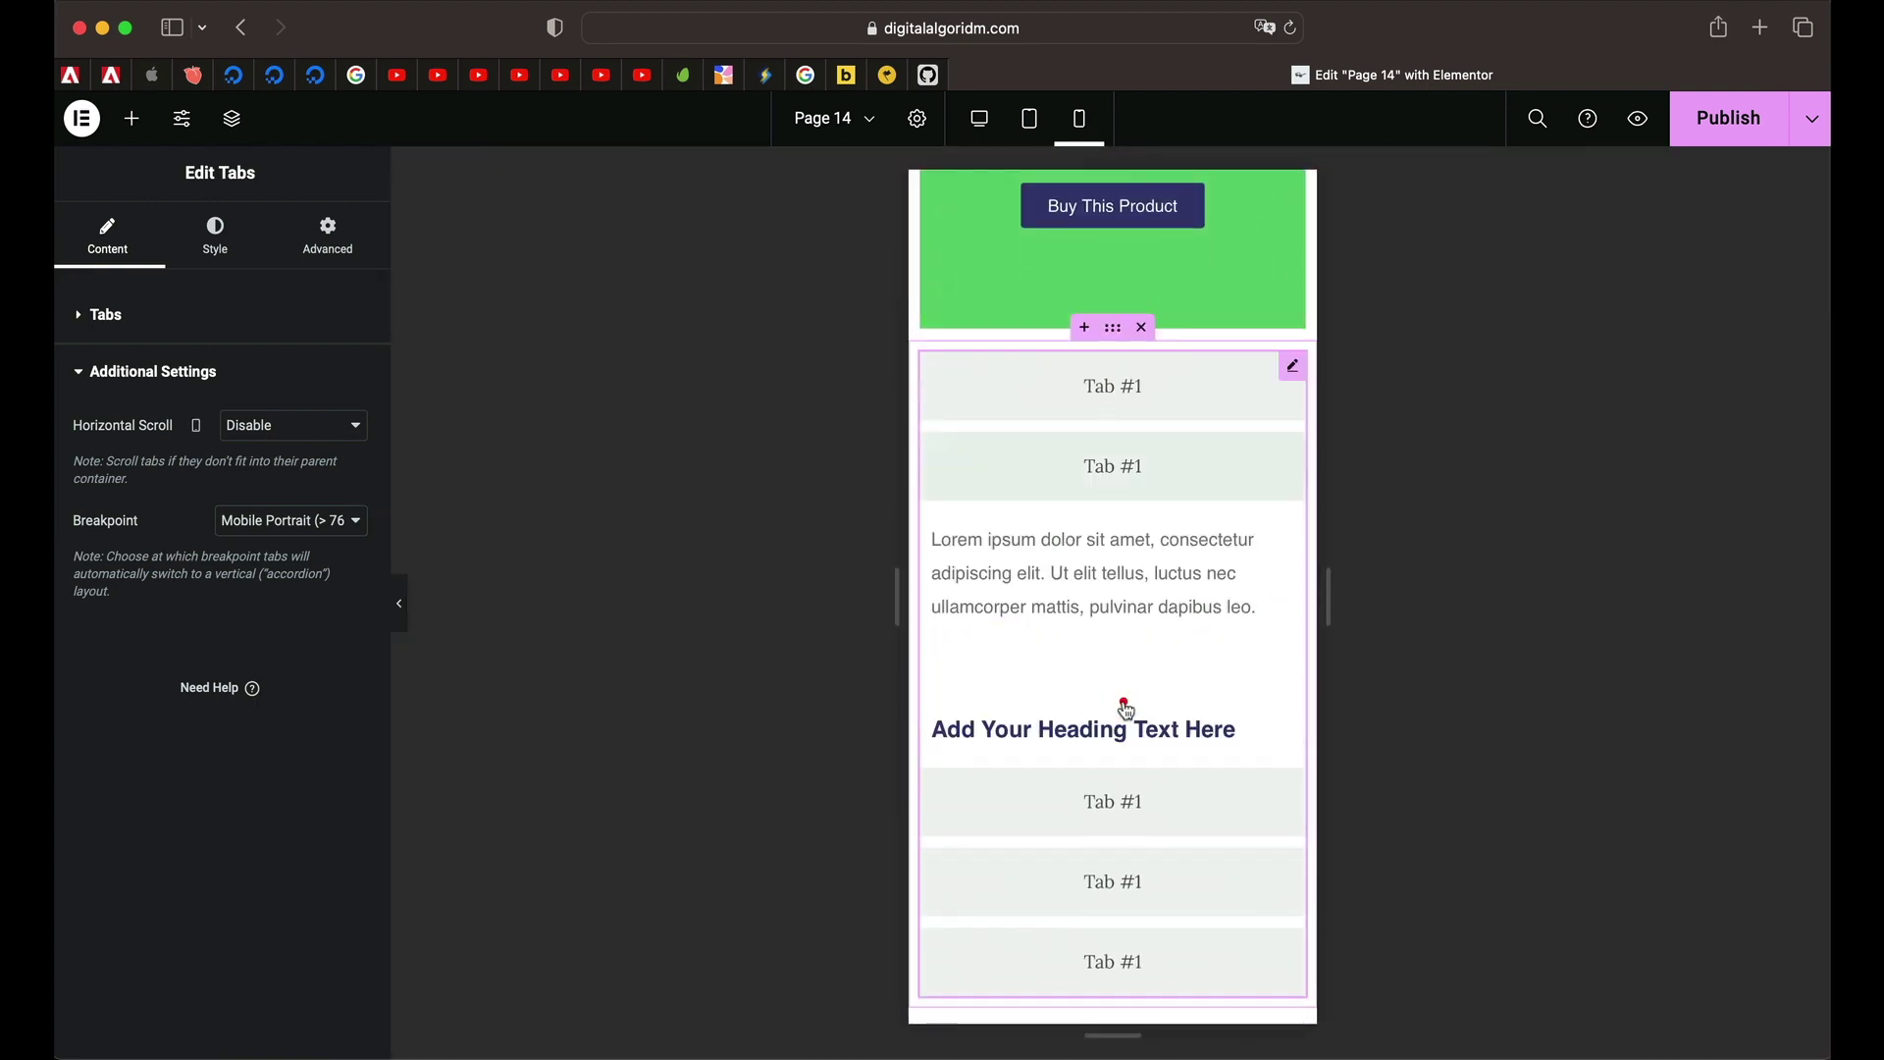
left_click(1127, 797)
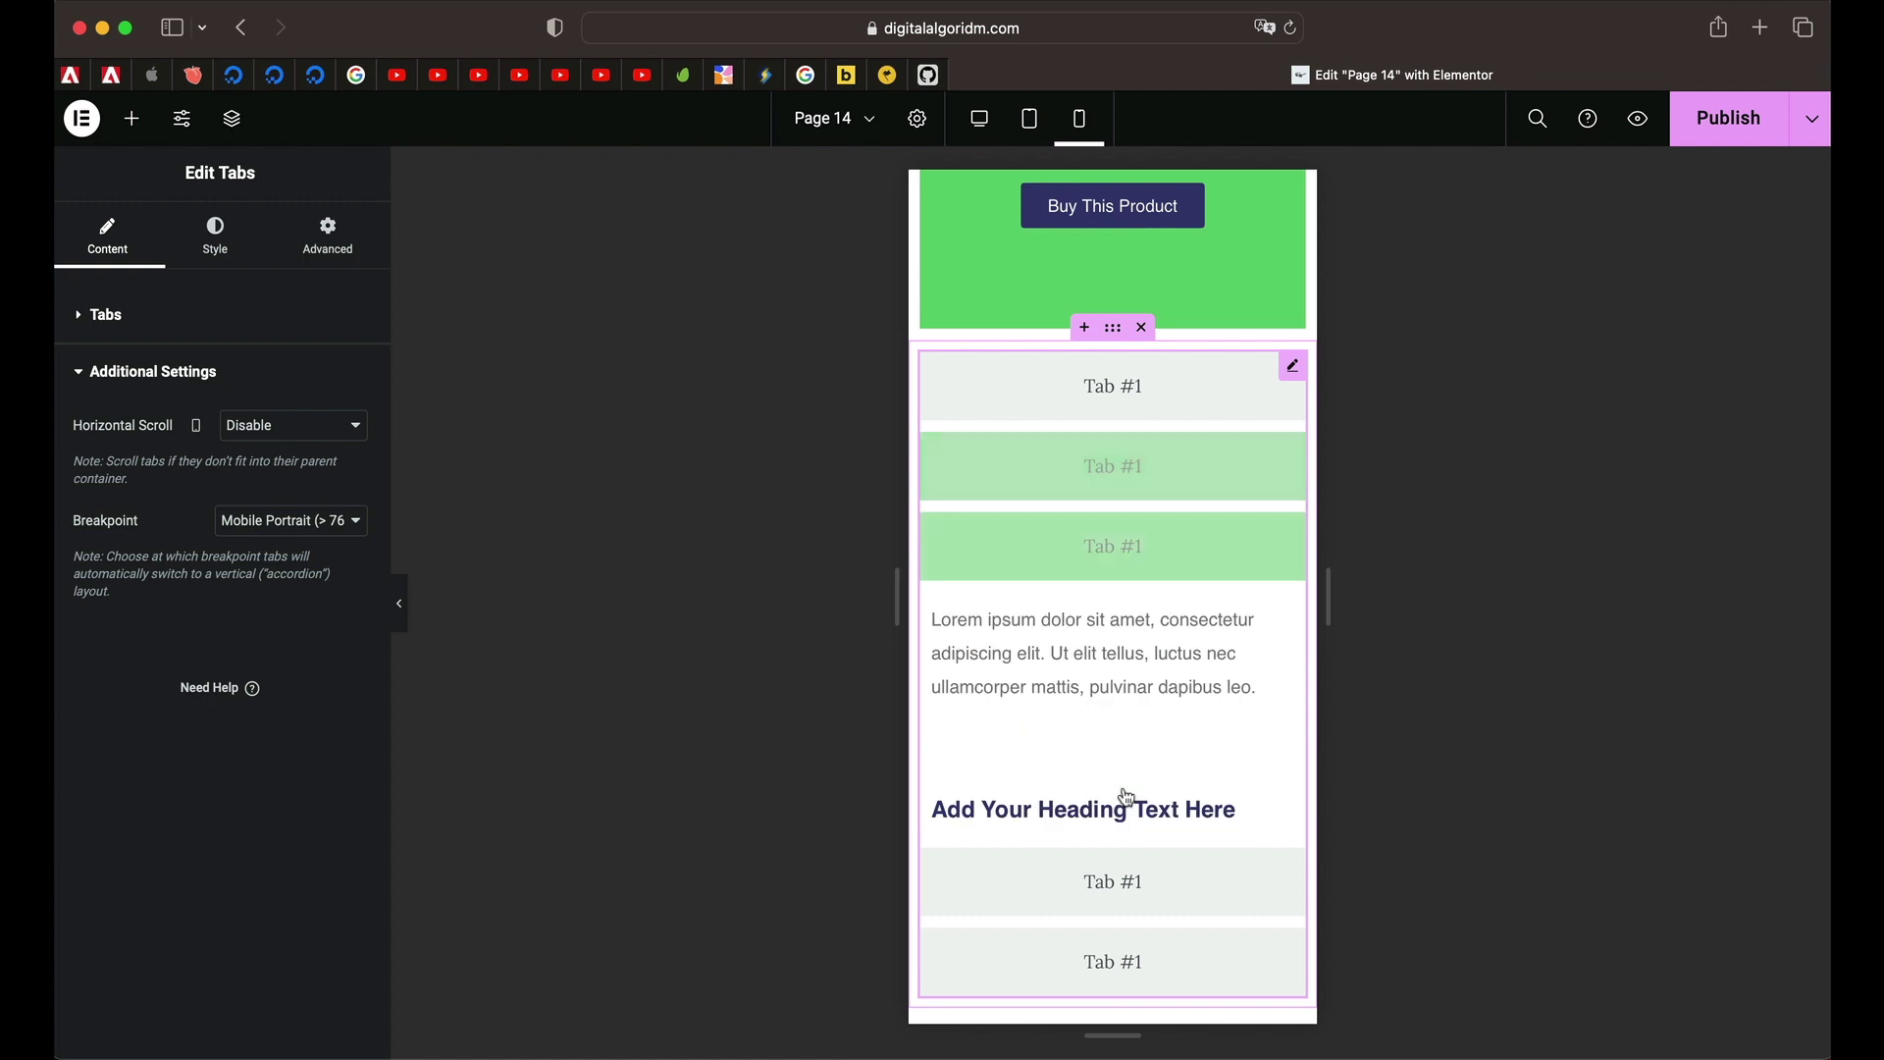
left_click(1125, 867)
Set the Tabs breakpoint to Tablet Portrait (> 1024px) and open the first tab in the tablet preview
left_click(307, 521)
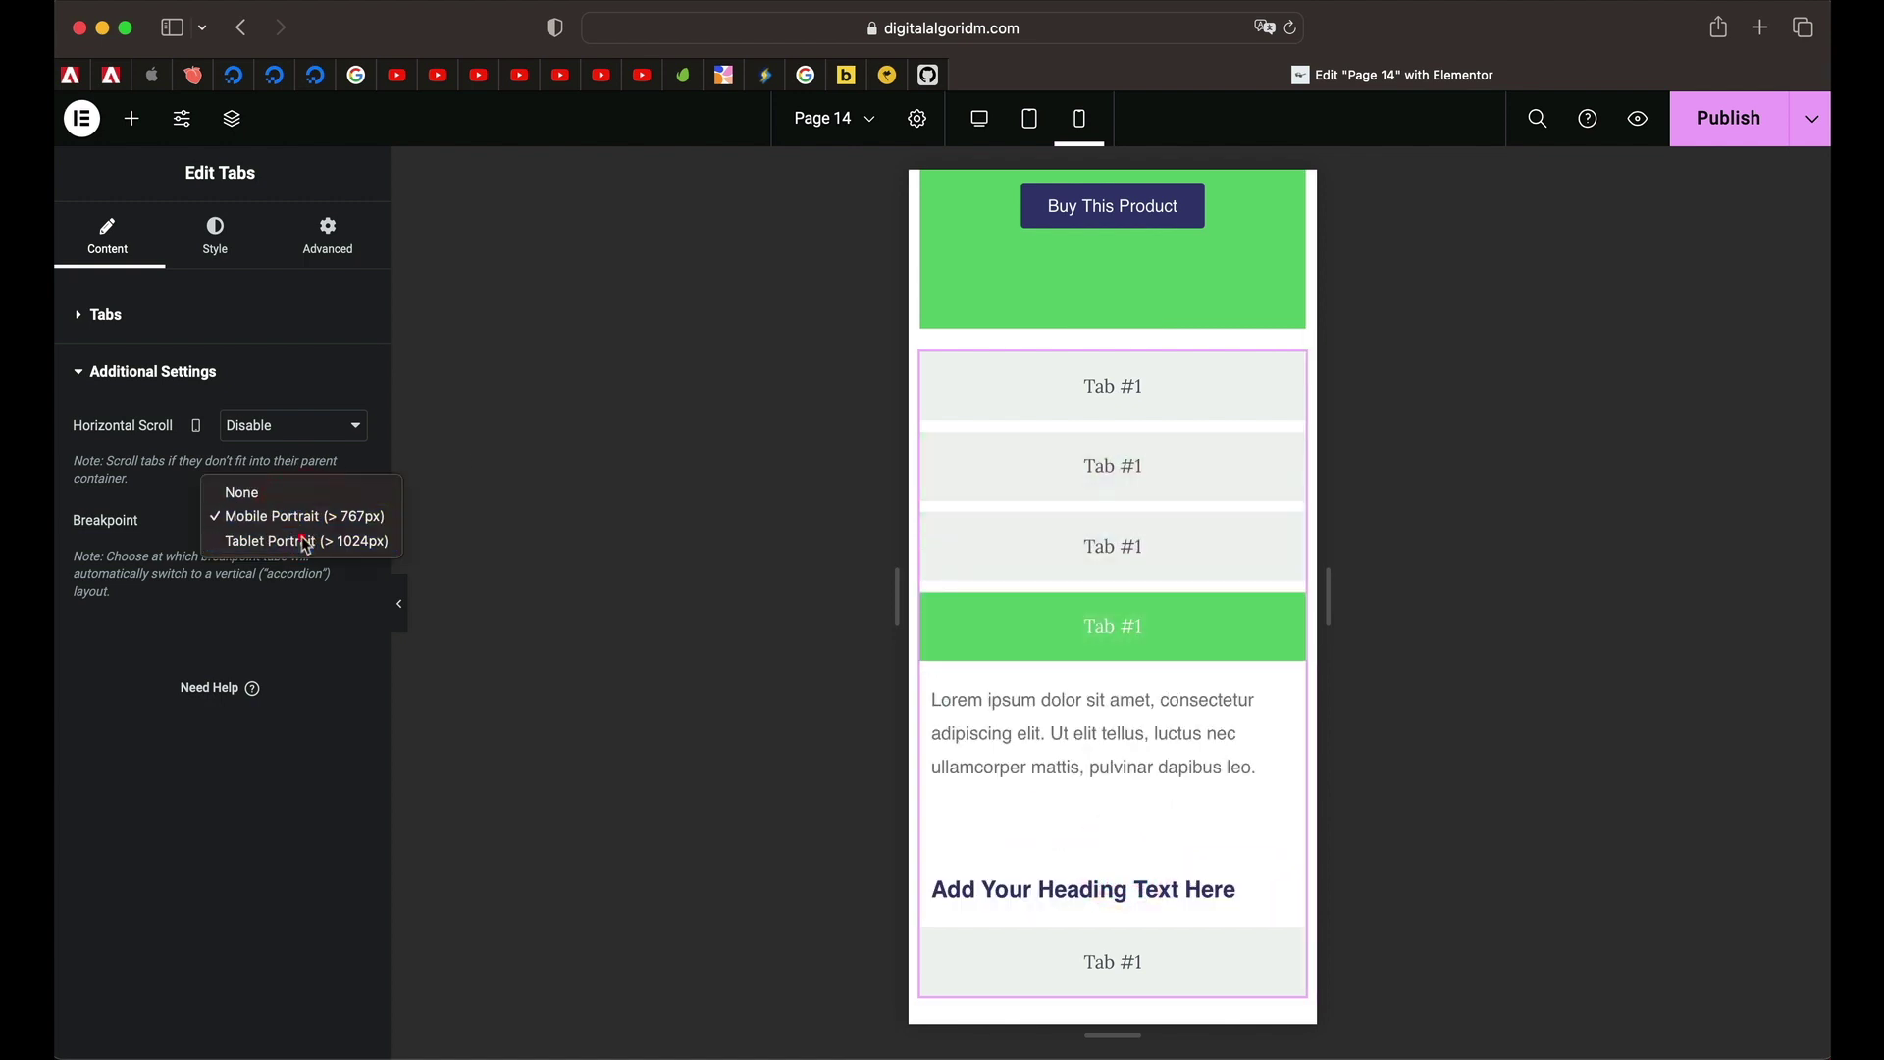
left_click(294, 542)
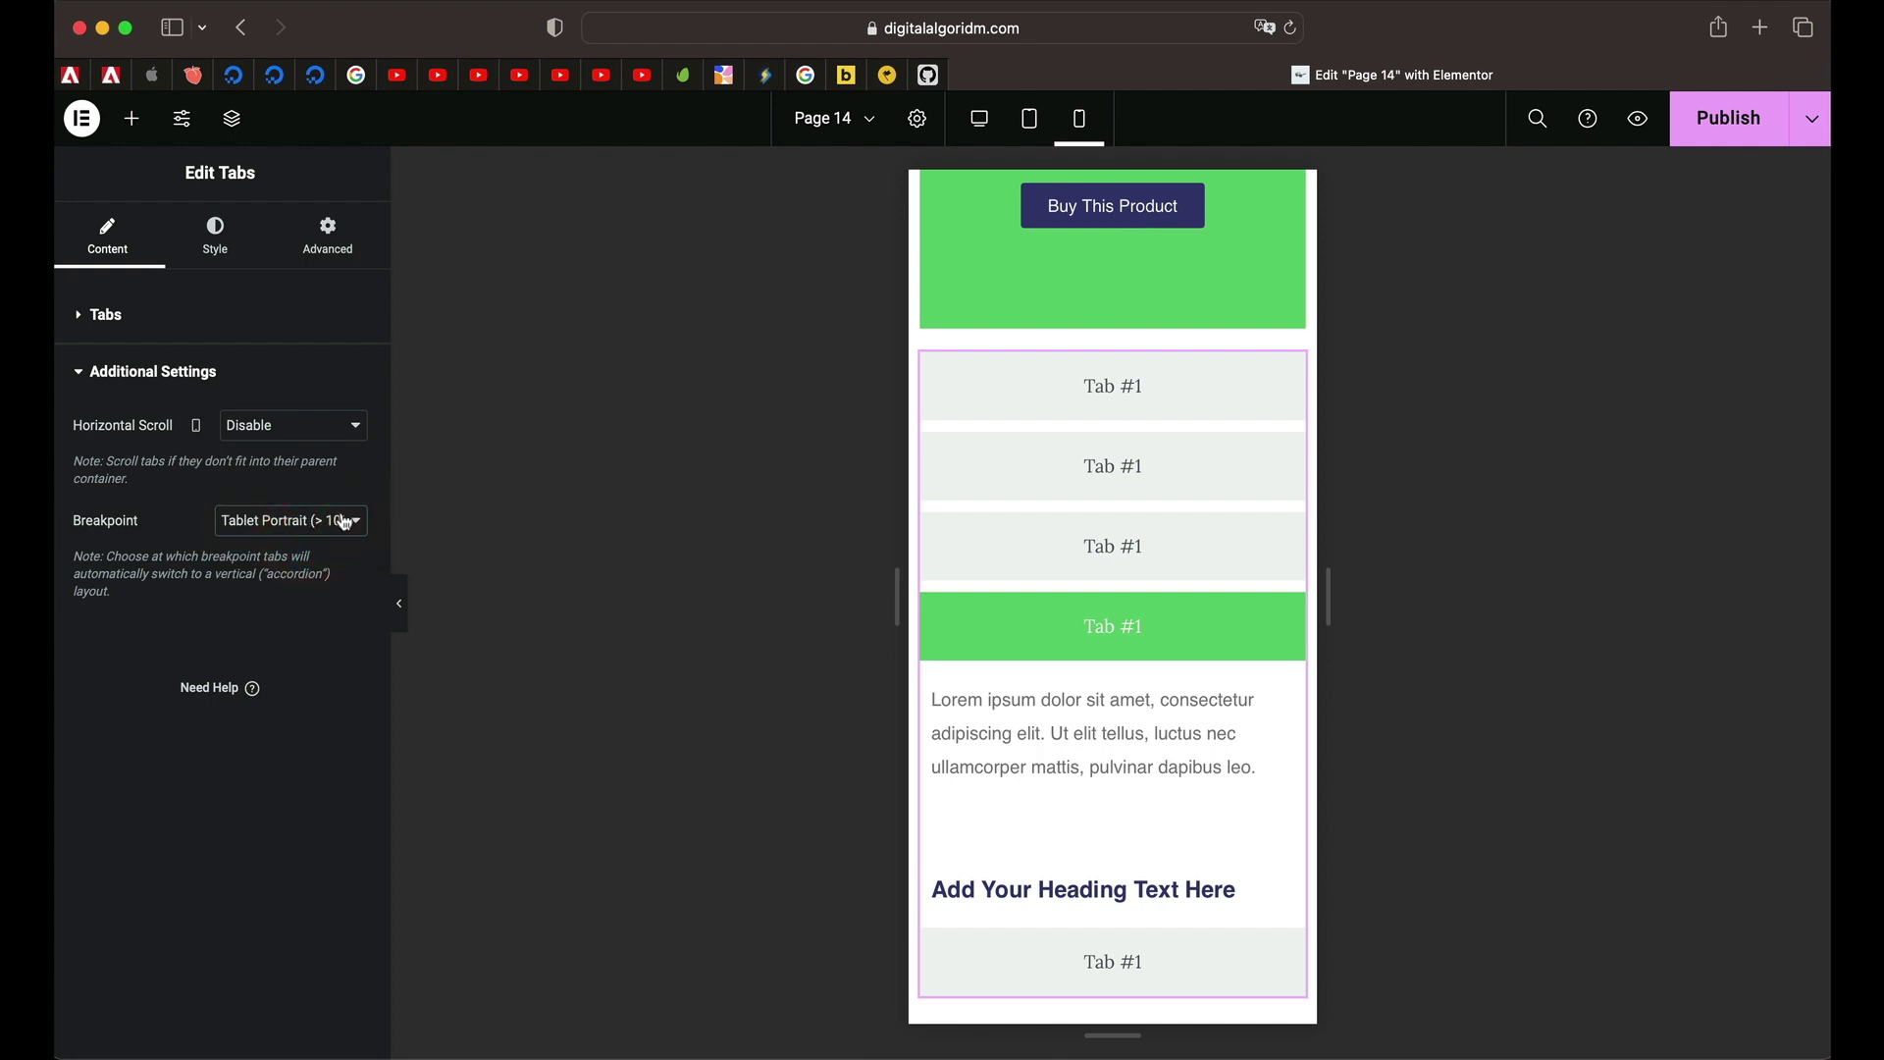
left_click(1029, 119)
scroll(1001, 618, "up", 6)
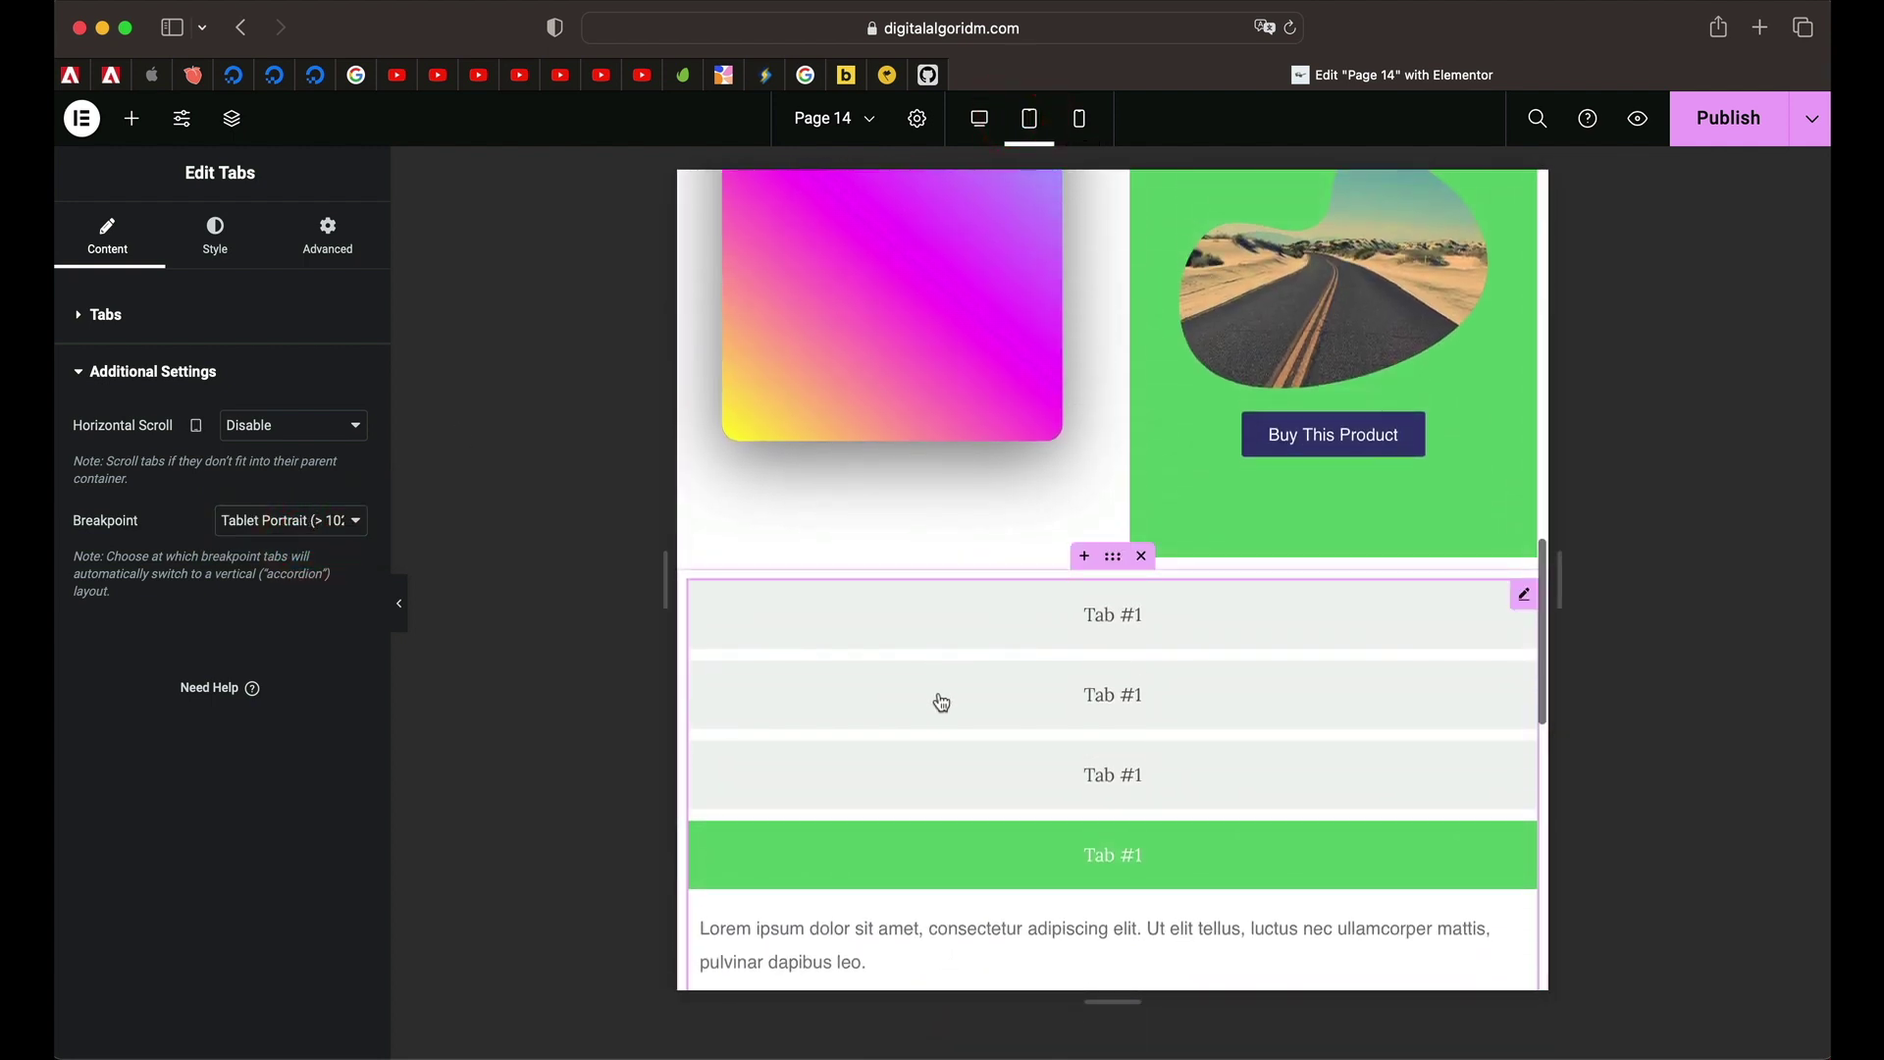
left_click(1039, 619)
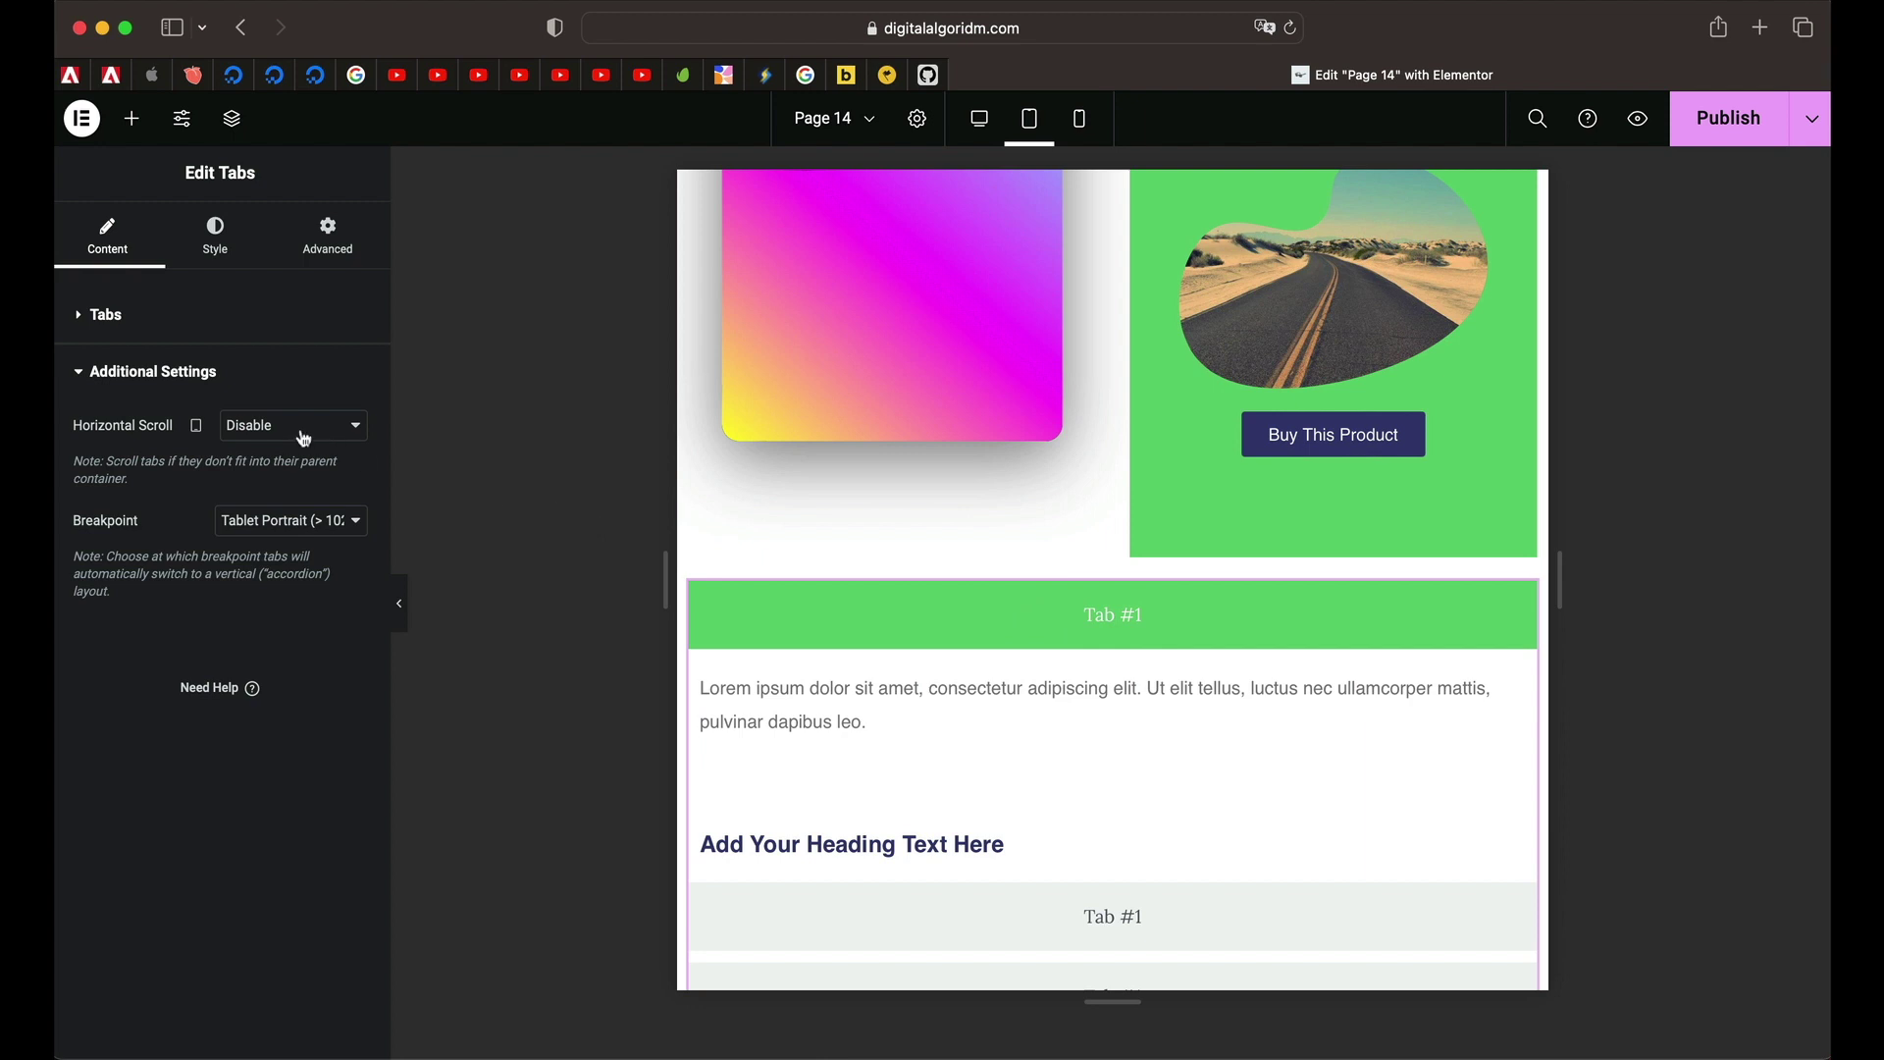
Set the Tabs breakpoint to Mobile Portrait (> 767px) and go through all five tabs in the tablet preview
left_click(283, 535)
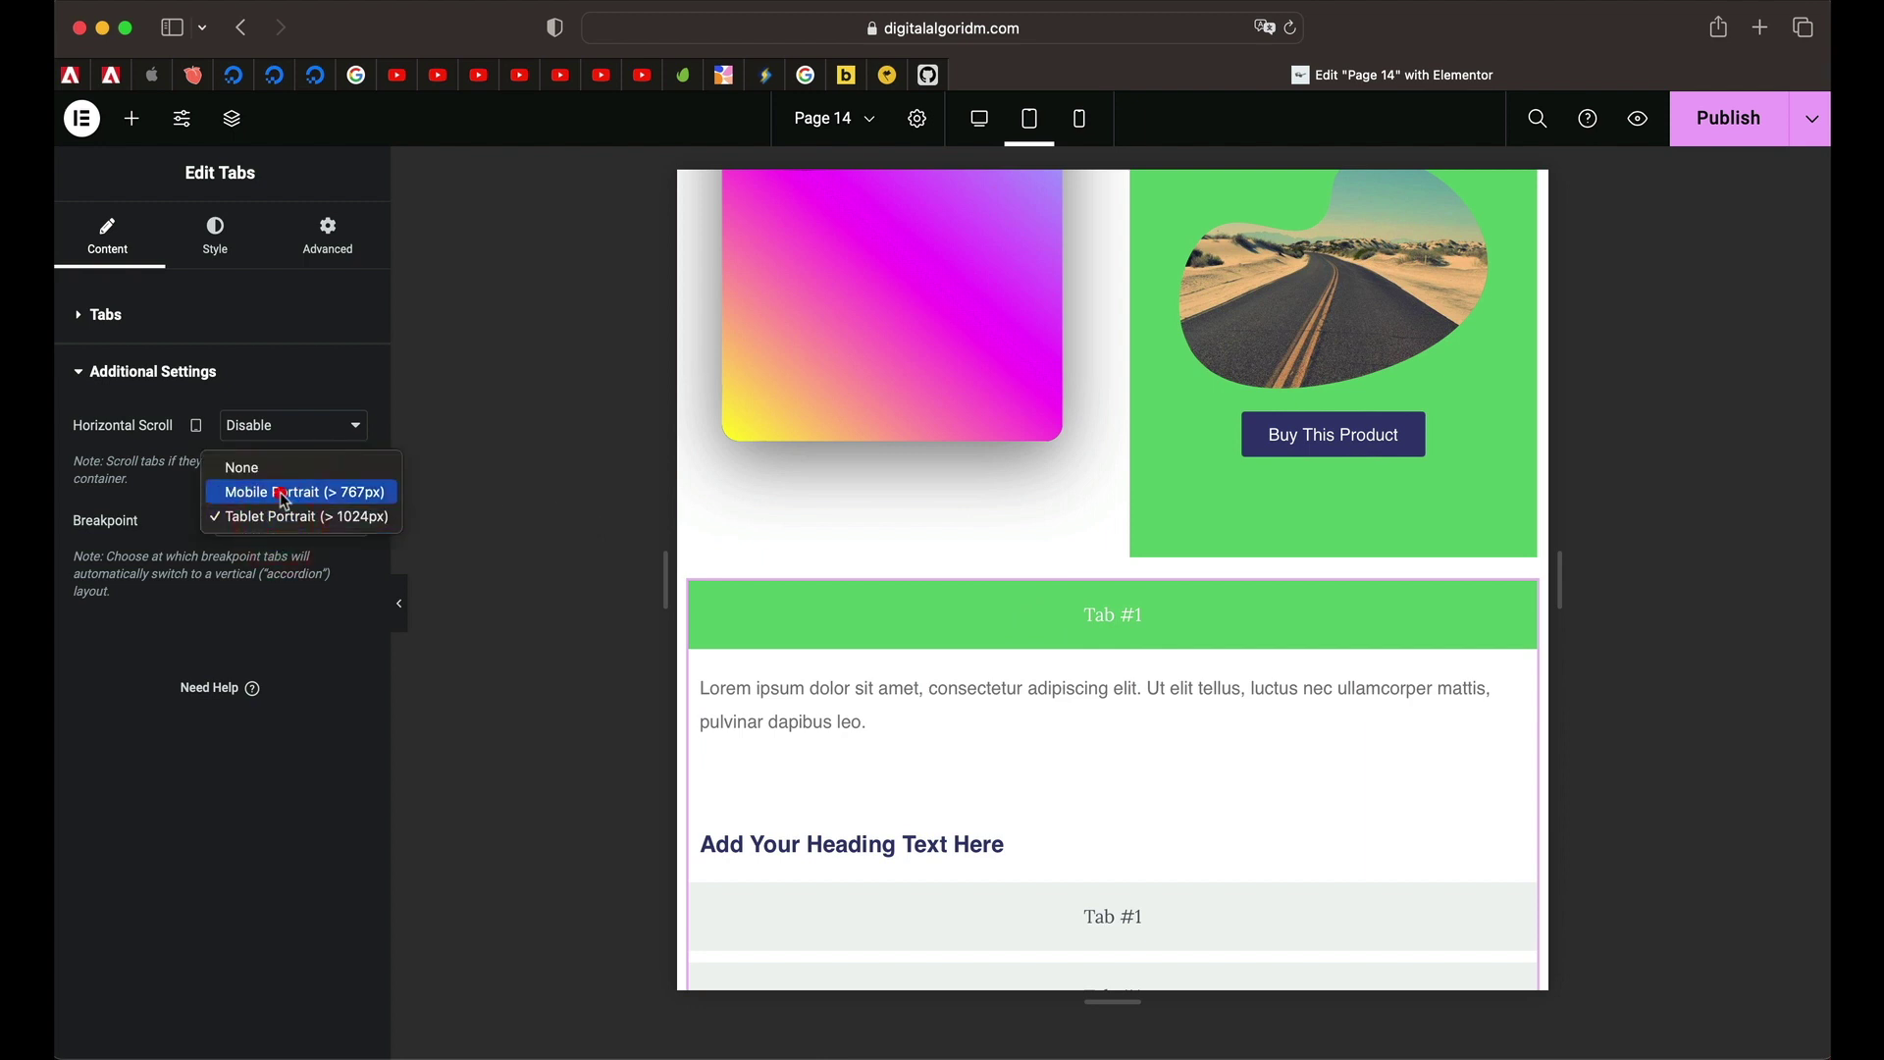
left_click(280, 490)
left_click(814, 615)
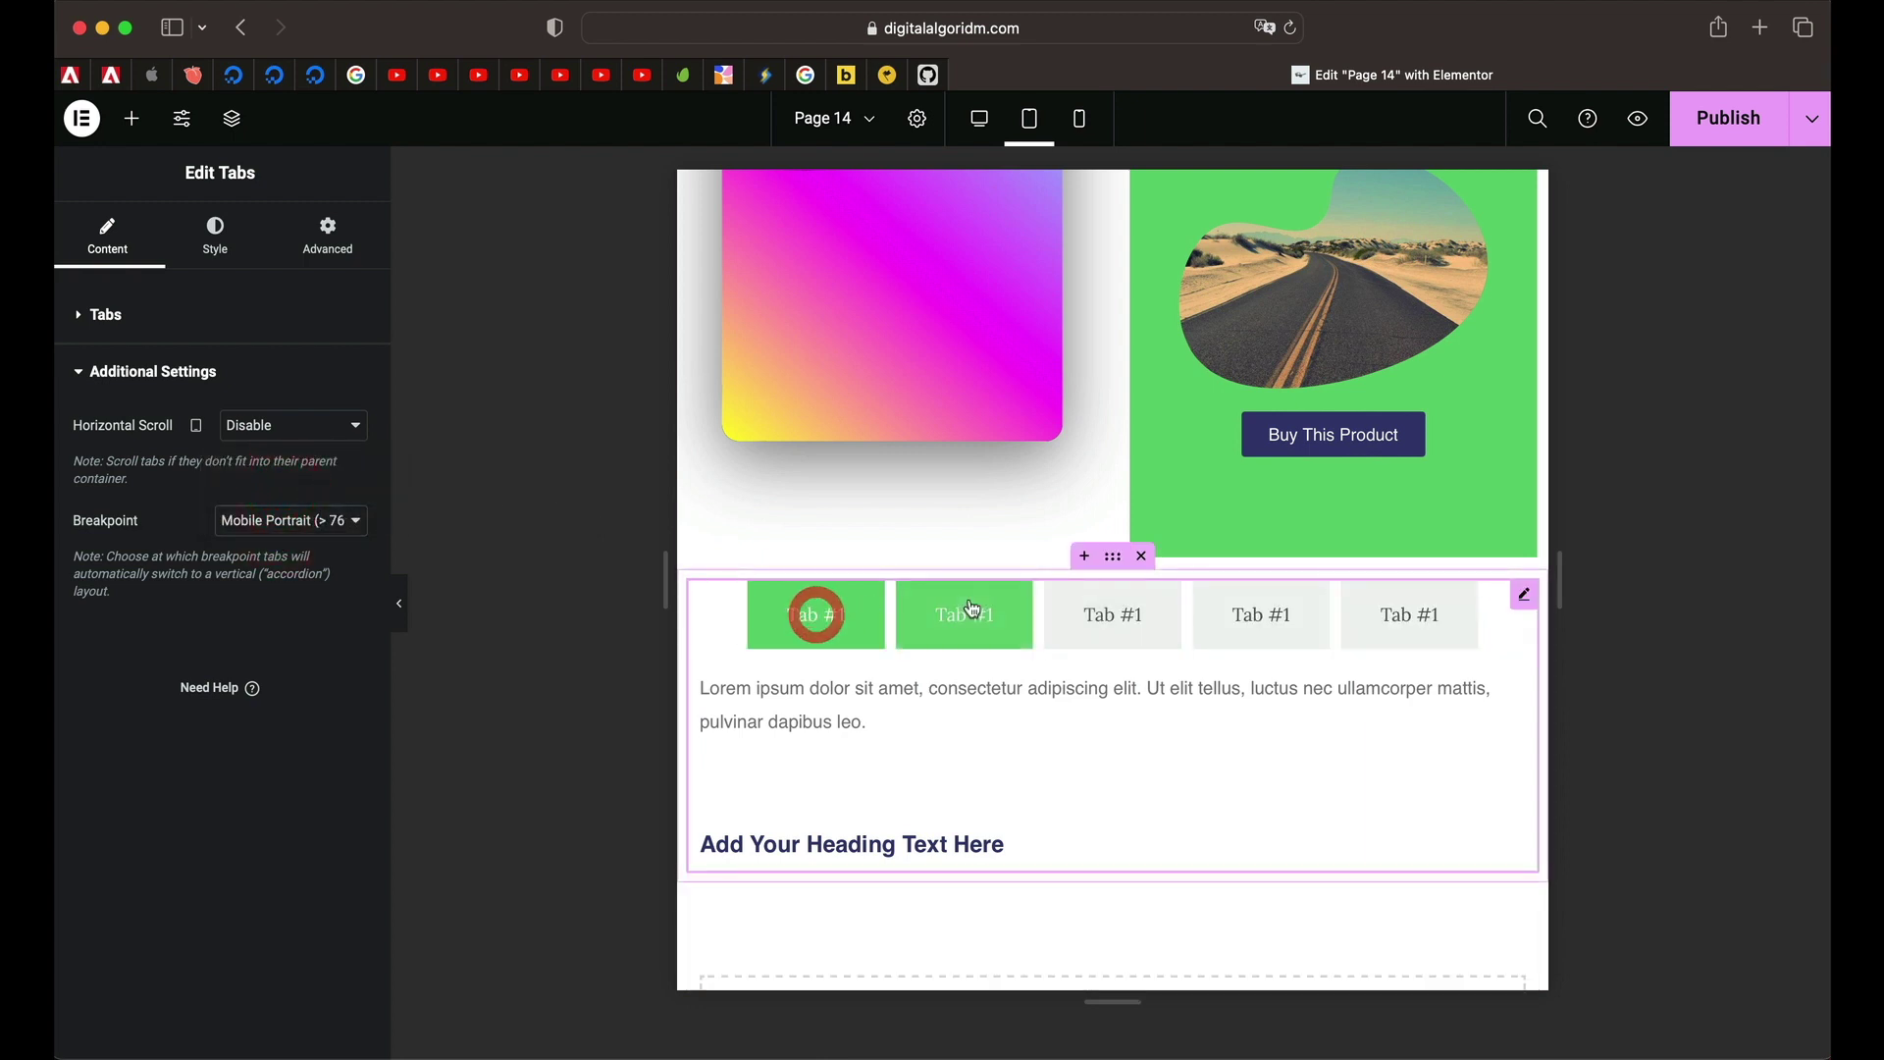
left_click(969, 599)
left_click(1083, 607)
left_click(1253, 600)
left_click(1409, 609)
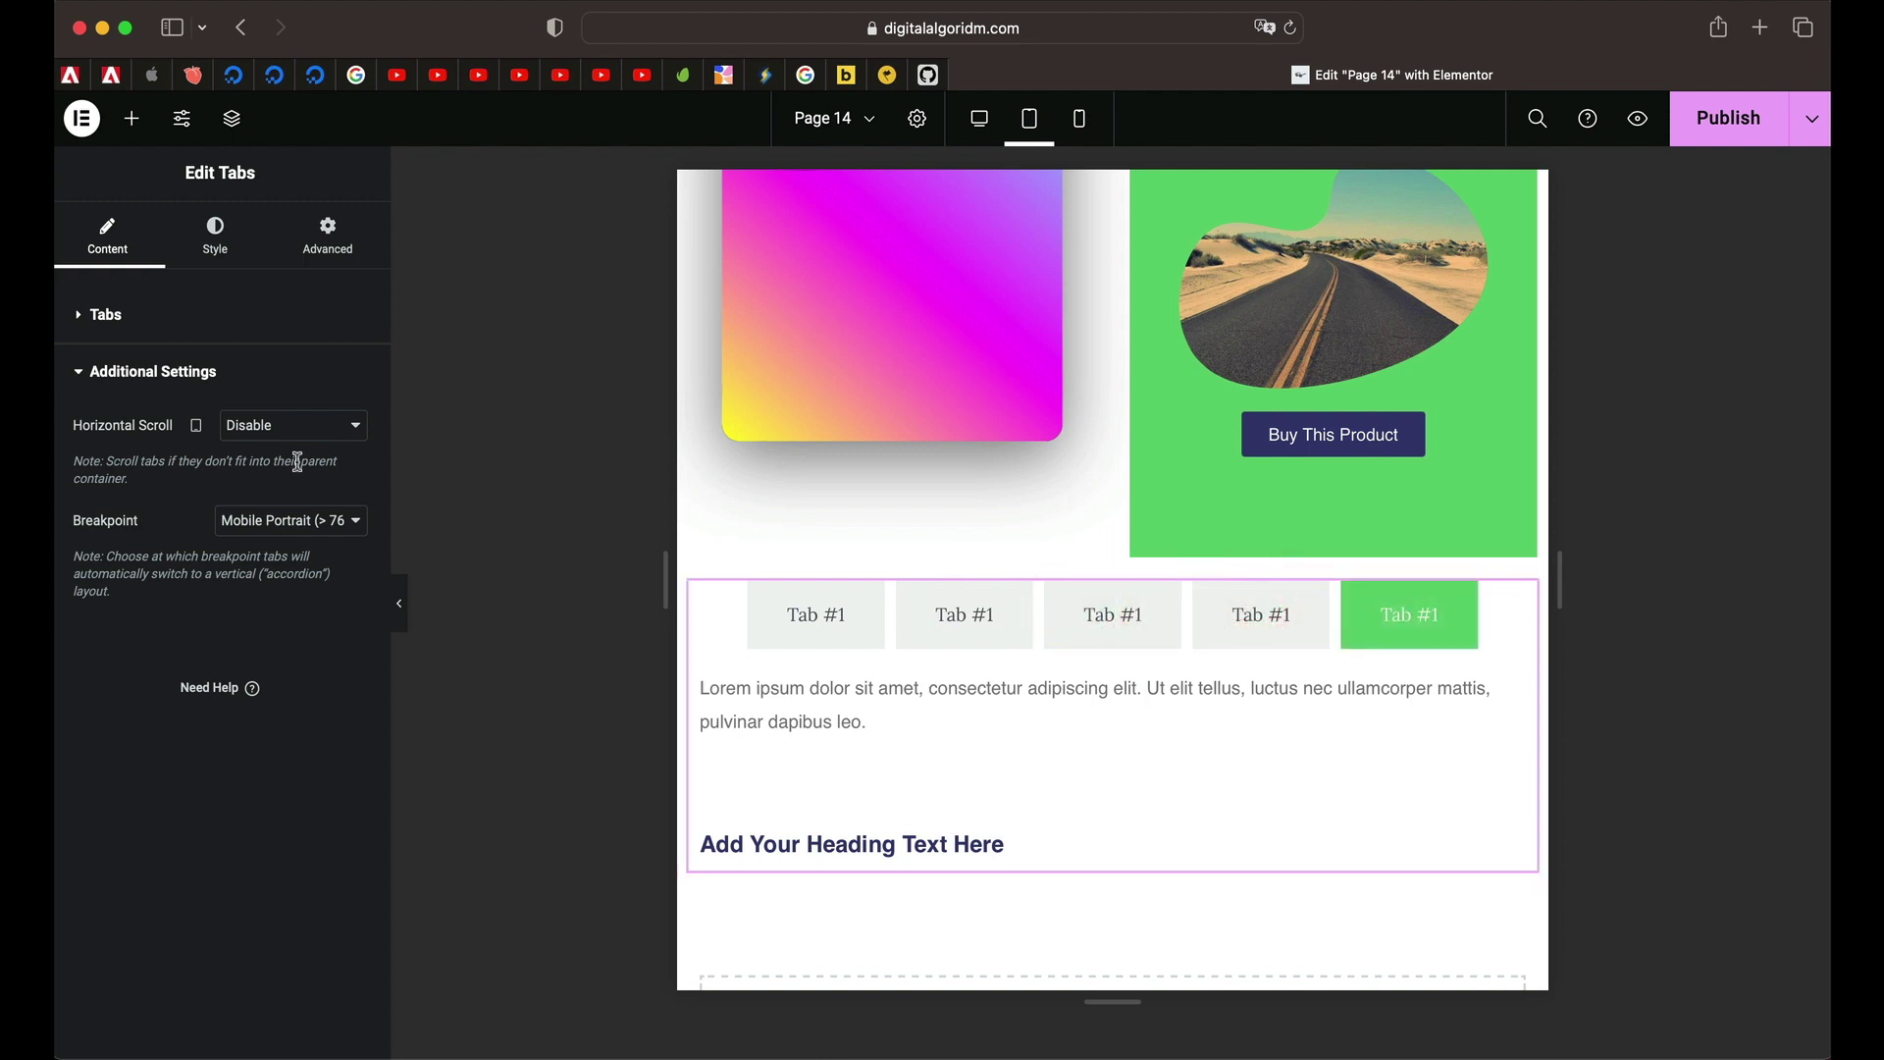
Enable Horizontal Scroll for the Tabs widget on tablet and try its first four tabs one after another
left_click(291, 432)
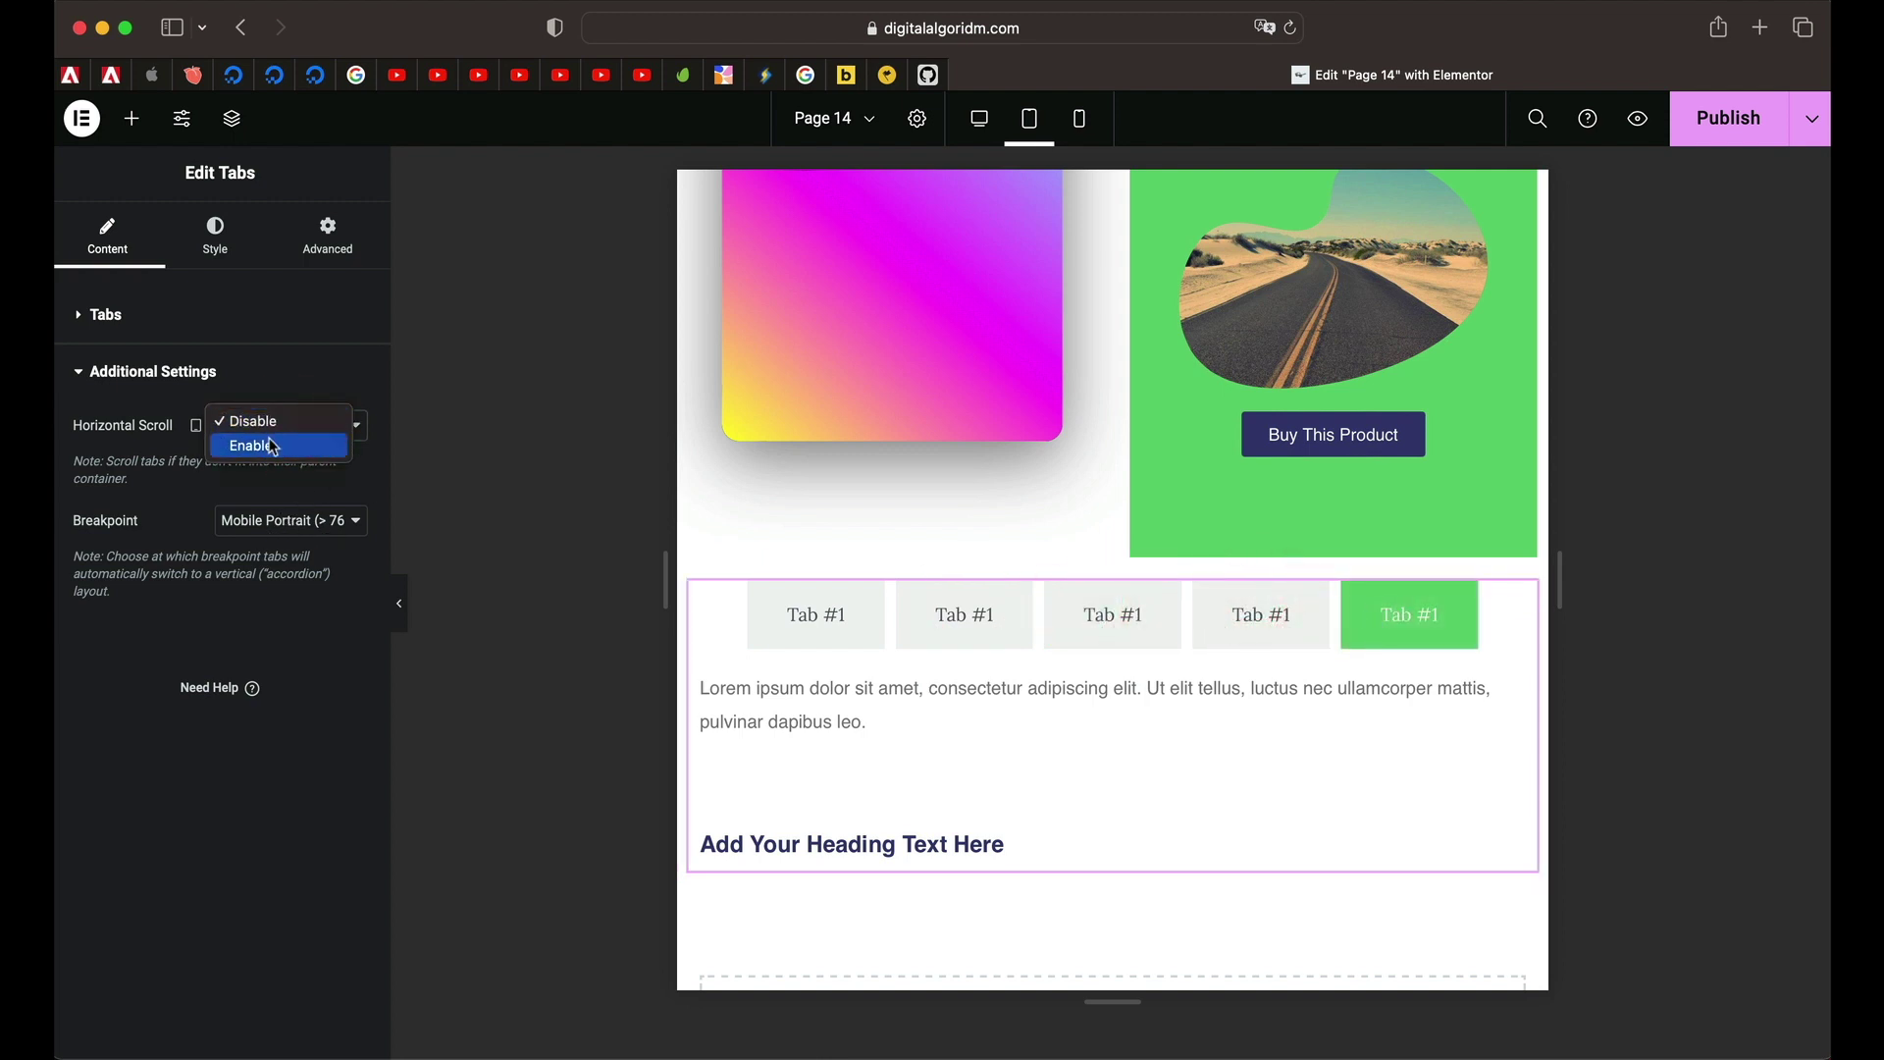
left_click(273, 446)
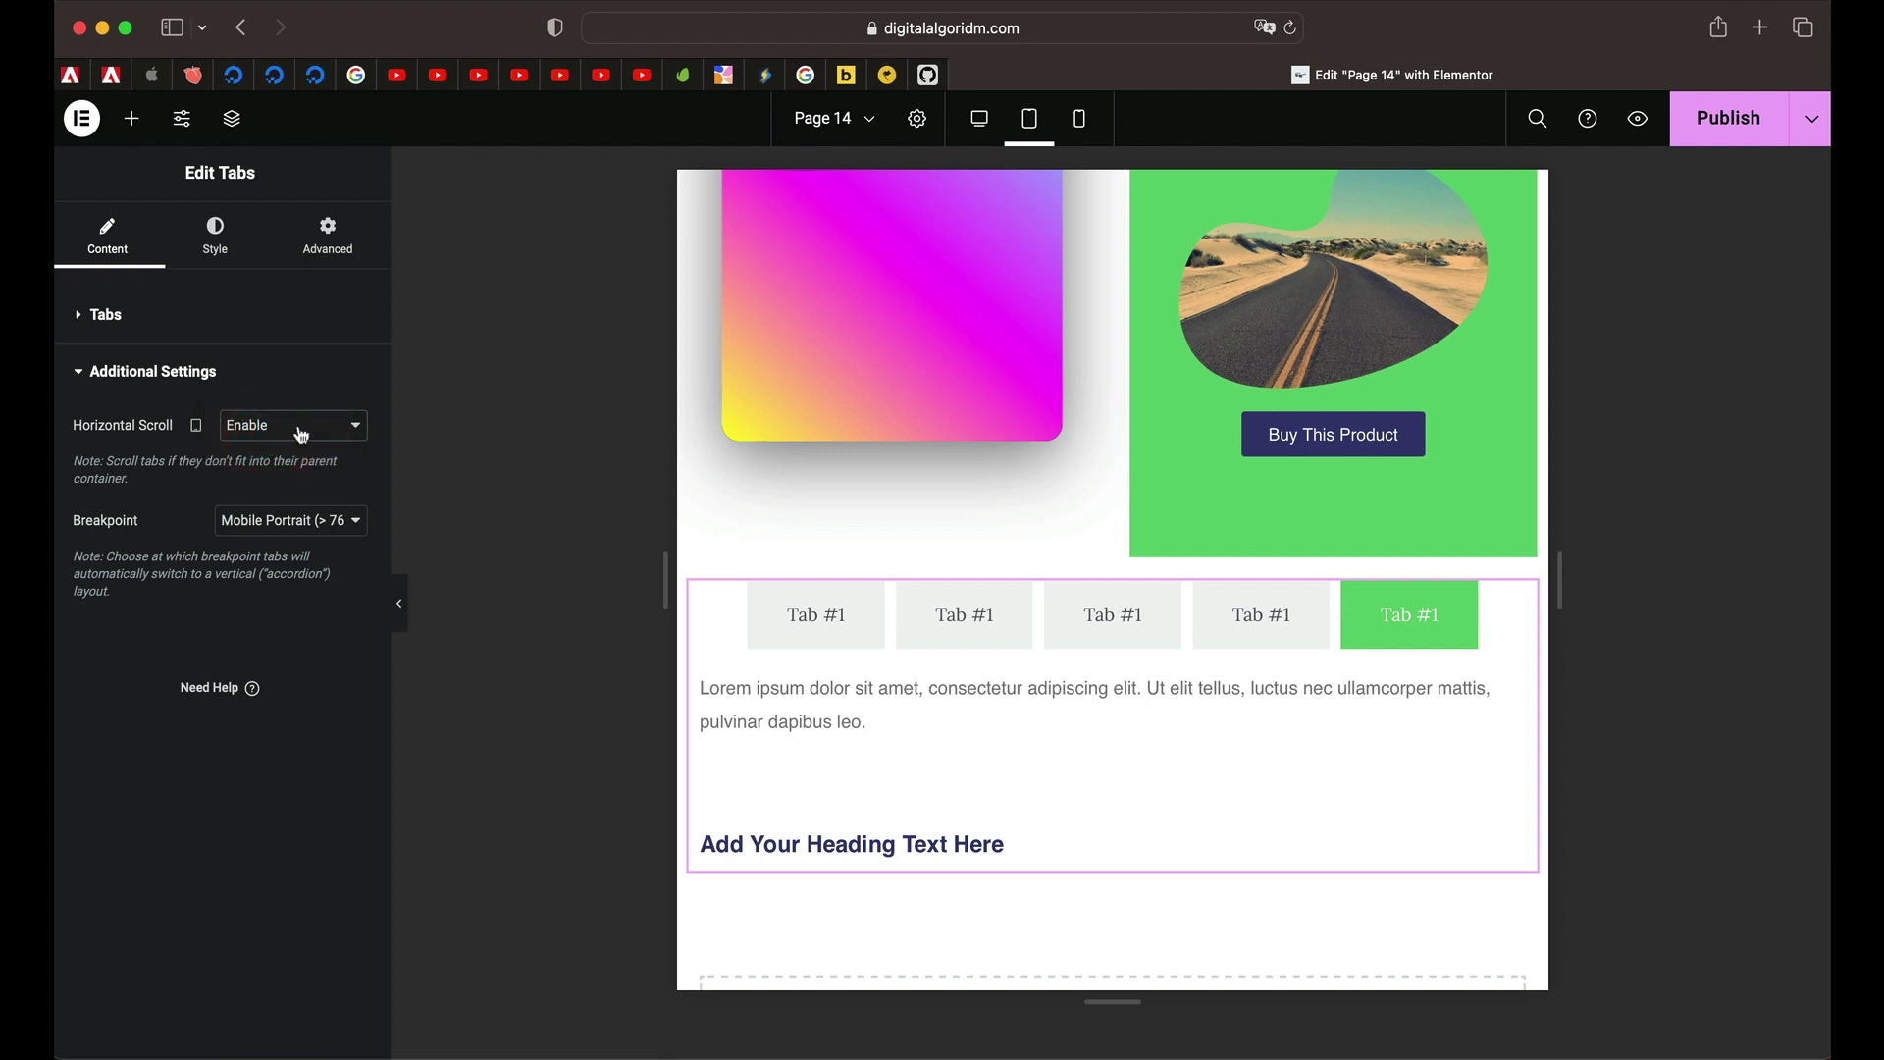
left_click(833, 639)
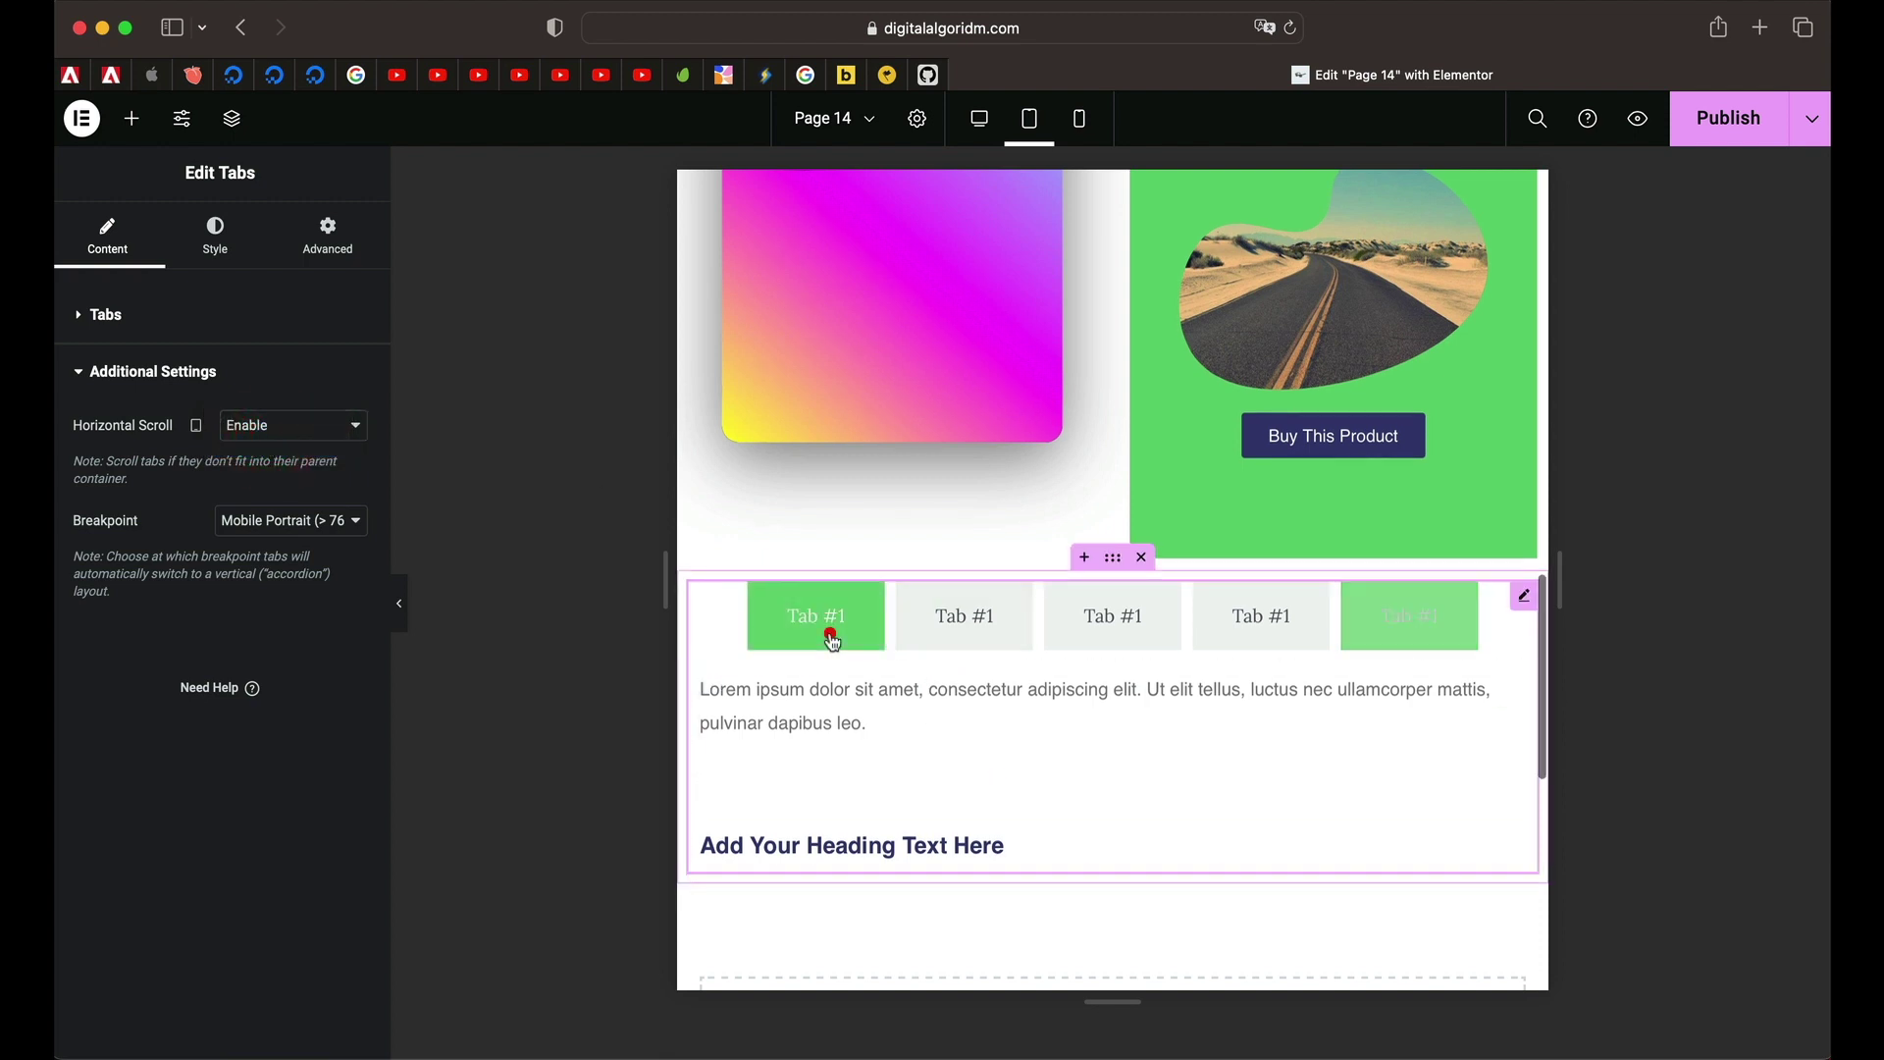
left_click(960, 618)
left_click(1103, 618)
left_click(1252, 610)
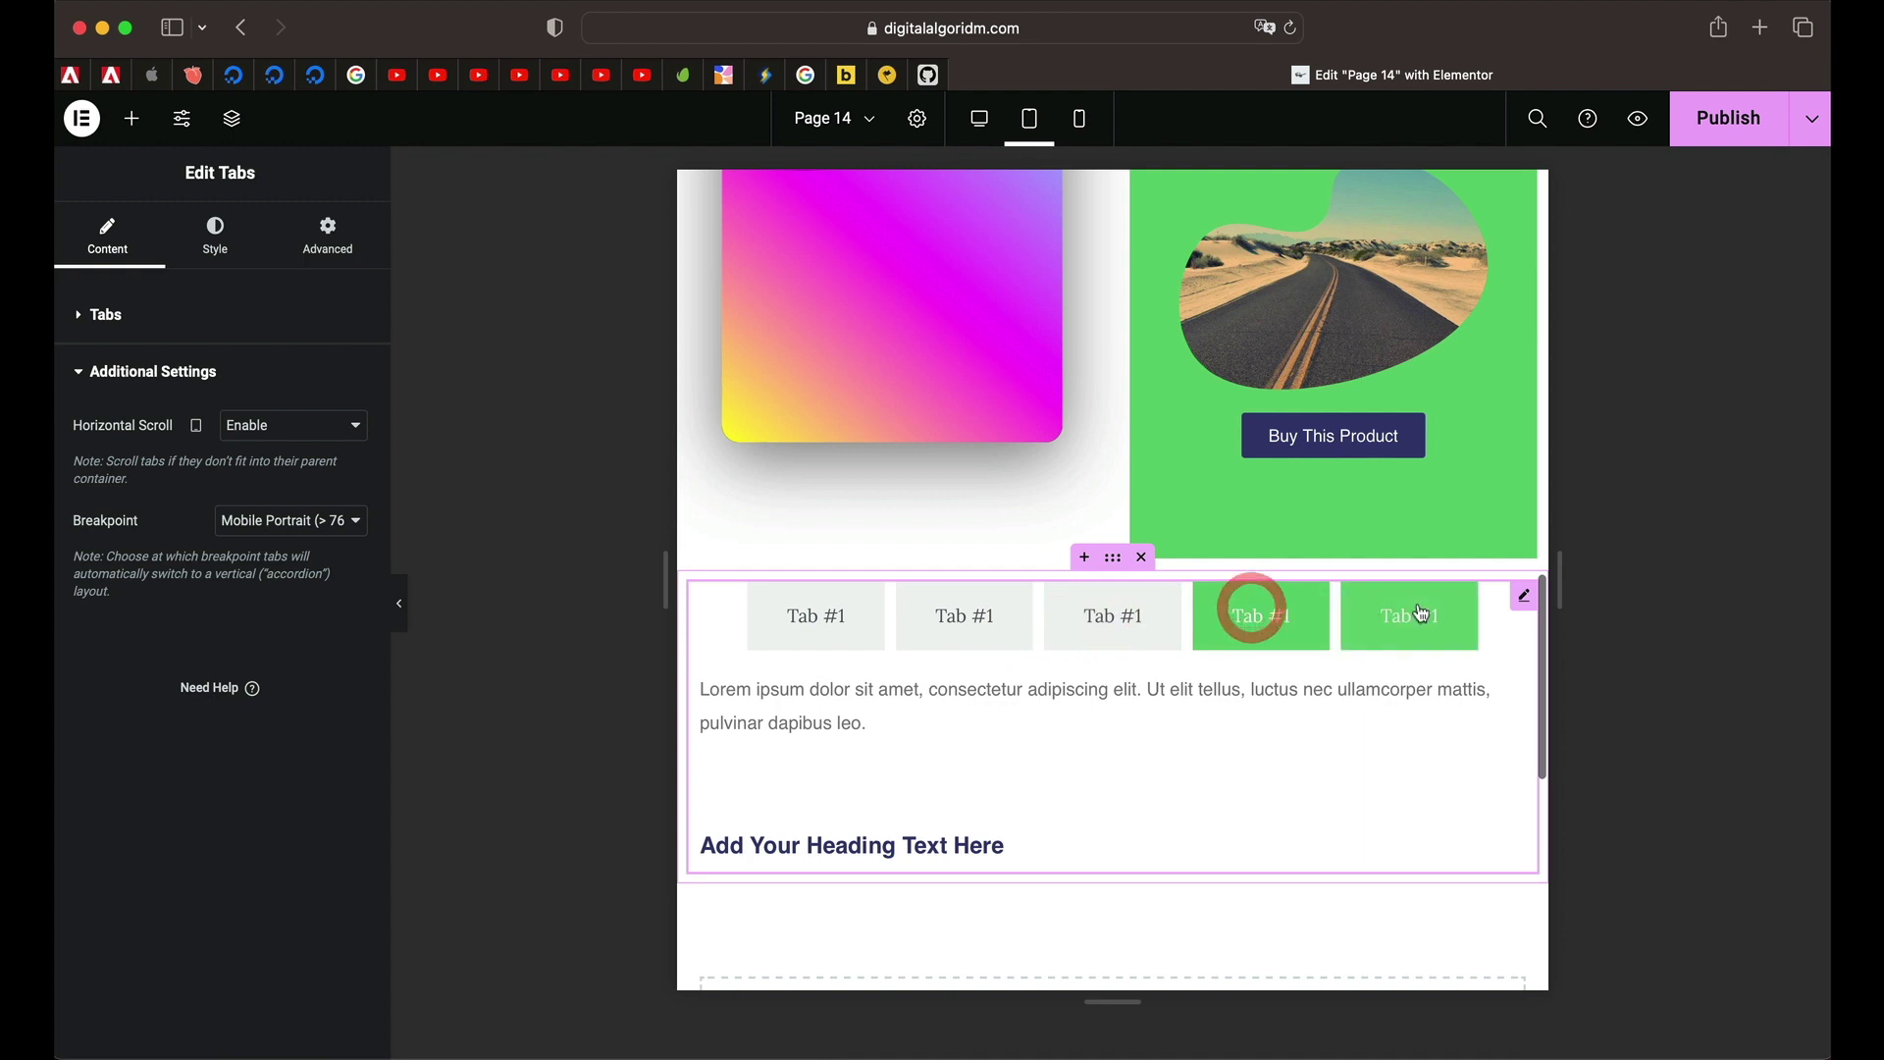
Disable Horizontal Scroll for the Tabs widget on tablet and publish the page
left_click(292, 424)
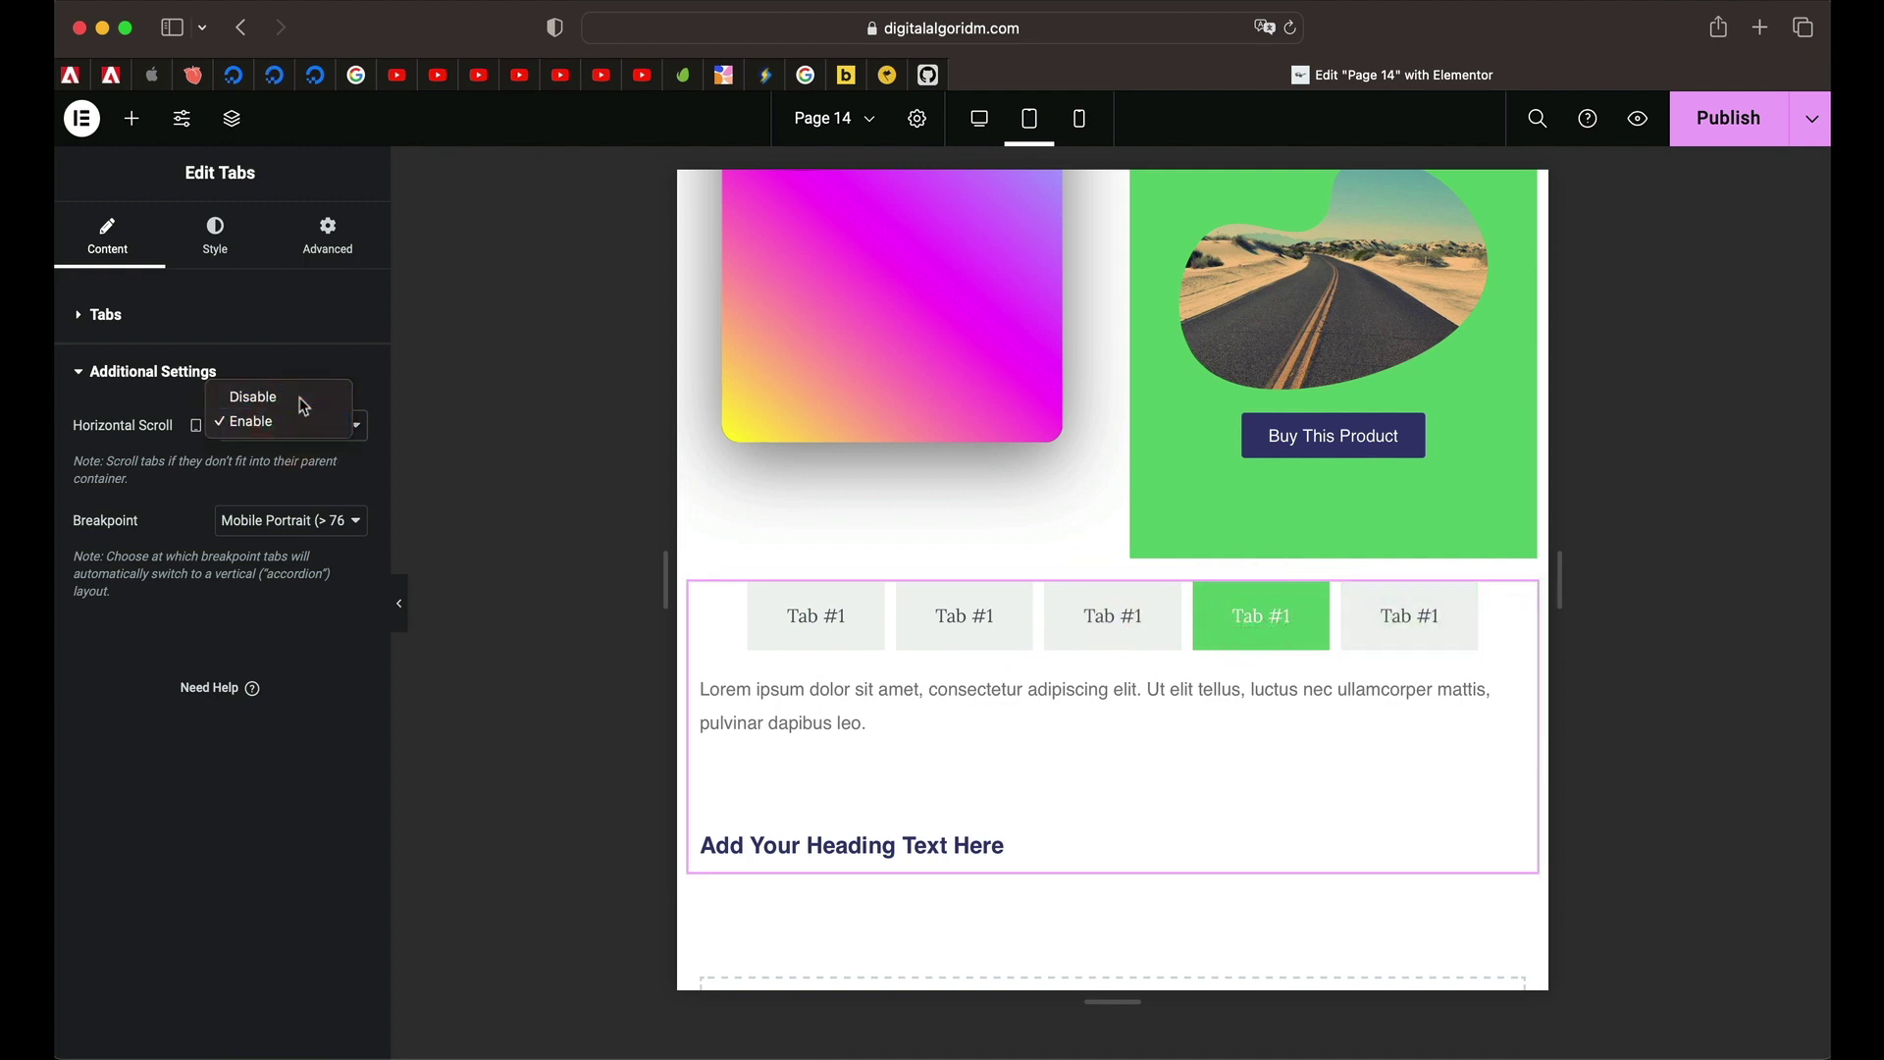
left_click(300, 395)
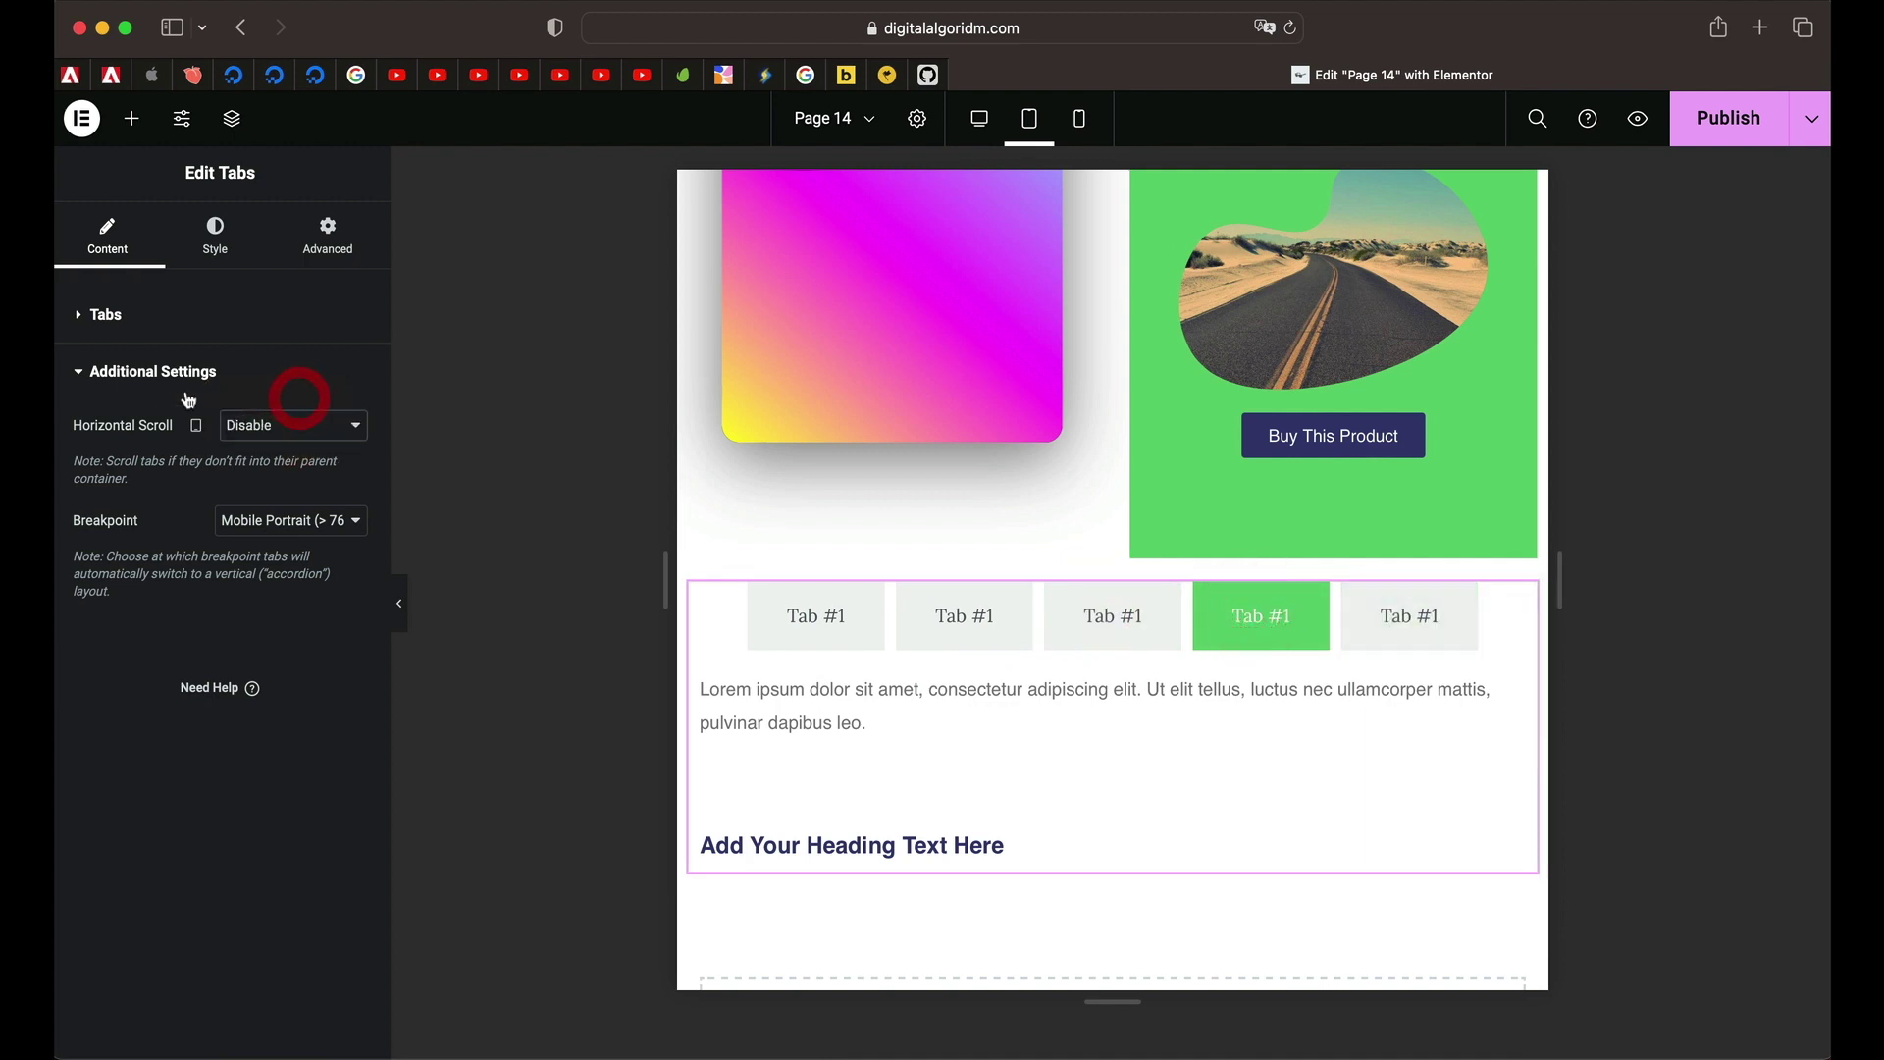
left_click(1724, 144)
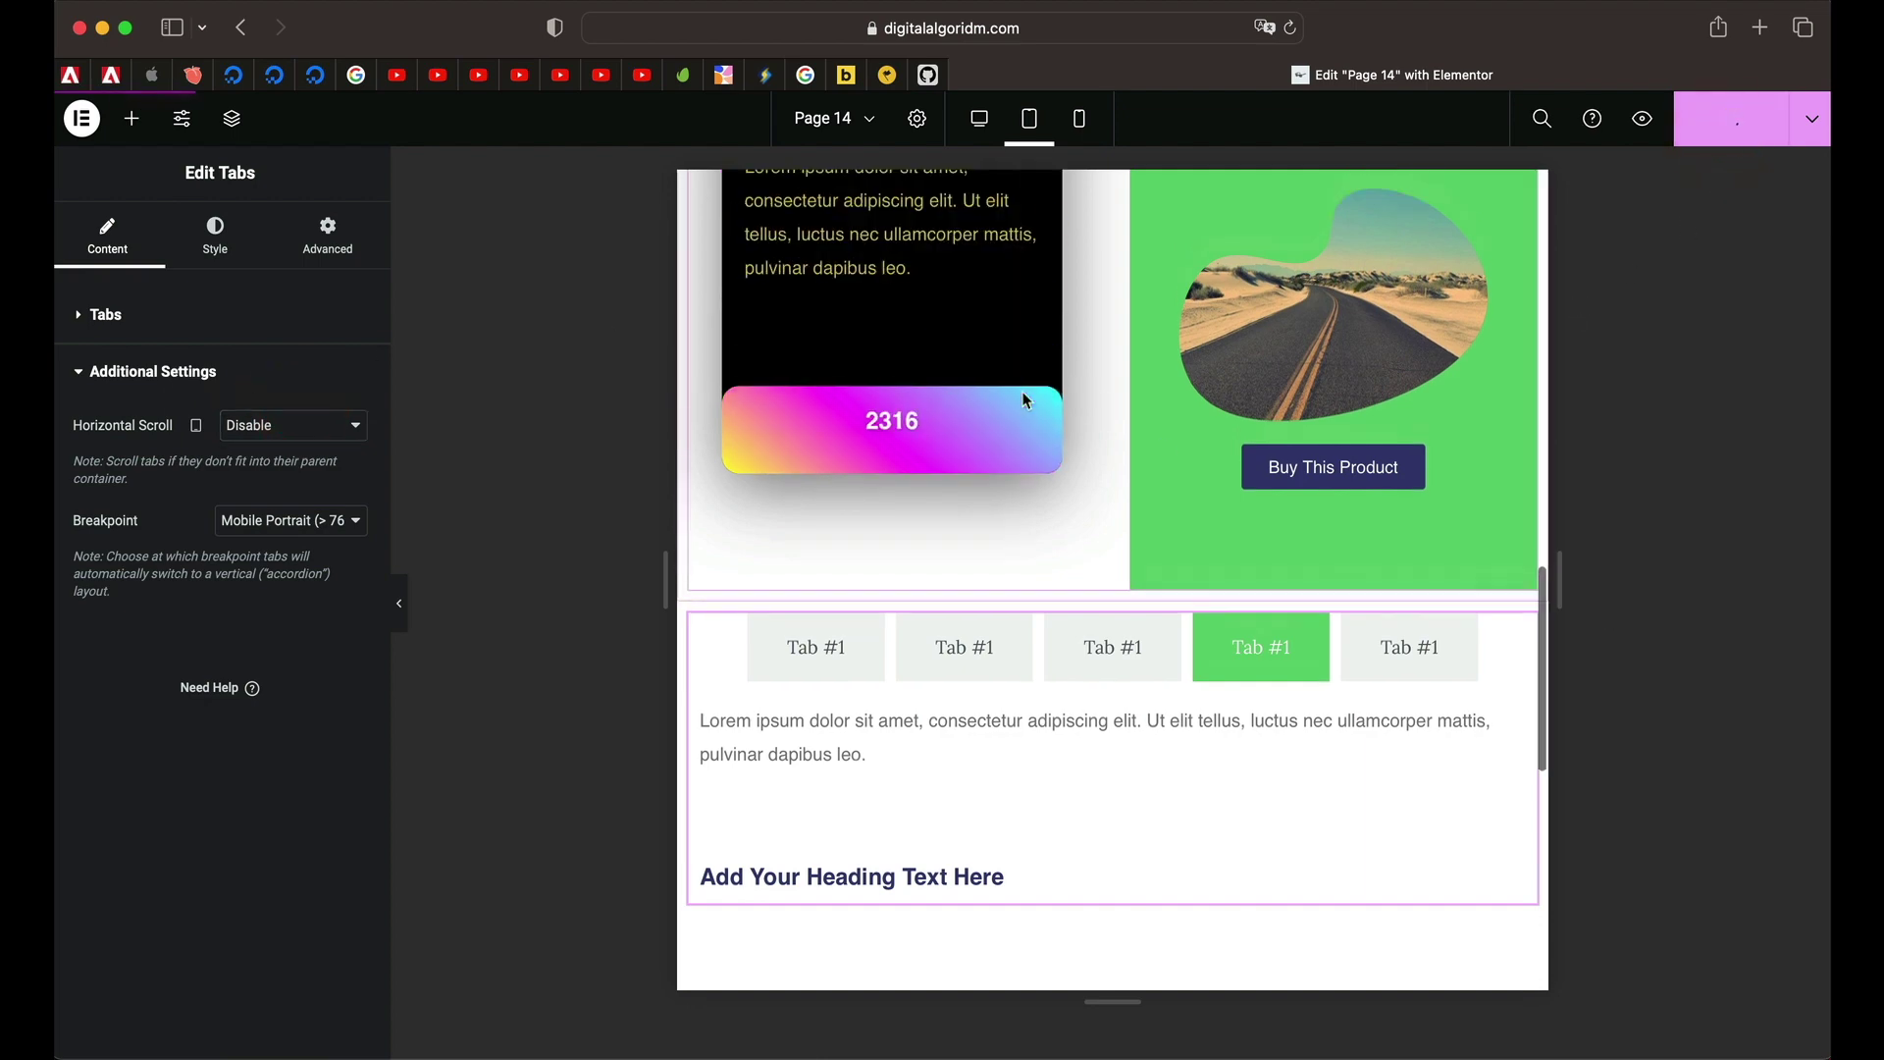
Return to the desktop preview and open the Menu widget of the 3.6 Header Flexbox header for editing
left_click(978, 120)
scroll(950, 220, "down", 10)
scroll(922, 375, "up", 10)
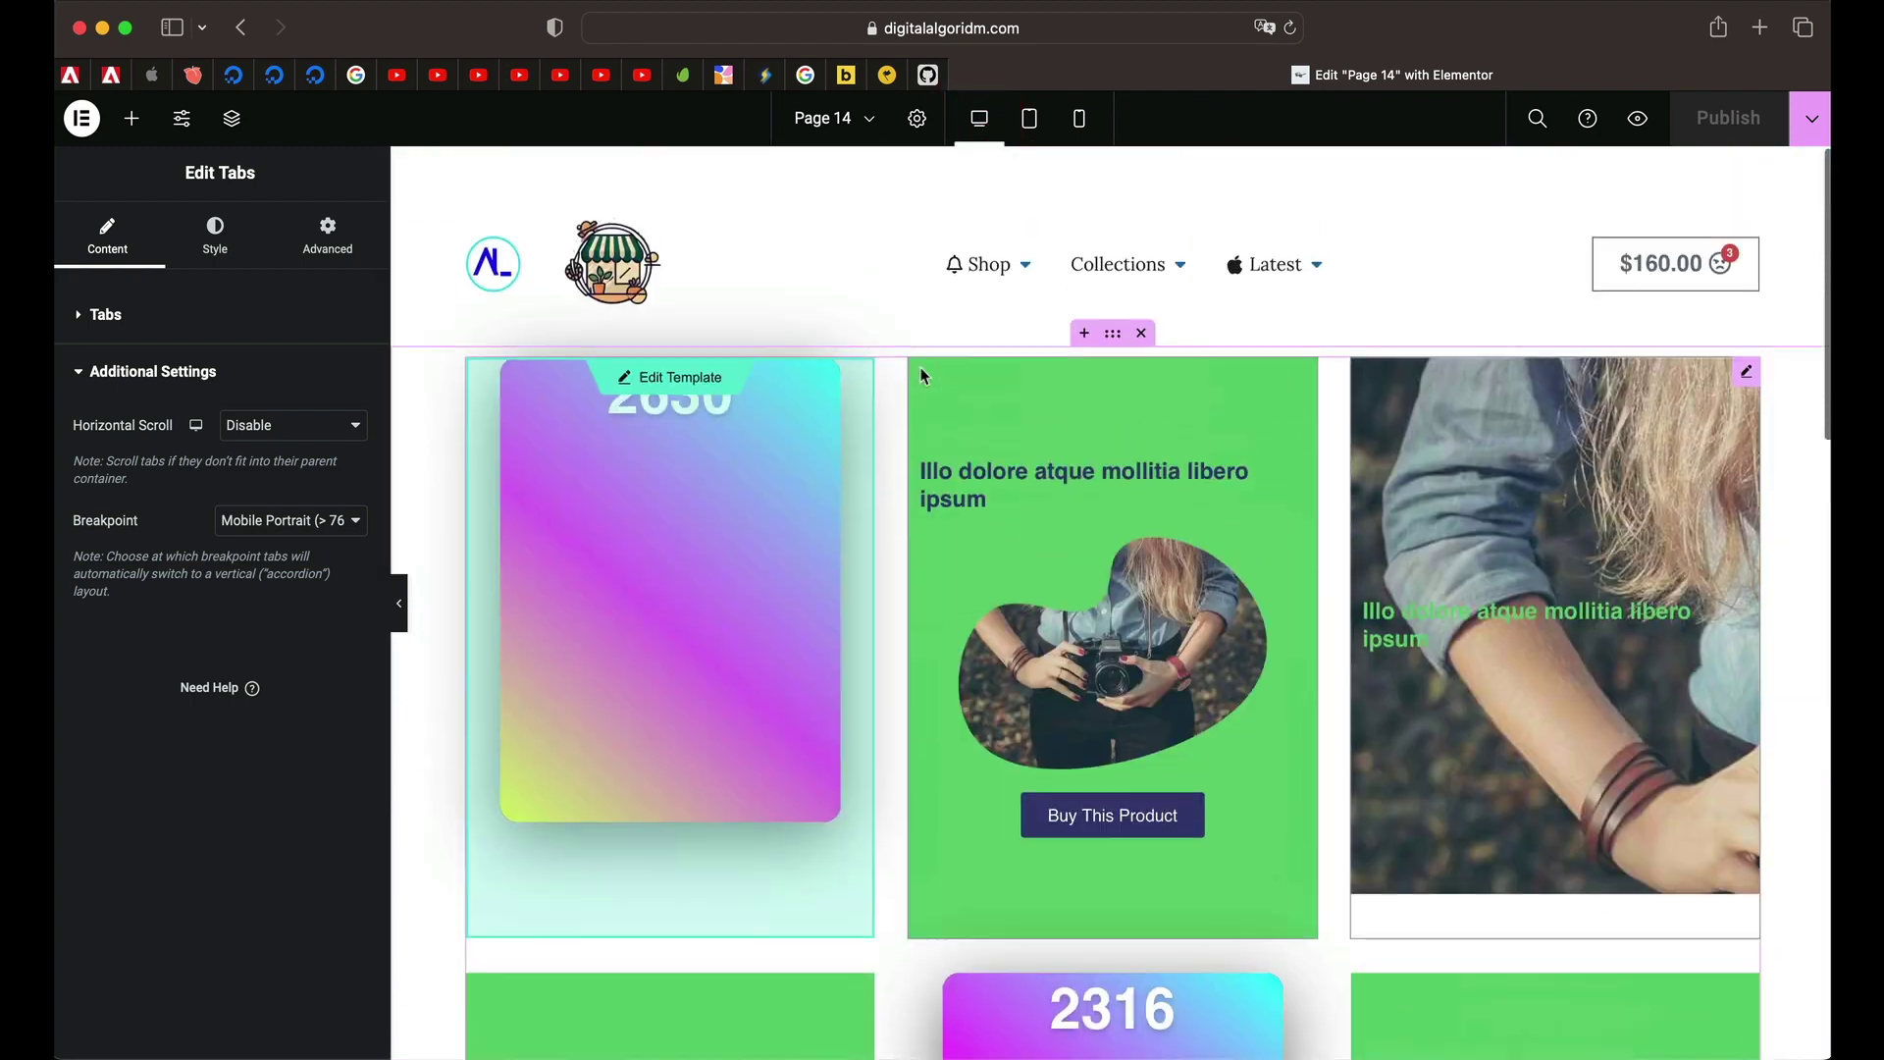
scroll(922, 375, "down", 1)
left_click(1010, 229)
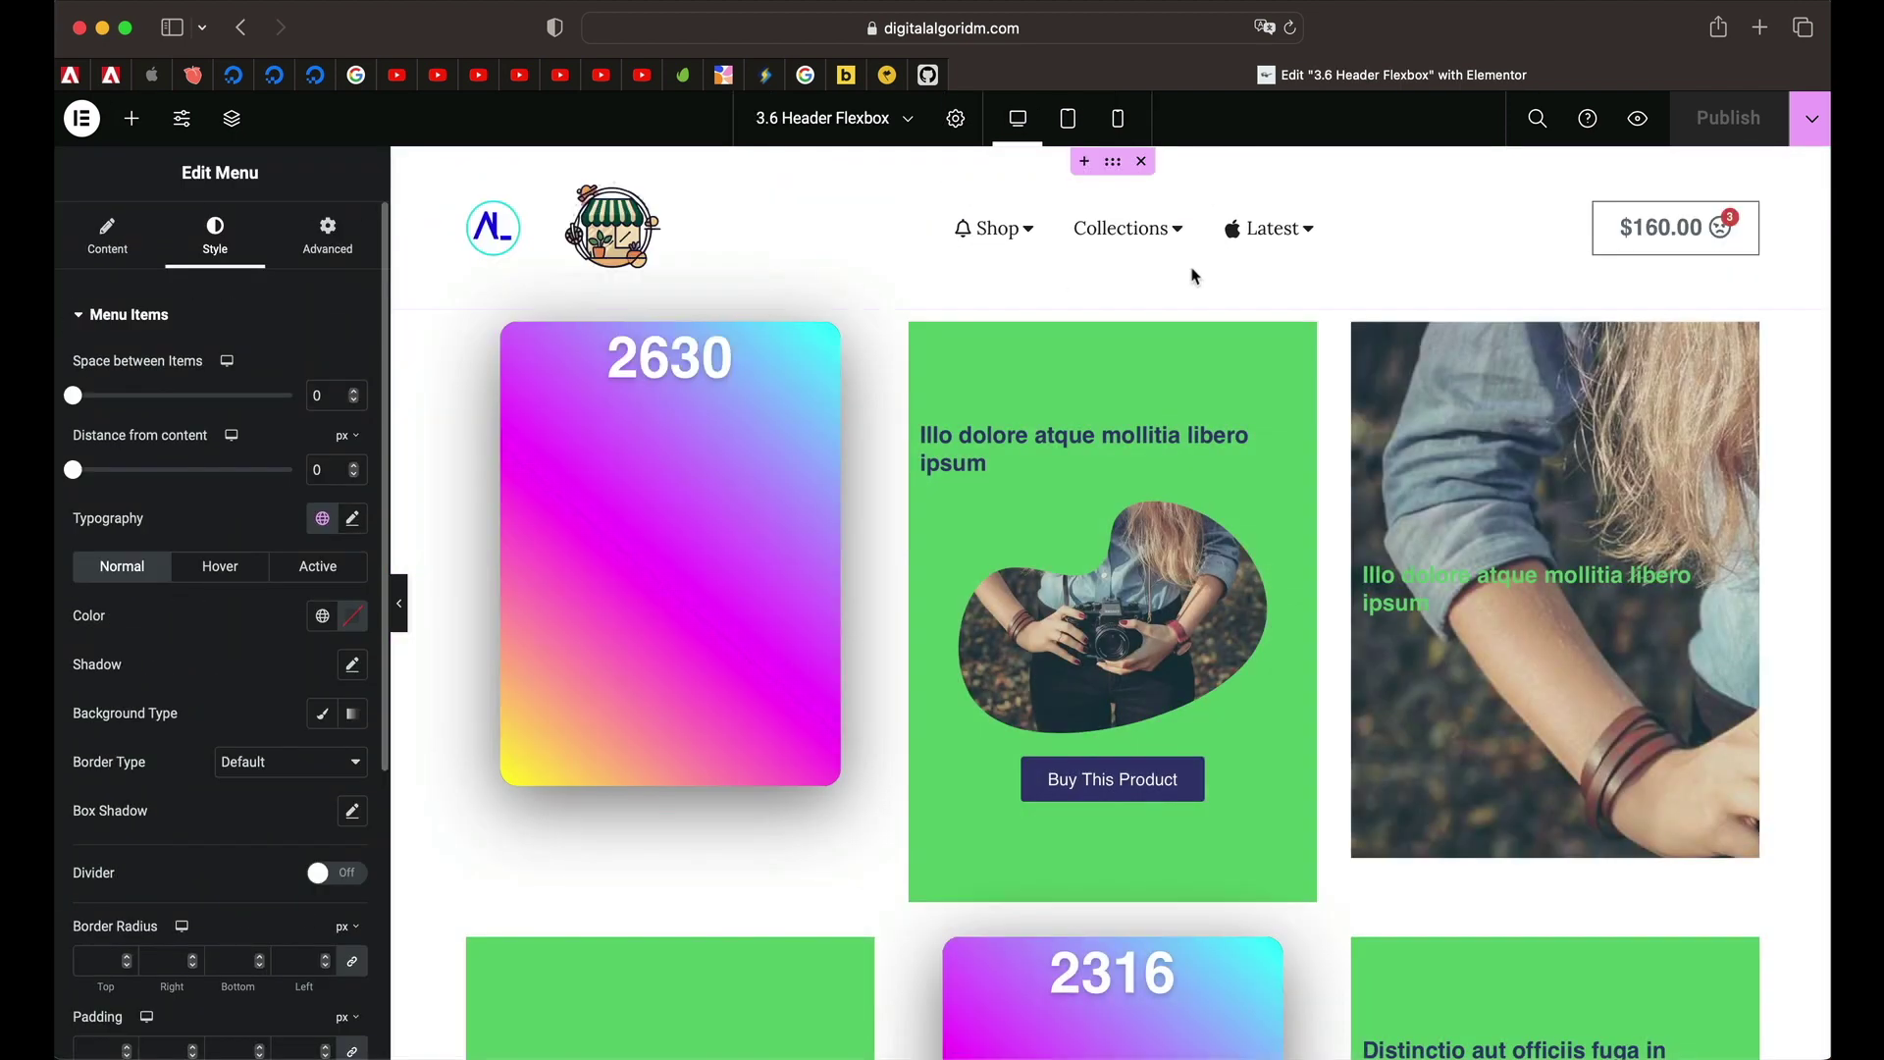
Turn on the divider between the header menu's items in the Menu Items style settings
scroll(202, 839, "down", 2)
scroll(198, 834, "down", 5)
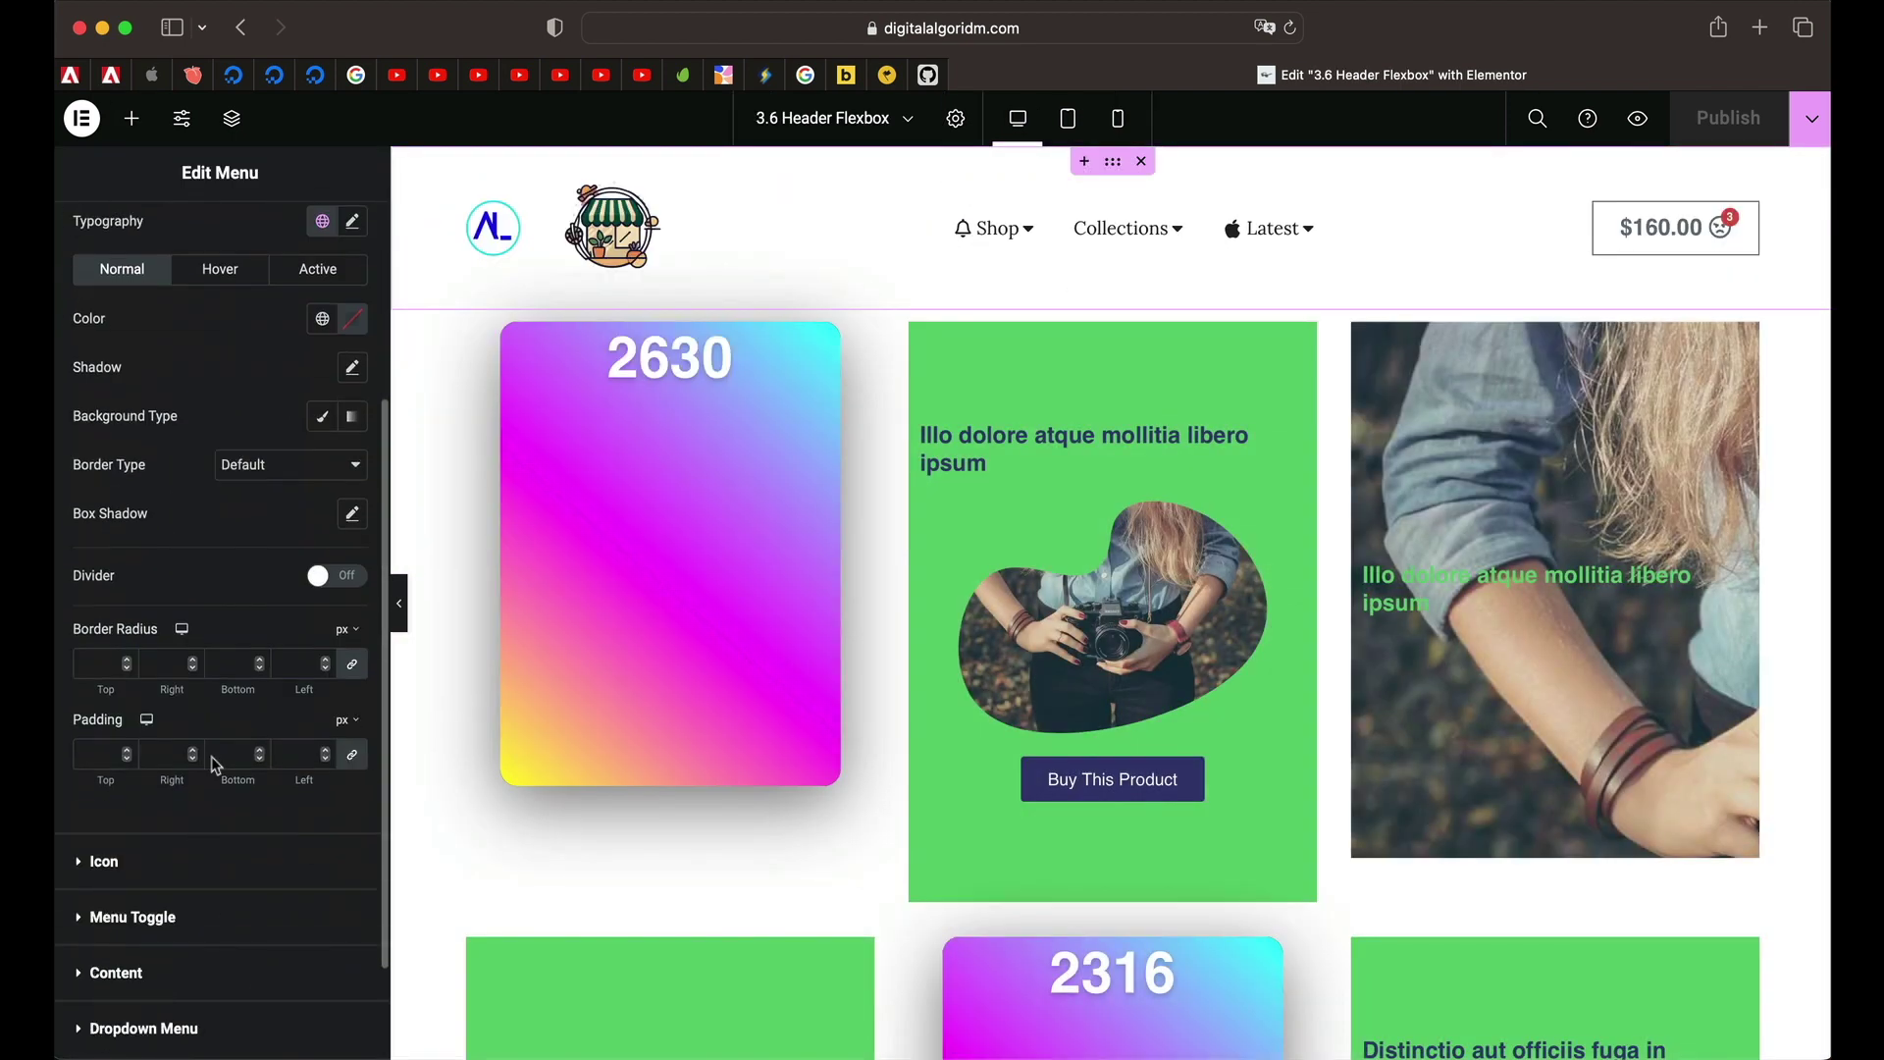
left_click(333, 579)
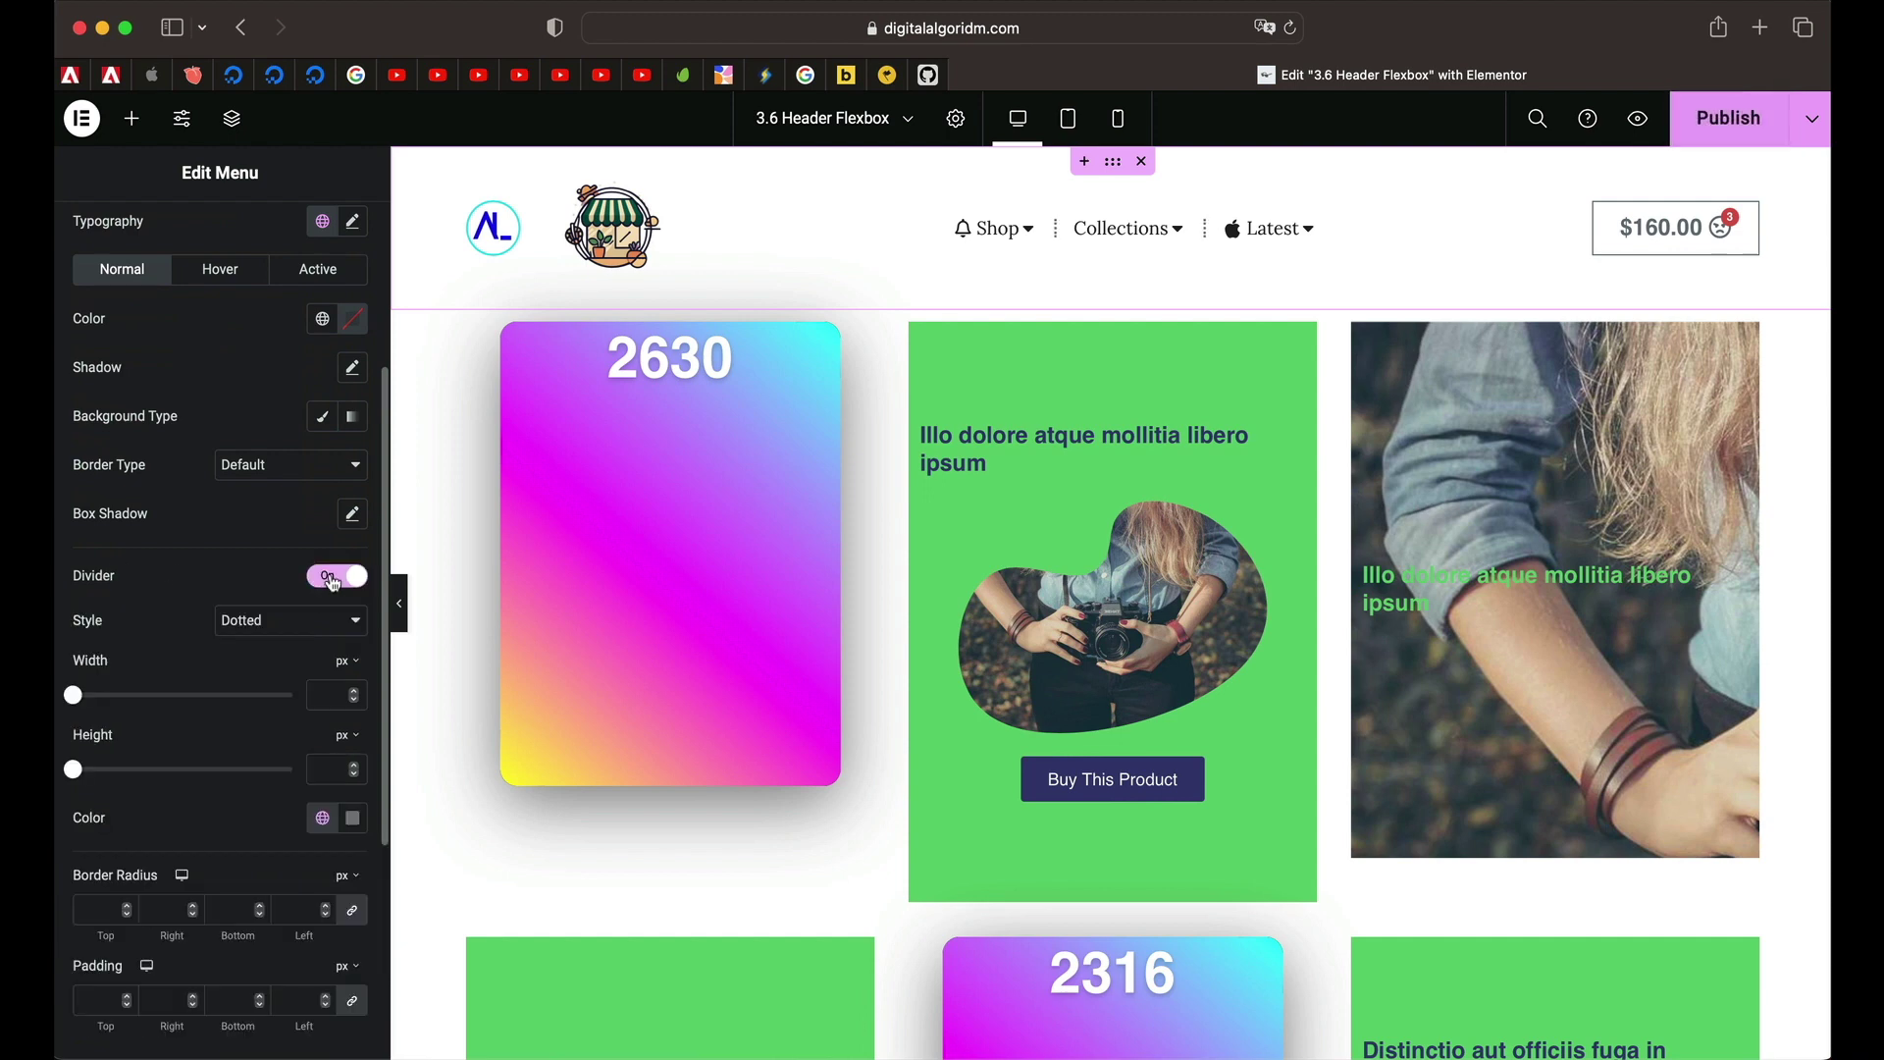
Try the Double and Dashed styles on the header menu's item divider
left_click(279, 614)
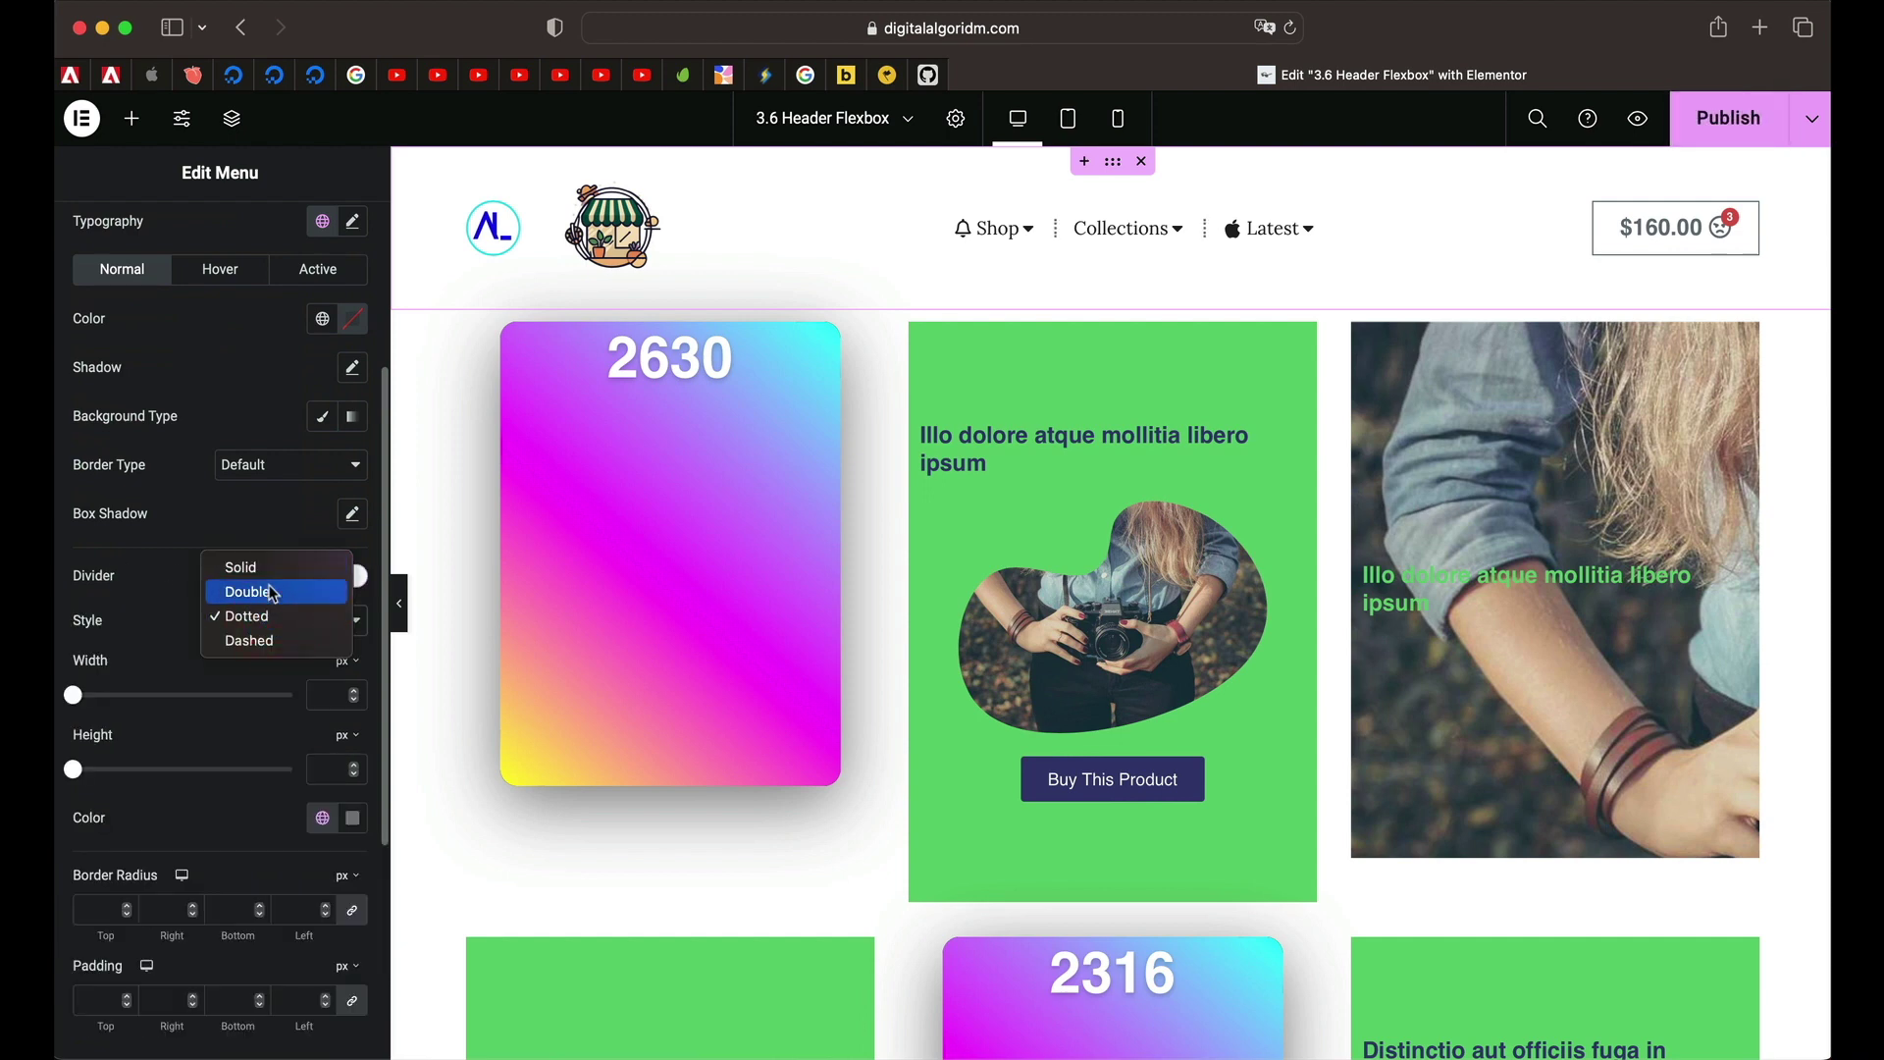
left_click(271, 591)
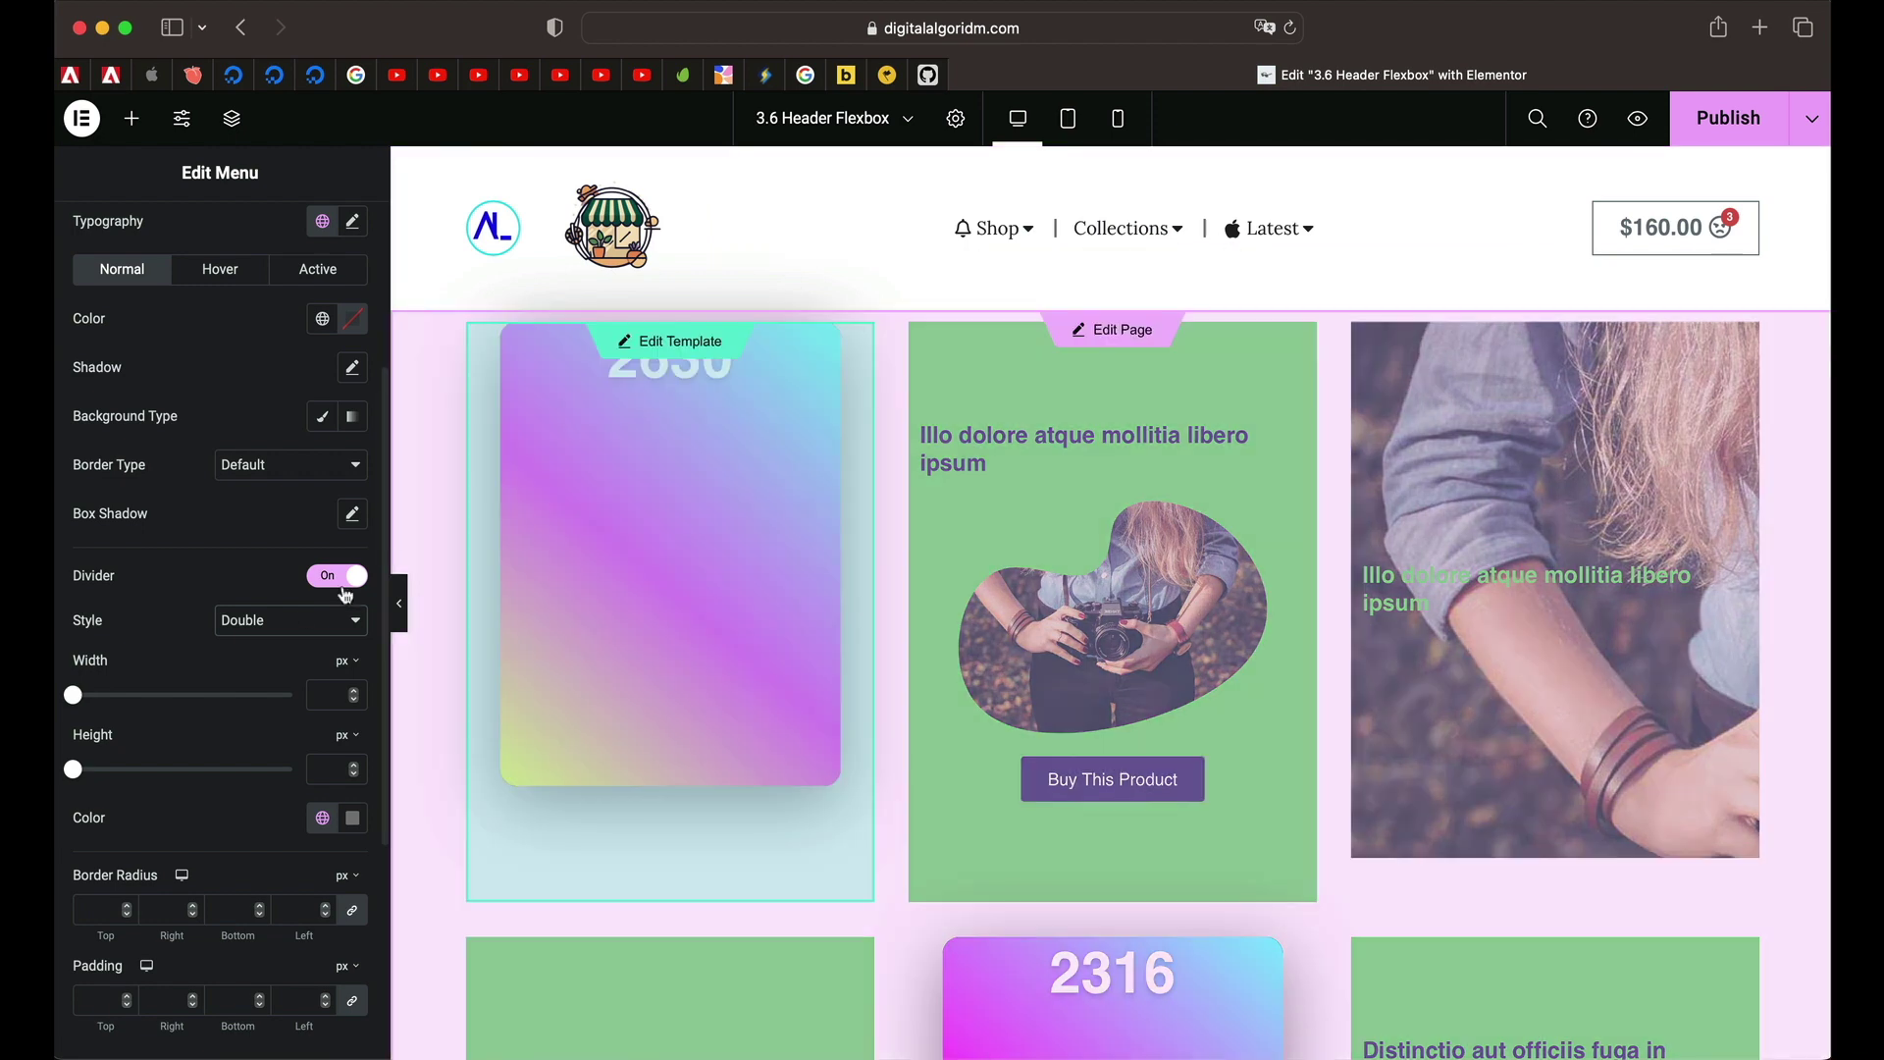
left_click(285, 619)
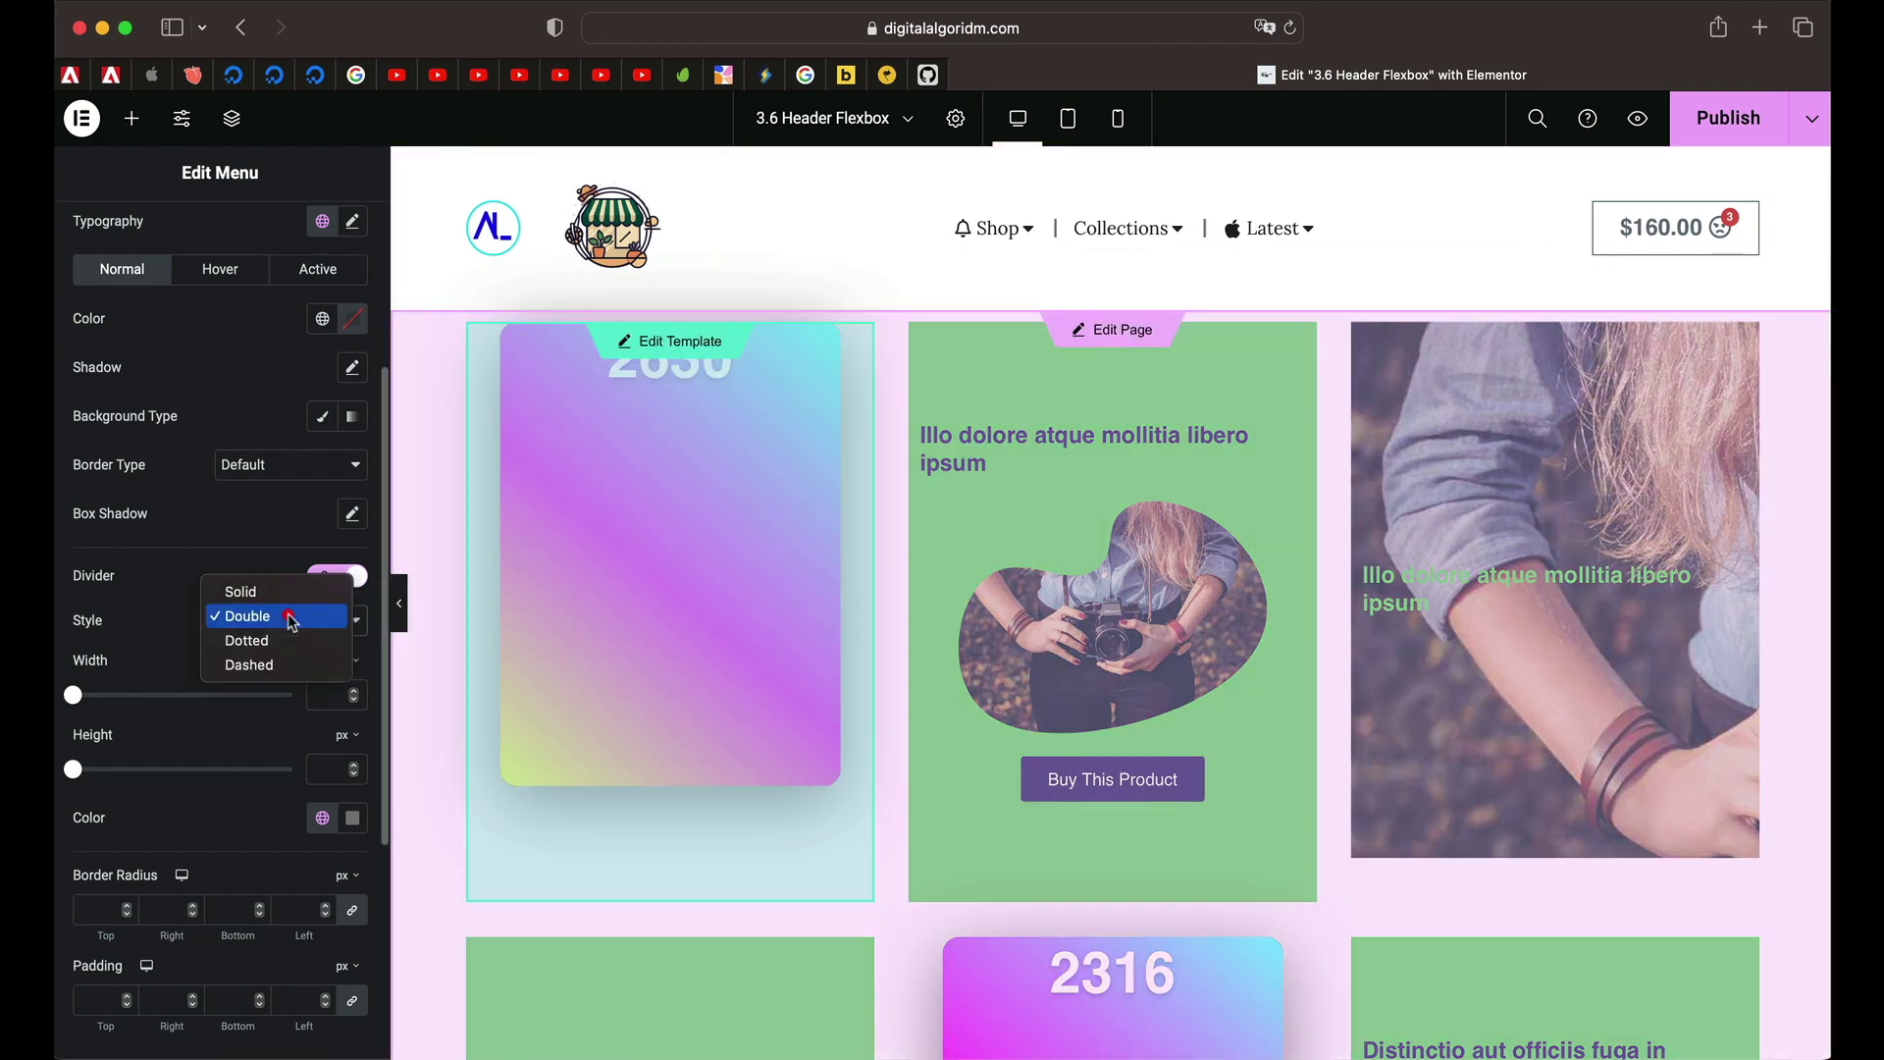
left_click(278, 666)
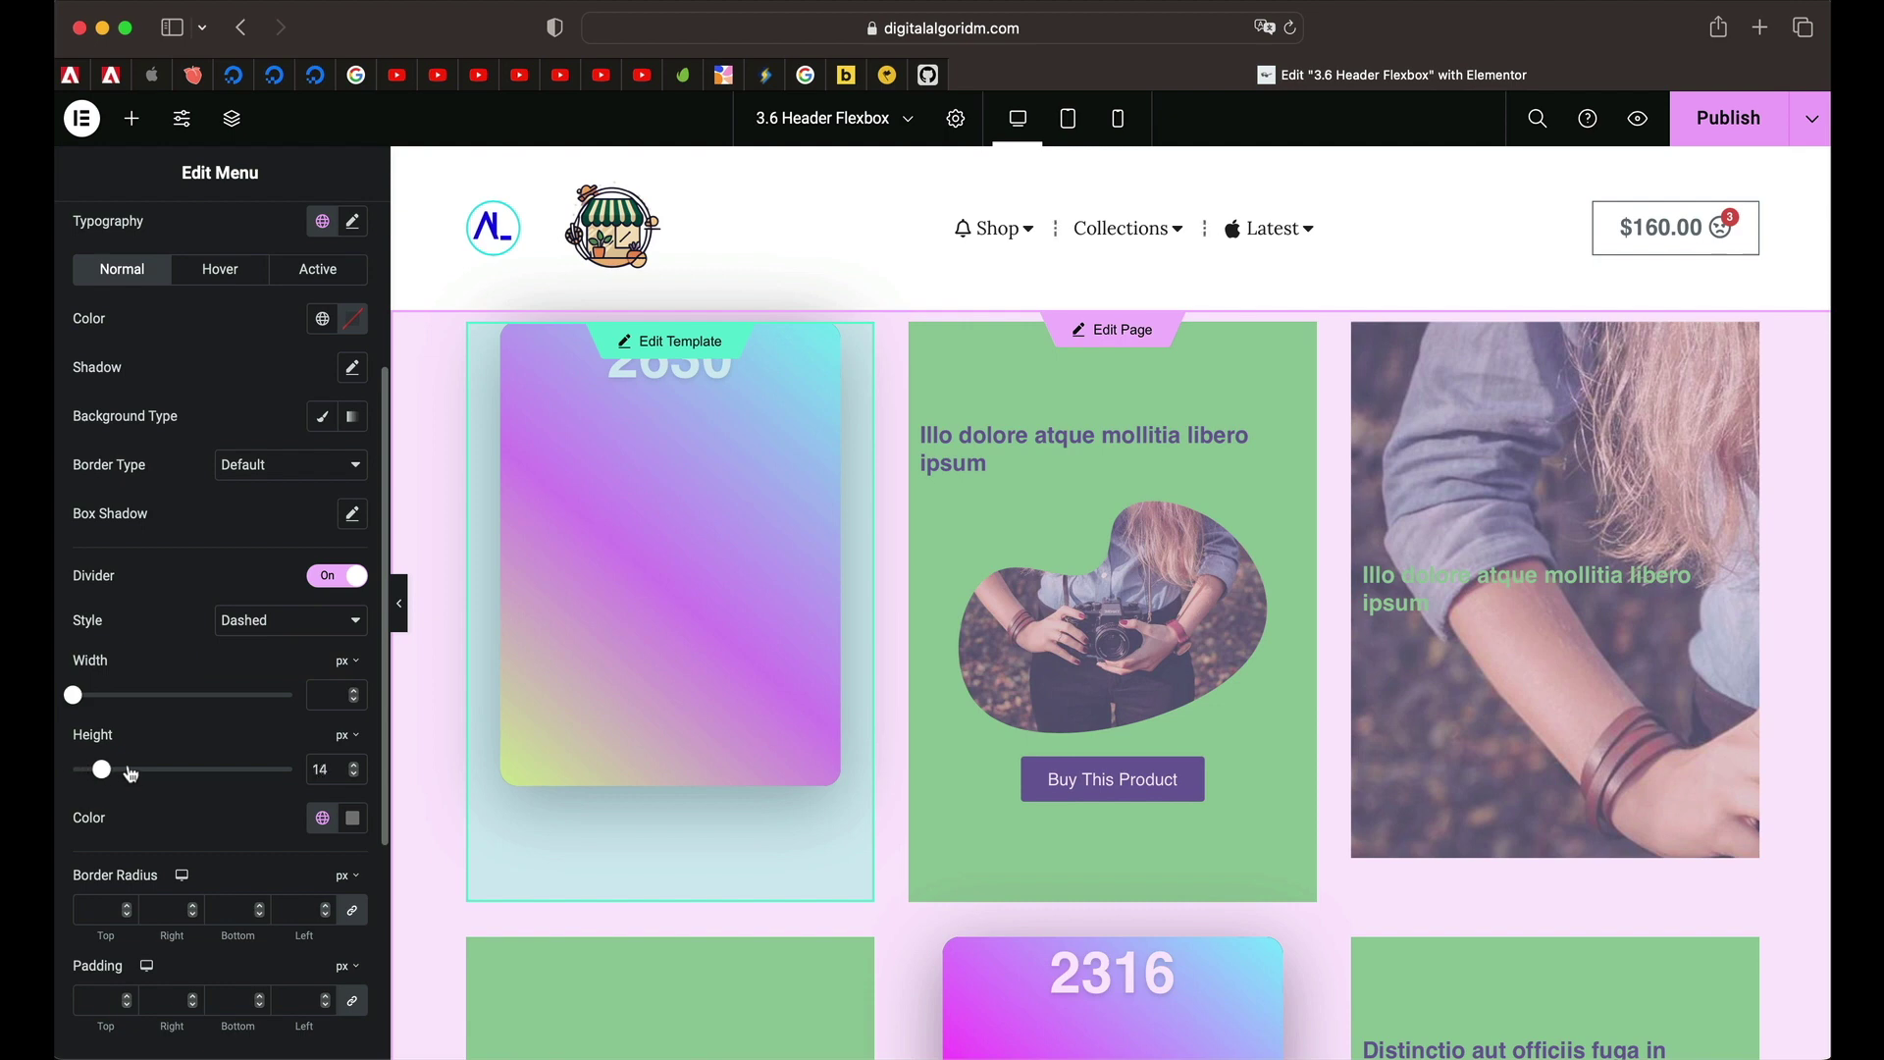
Set the menu divider's height to 35 px and its style to Solid
left_click_drag(130, 773, 196, 775)
left_click(261, 619)
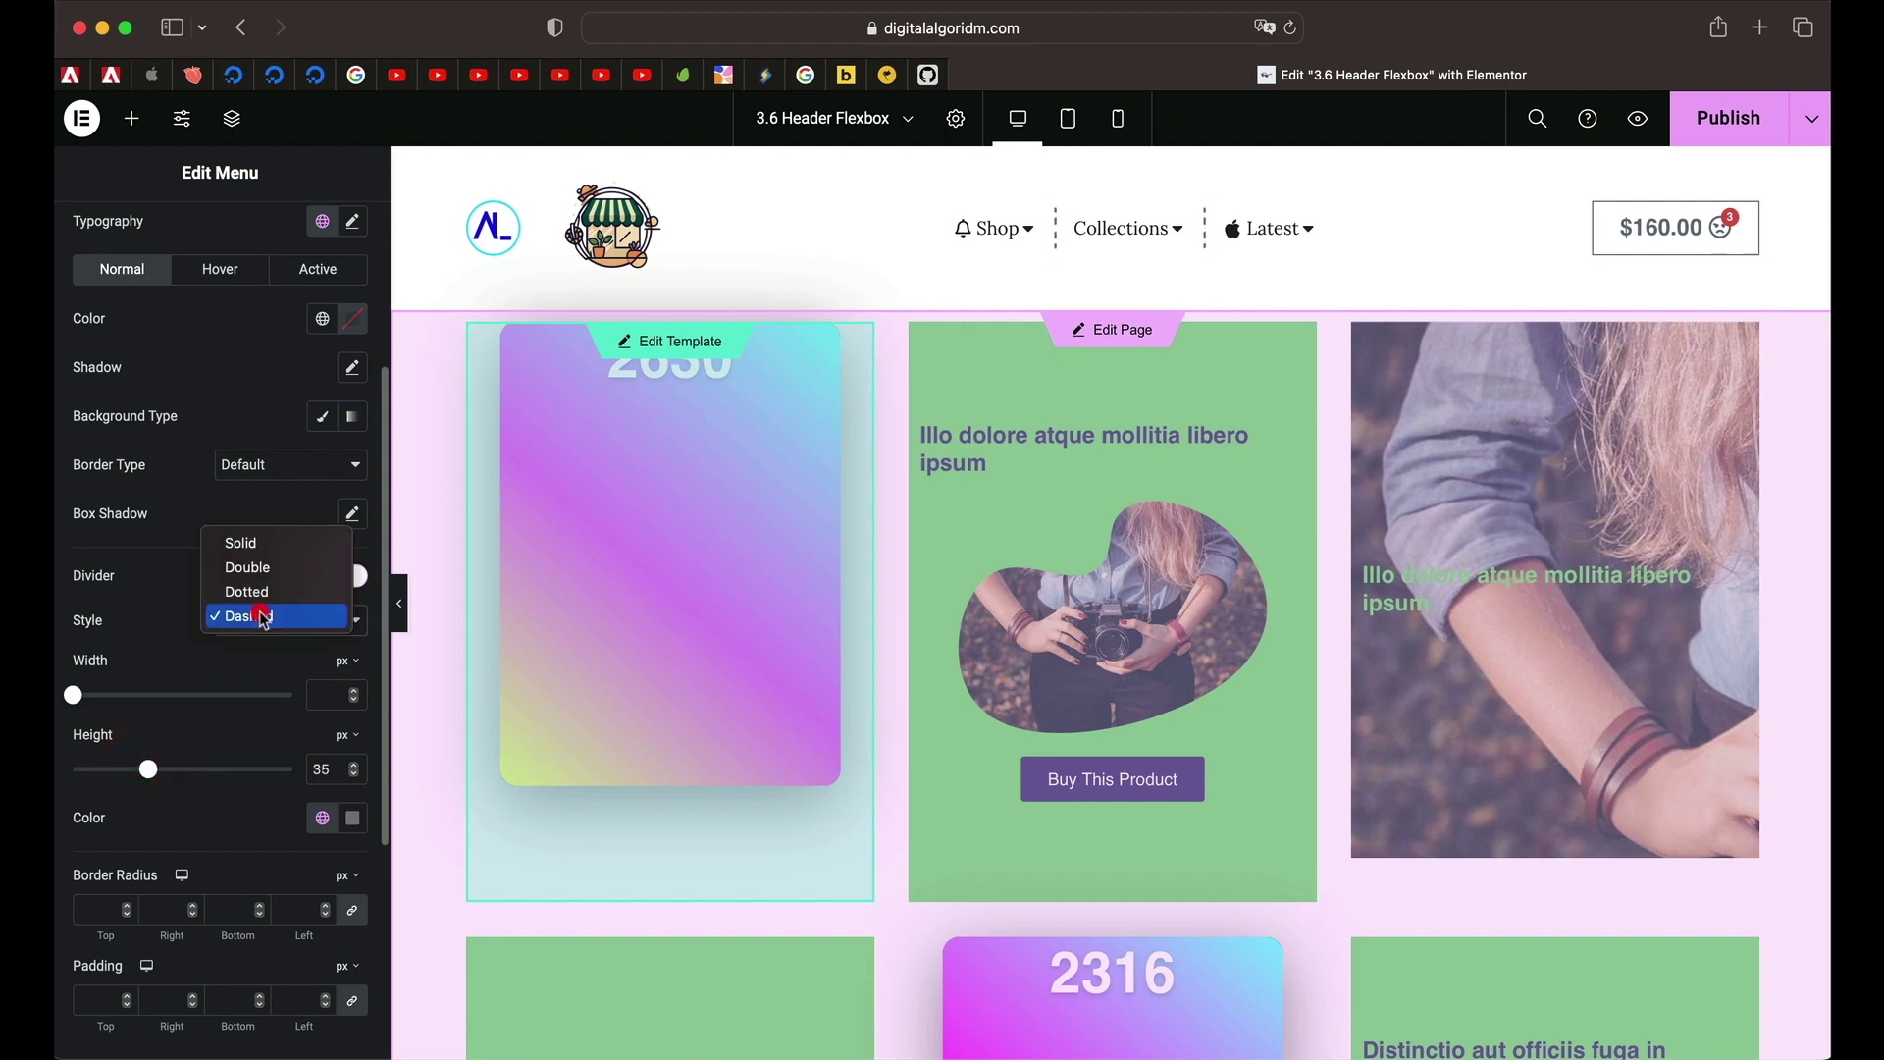
left_click(269, 544)
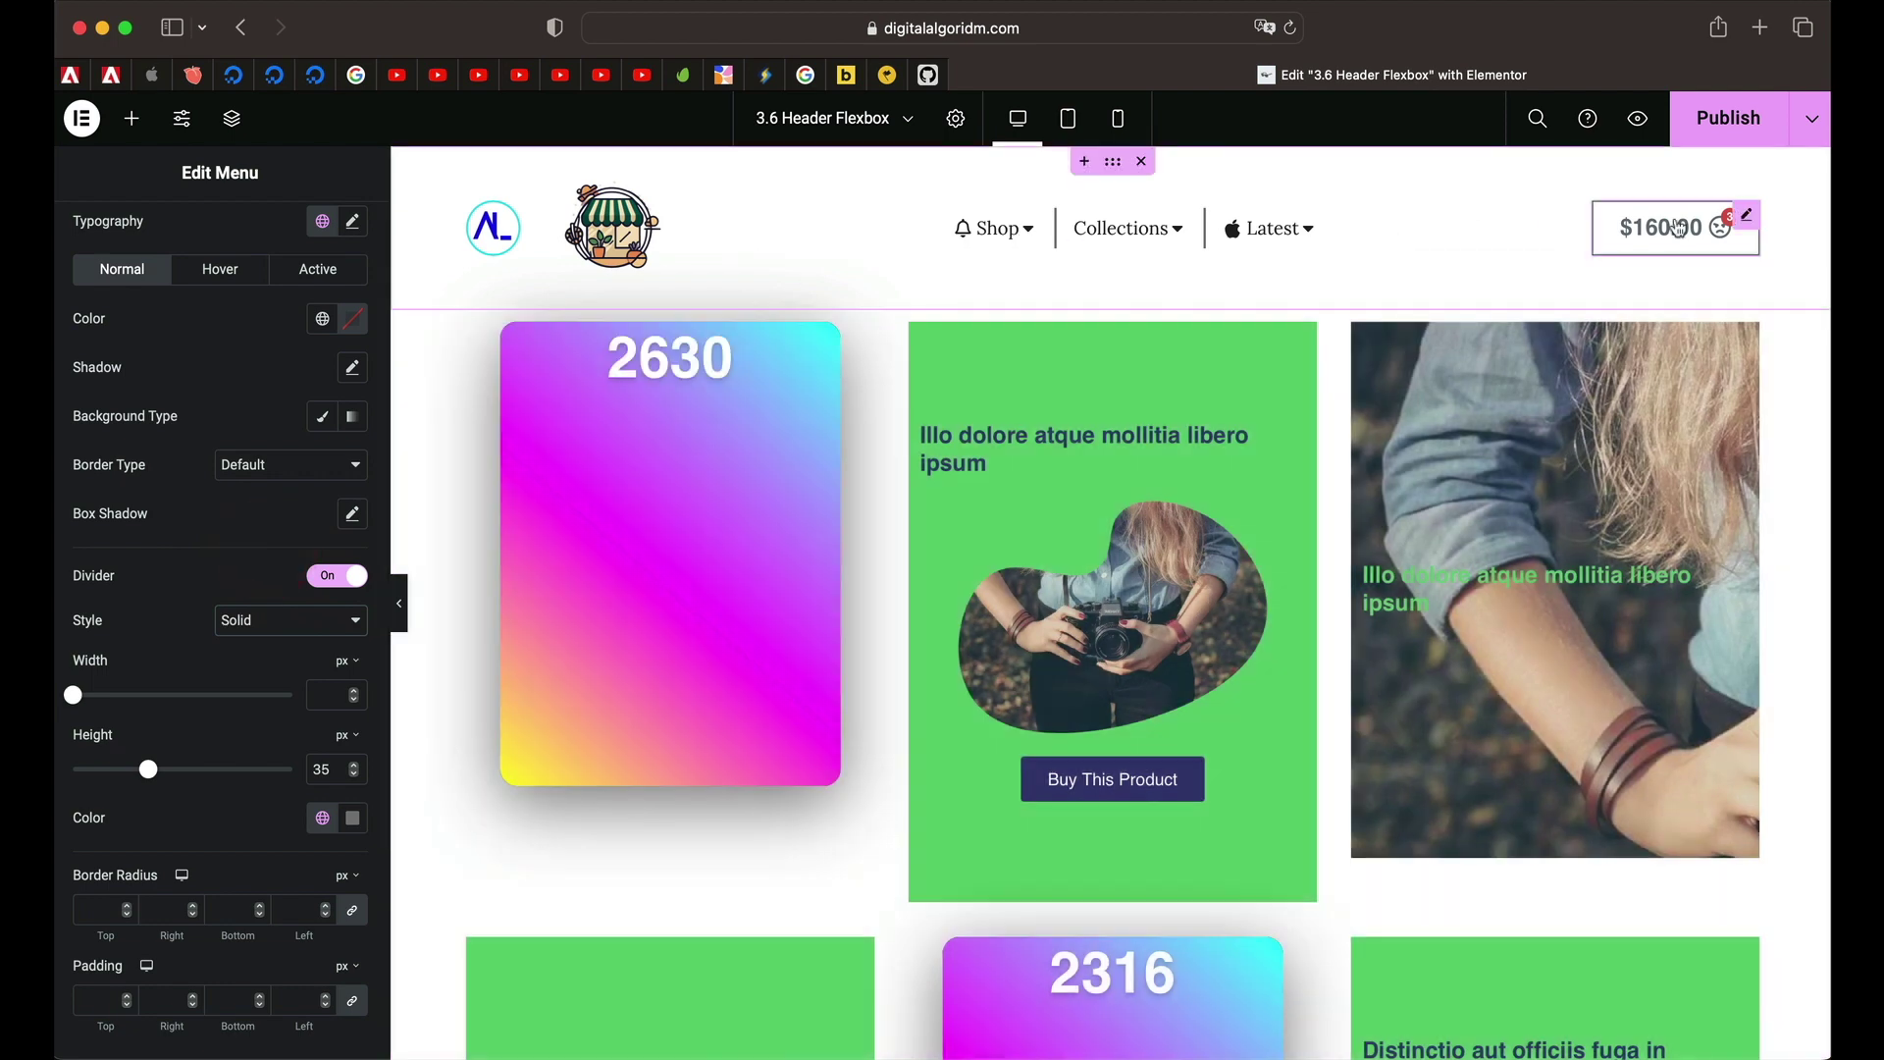